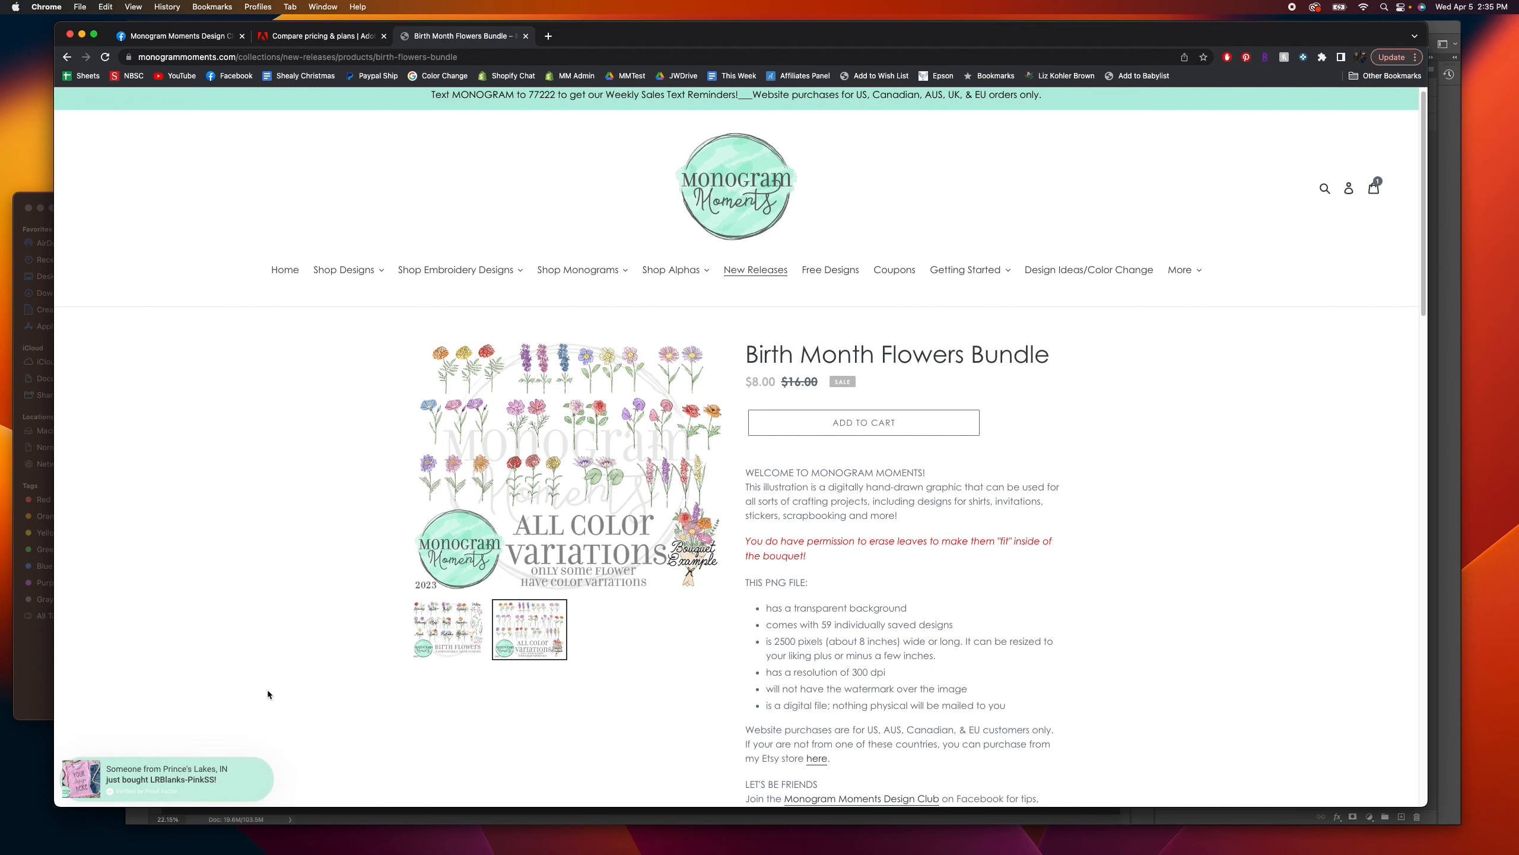
Step: Switch to Photoshop and create a 2500 x 2500 pixel document at 300 ppi with a white background, with the Move tool active
left_click(346, 824)
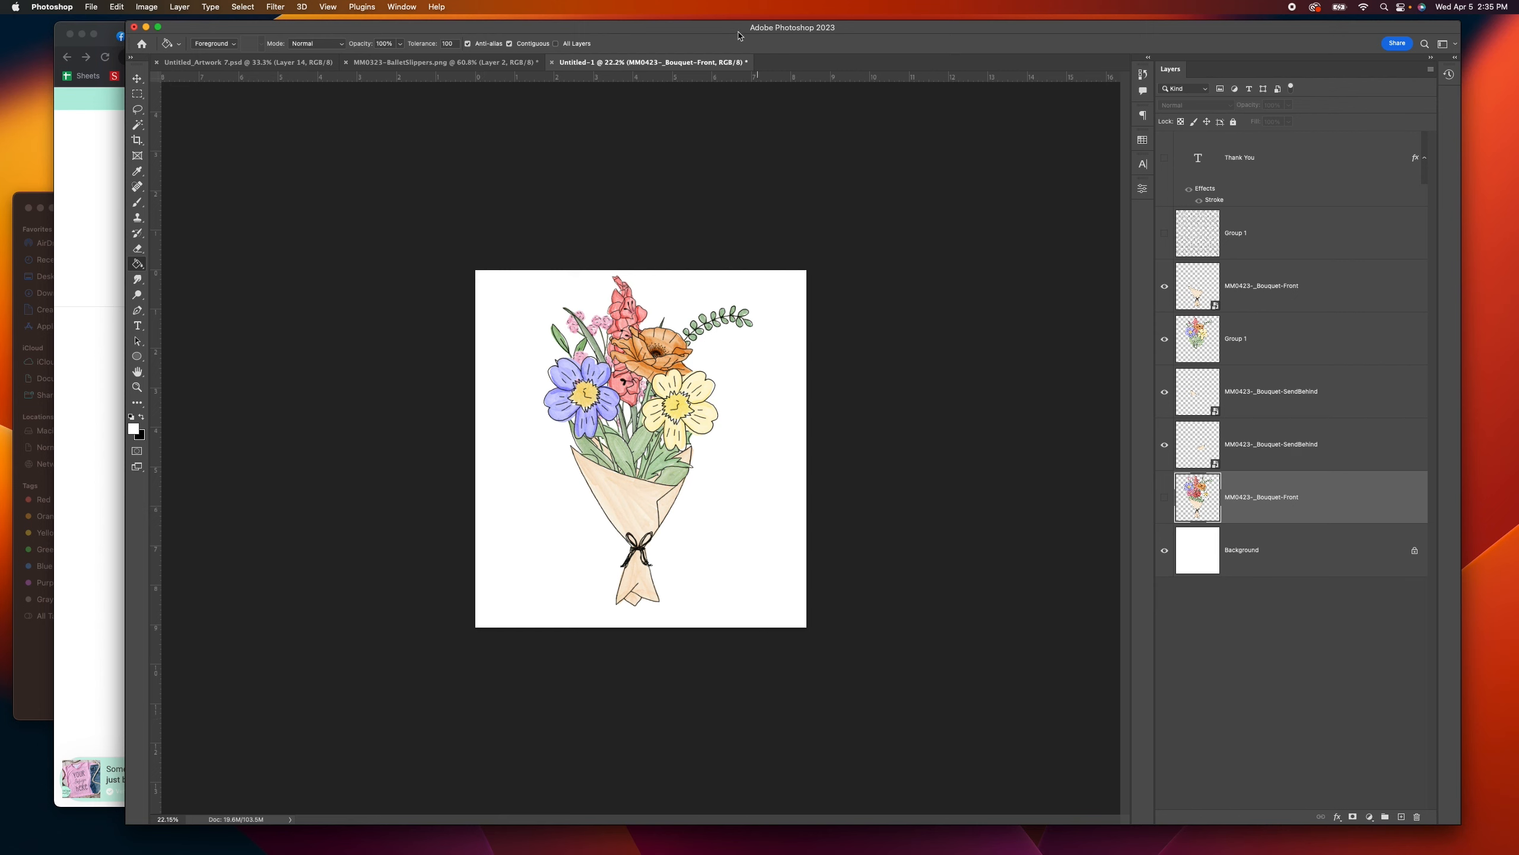
left_click(91, 6)
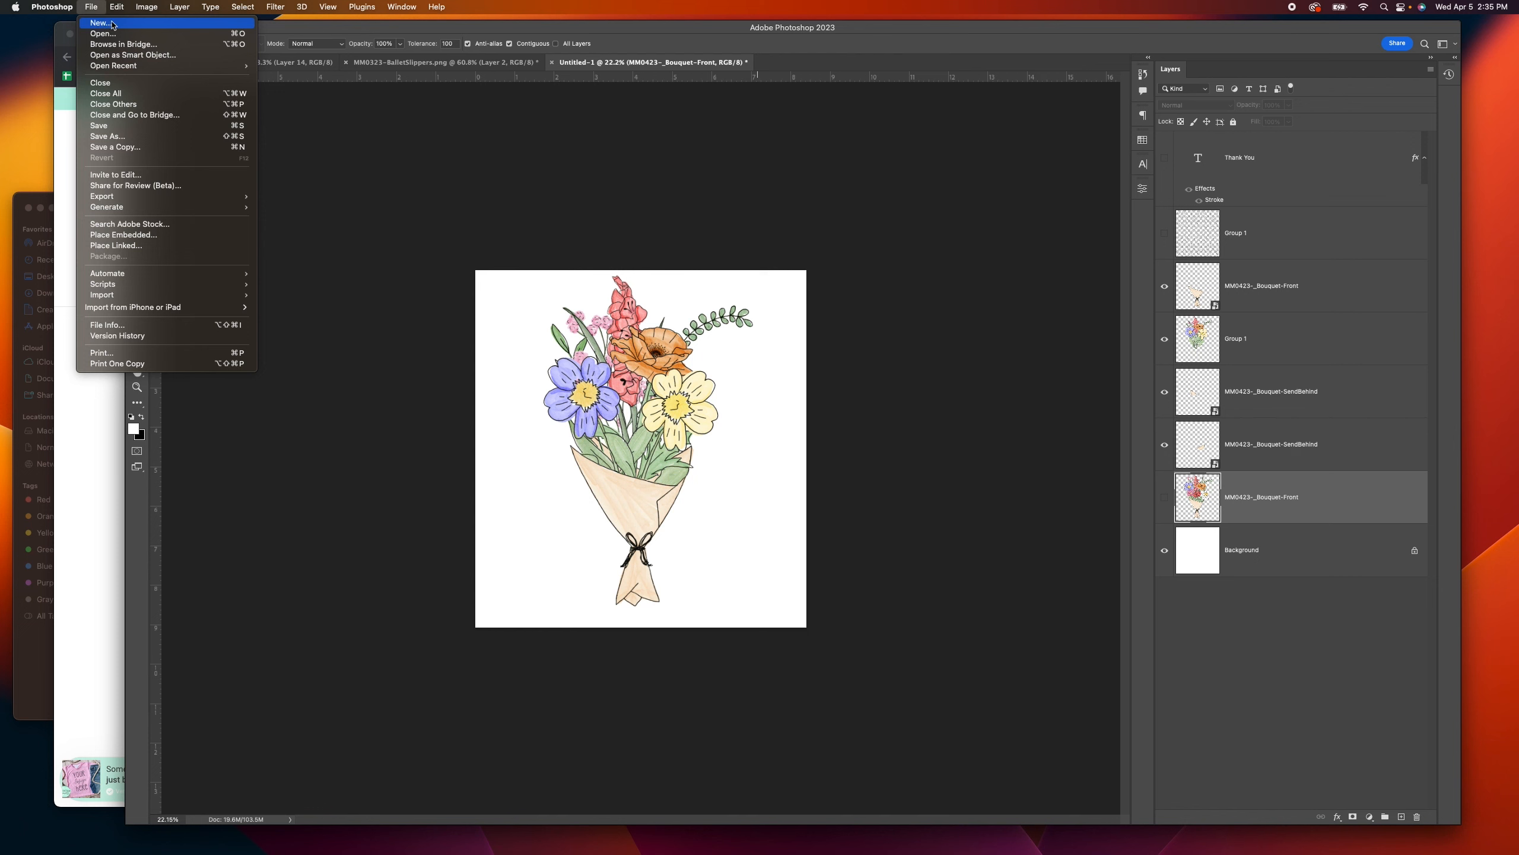
left_click(117, 25)
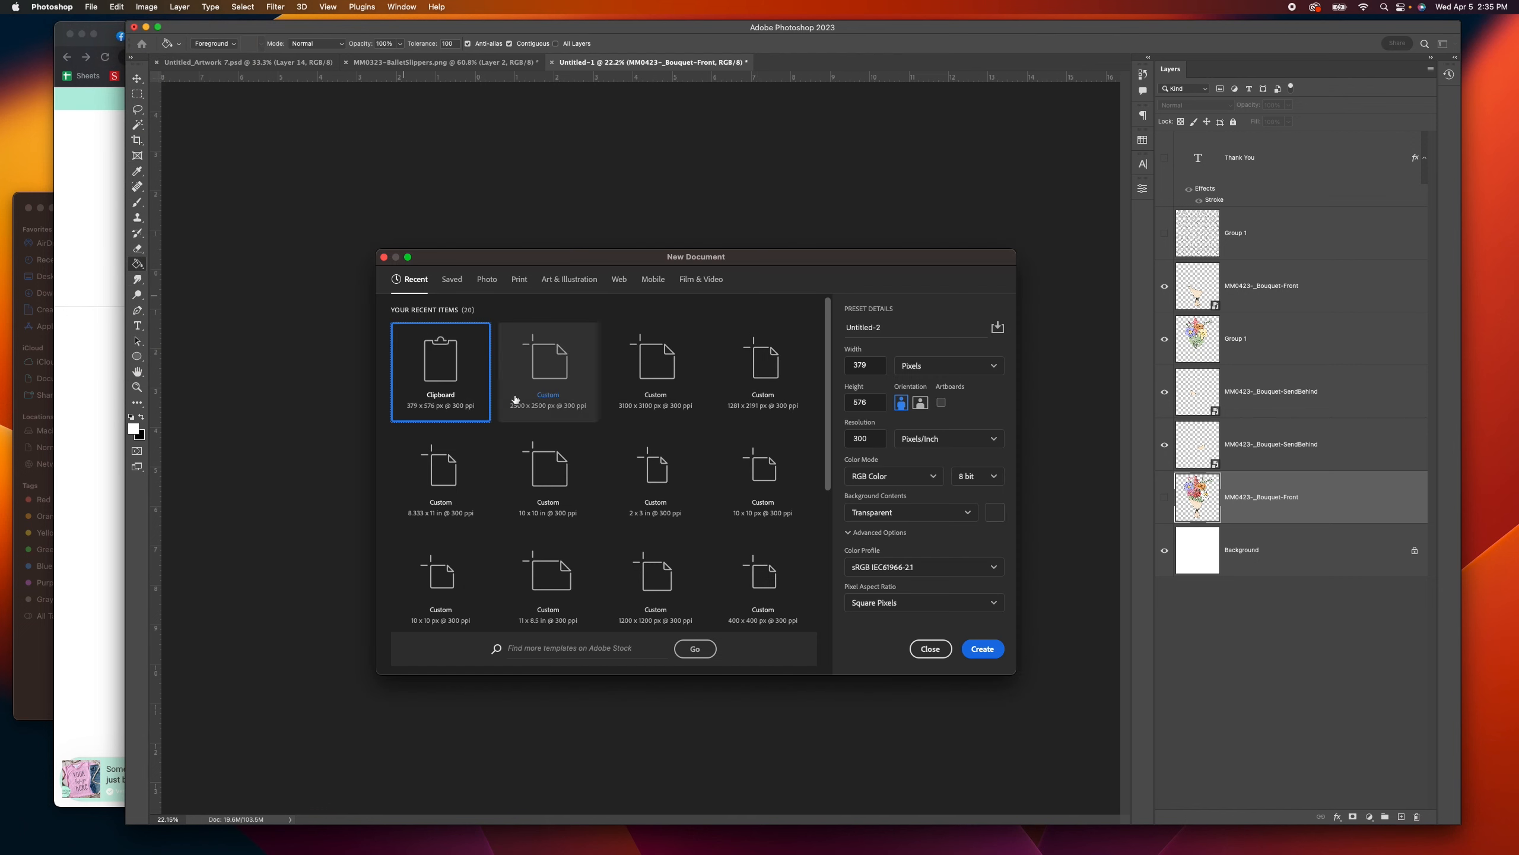
left_click(551, 416)
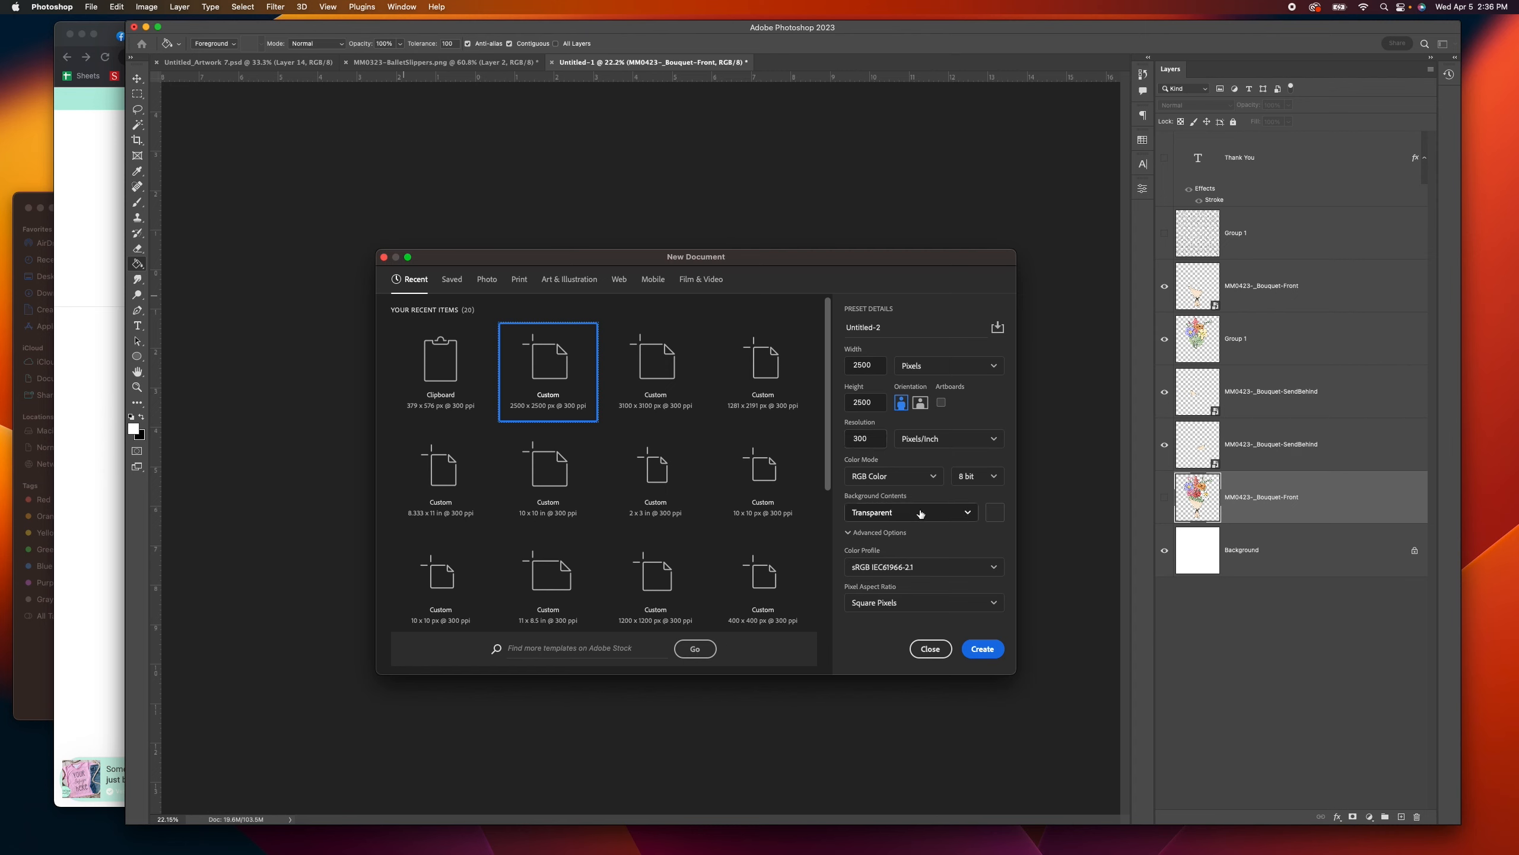
left_click(891, 513)
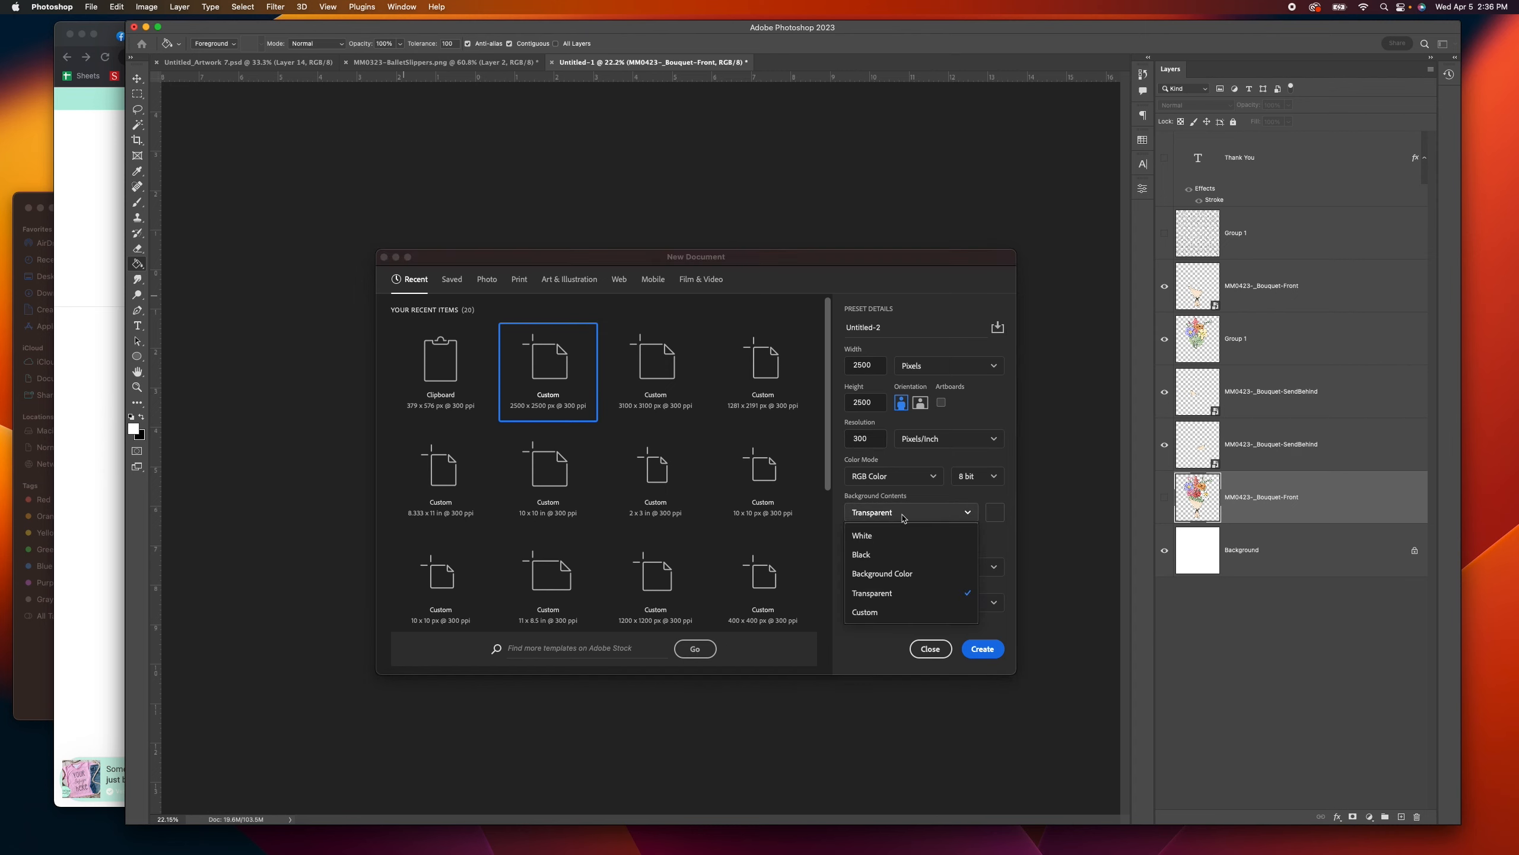
left_click(890, 593)
left_click(891, 513)
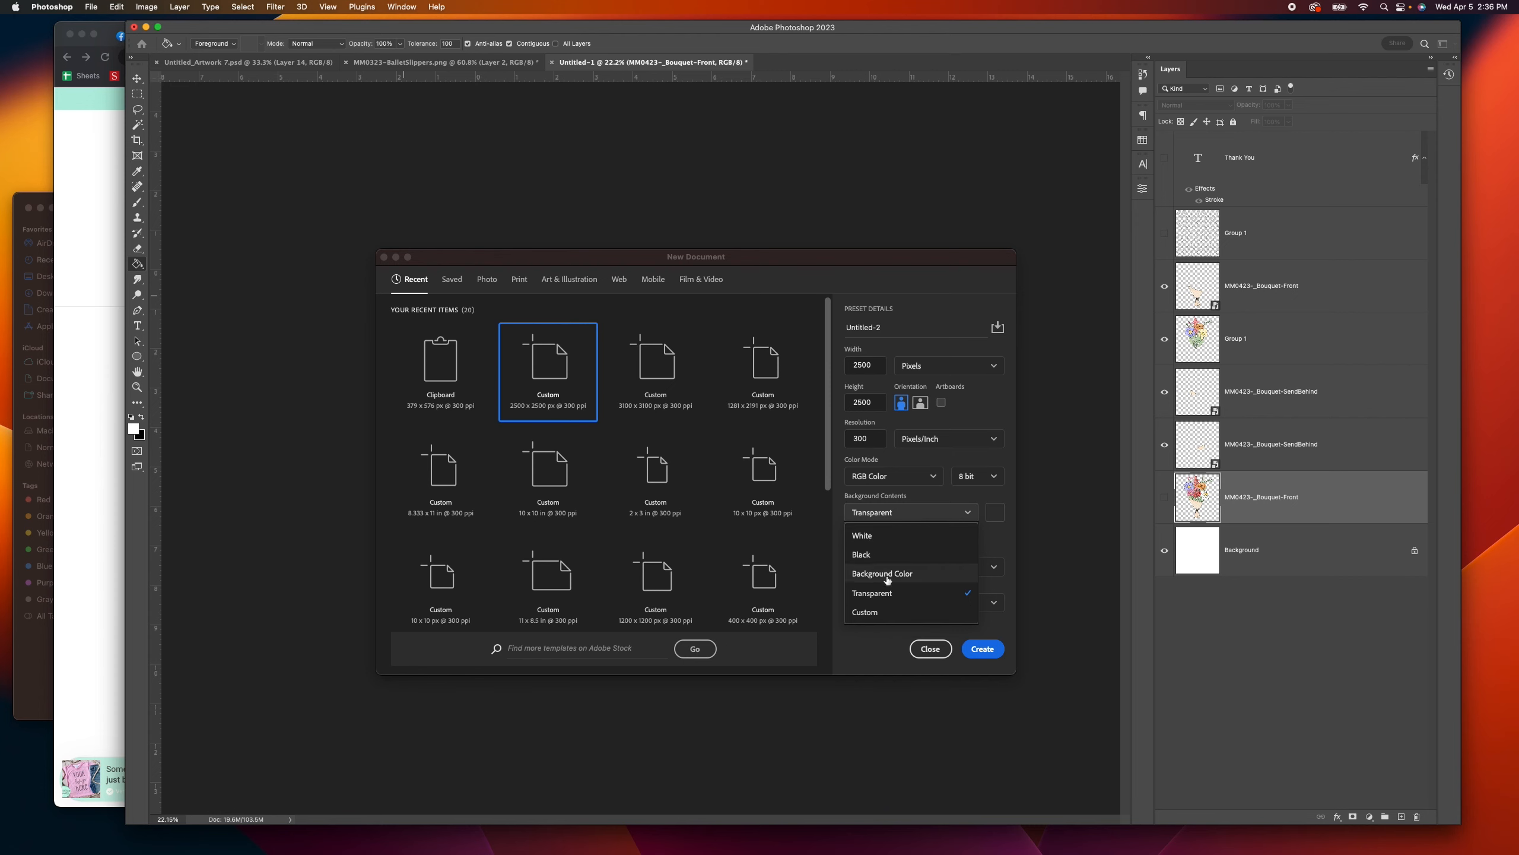
left_click(879, 536)
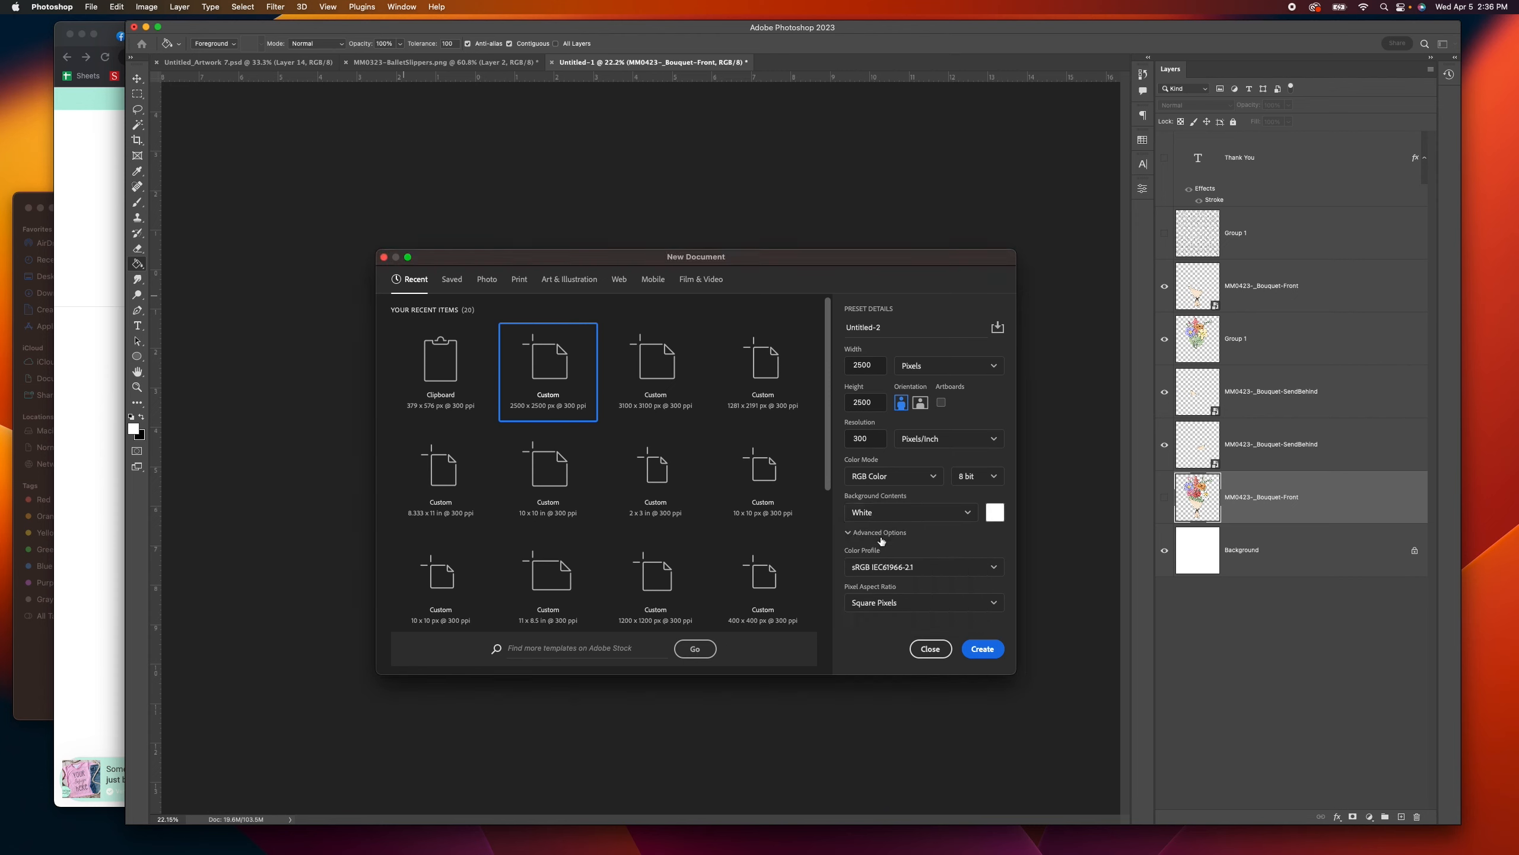
left_click(983, 649)
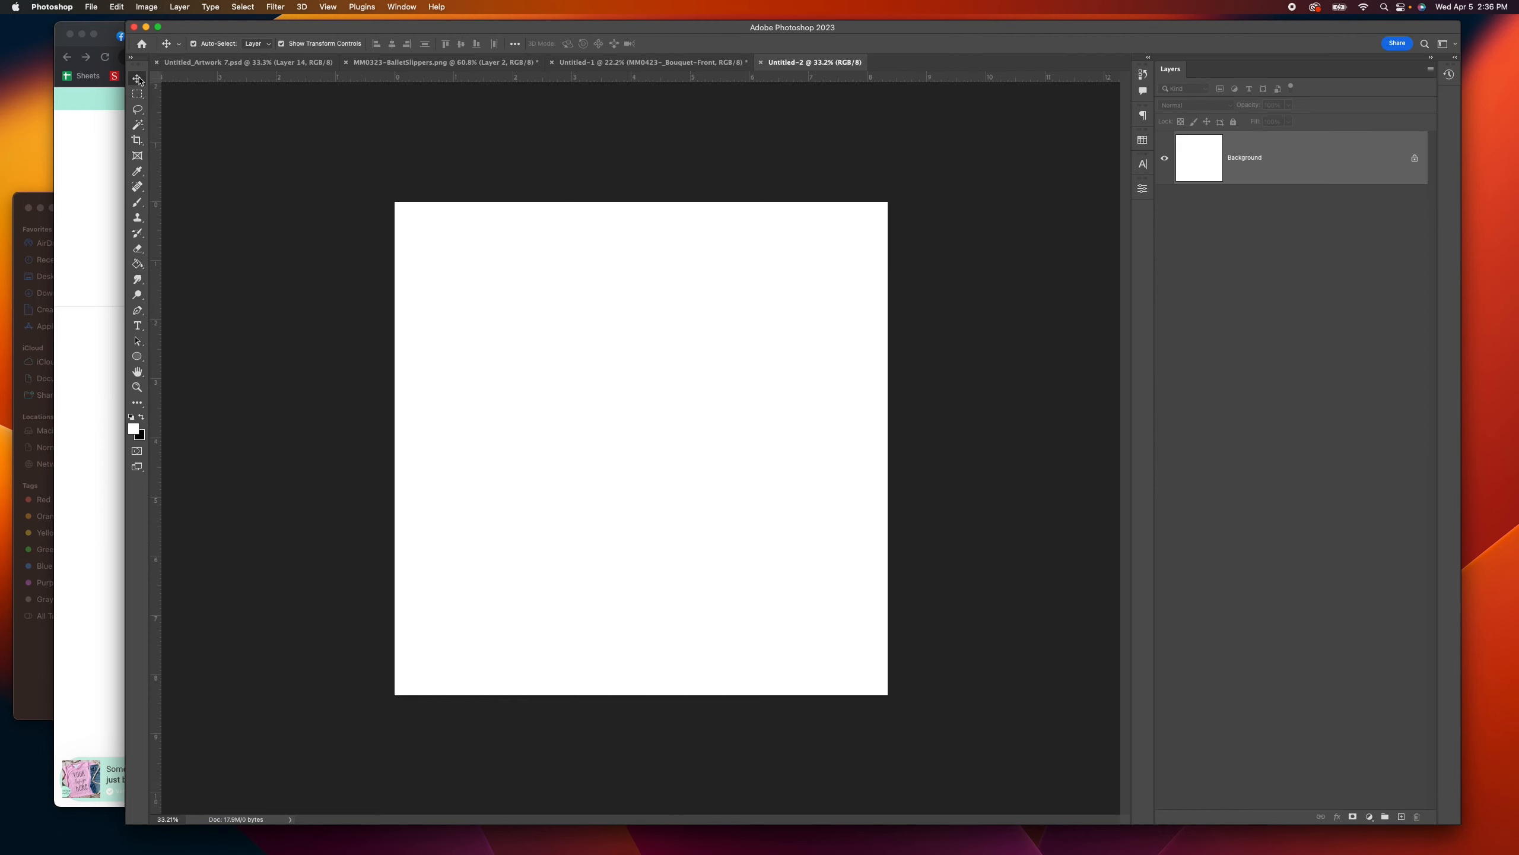
left_click(281, 47)
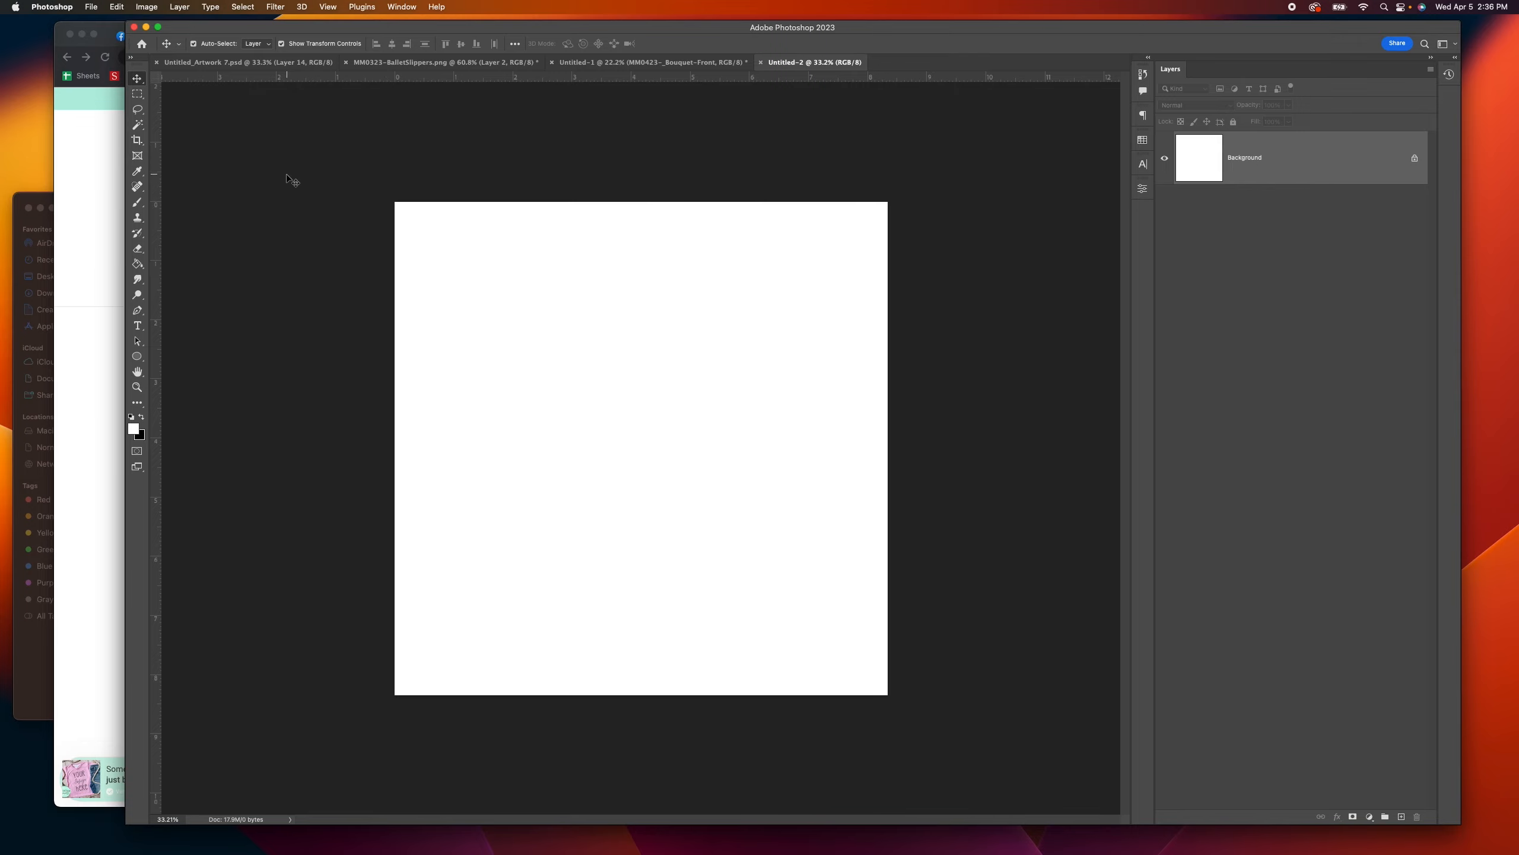
Step: Switch to Finder and reposition and widen the MM0423-BirthMonthFlowersBundle folder window so it sits beside the Photoshop canvas
left_click(34, 200)
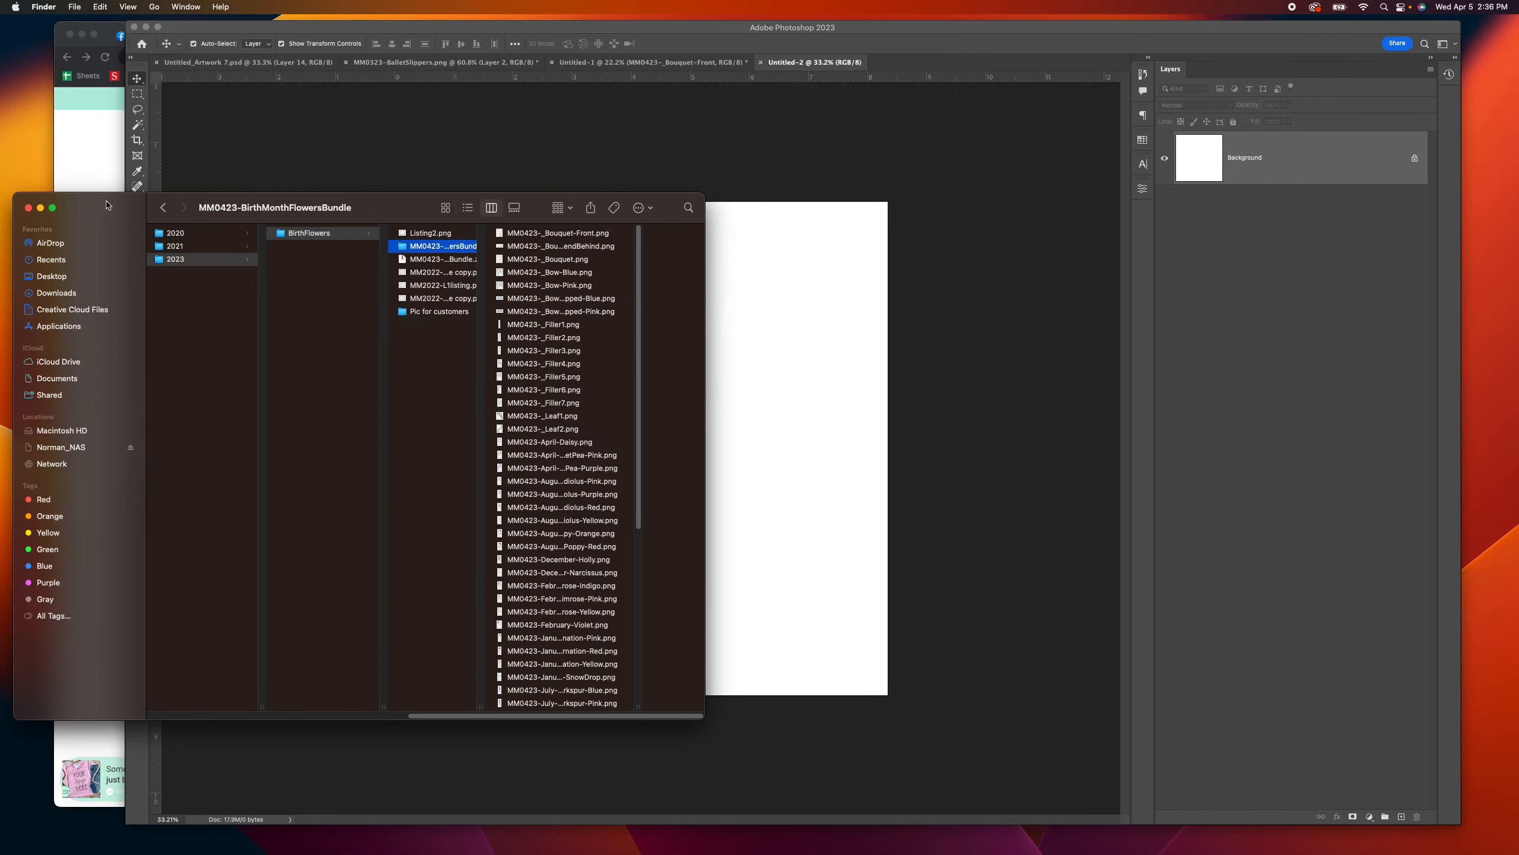
mouse_move(109, 206)
left_mouse_down()
mouse_move(51, 226)
mouse_move(108, 226)
left_mouse_up()
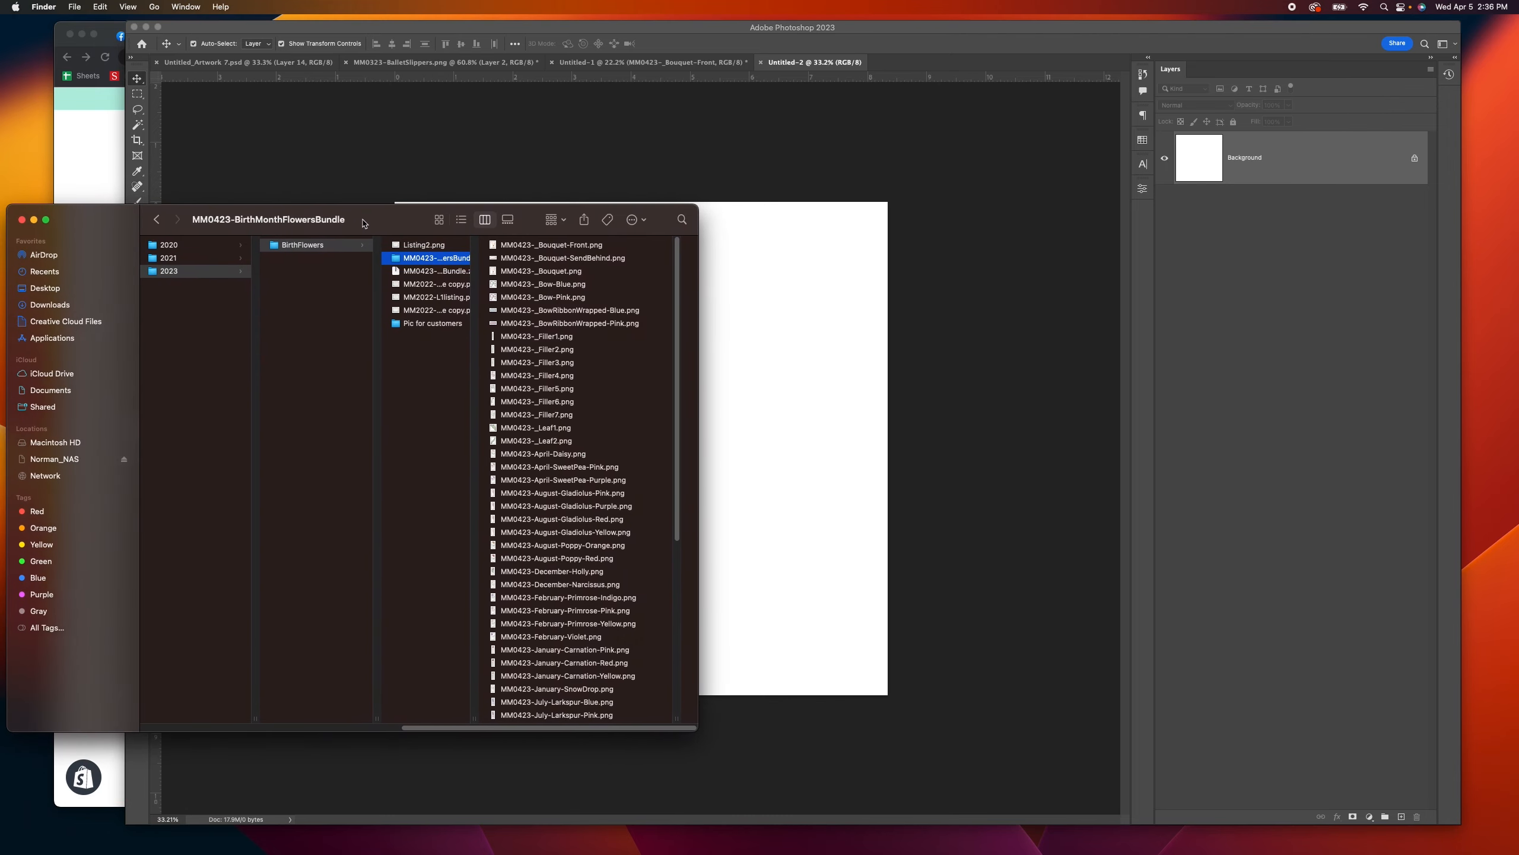
left_click(217, 160)
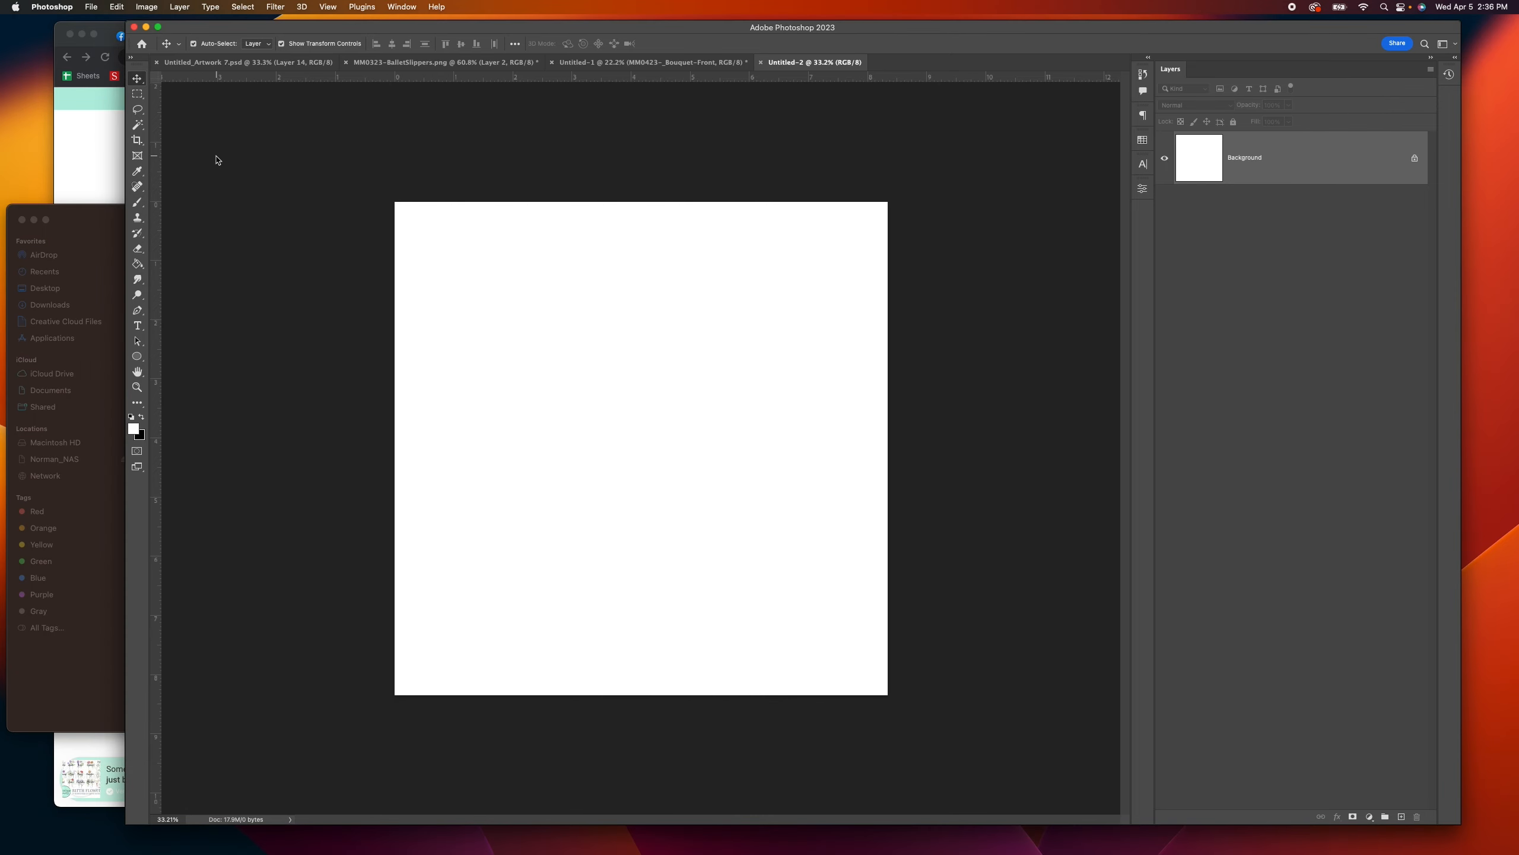
left_click(93, 7)
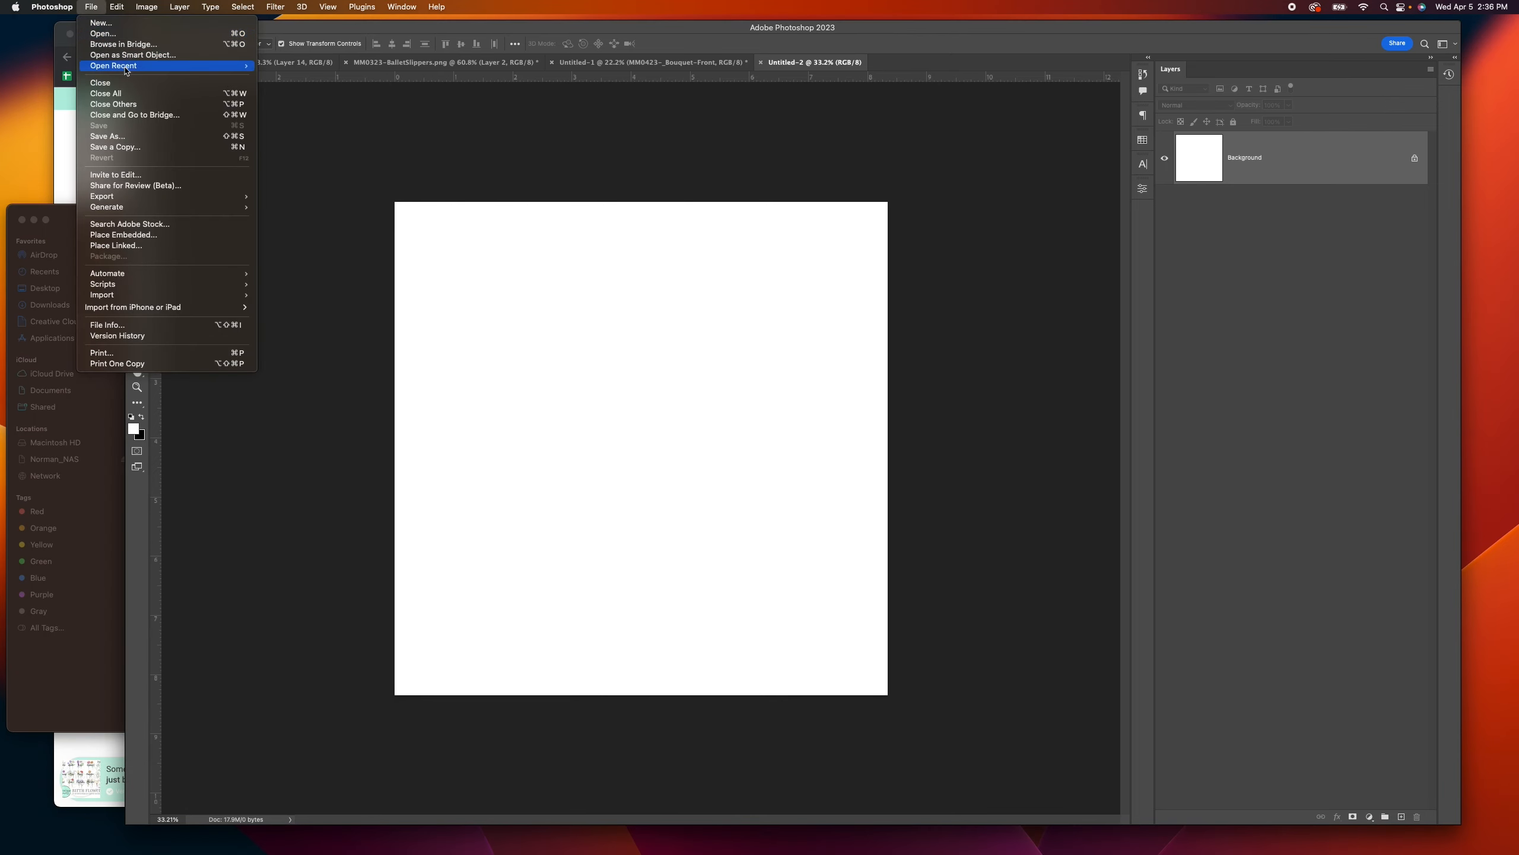
left_click(272, 176)
left_click(104, 218)
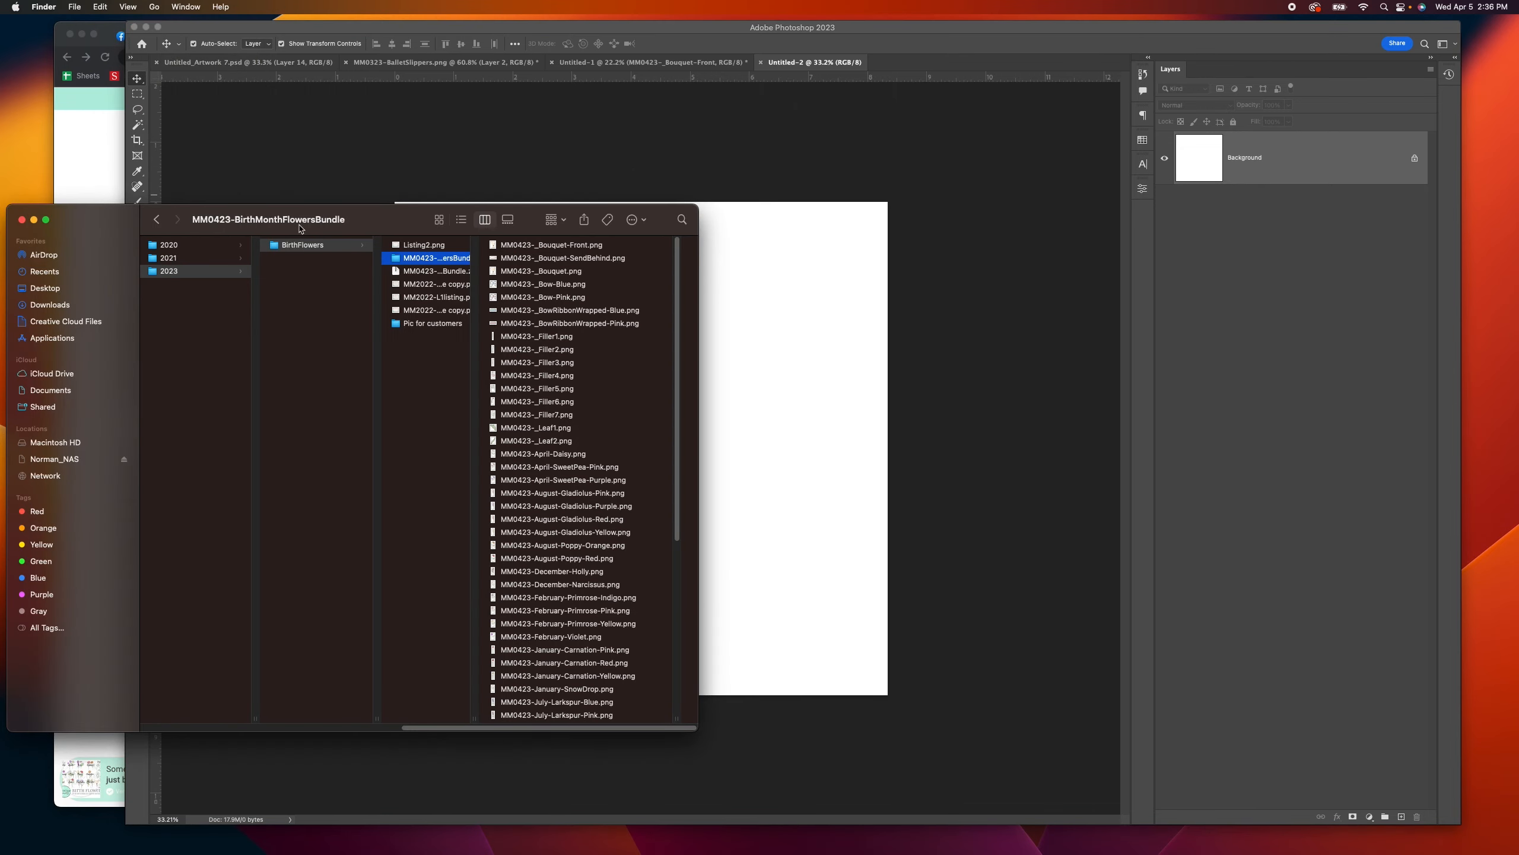
left_click_drag(386, 220, 122, 179)
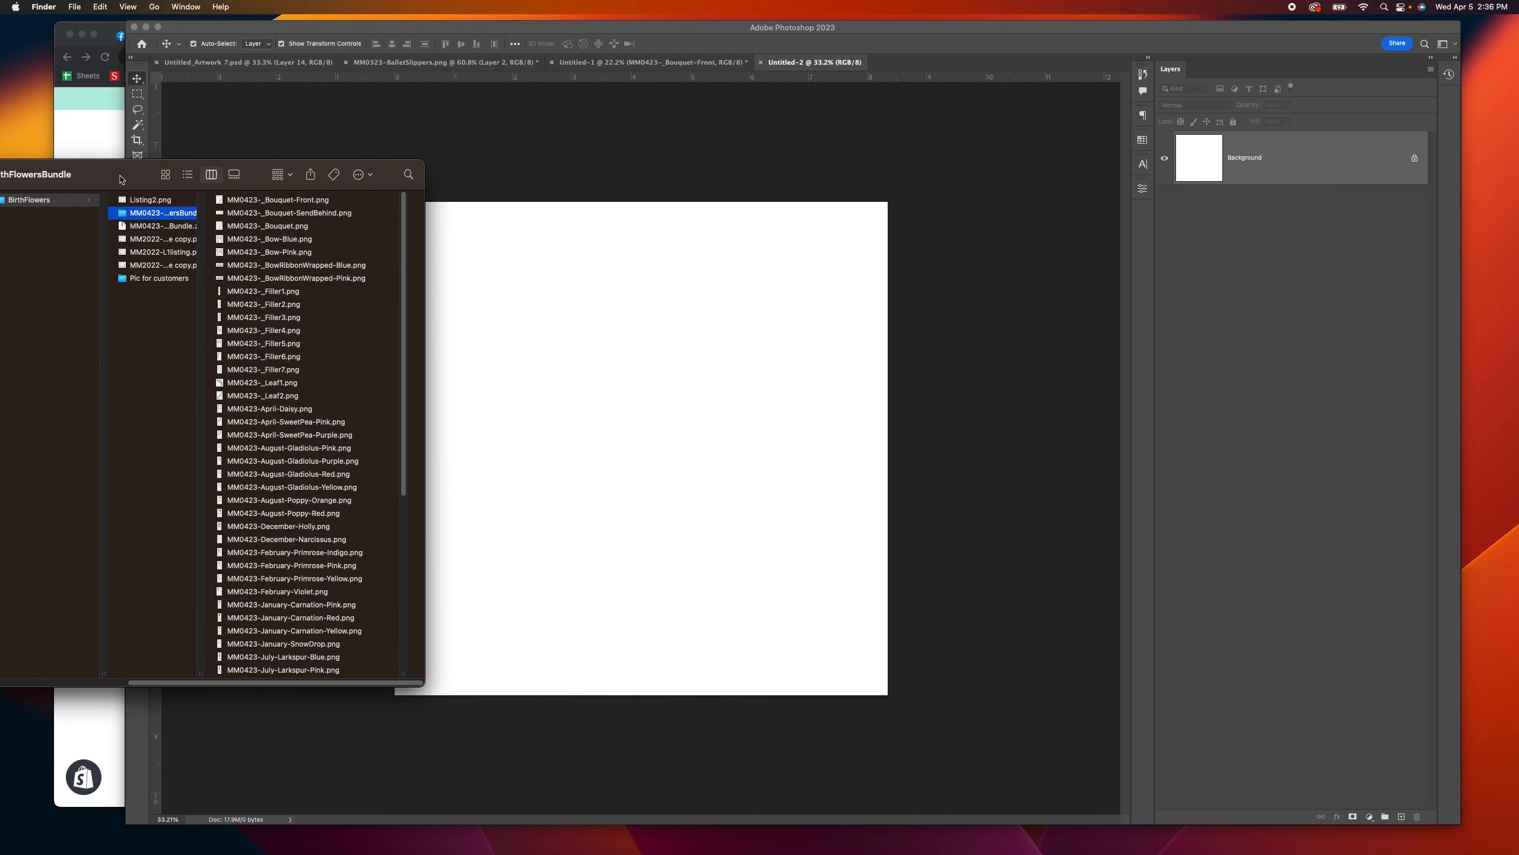
left_click_drag(403, 674, 540, 675)
Step: Look through the bundle's file list and preview the Bouquet, Bouquet-SendBehind and Bouquet-Front wrapper images
scroll(353, 211, "down", 10)
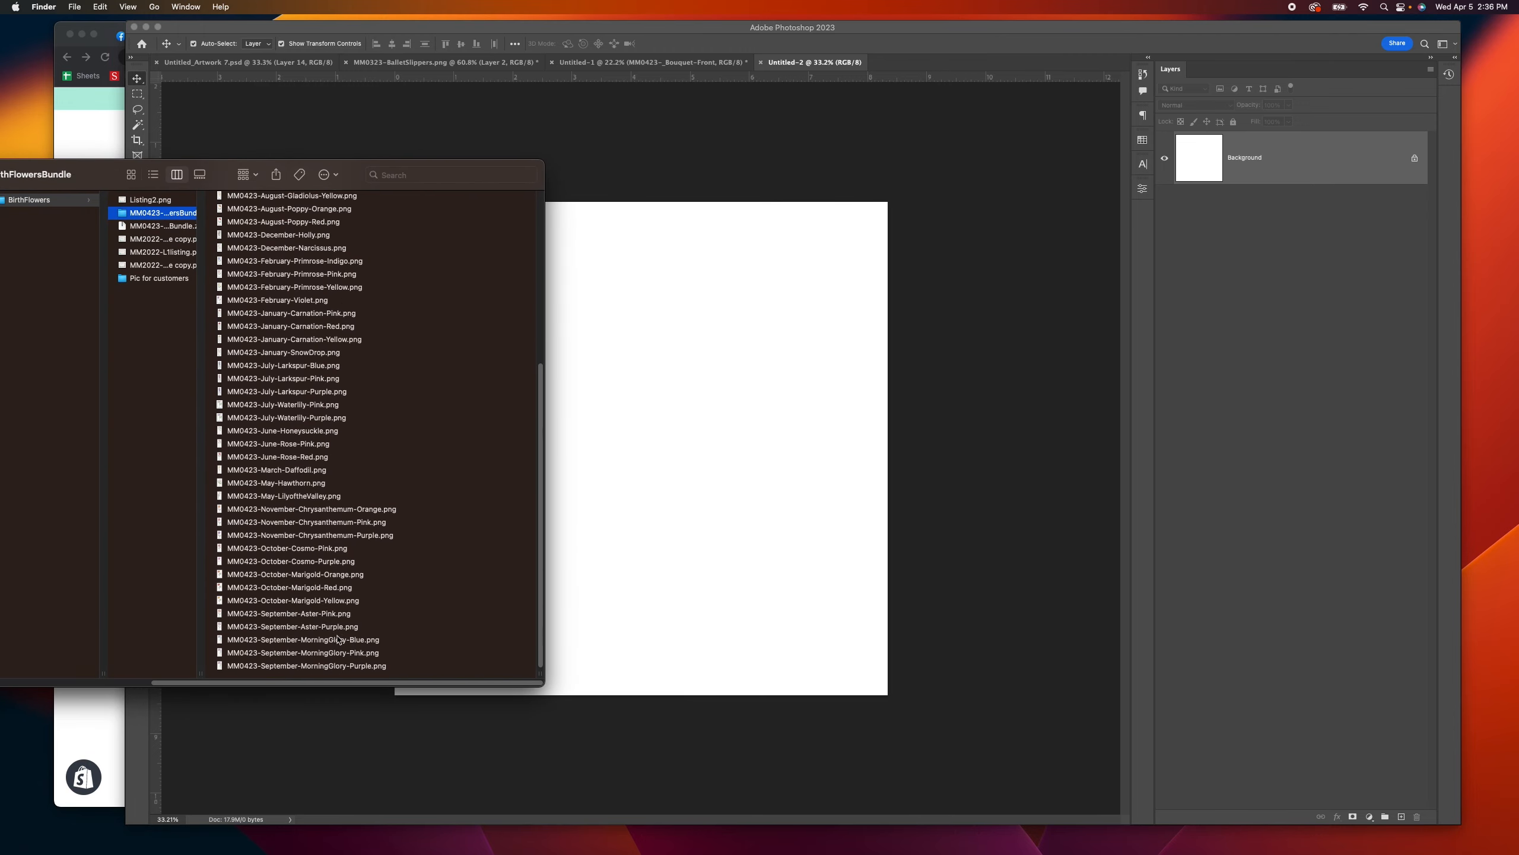
scroll(337, 638, "up", 9)
scroll(306, 293, "up", 1)
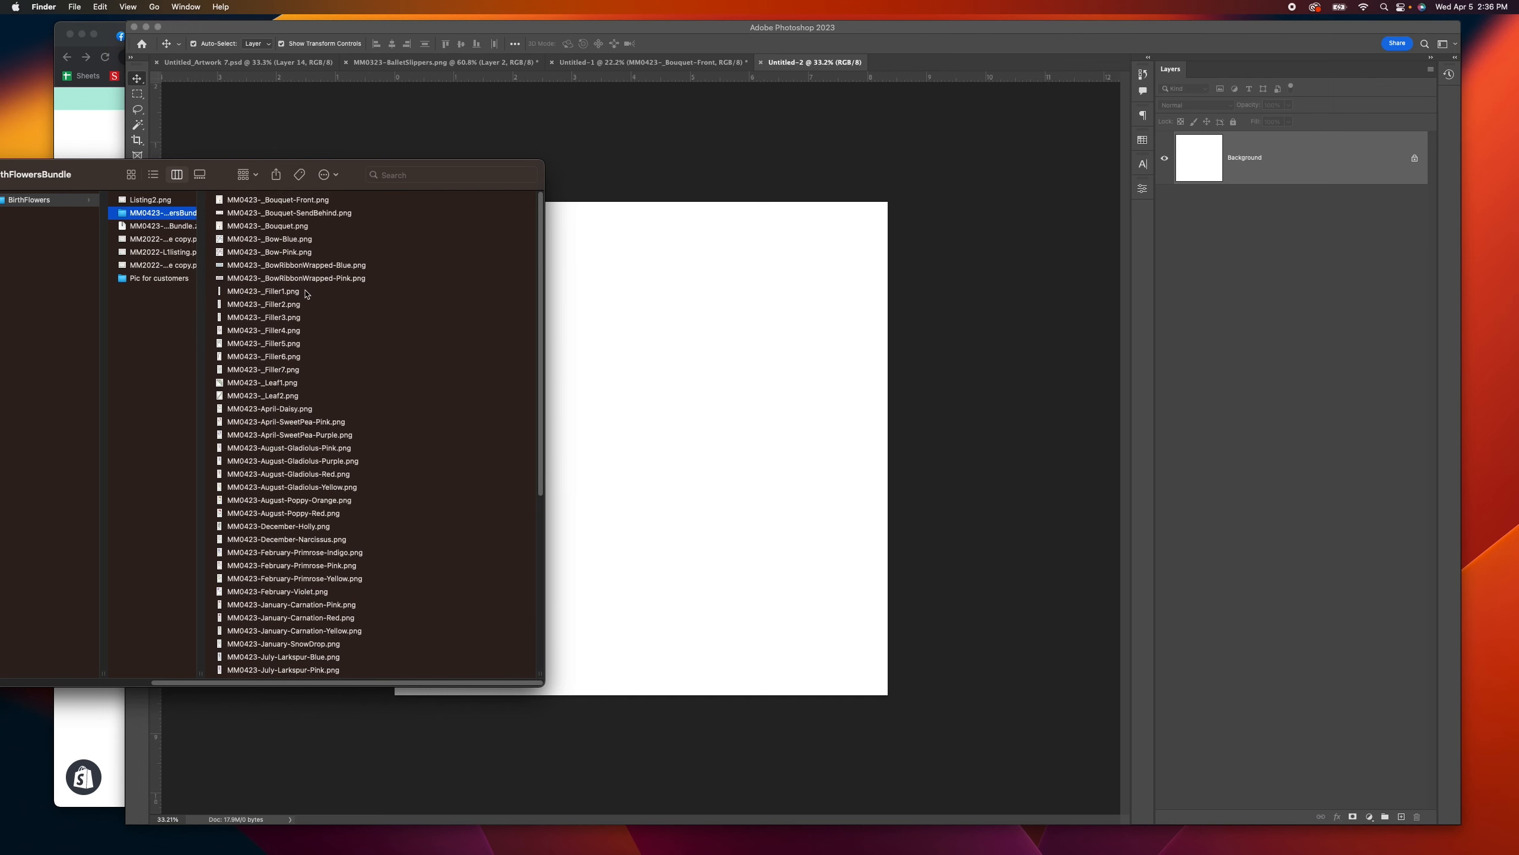
left_click(307, 214)
left_click(155, 230)
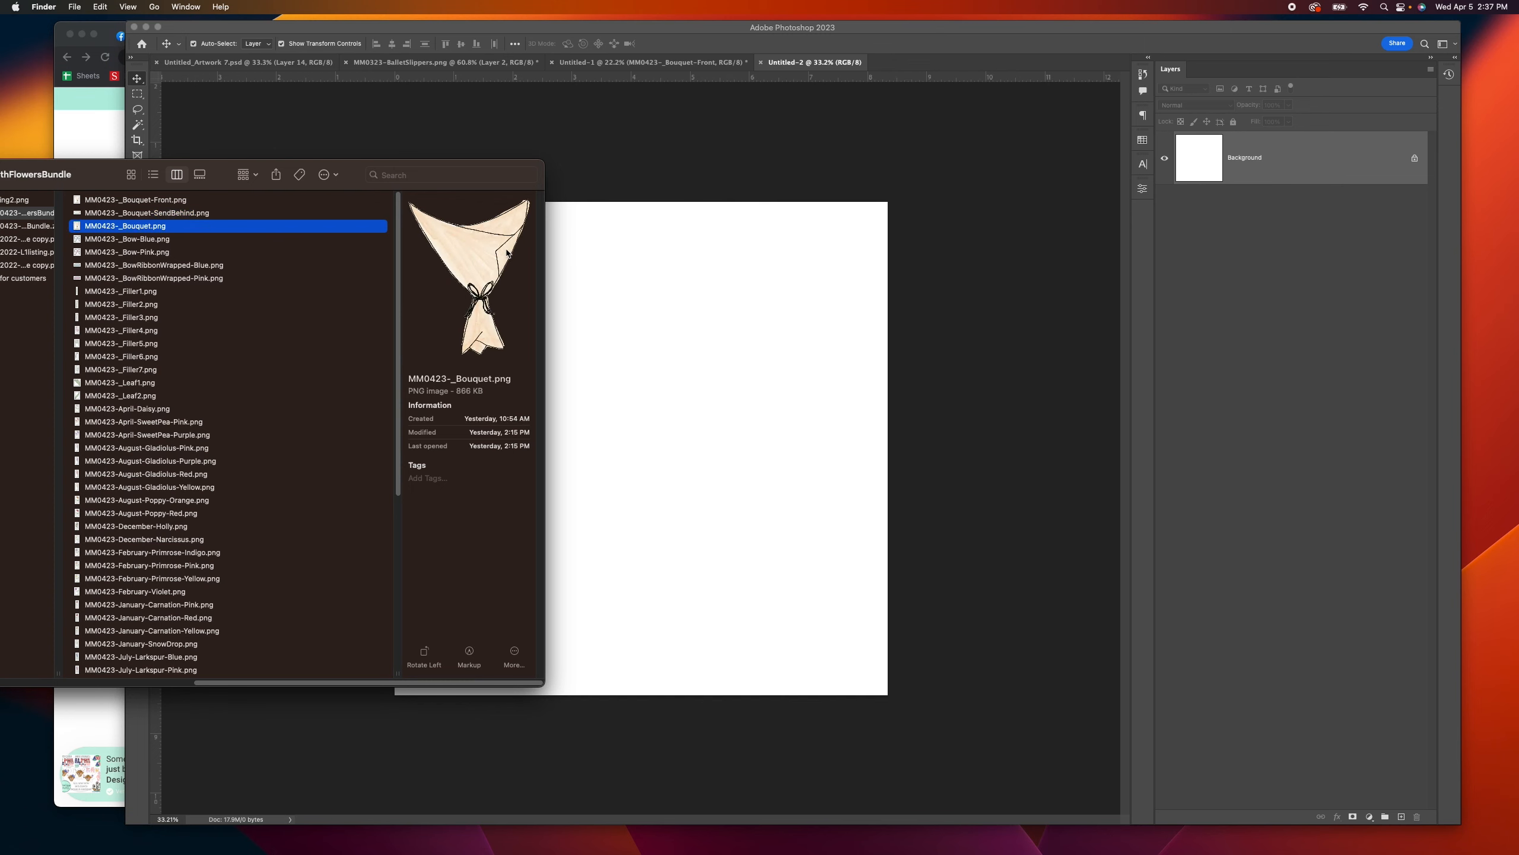
left_click(203, 216)
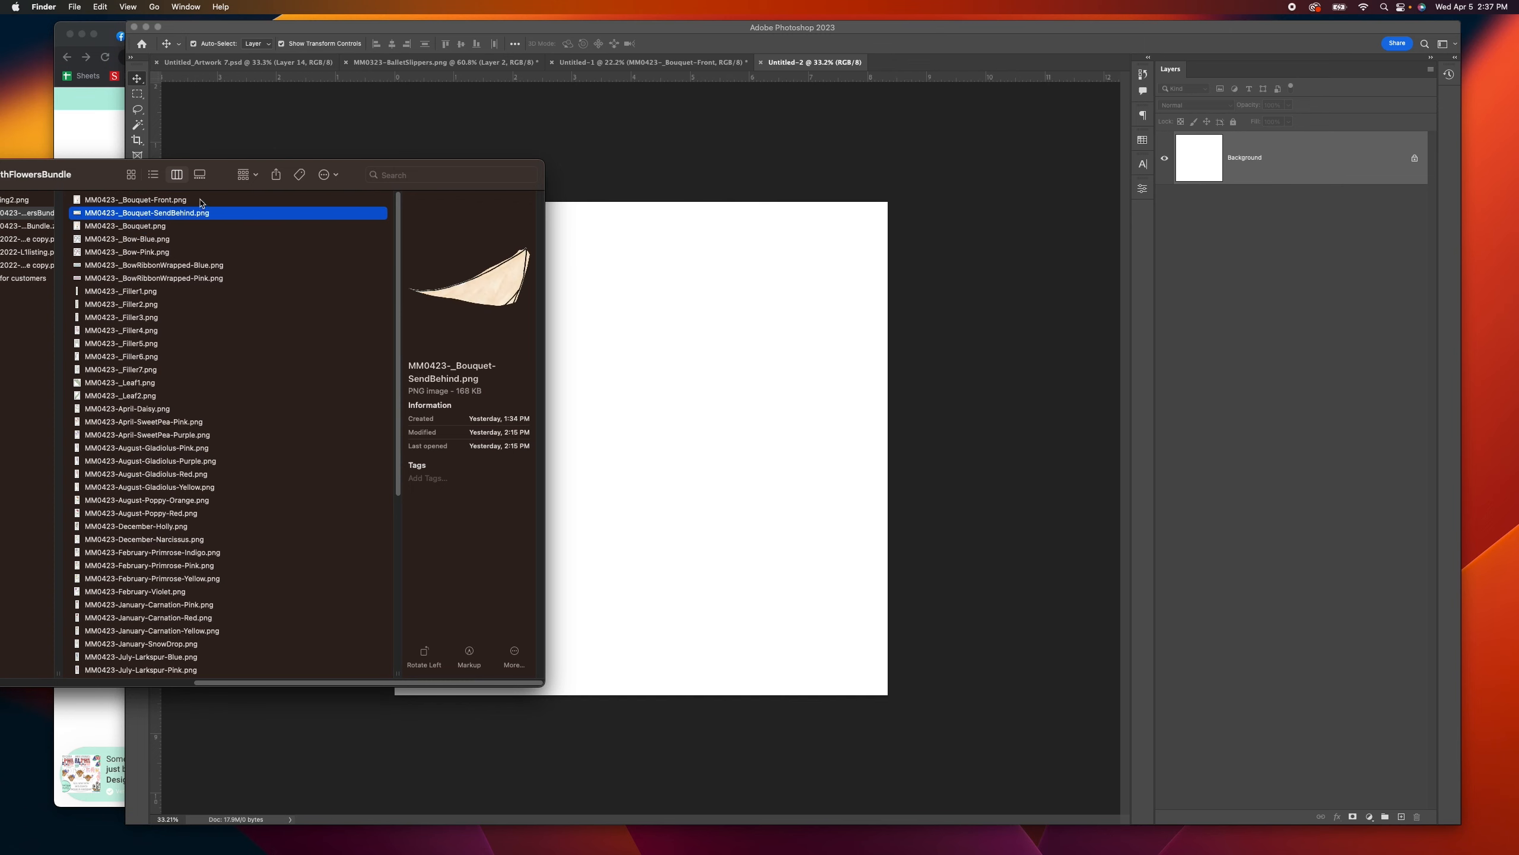
left_click(201, 201)
left_click(204, 215)
left_click(159, 229)
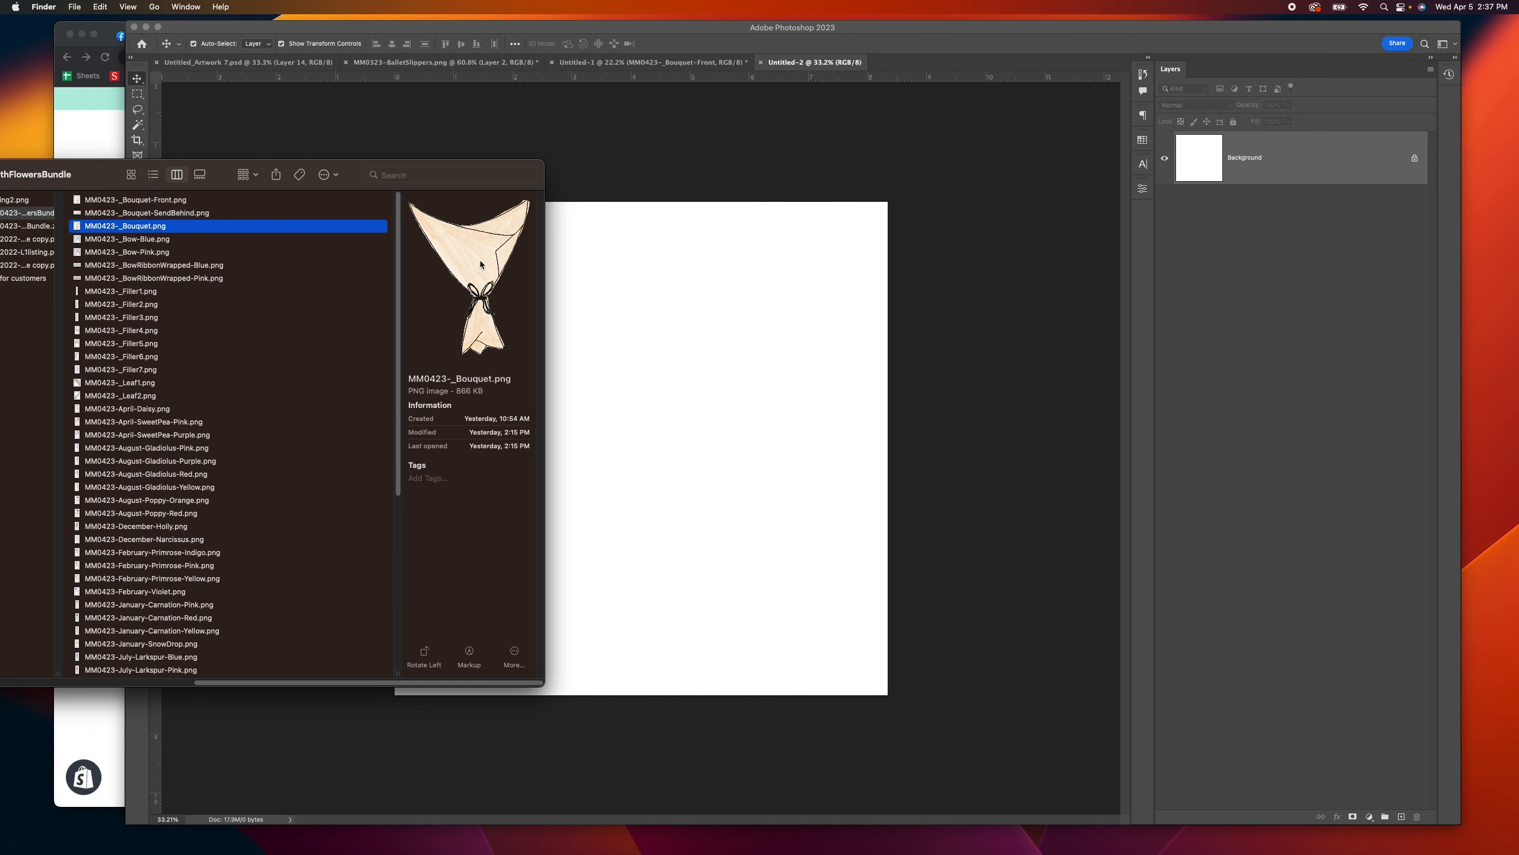
left_click(192, 214)
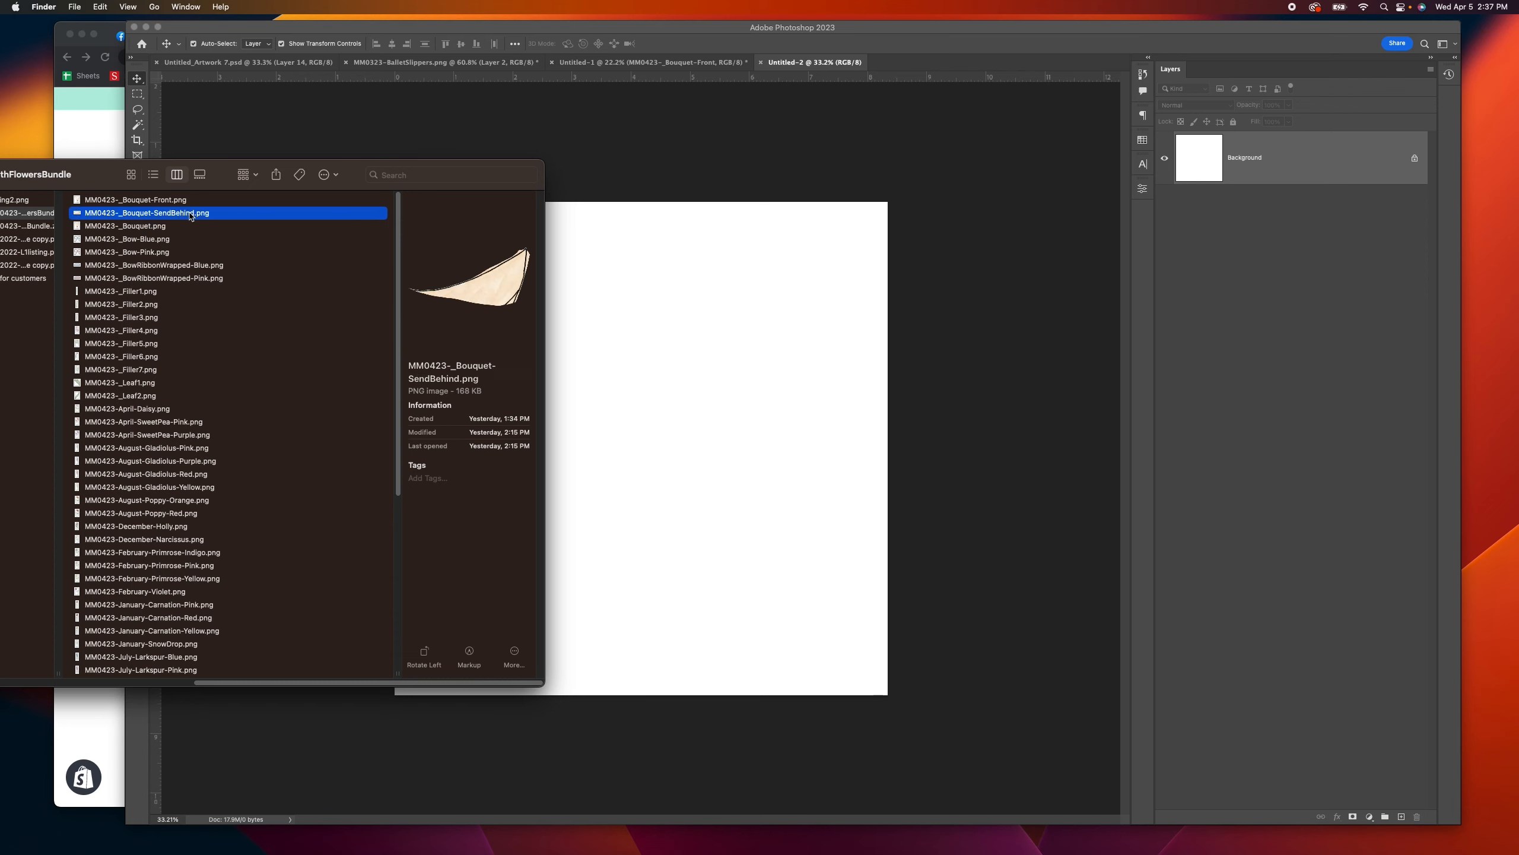
Step: Select the Bouquet-Front, Bouquet-SendBehind, April-SweetPea-Pink, August-Gladiolus-Yellow and December-Narcissus PNG files together
left_click(184, 201)
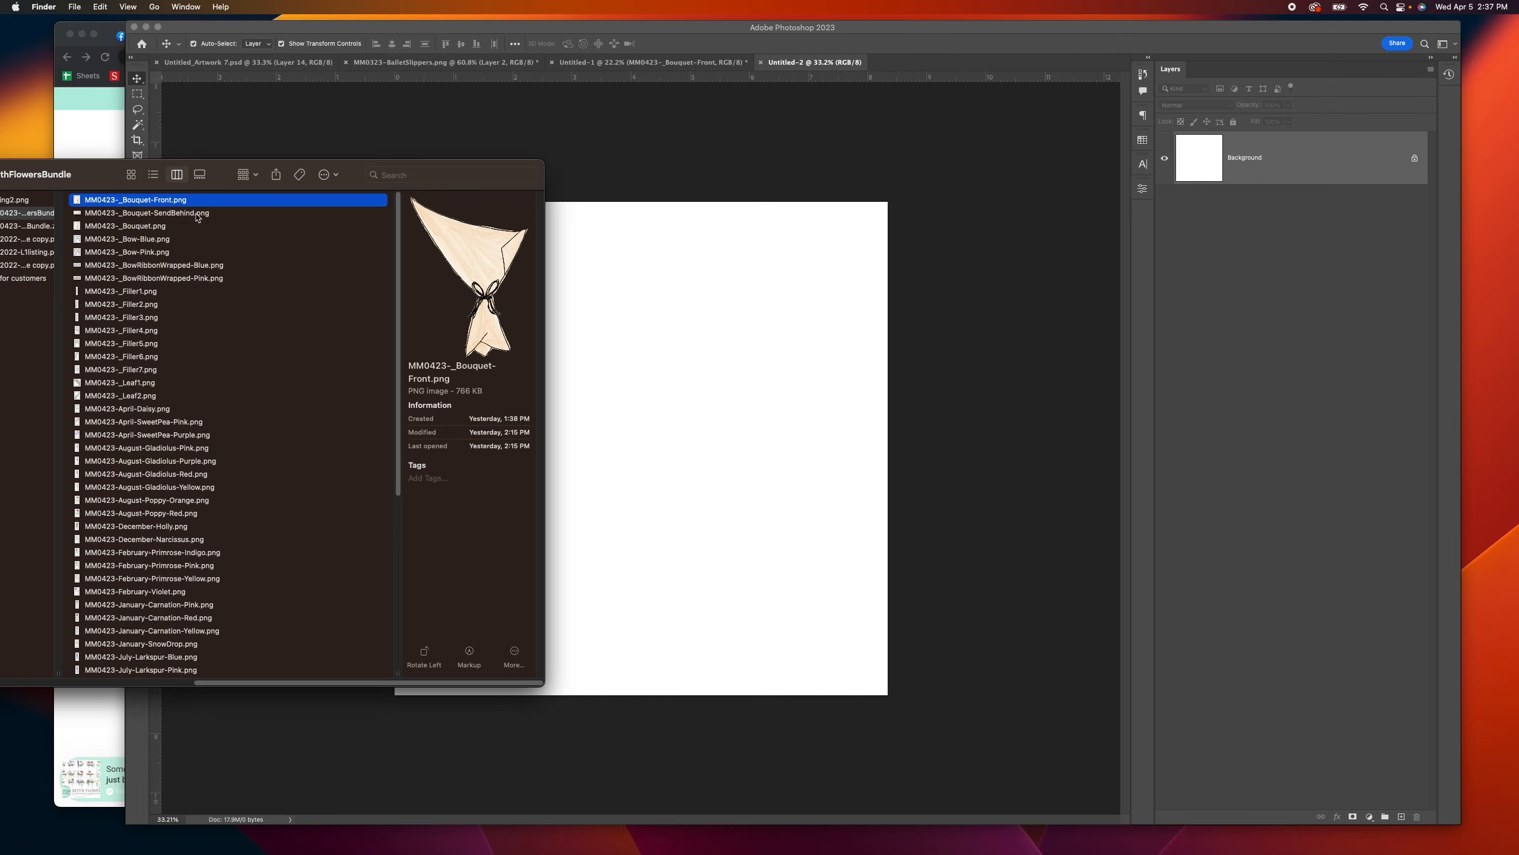
left_click(198, 215, "shift")
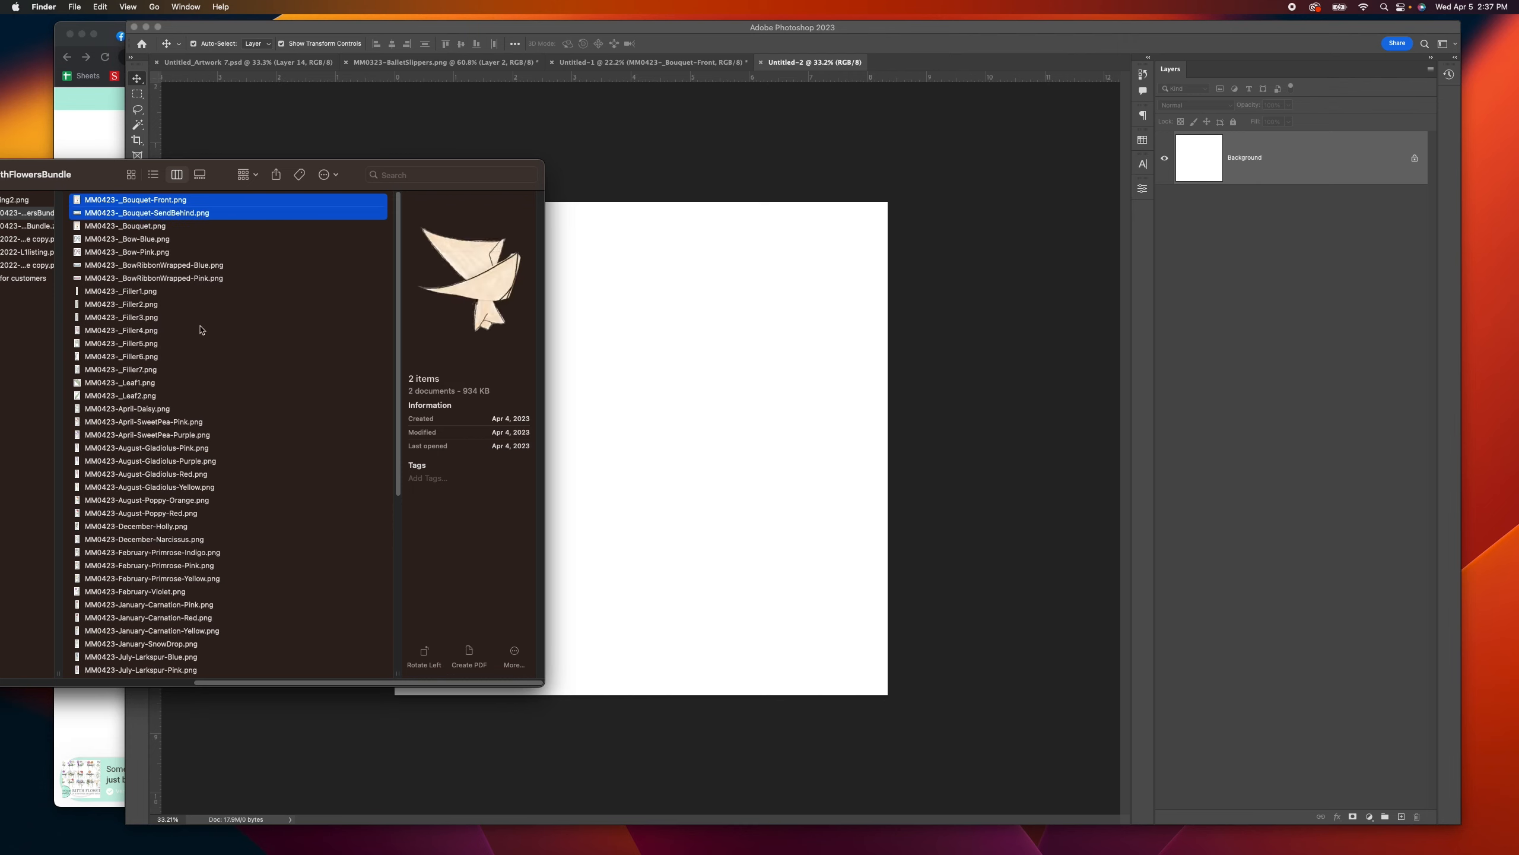
scroll(177, 443, "down", 3)
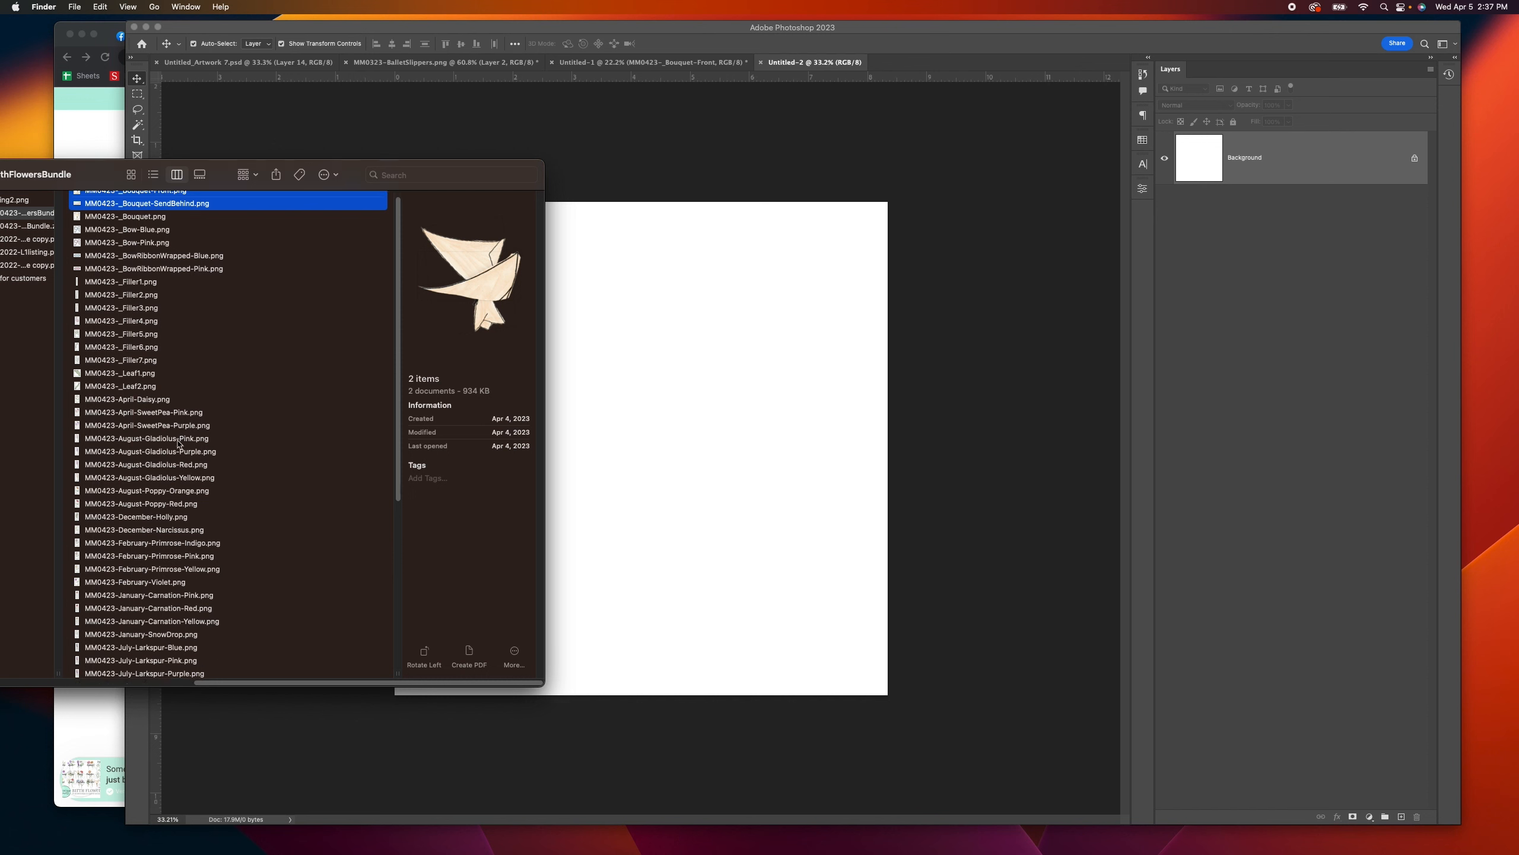
left_click(180, 354, "super")
scroll(184, 383, "down", 3)
left_click(180, 369, "super")
left_click(179, 410, "super")
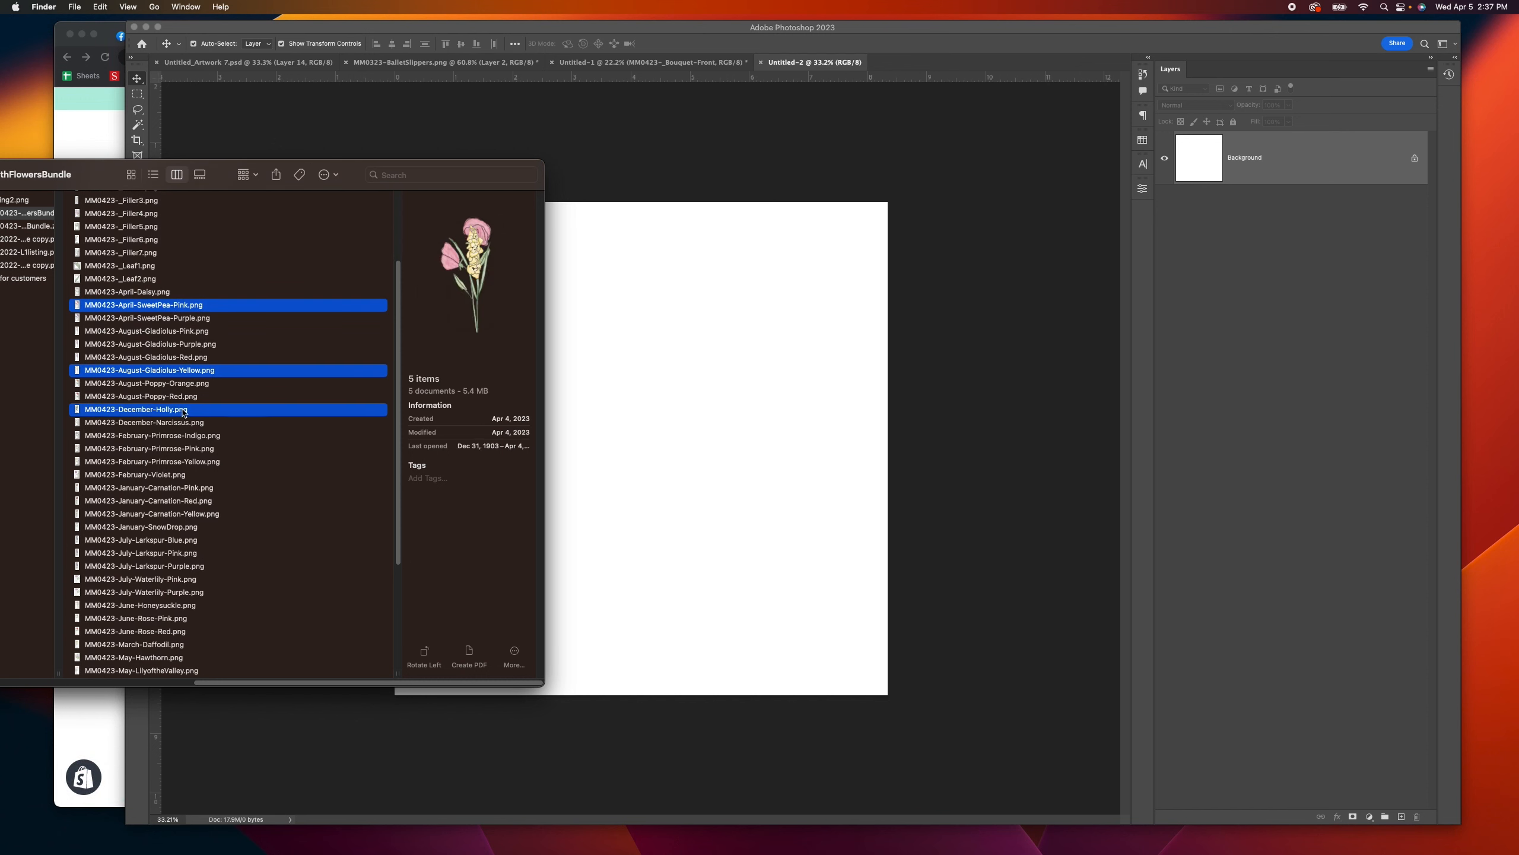
left_click(179, 410, "super")
left_click(180, 424, "super")
Step: Add the January-Carnation-Pink, January-Carnation-Yellow, July-Larkspur-Pink, October-Marigold-Red and September-Aster-Purple files to the selection
scroll(179, 424, "down", 4)
left_click(179, 425, "super")
left_click(179, 451, "super")
left_click(191, 491, "super")
scroll(193, 497, "down", 4)
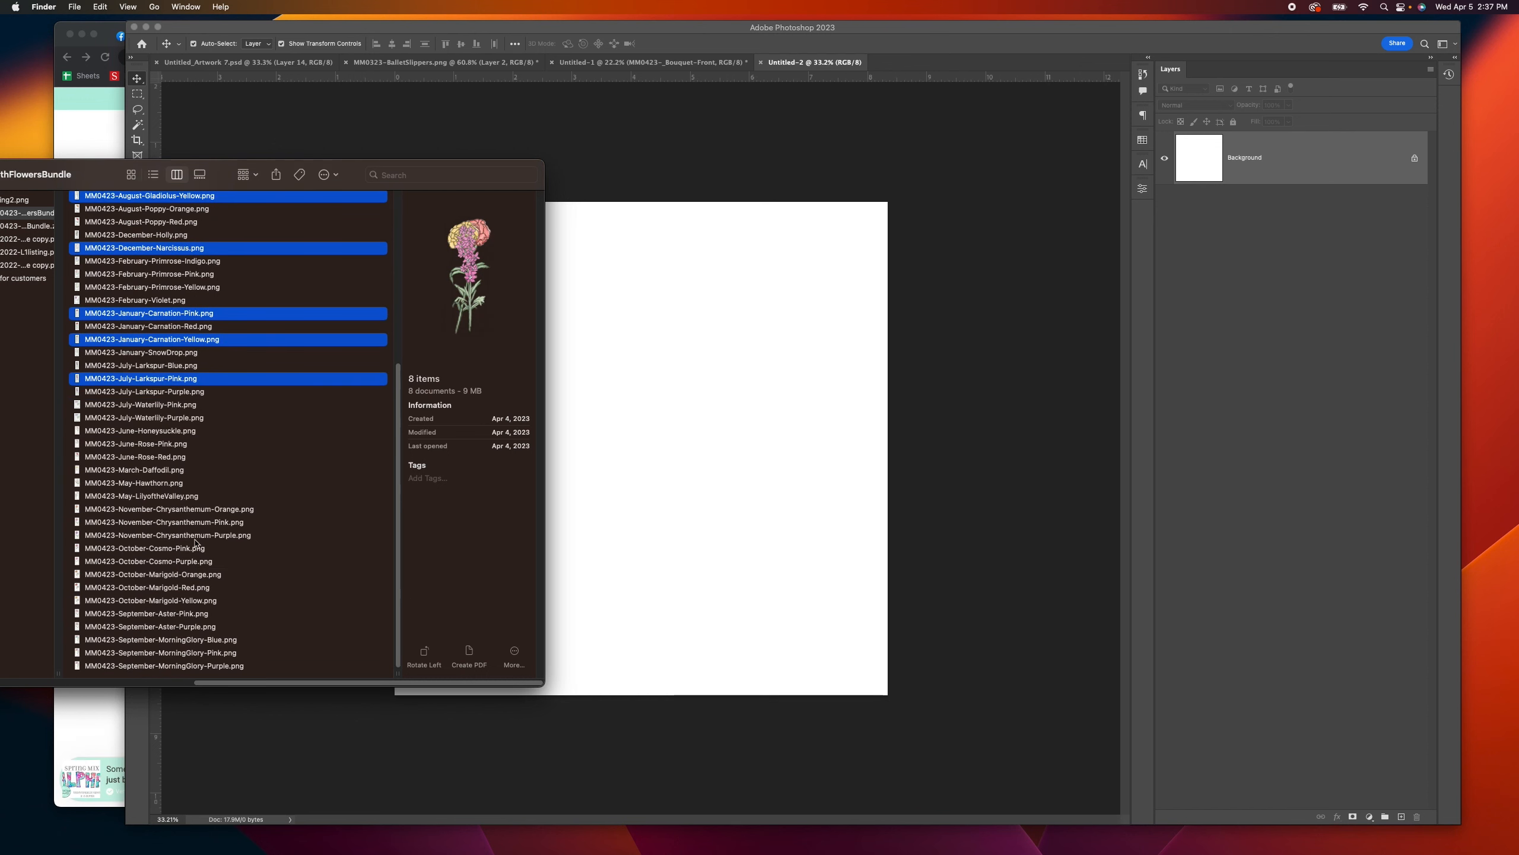
left_click(198, 561, "super")
left_click(198, 560, "super")
left_click(200, 549, "super")
left_click(200, 549, "super")
left_click(201, 587, "super")
left_click(211, 627, "super")
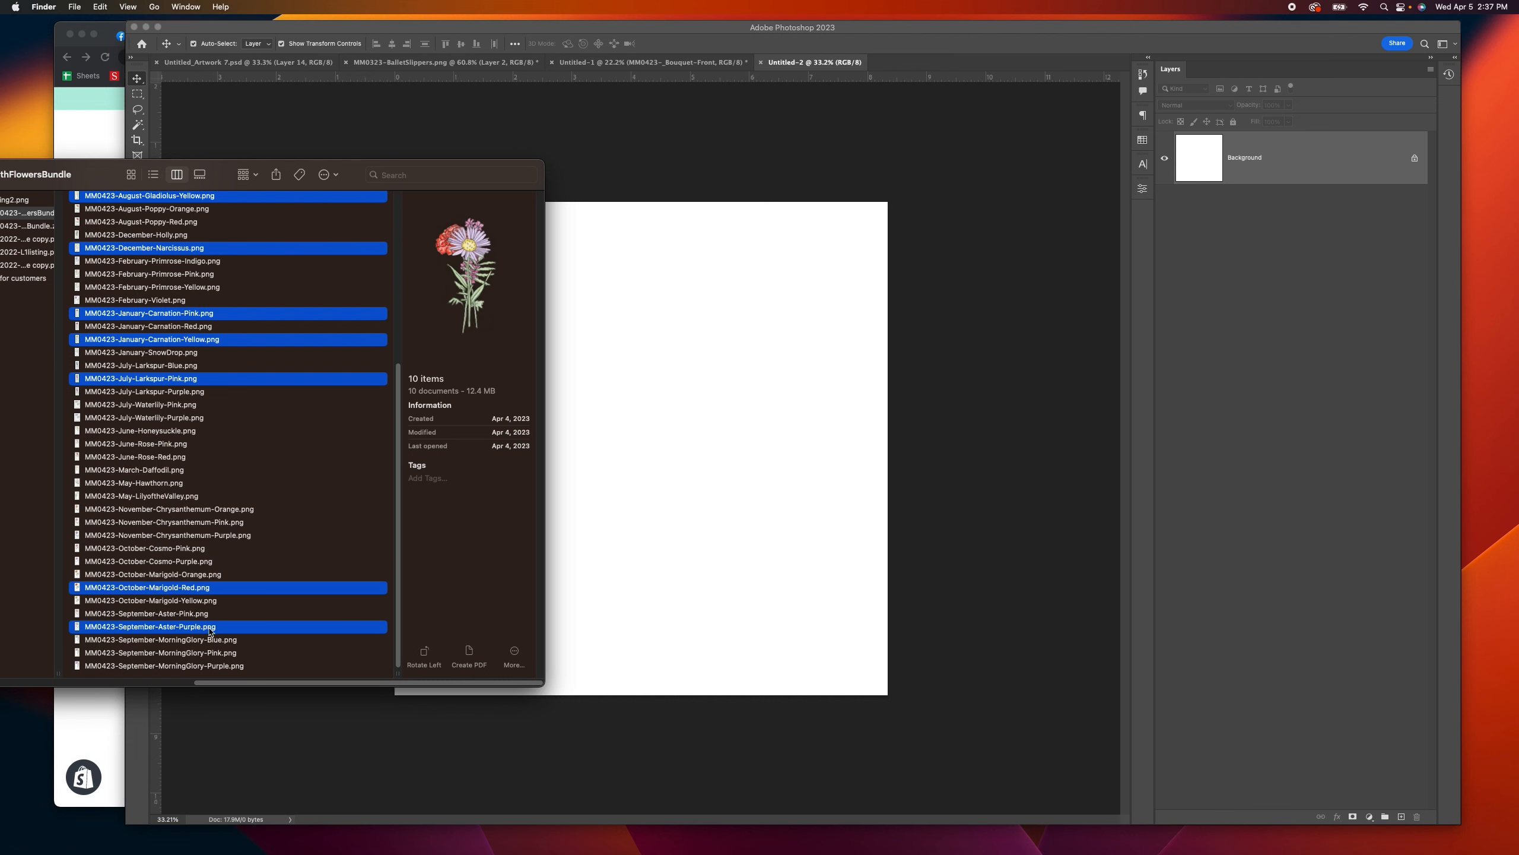
Step: Place all the selected wrapper and flower images in the blank Photoshop document, committing each at 100% size
left_click_drag(216, 629, 763, 569)
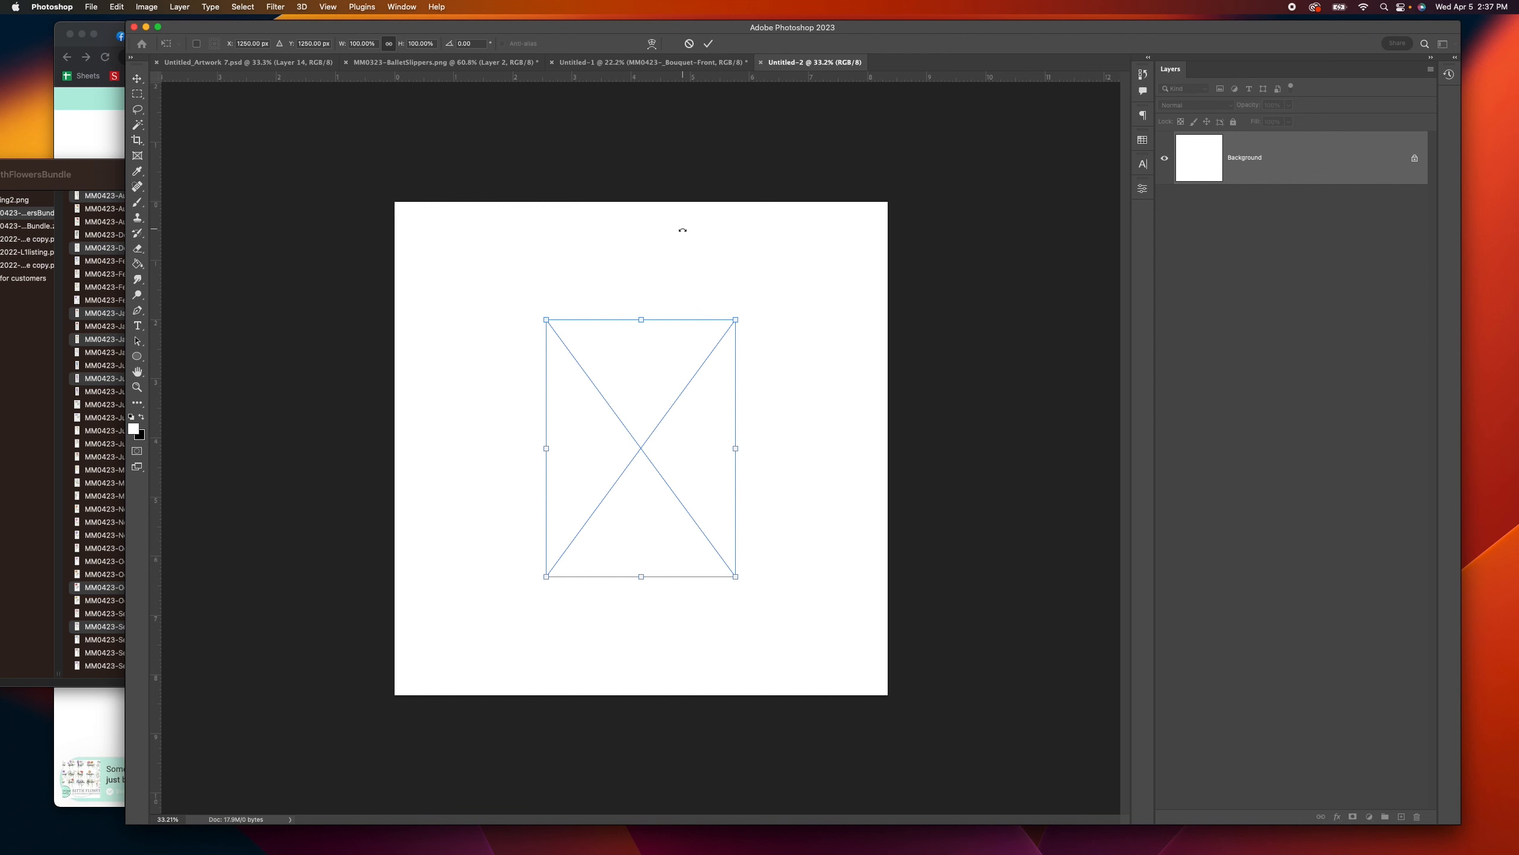
left_click(708, 44)
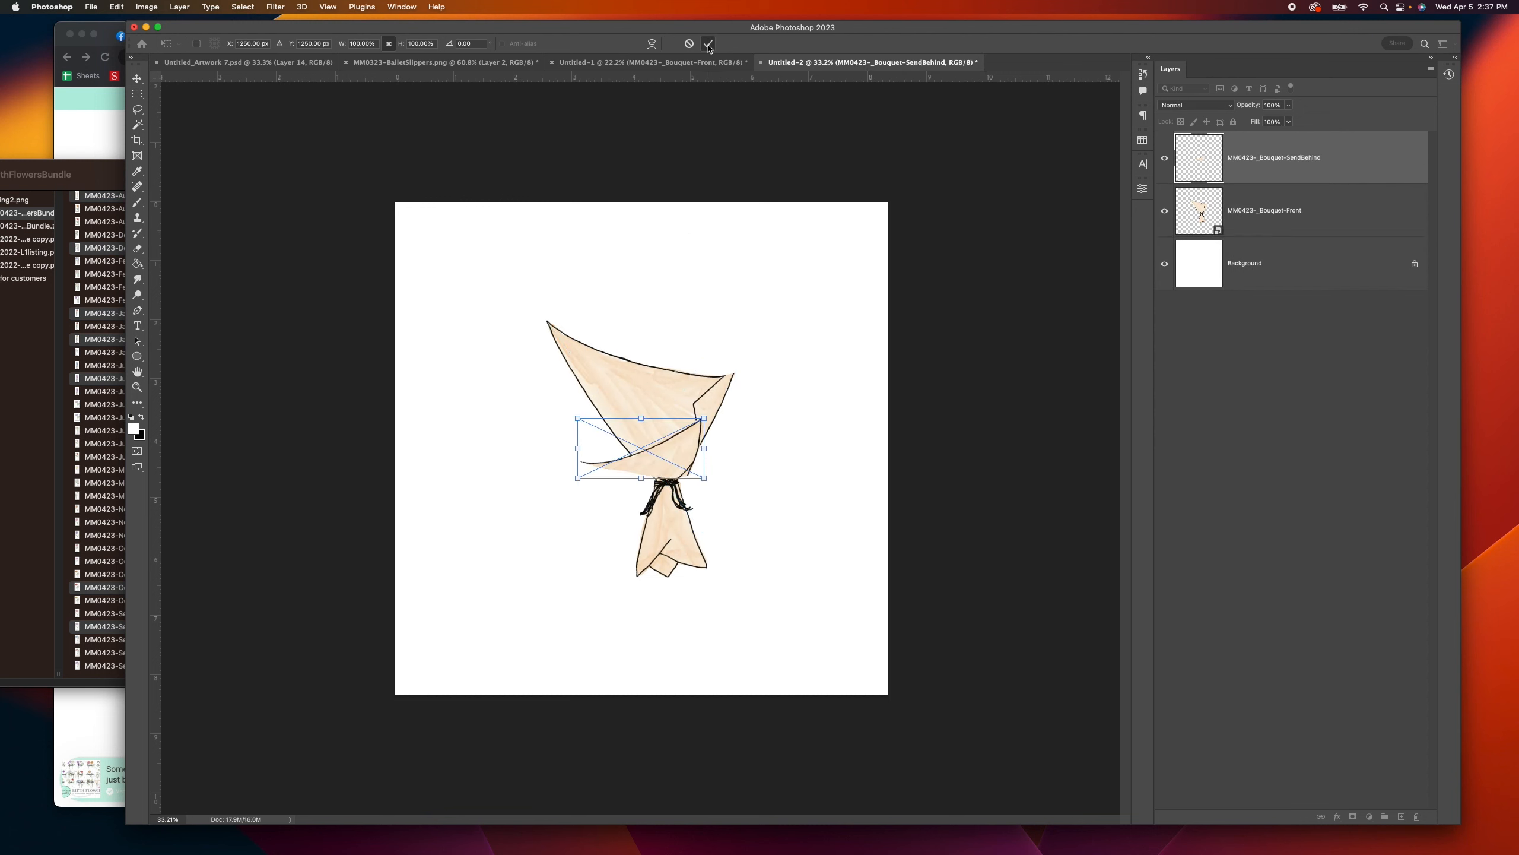
left_click(708, 45)
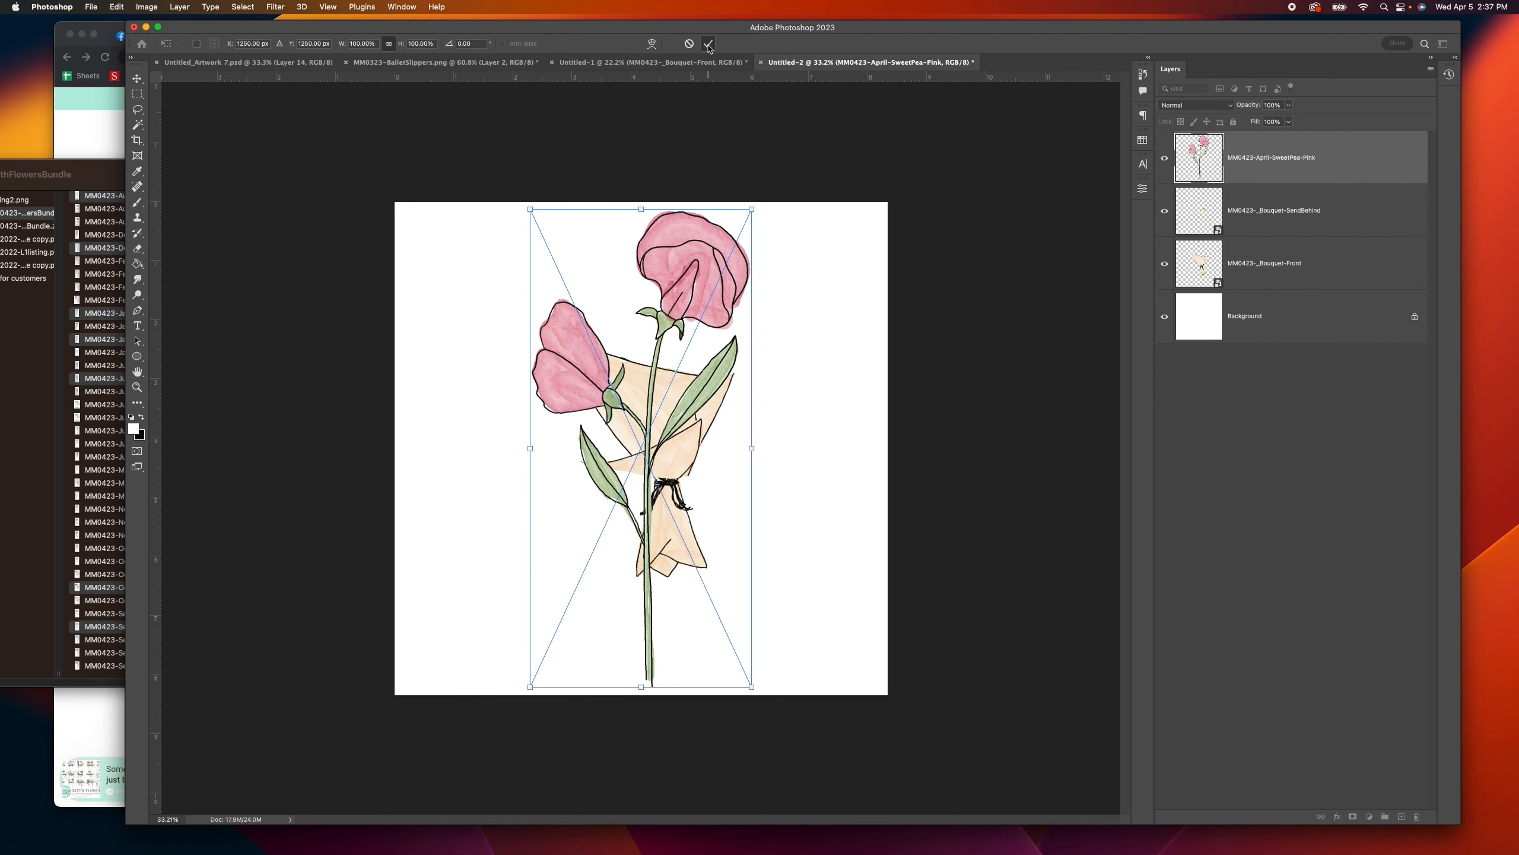
left_click(708, 45)
left_click(708, 44)
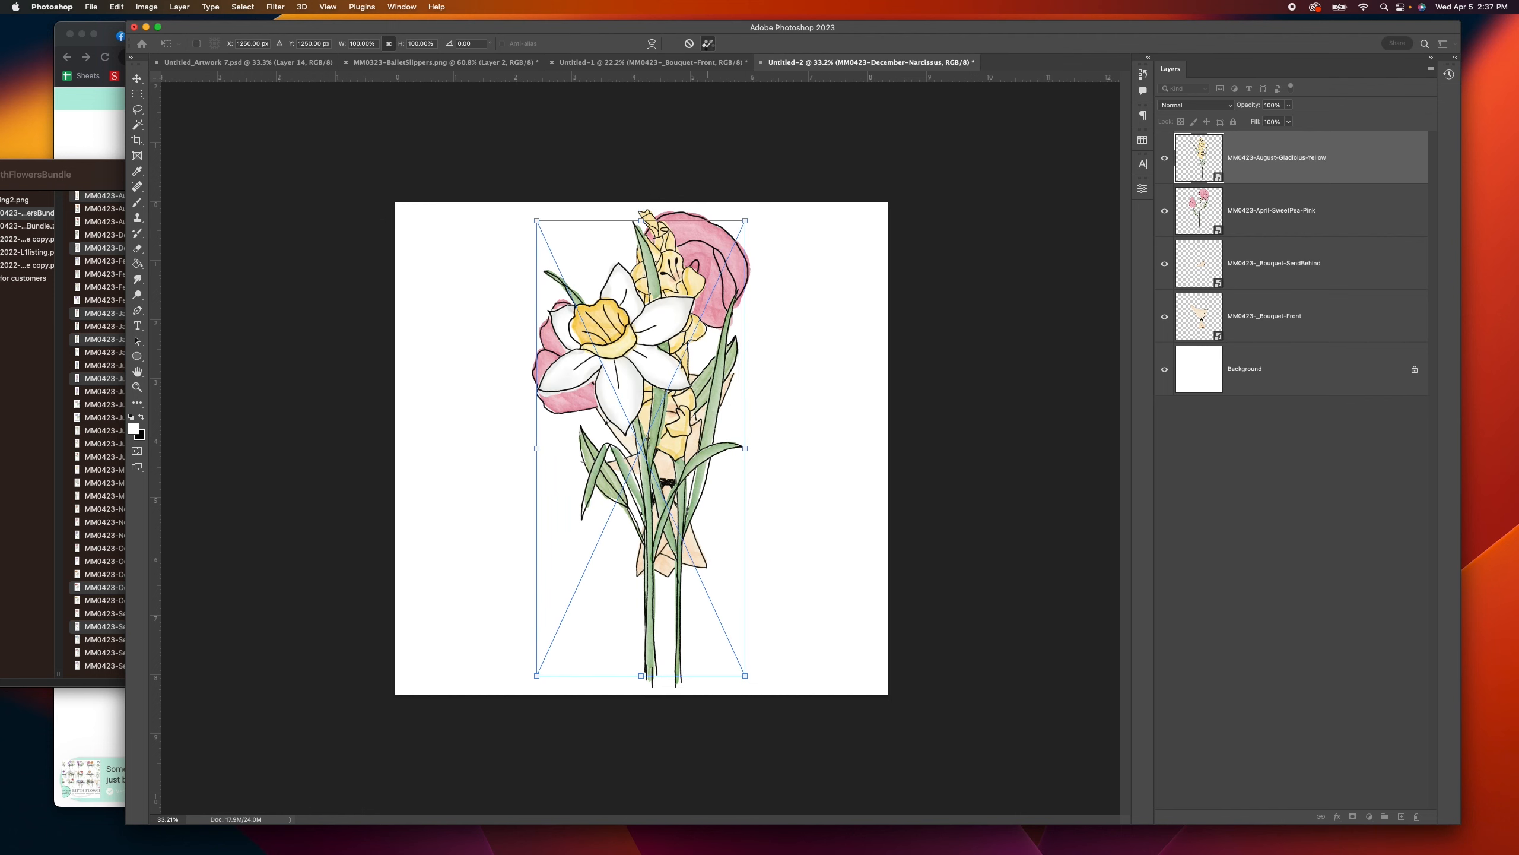
left_click(707, 45)
left_click(708, 45)
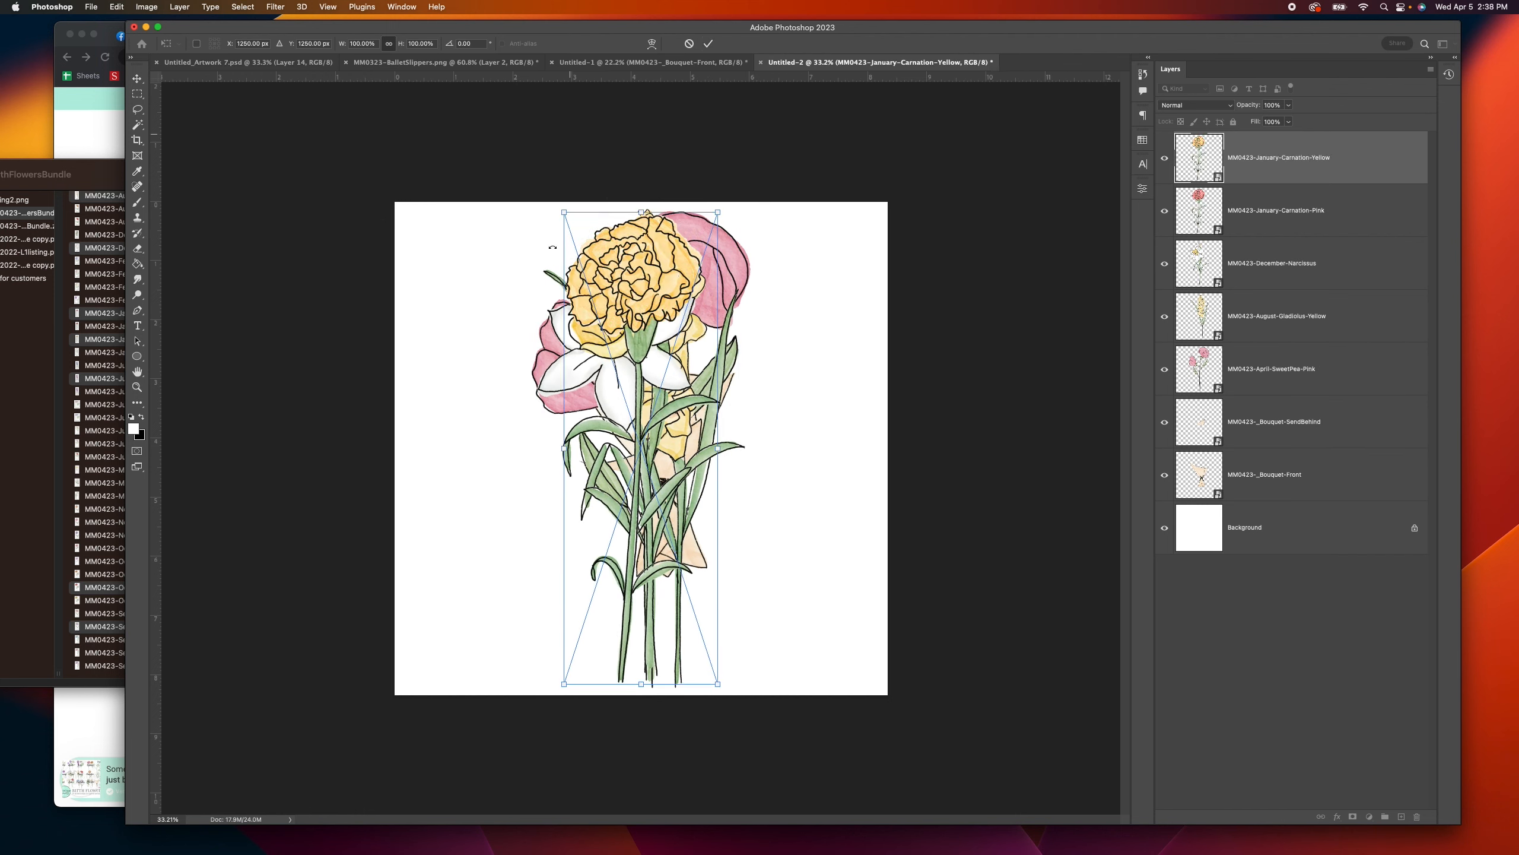
left_click(707, 44)
left_click(707, 45)
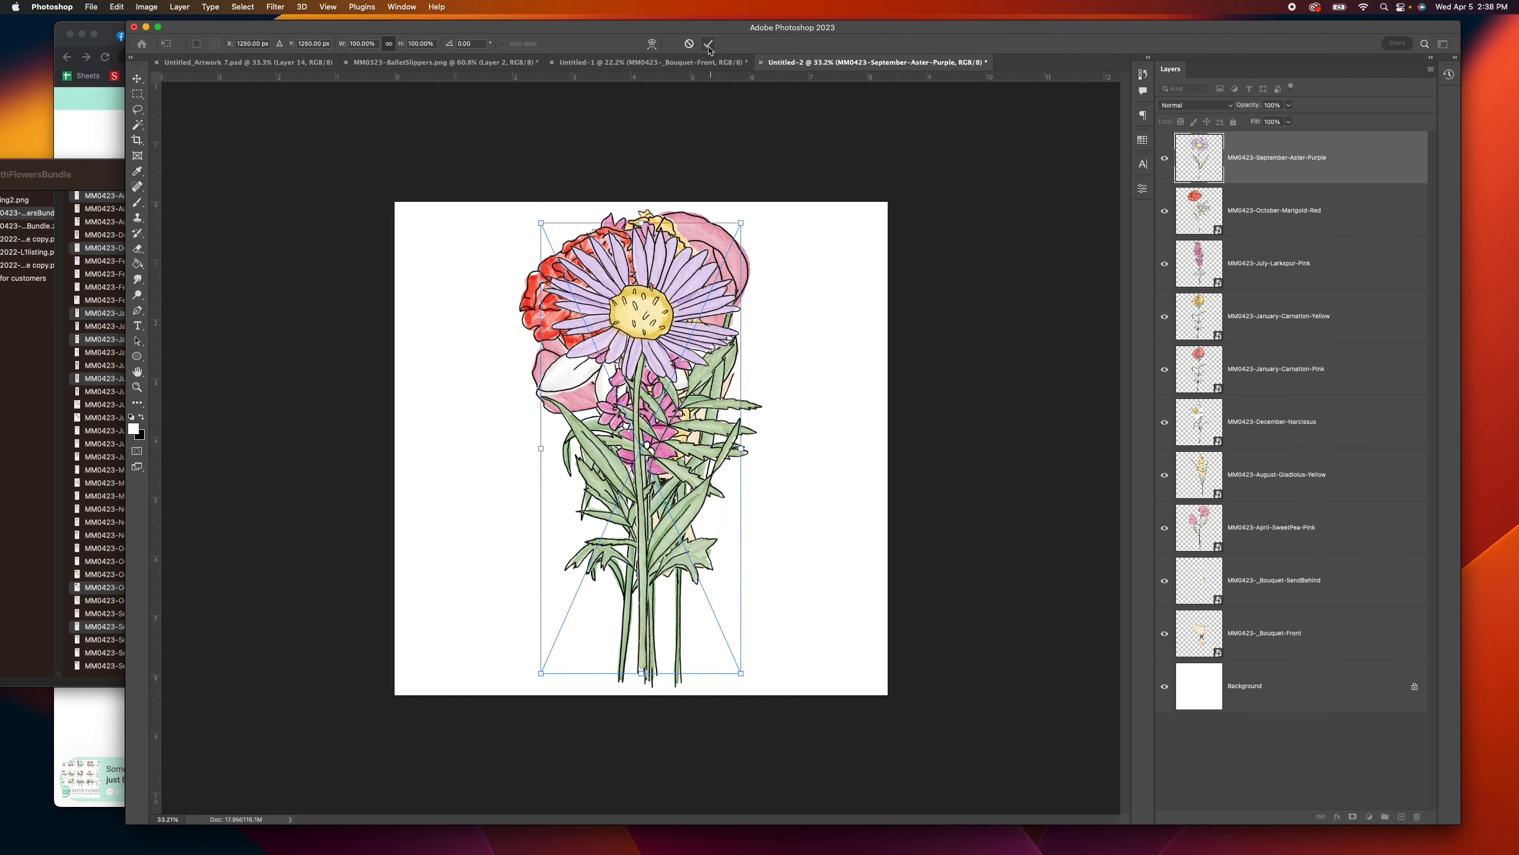
left_click(707, 44)
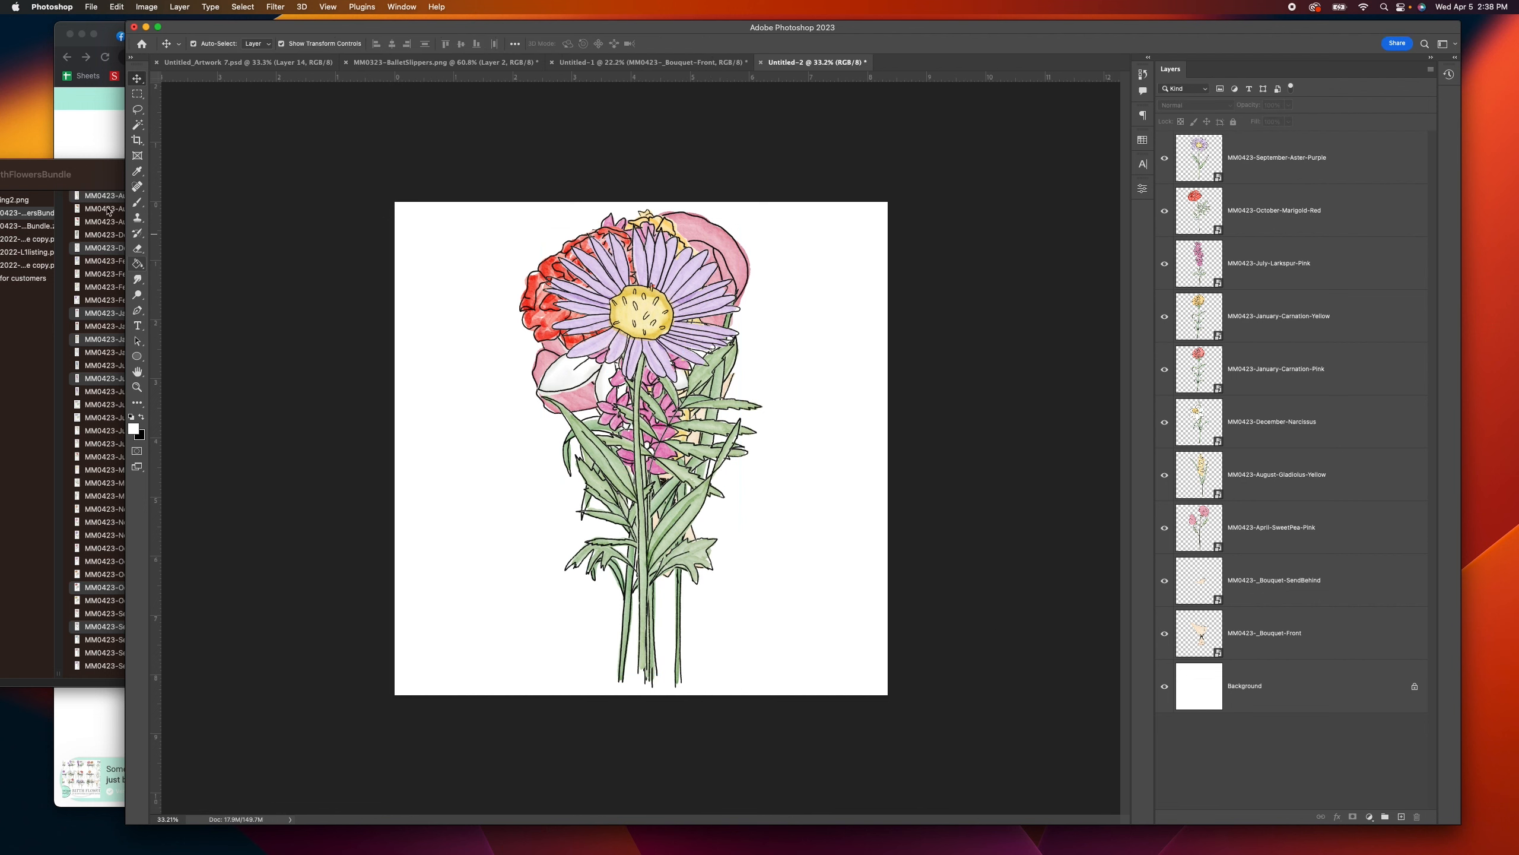
Step: Preview the Filler6, Filler1 and Leaf1 images in the bundle folder, and return to the bouquet document
left_click(98, 176)
left_click(180, 284)
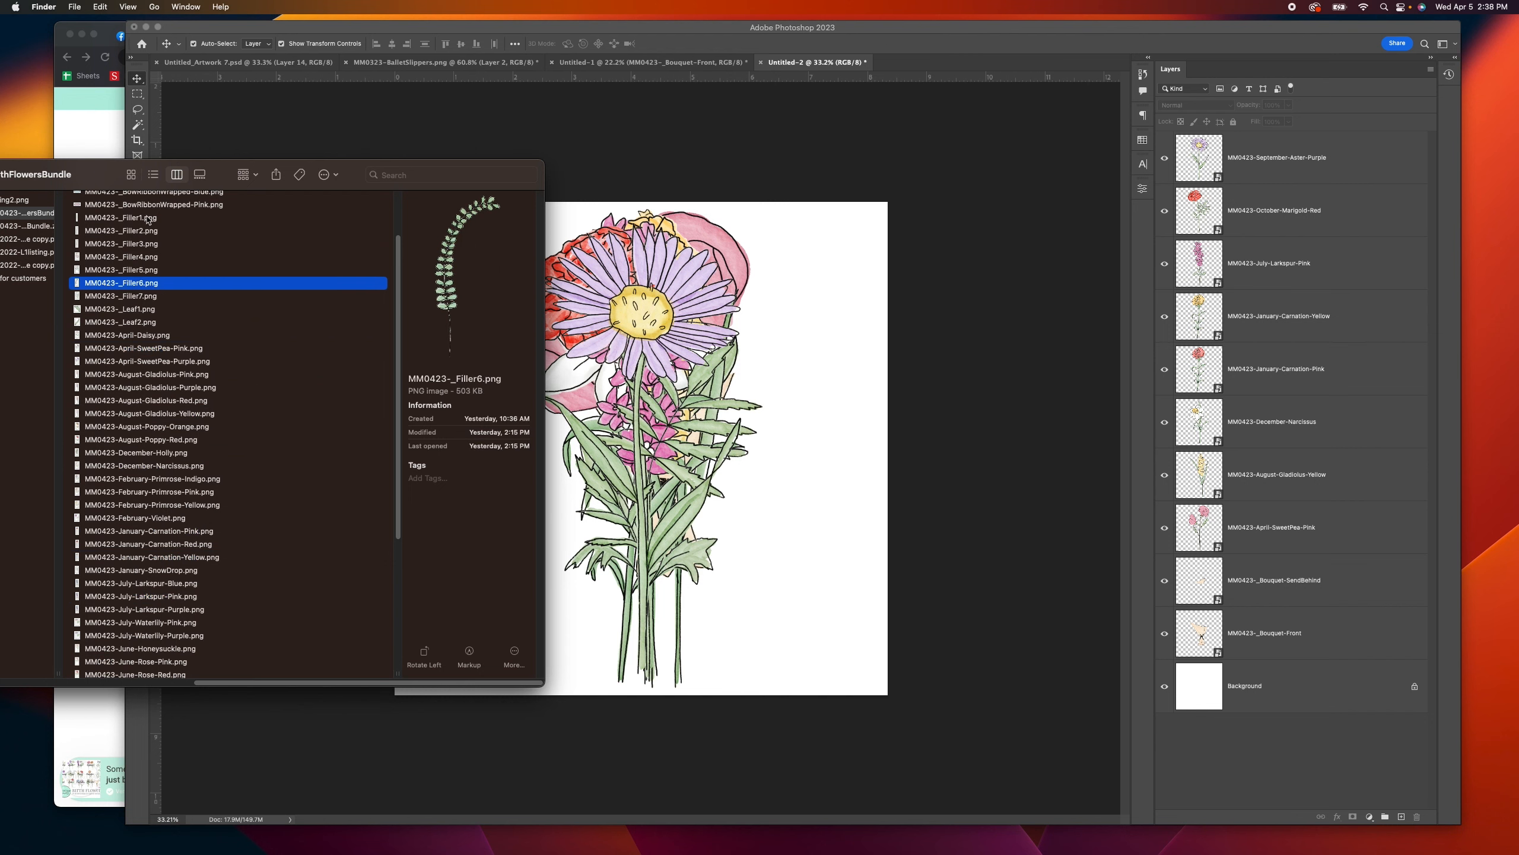
left_click(148, 219)
left_click(154, 307)
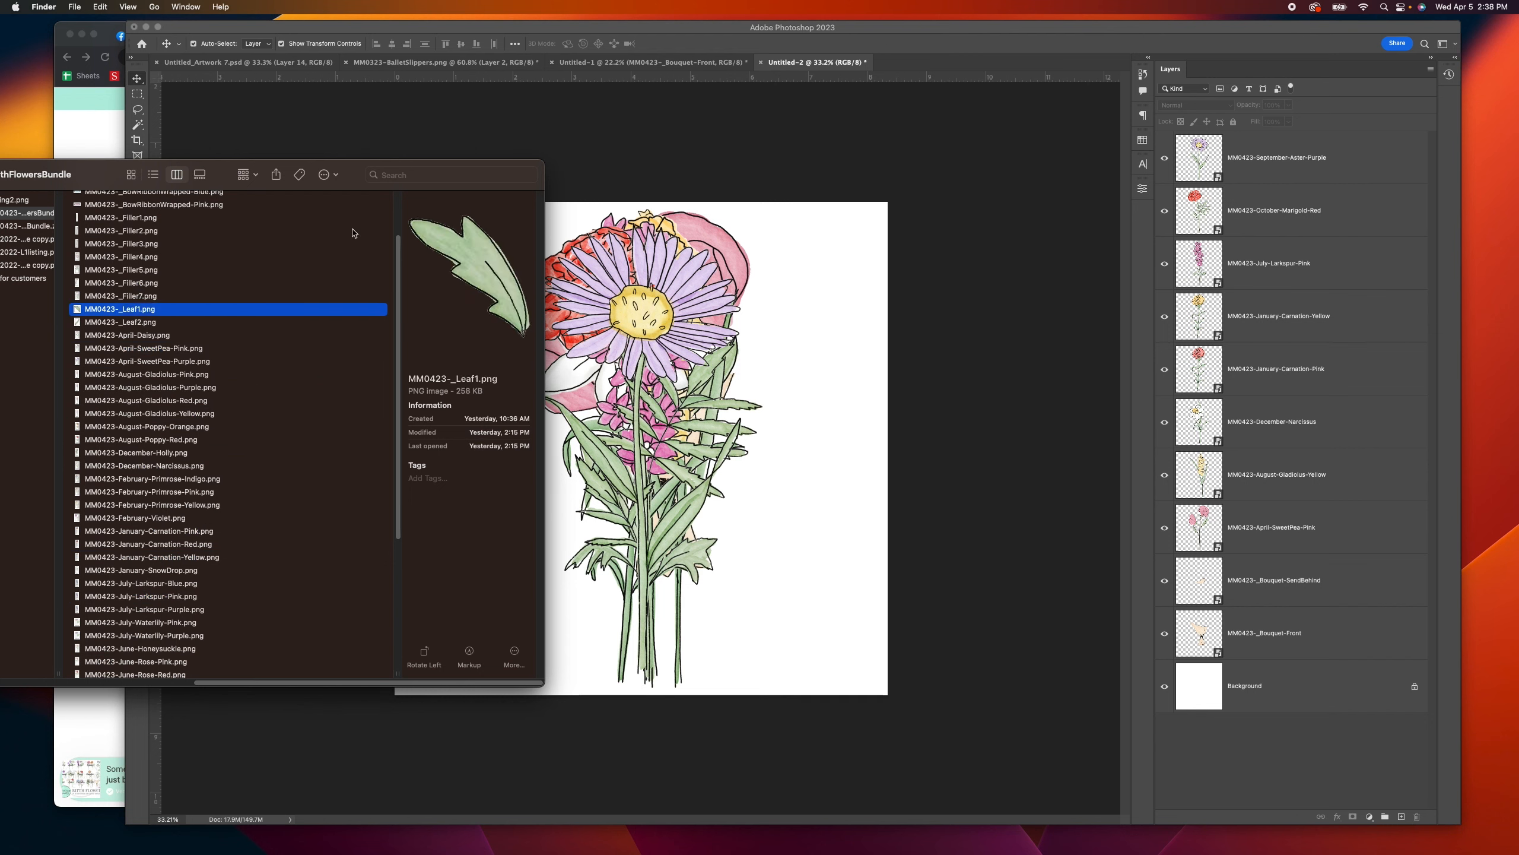
left_click(760, 197)
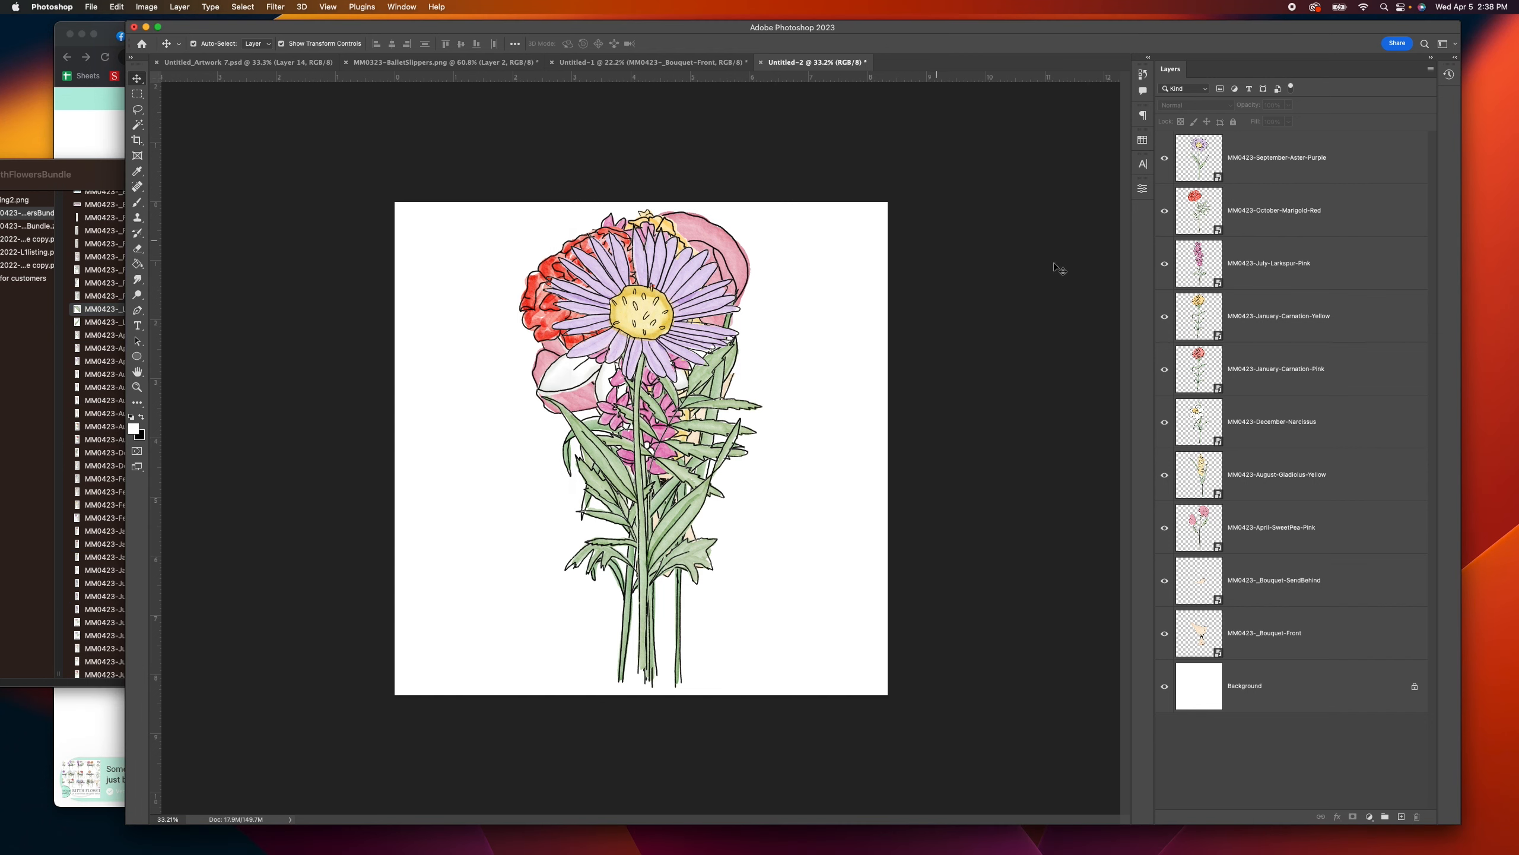
Step: Bring the Bouquet-Front layer above all the flowers and move the wrapper down to the bottom edge of the canvas
left_click(1264, 650)
left_click(1165, 637)
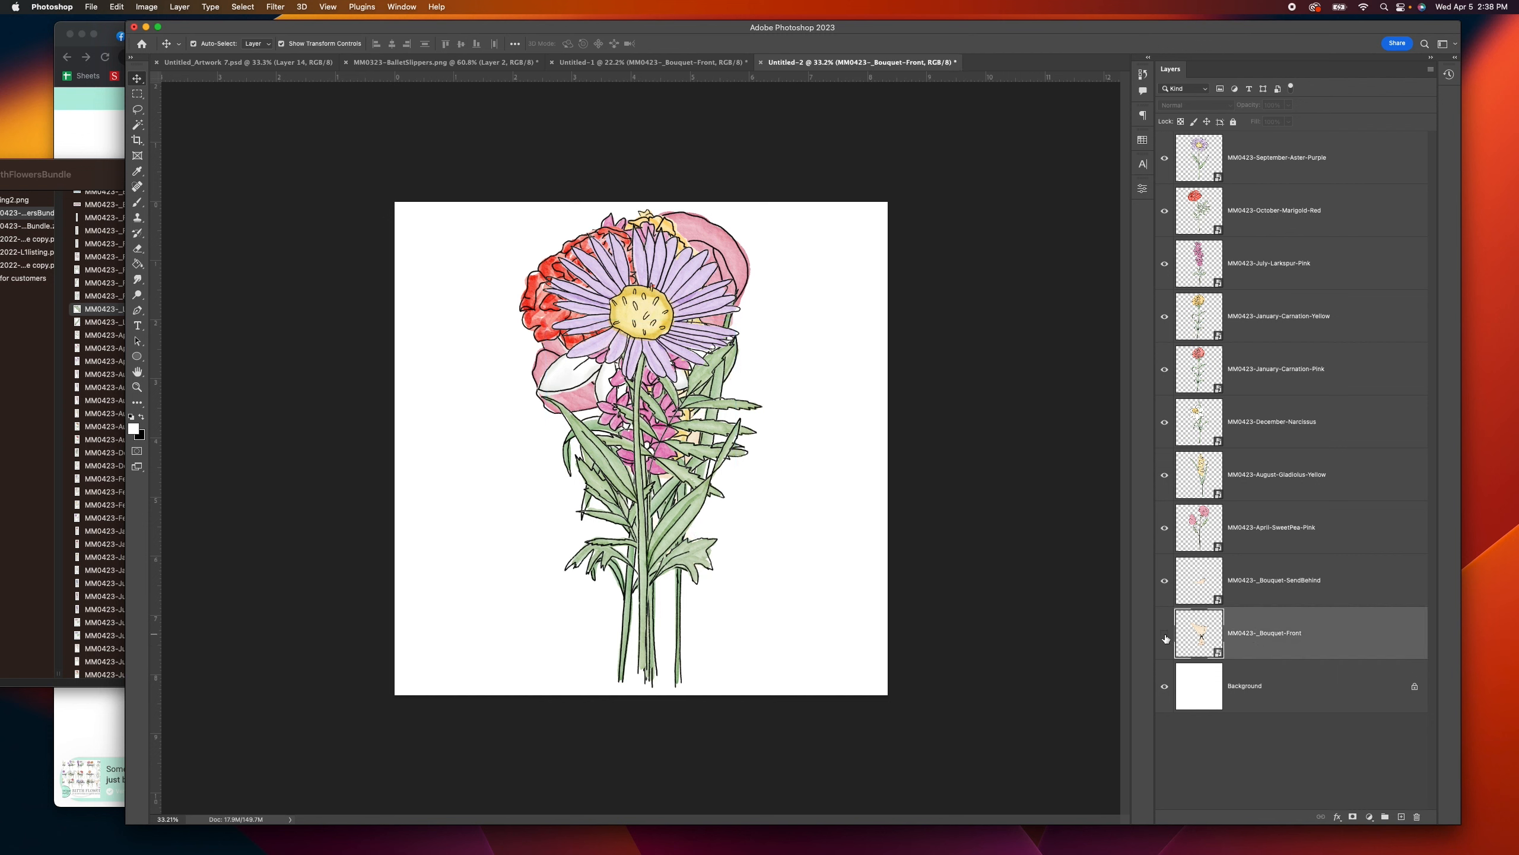
left_click(1165, 636)
left_click_drag(1264, 633, 1257, 147)
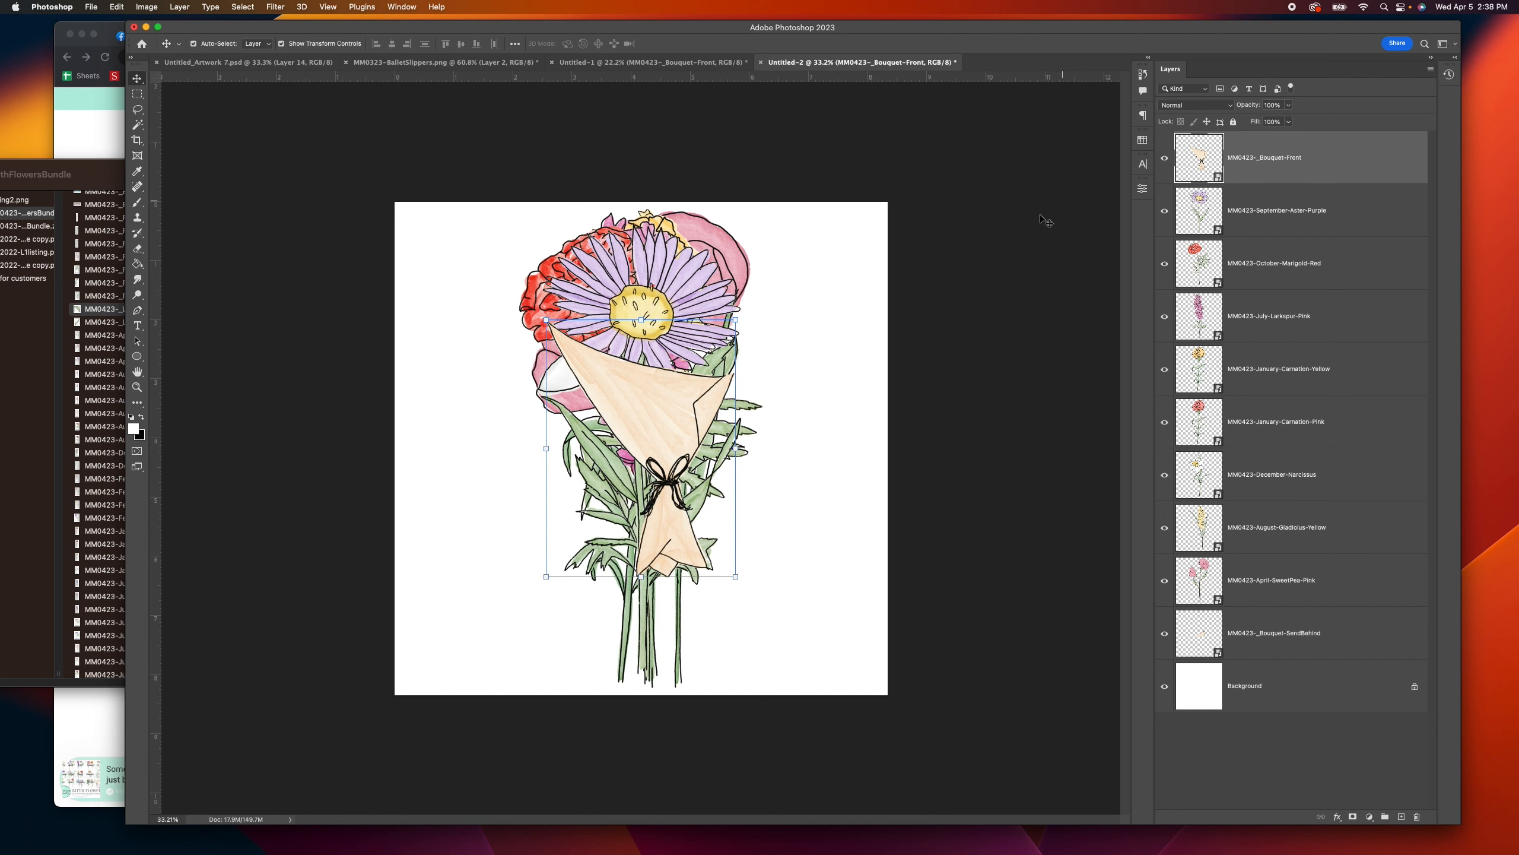
left_click_drag(686, 393, 669, 510)
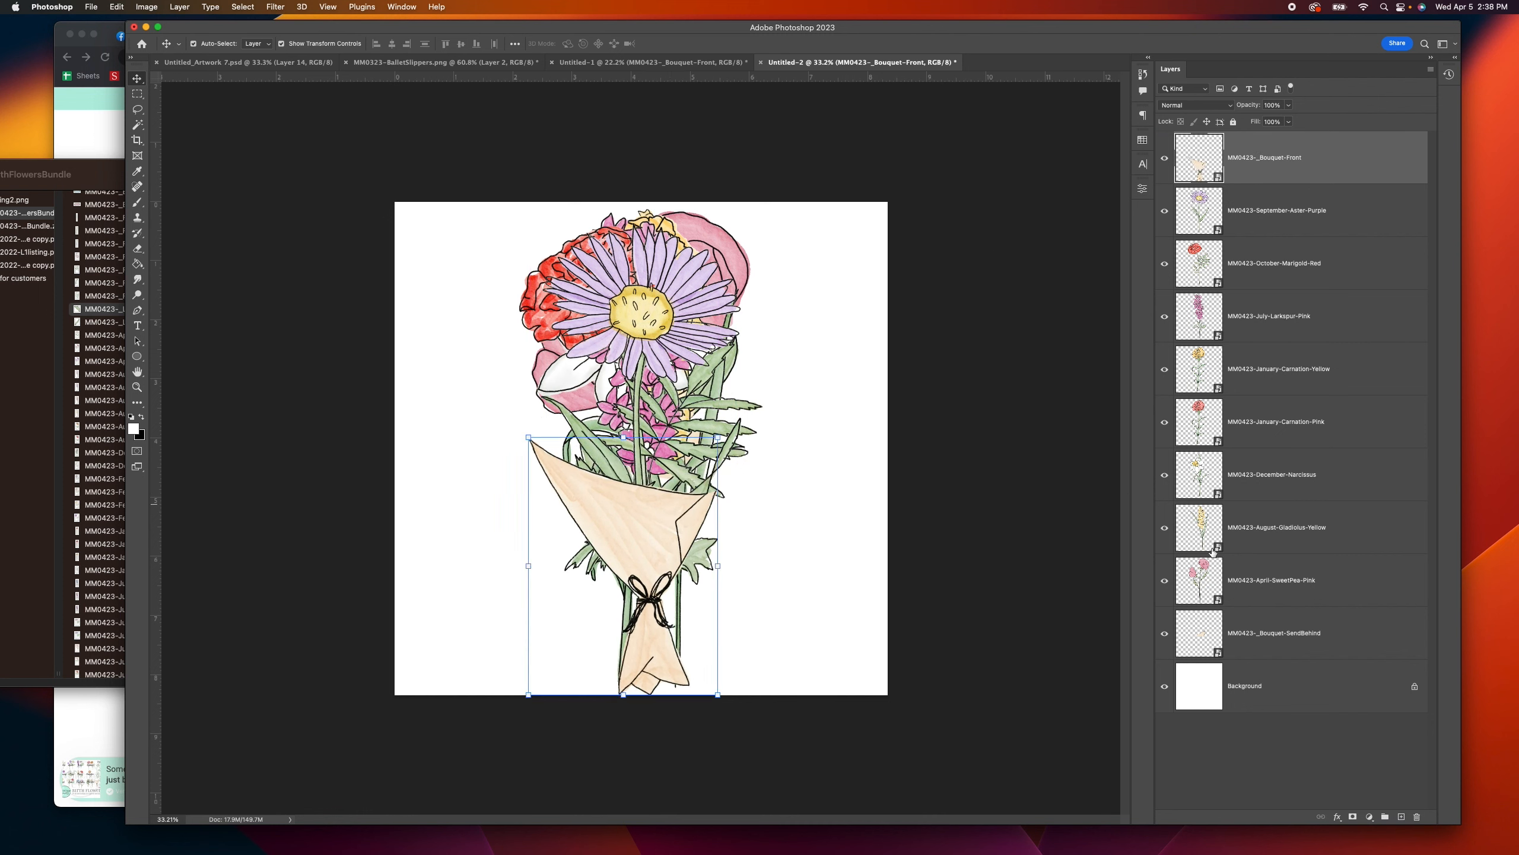
Step: Scale all eight flower layers together to about 85% and raise them so their stems end inside the wrapper
left_click(1262, 215)
left_click(1269, 580, "shift")
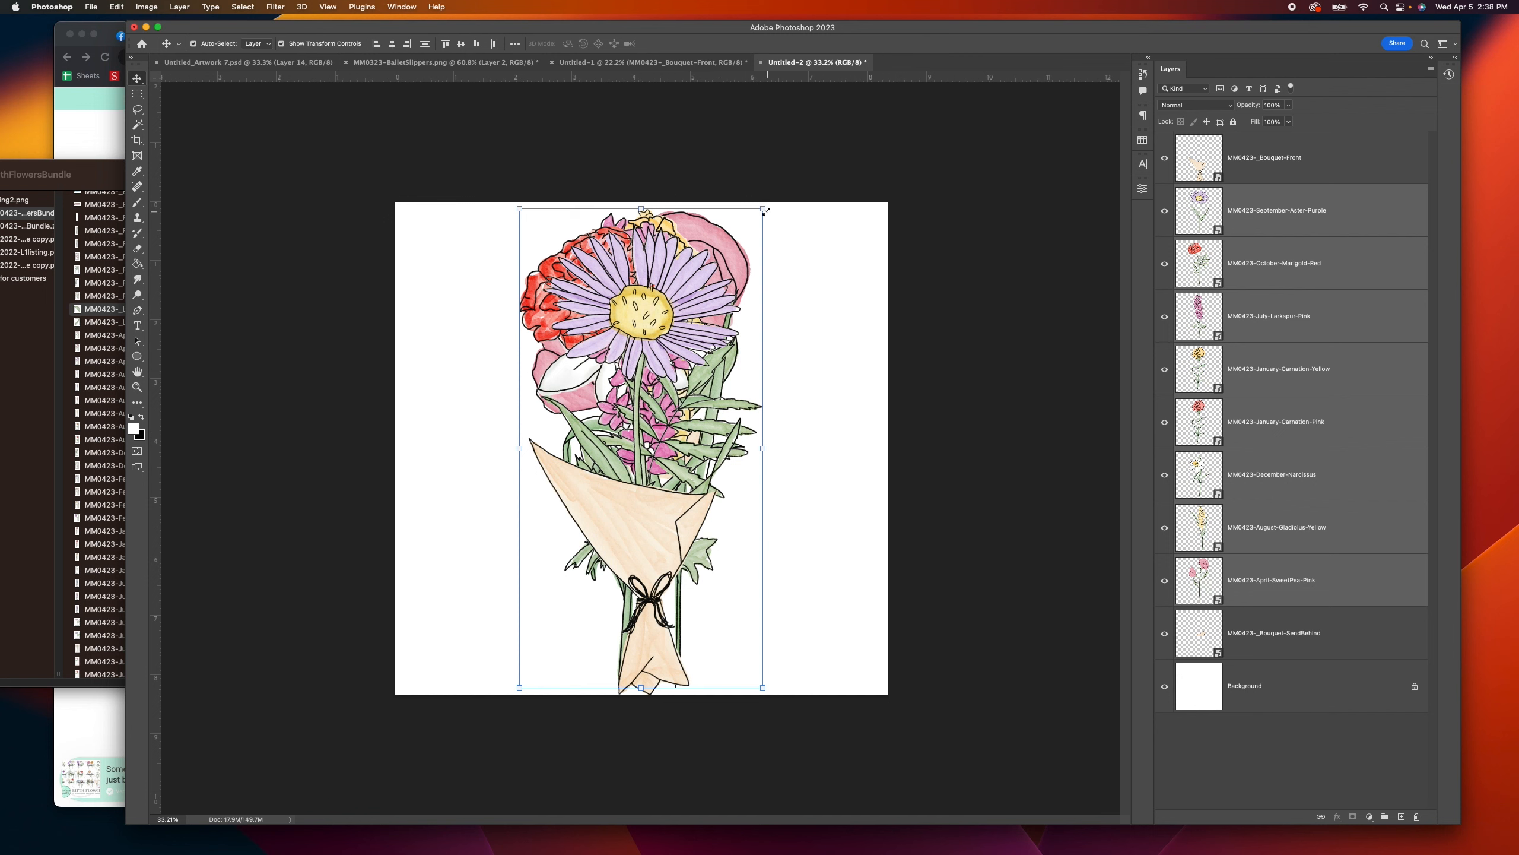
left_click_drag(764, 207, 728, 276)
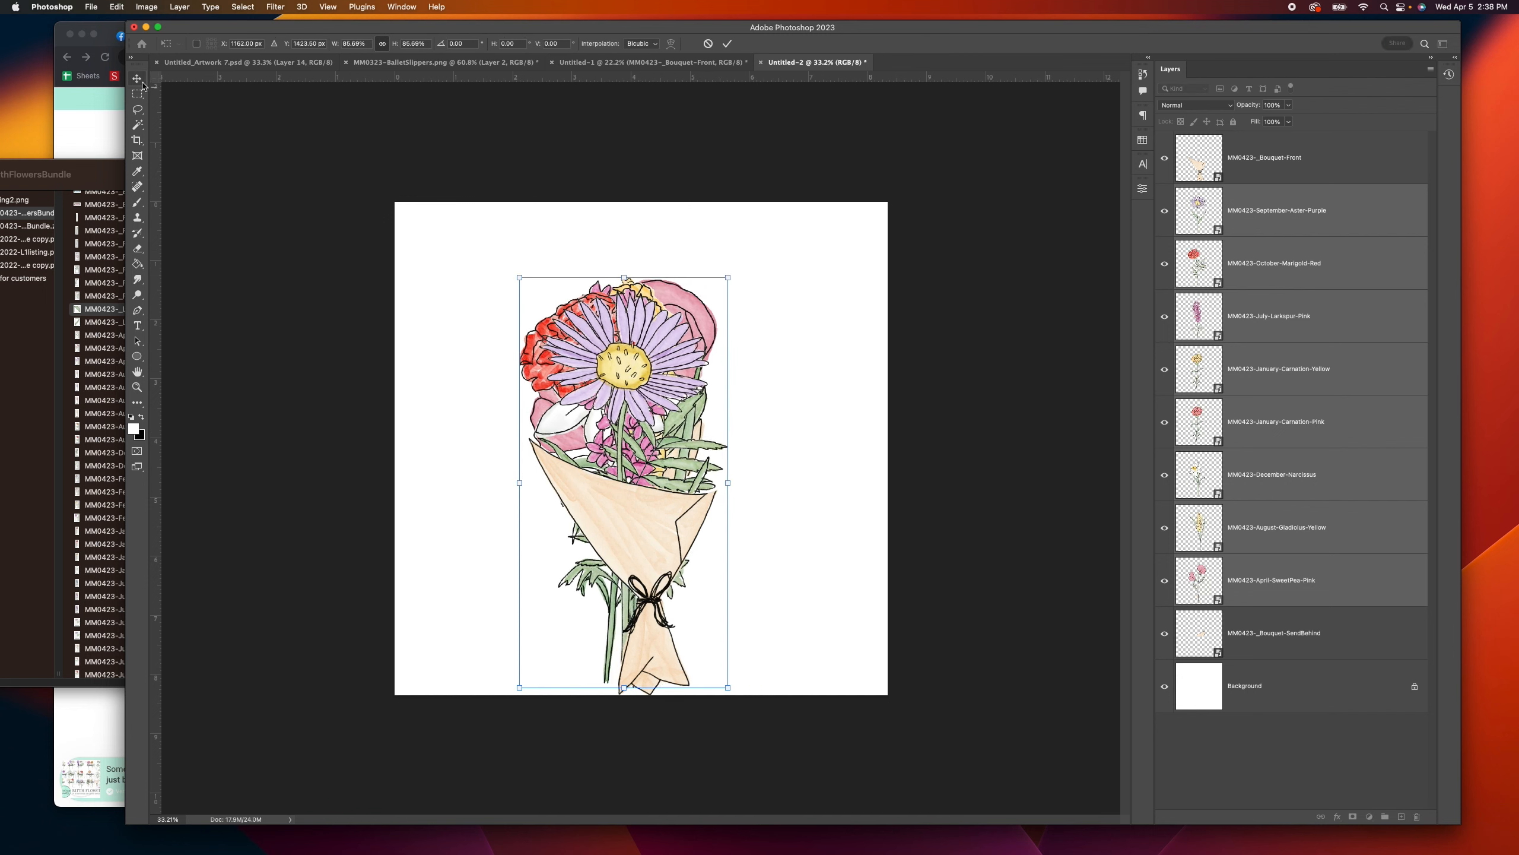
key("Escape")
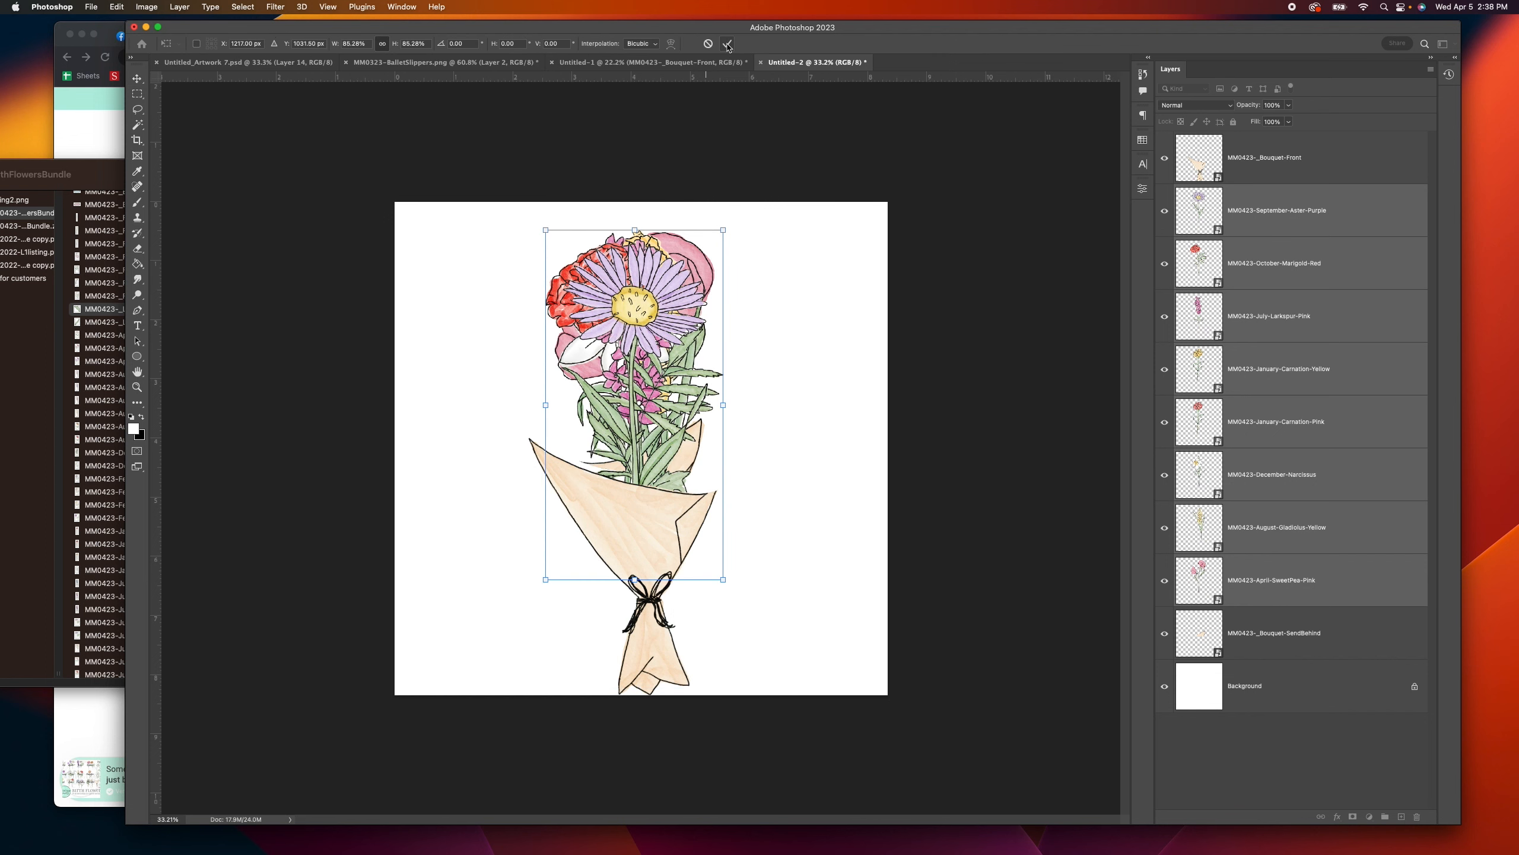
left_click(729, 45)
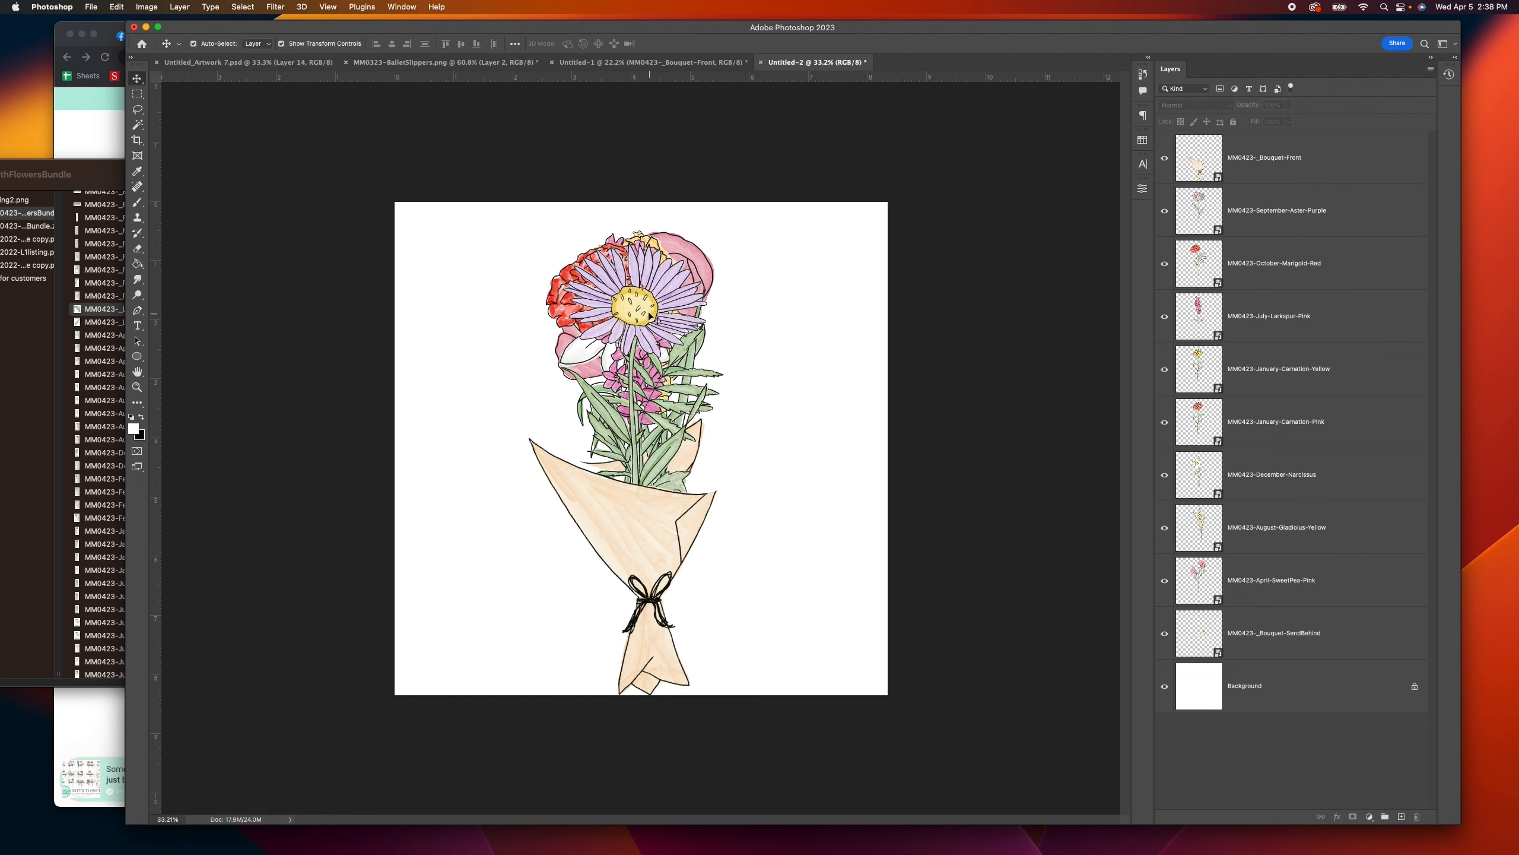
Step: Spread the flowers out: purple aster at the wrapper's left edge, red marigold above it and pink sweet pea to the right
left_click_drag(643, 312, 581, 413)
left_click_drag(610, 288, 586, 261)
left_click_drag(694, 289, 735, 343)
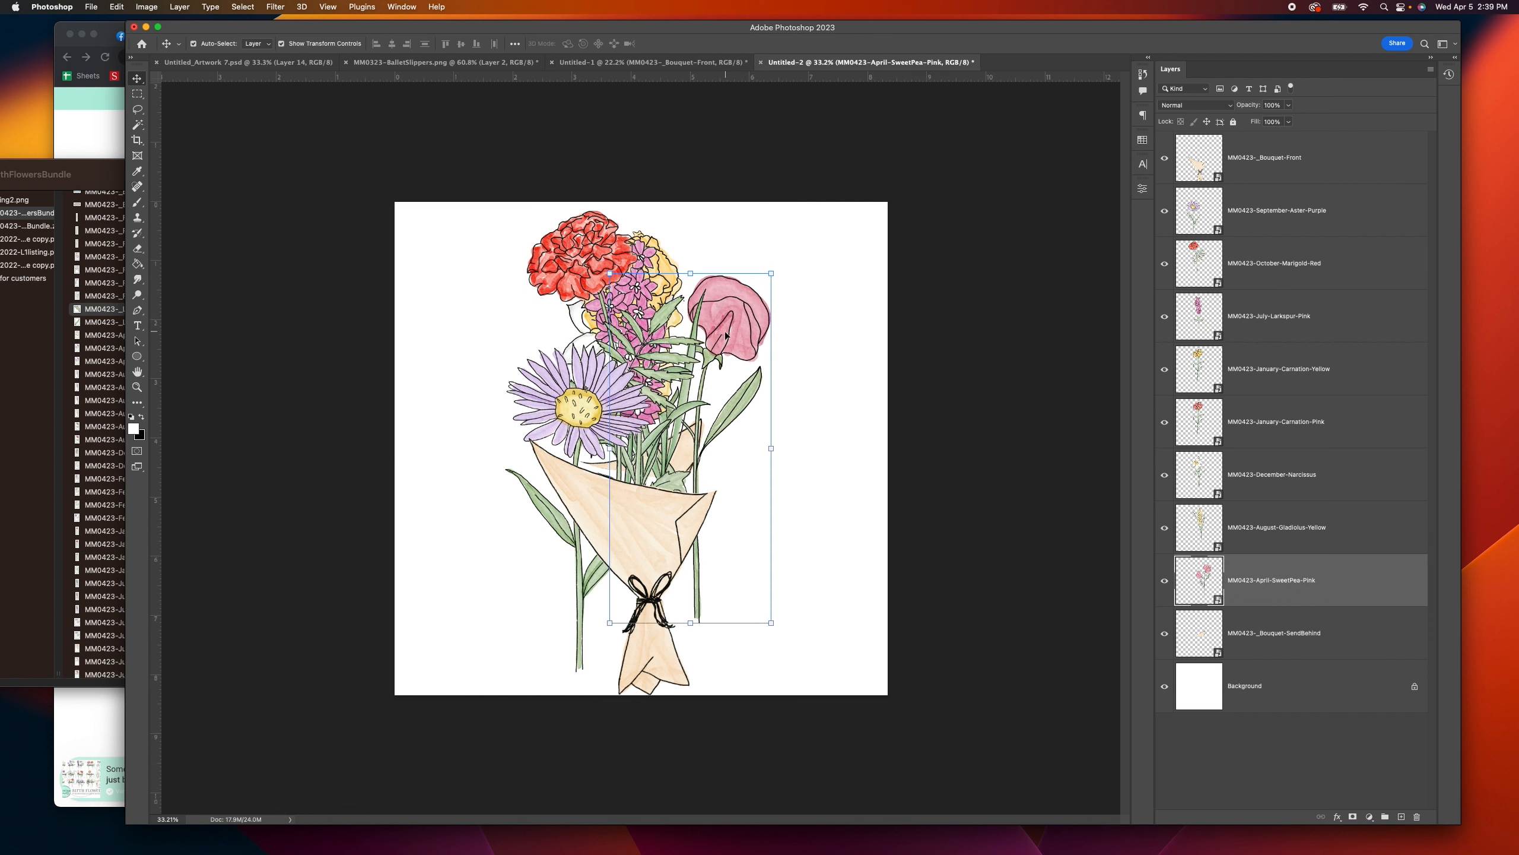
left_click_drag(582, 388, 580, 373)
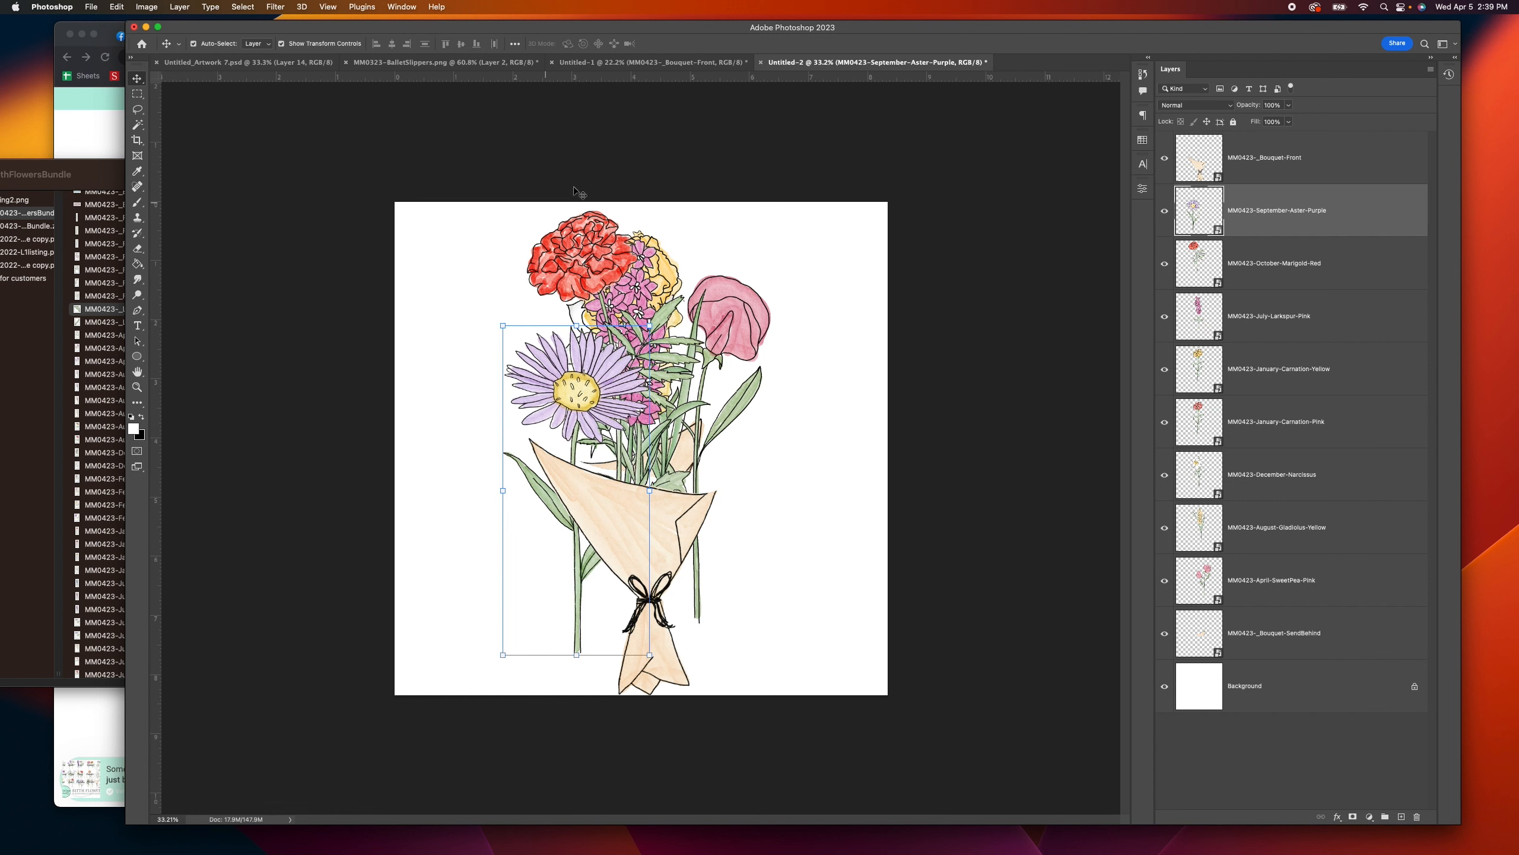
Step: Place the April-SweetPea-Pink layer directly below Bouquet-Front, flip it horizontally and rotate it clockwise over the wrapper's right side
left_click(741, 342)
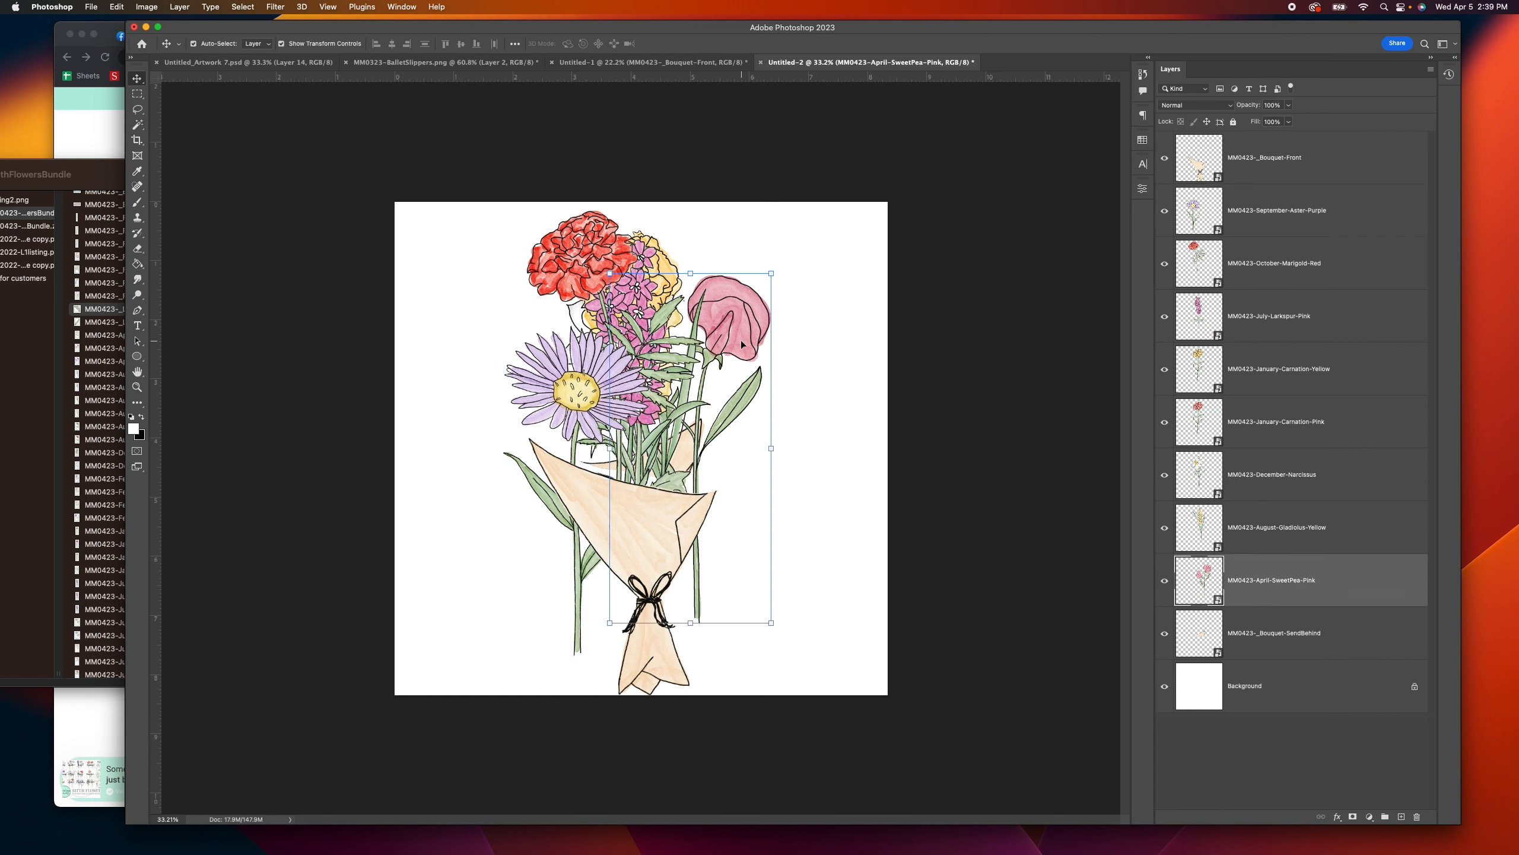
left_click_drag(1271, 598, 1286, 209)
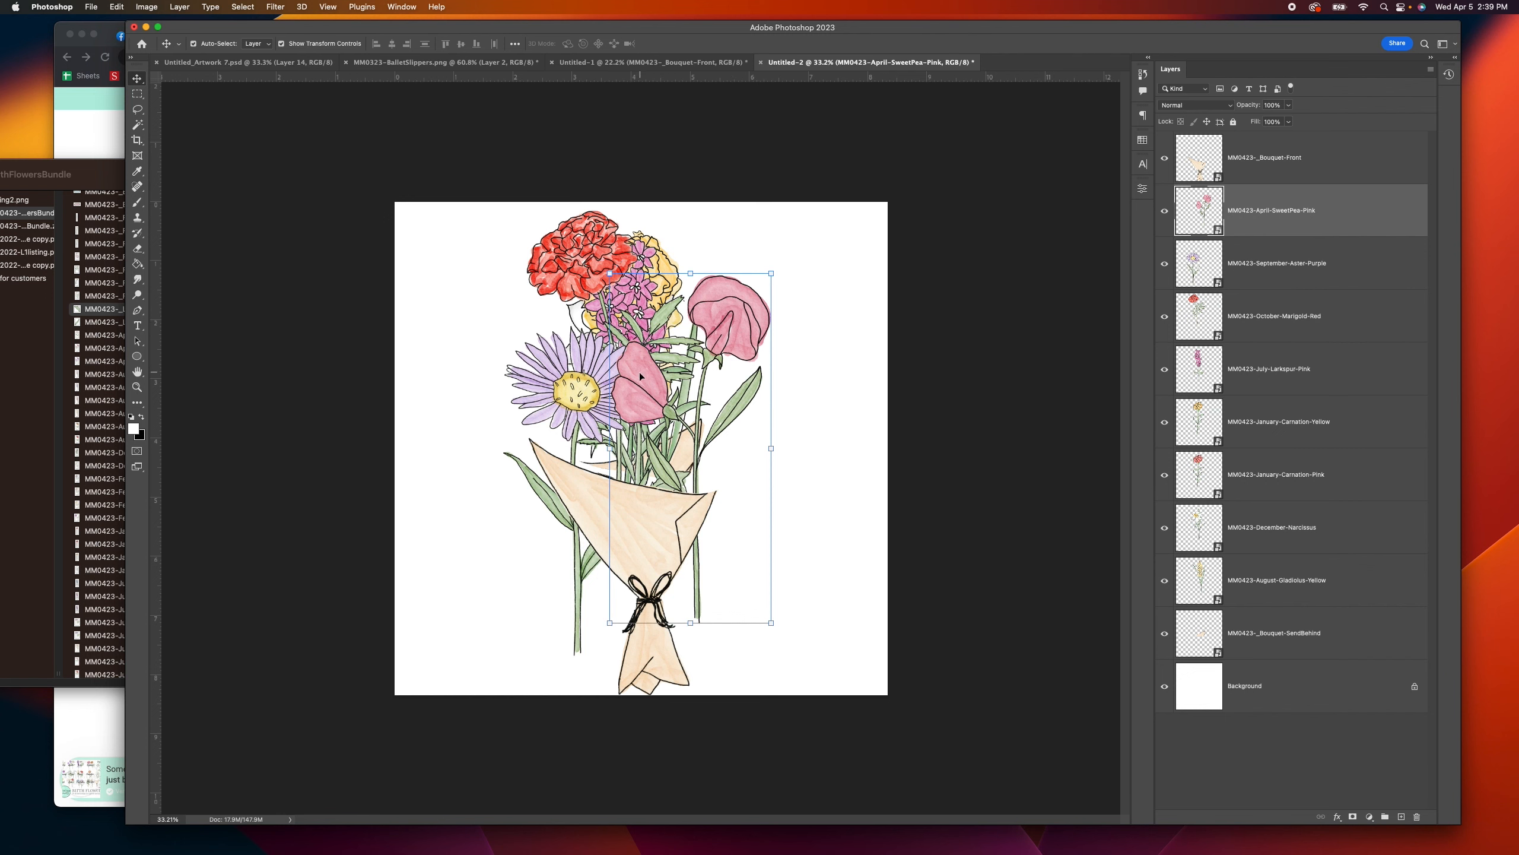
left_click(117, 7)
mouse_move(179, 270)
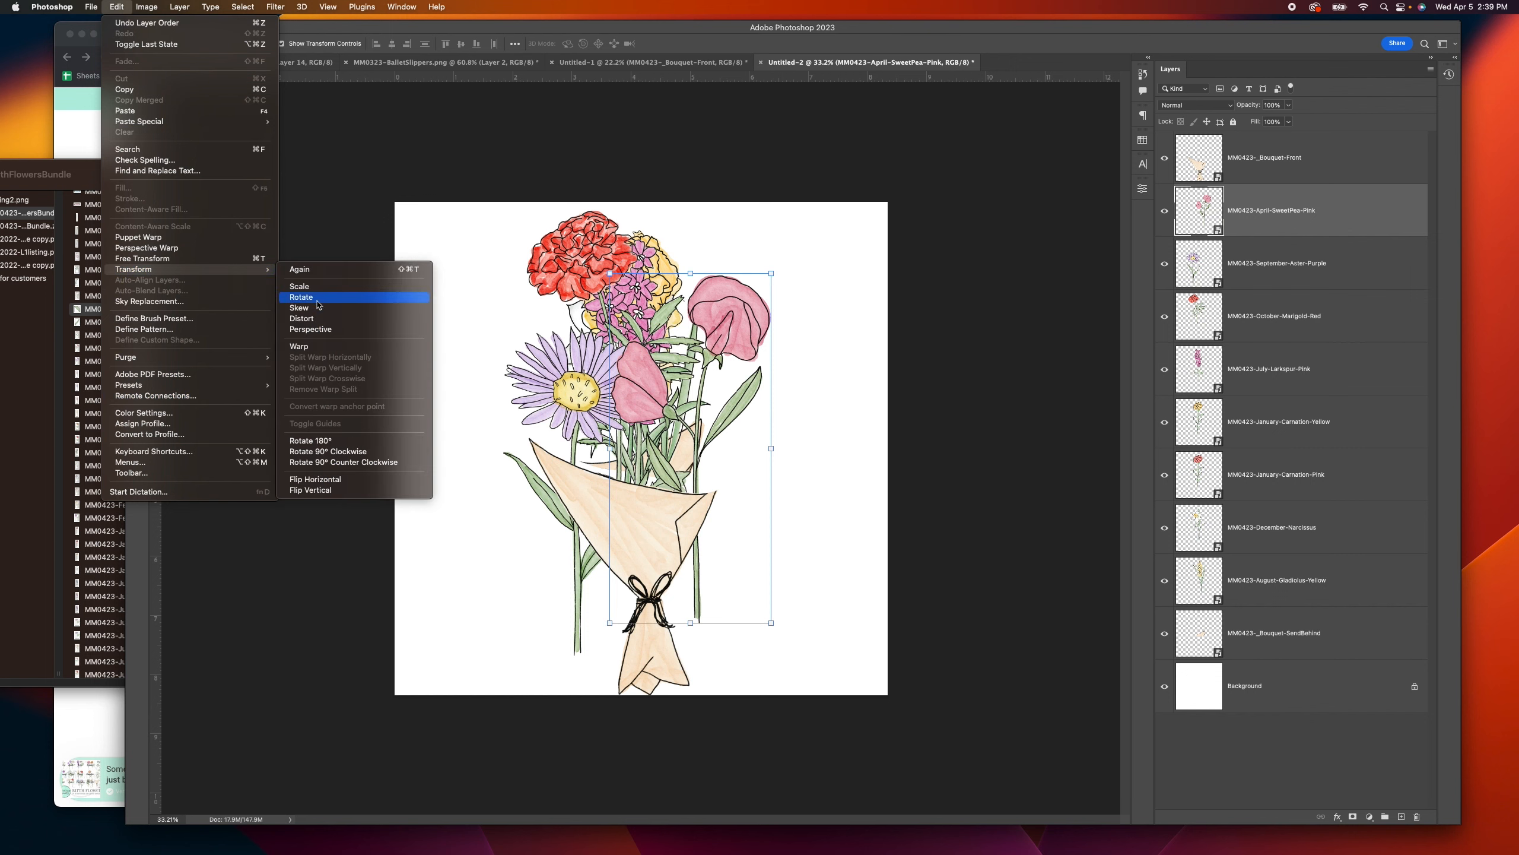
left_click(315, 479)
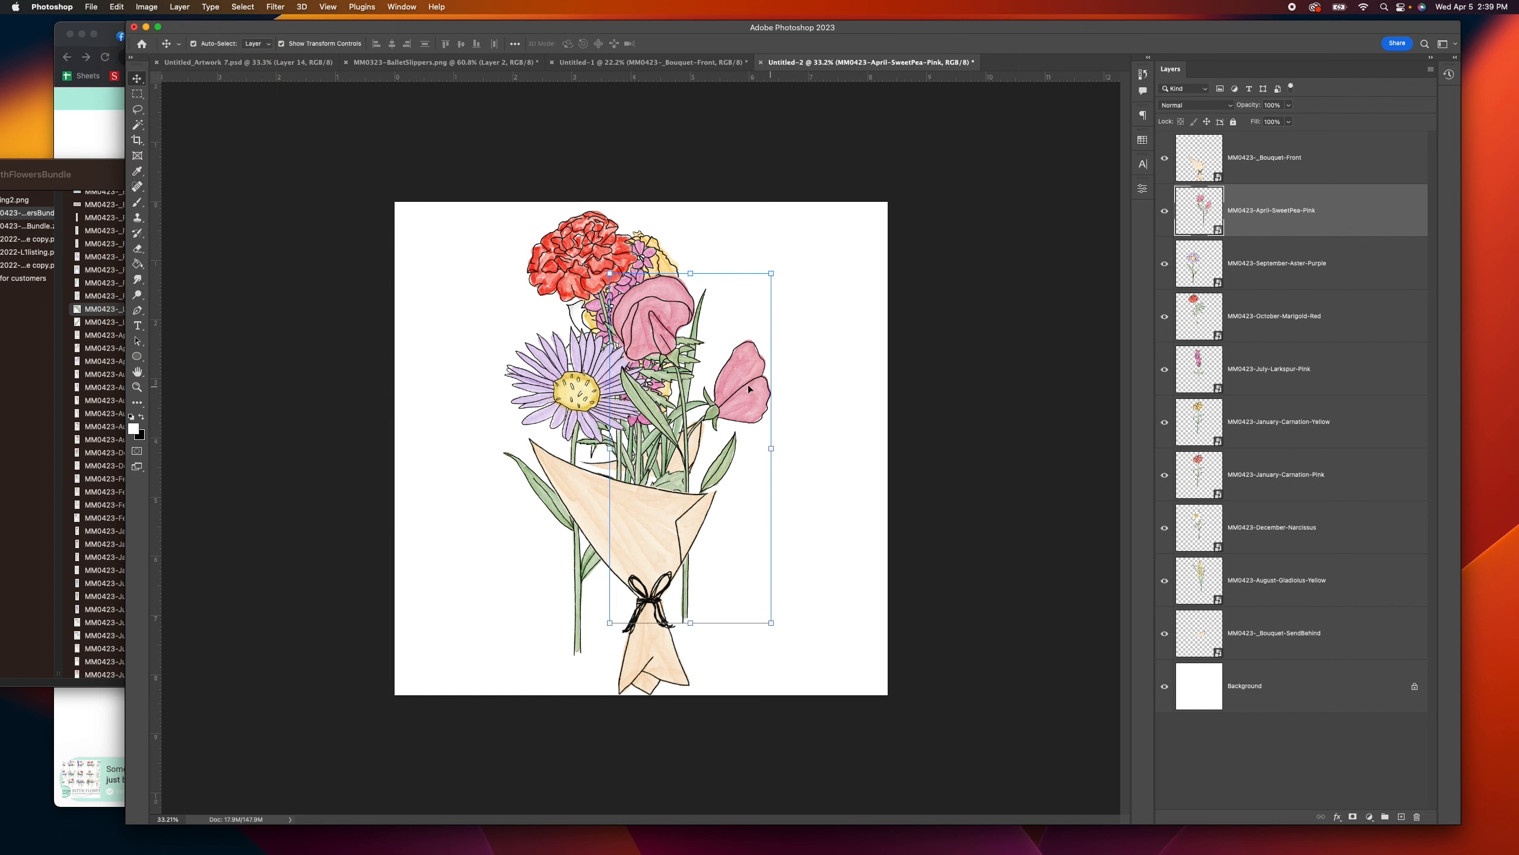
left_click_drag(750, 261, 799, 317)
left_click_drag(766, 402, 773, 444)
left_click(707, 53)
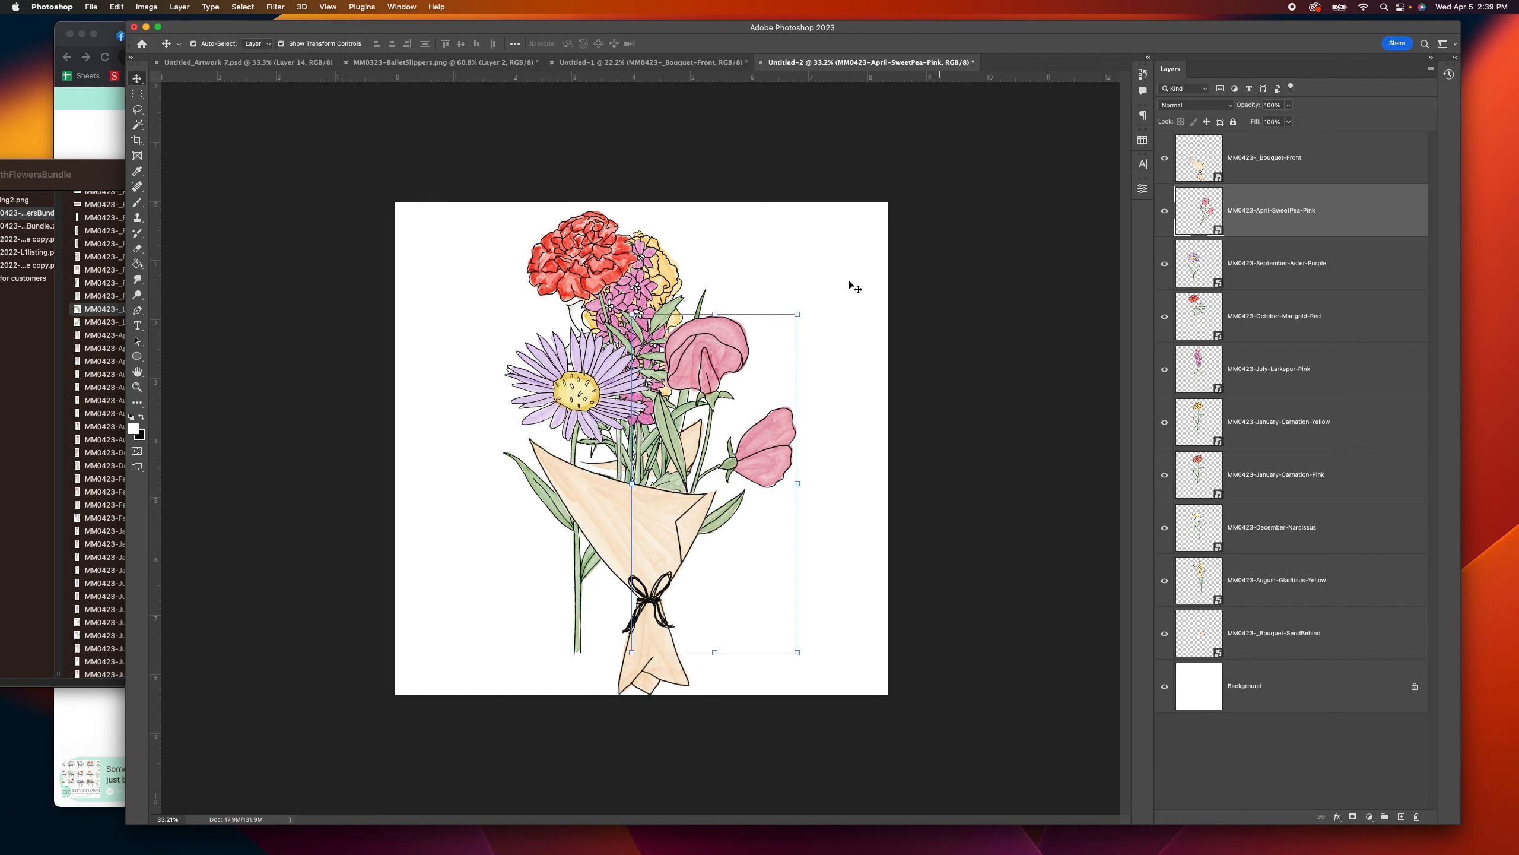
Step: Lower the red marigold to just above the aster and raise the pink larkspur to the top of the bouquet
left_click(591, 269)
left_click_drag(591, 269, 688, 276)
left_click(834, 322)
left_click(775, 294)
Step: Scale all wrapper and flower layers together to 84.39% and reposition the bouquet in the lower middle of the canvas
left_click(1248, 169)
left_click(1255, 635, "shift")
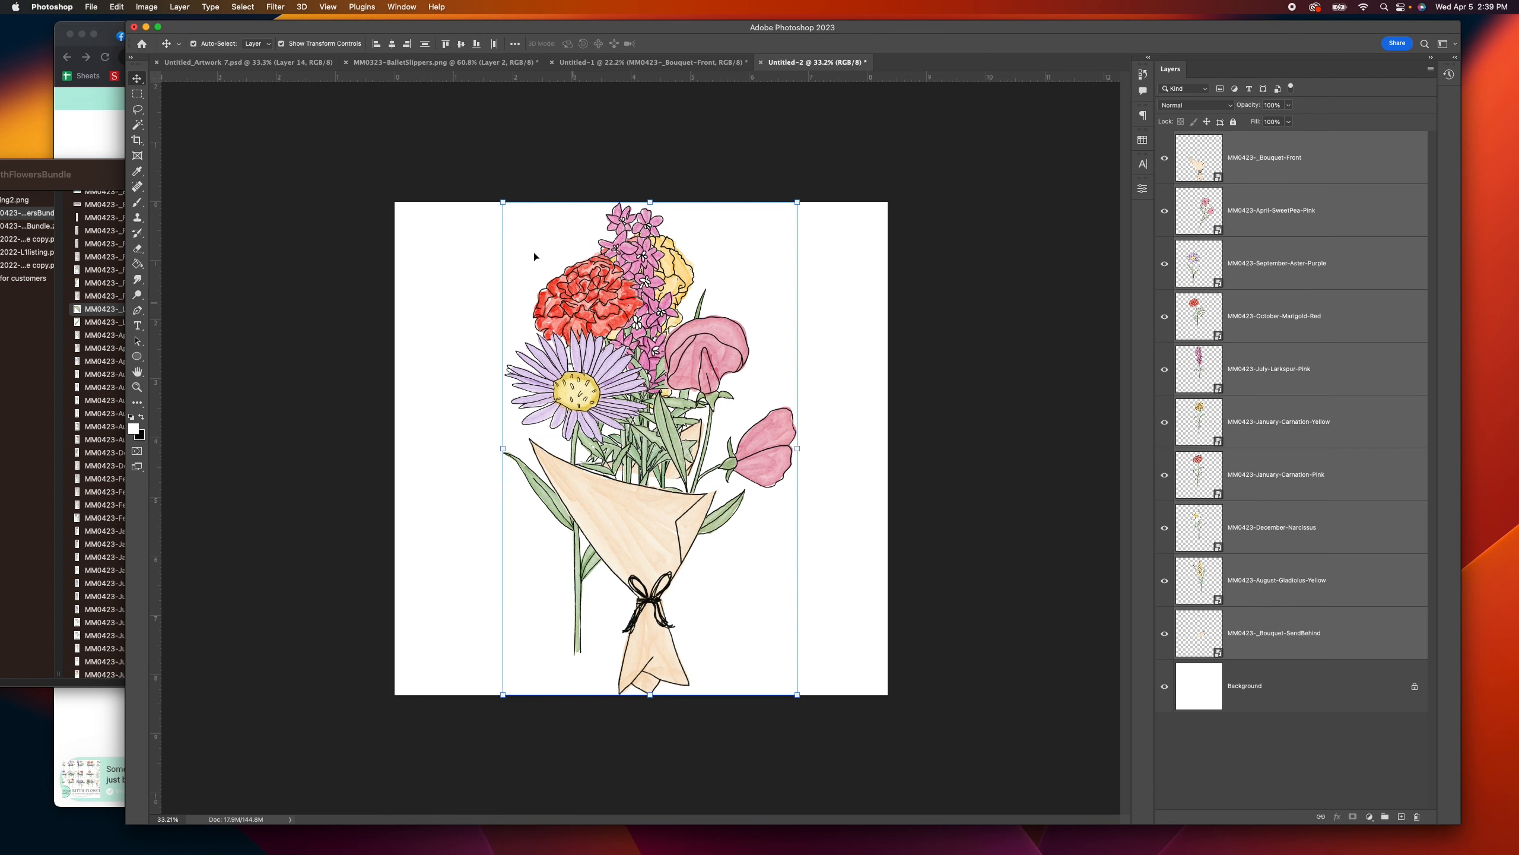
left_click_drag(497, 200, 512, 217)
left_click_drag(518, 236, 532, 244)
left_click_drag(667, 505, 656, 515)
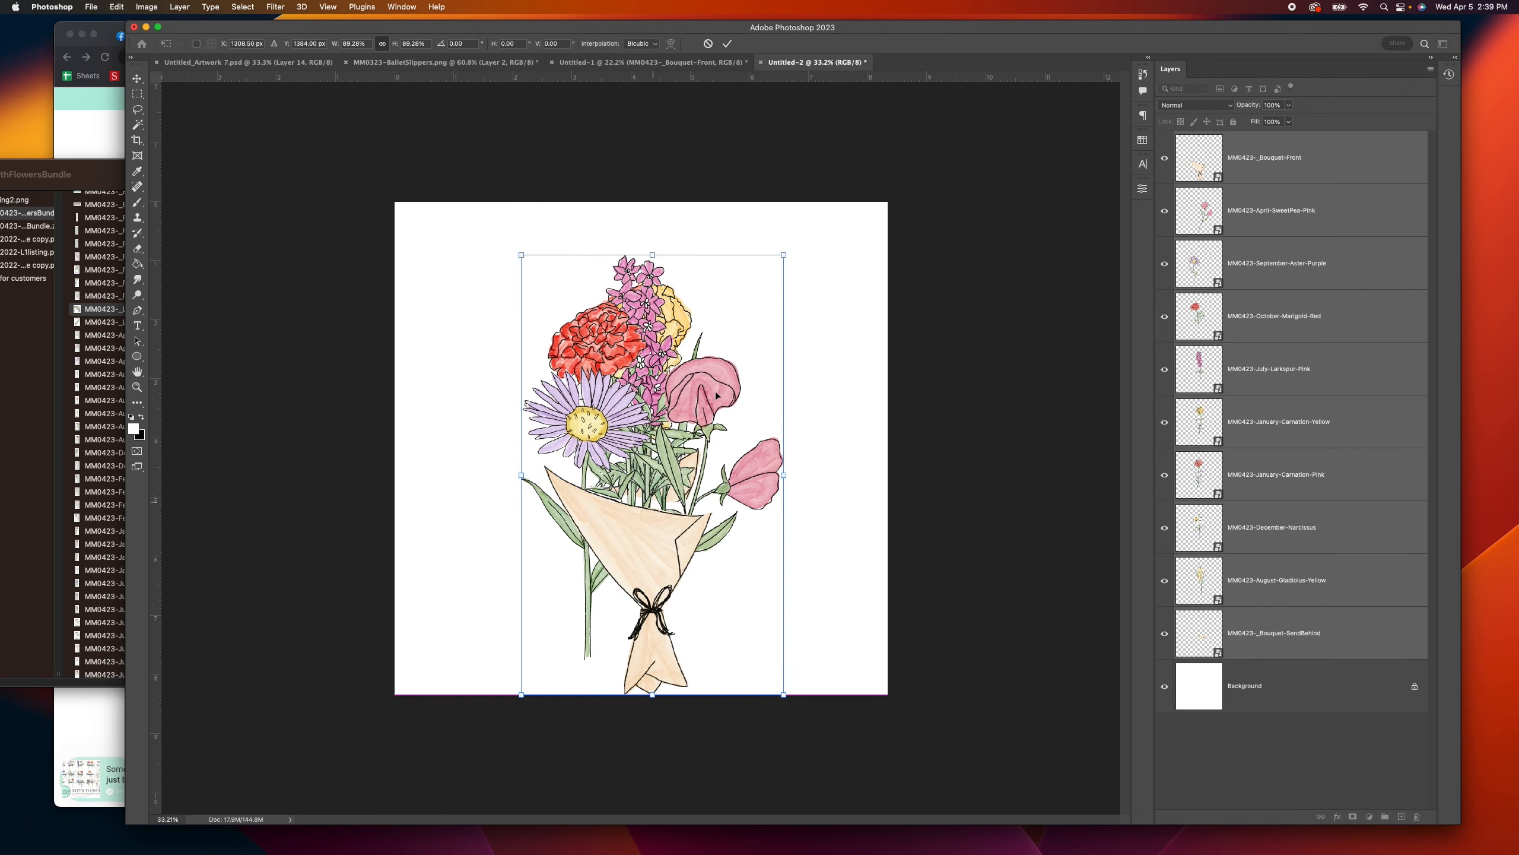
left_click_drag(786, 252, 766, 272)
left_click_drag(705, 420, 701, 413)
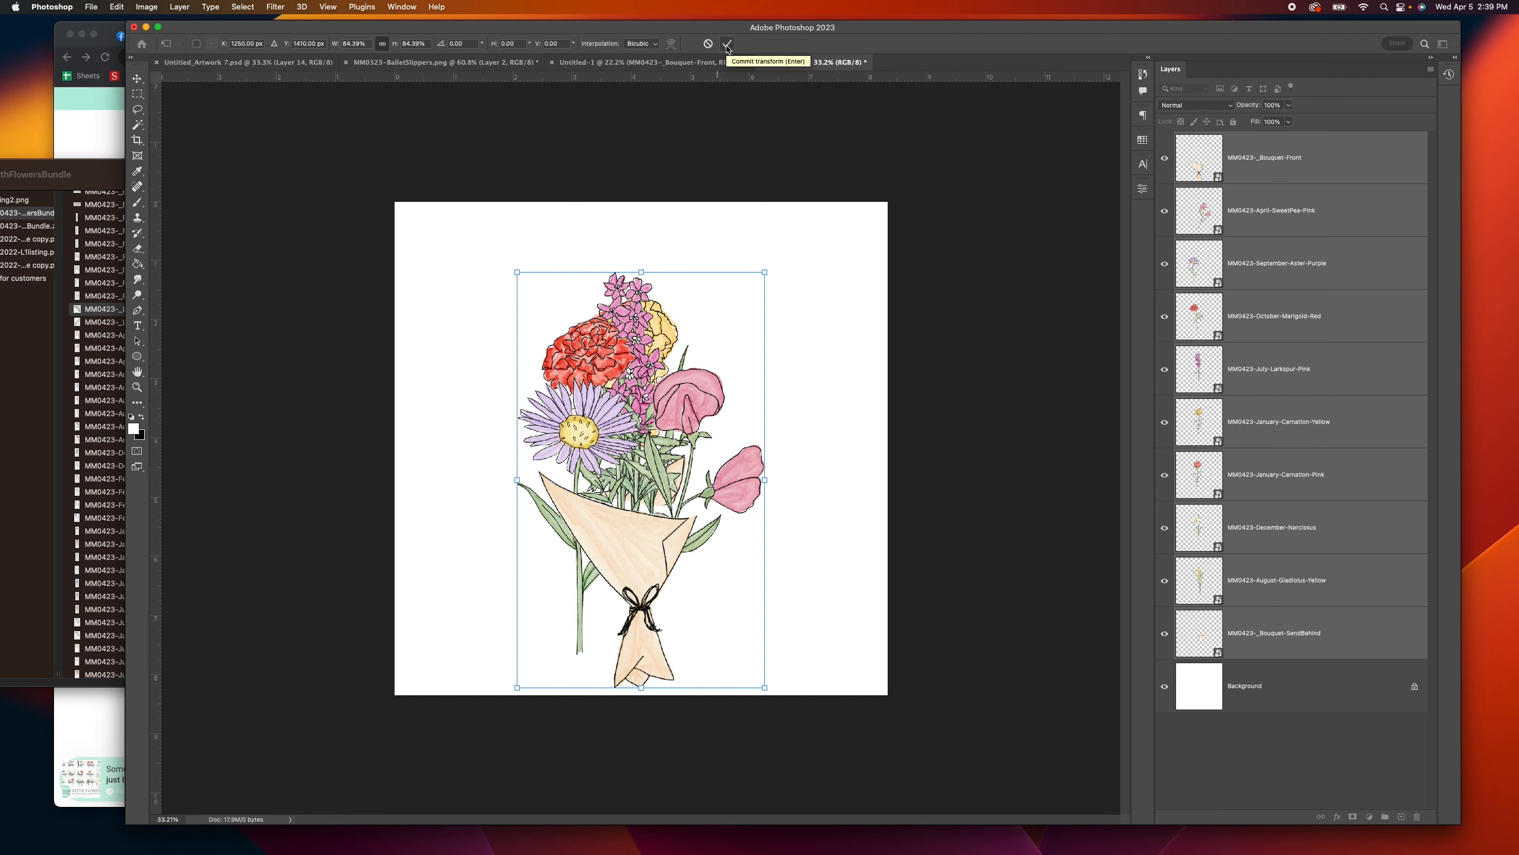
left_click(728, 45)
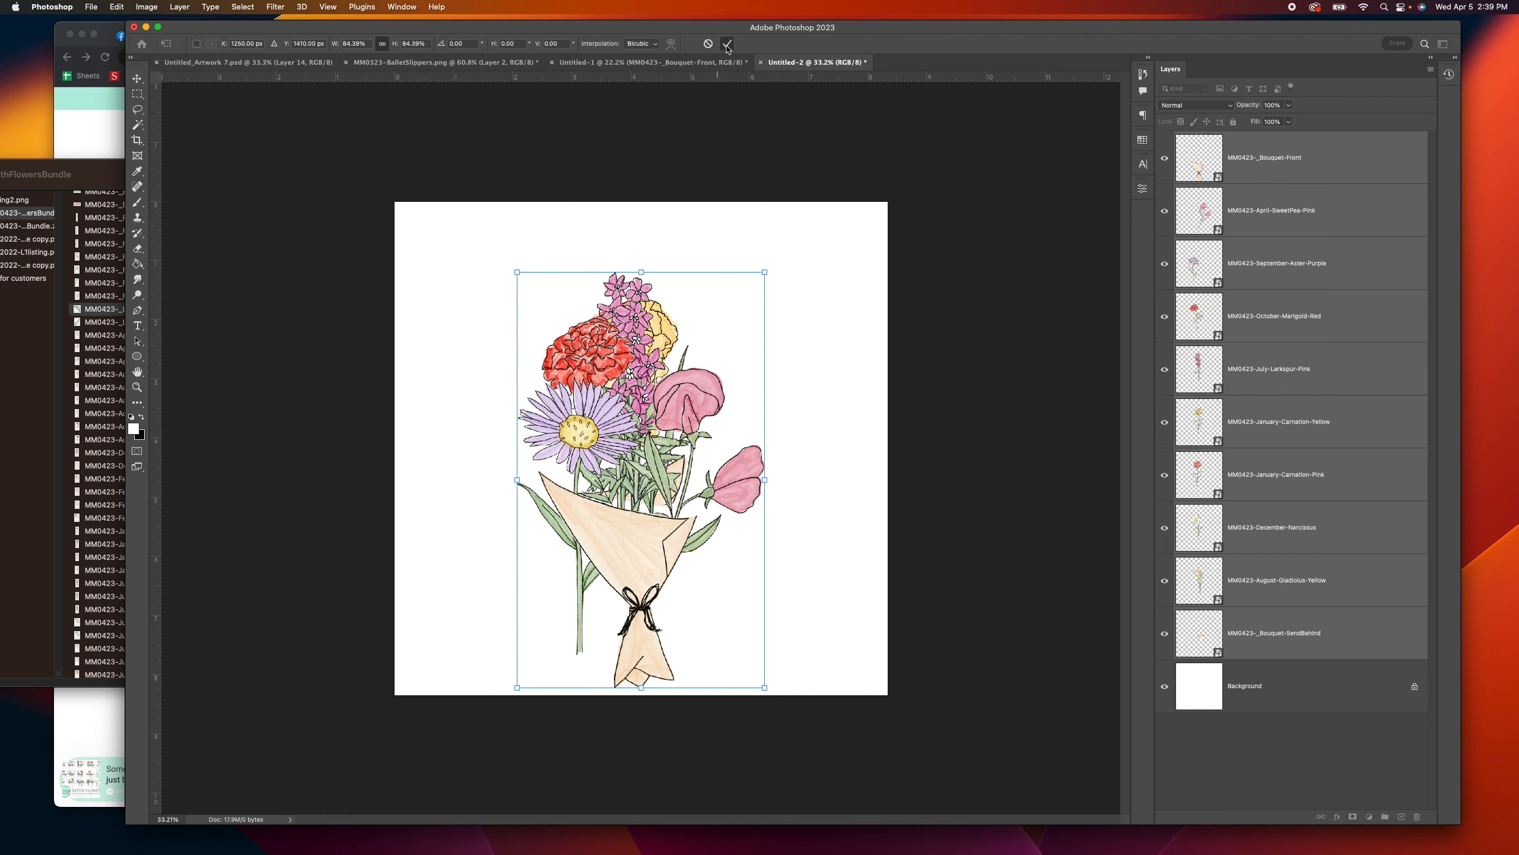
left_click(825, 418)
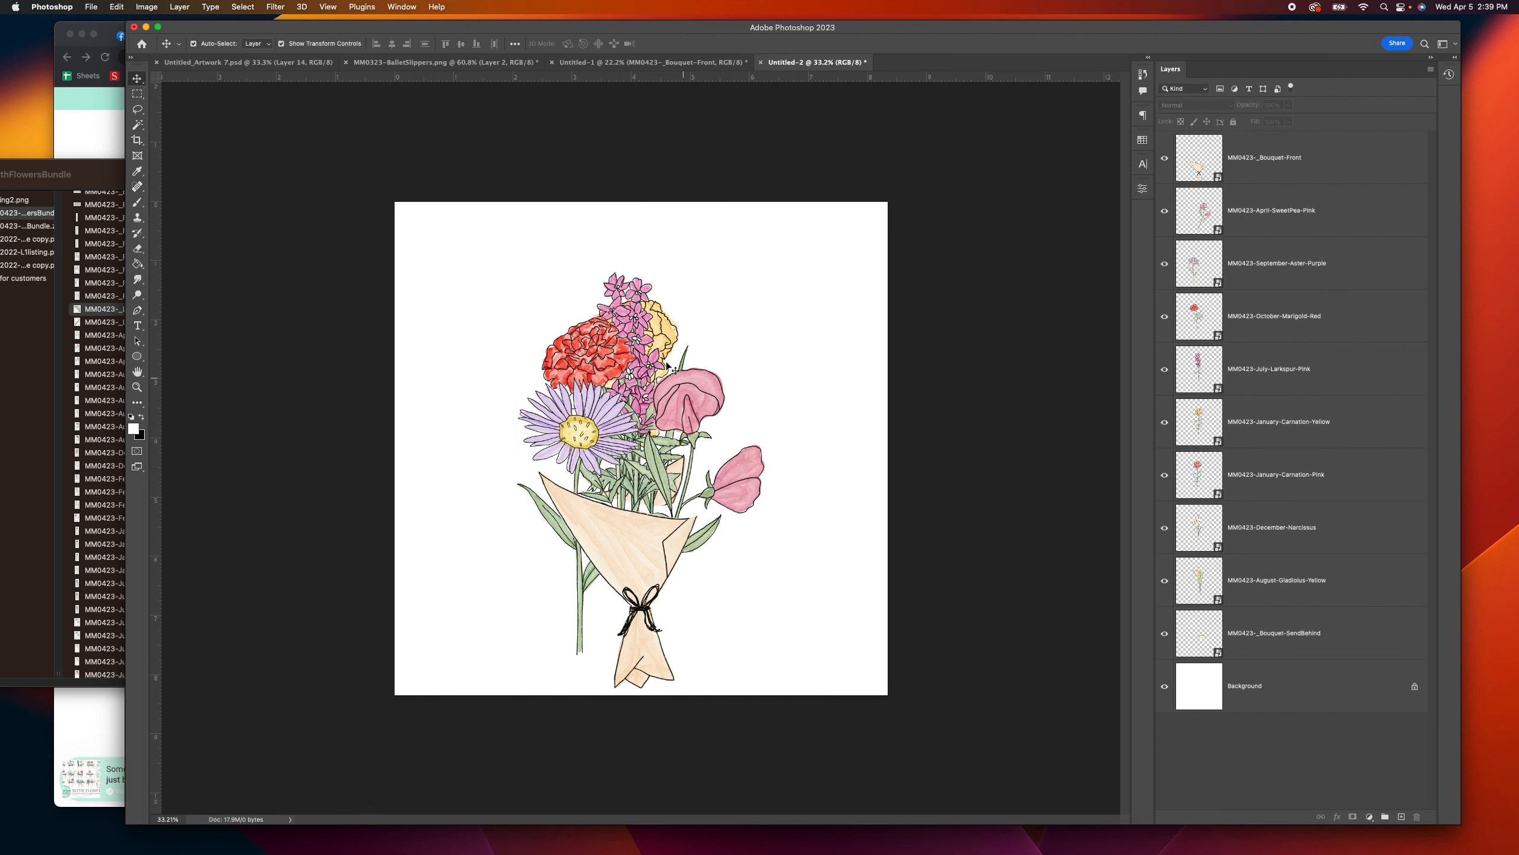
Step: Move the yellow carnation out to the right of the larkspur and shrink the pink sweet pea
left_click_drag(664, 340, 693, 330)
left_click(695, 397)
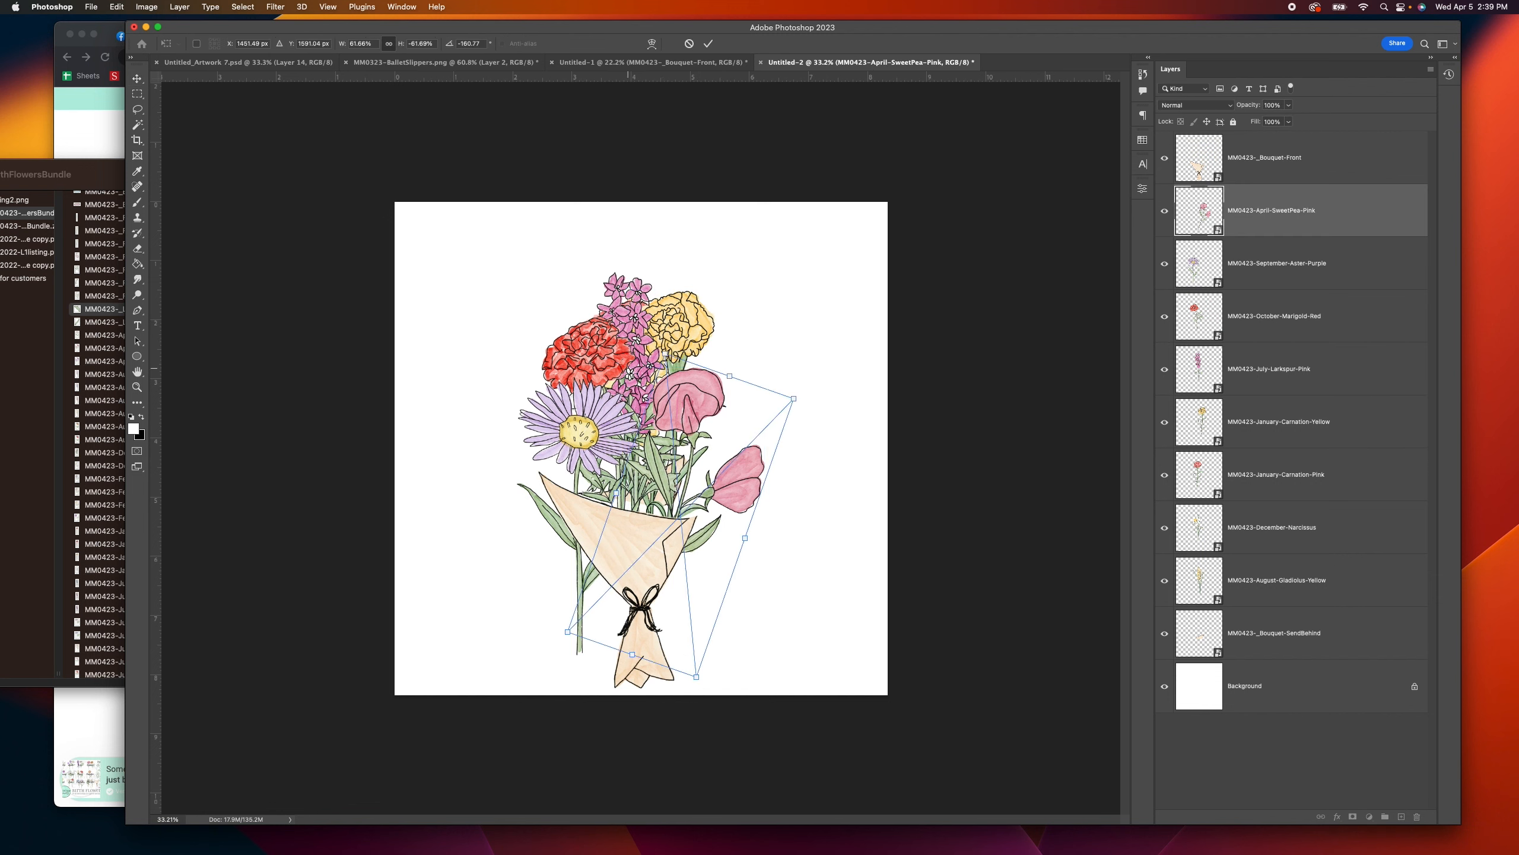
left_click_drag(793, 397, 783, 434)
key("Return")
Step: Transform the yellow carnation and settle its bloom just above the pink sweet pea
left_click_drag(688, 329, 699, 323)
left_click_drag(740, 304, 766, 322)
key("Return")
left_click_drag(713, 318, 711, 331)
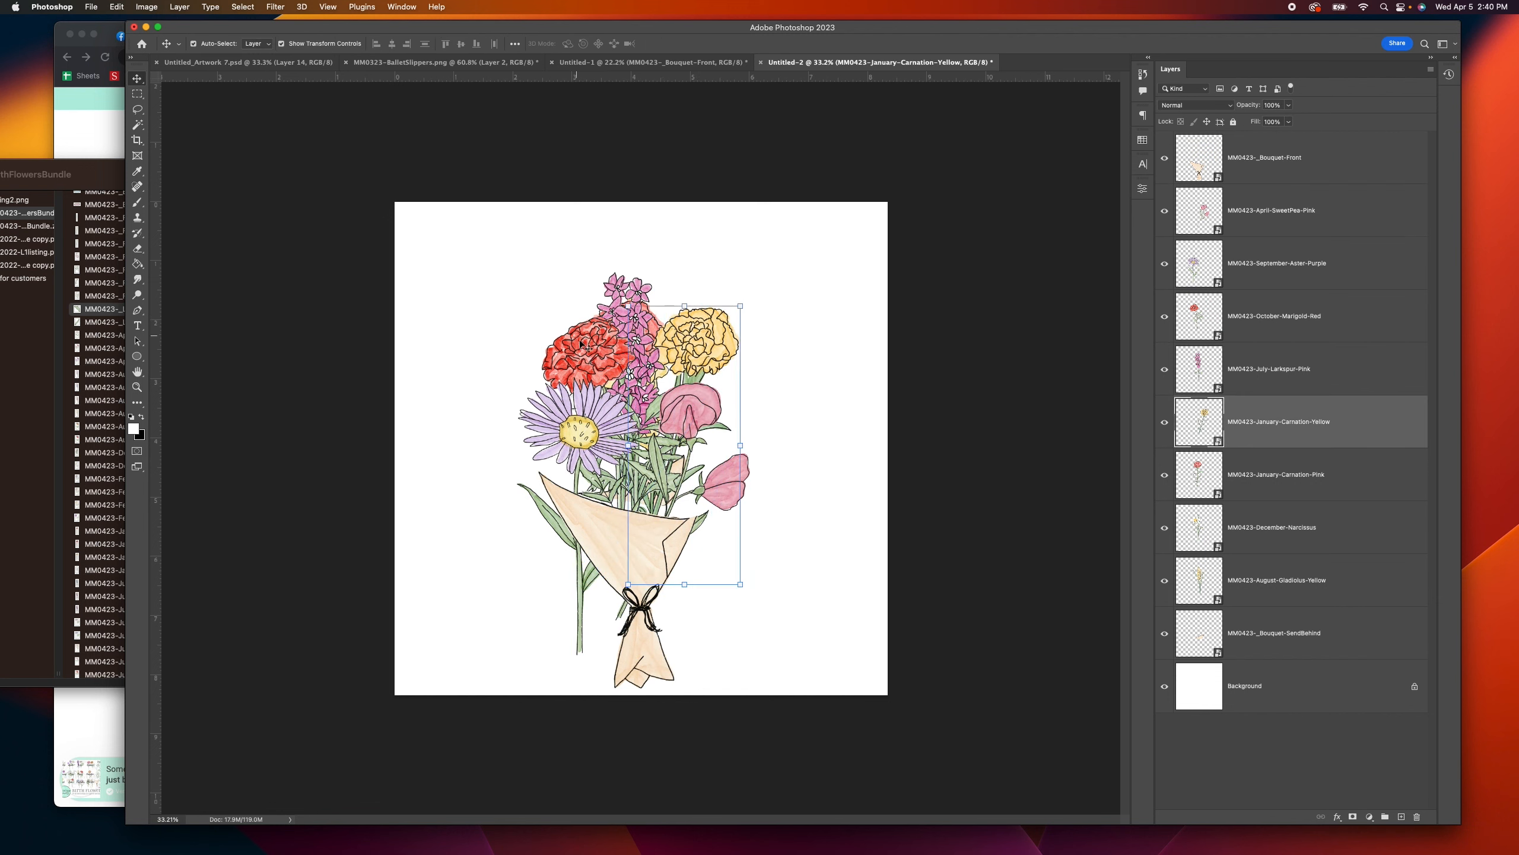
Step: Shift the red marigold further left, and move the yellow carnation further right and flip it horizontally
left_click_drag(597, 347, 572, 327)
left_click_drag(709, 337, 733, 361)
left_click(117, 6)
mouse_move(173, 260)
left_click(323, 480)
key("Return")
Step: Send the July-Larkspur-Pink layer behind the other flowers and delete the pink carnation
left_click(644, 299)
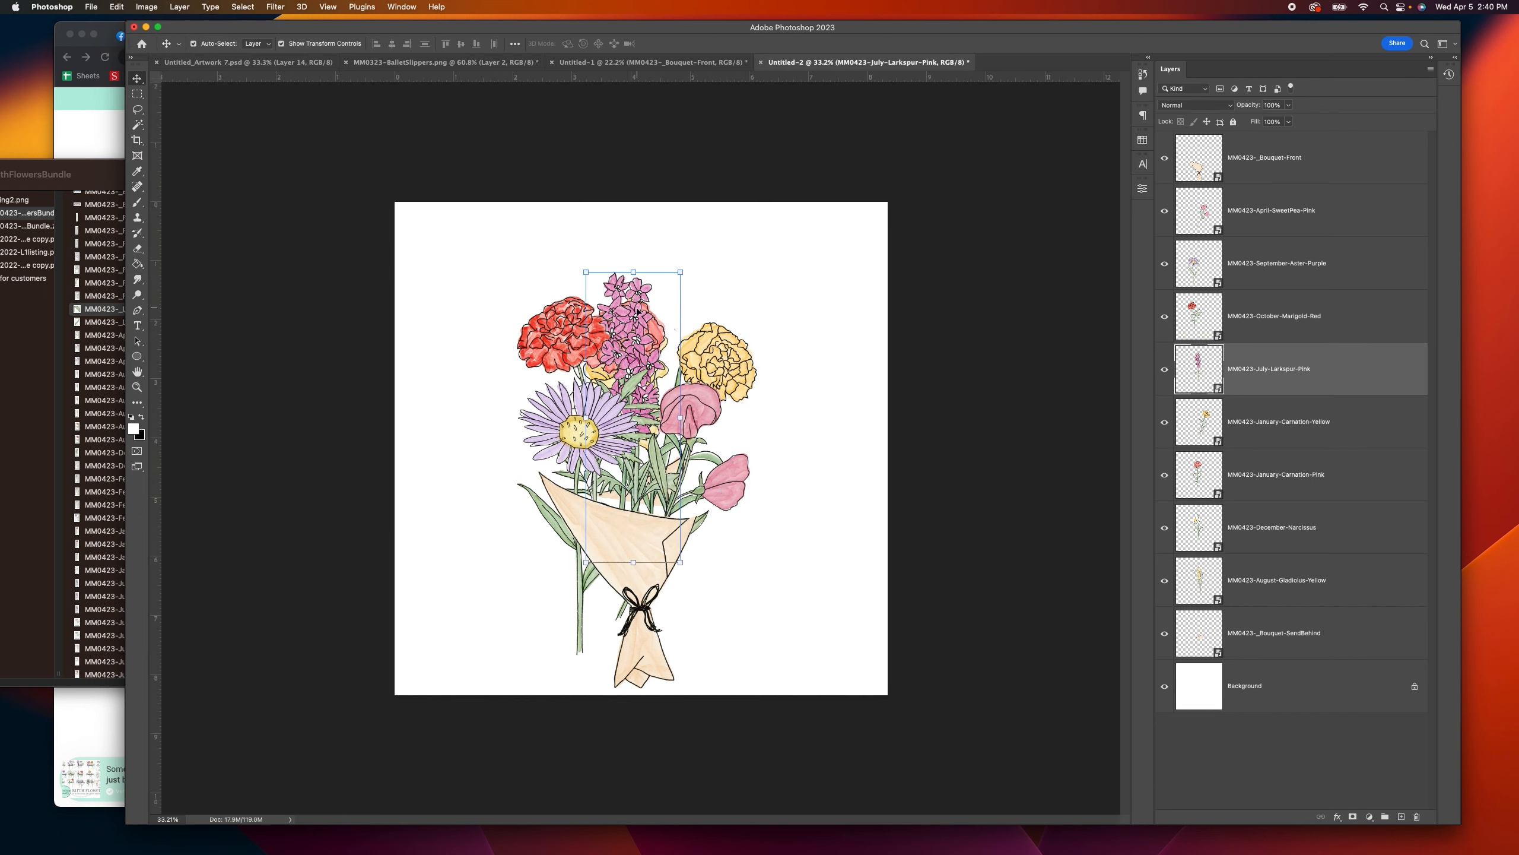
left_click_drag(1263, 374, 1282, 604)
left_click(1104, 439)
left_click_drag(635, 335, 625, 455)
key("BackSpace")
Step: Place the December-Narcissus layer directly below Bouquet-Front, scale it to 54.81% and centre its bloom above the wrapper
left_click_drag(1261, 440, 1268, 188)
left_click(1041, 373)
left_click_drag(622, 468, 634, 470)
left_click_drag(720, 388, 706, 418)
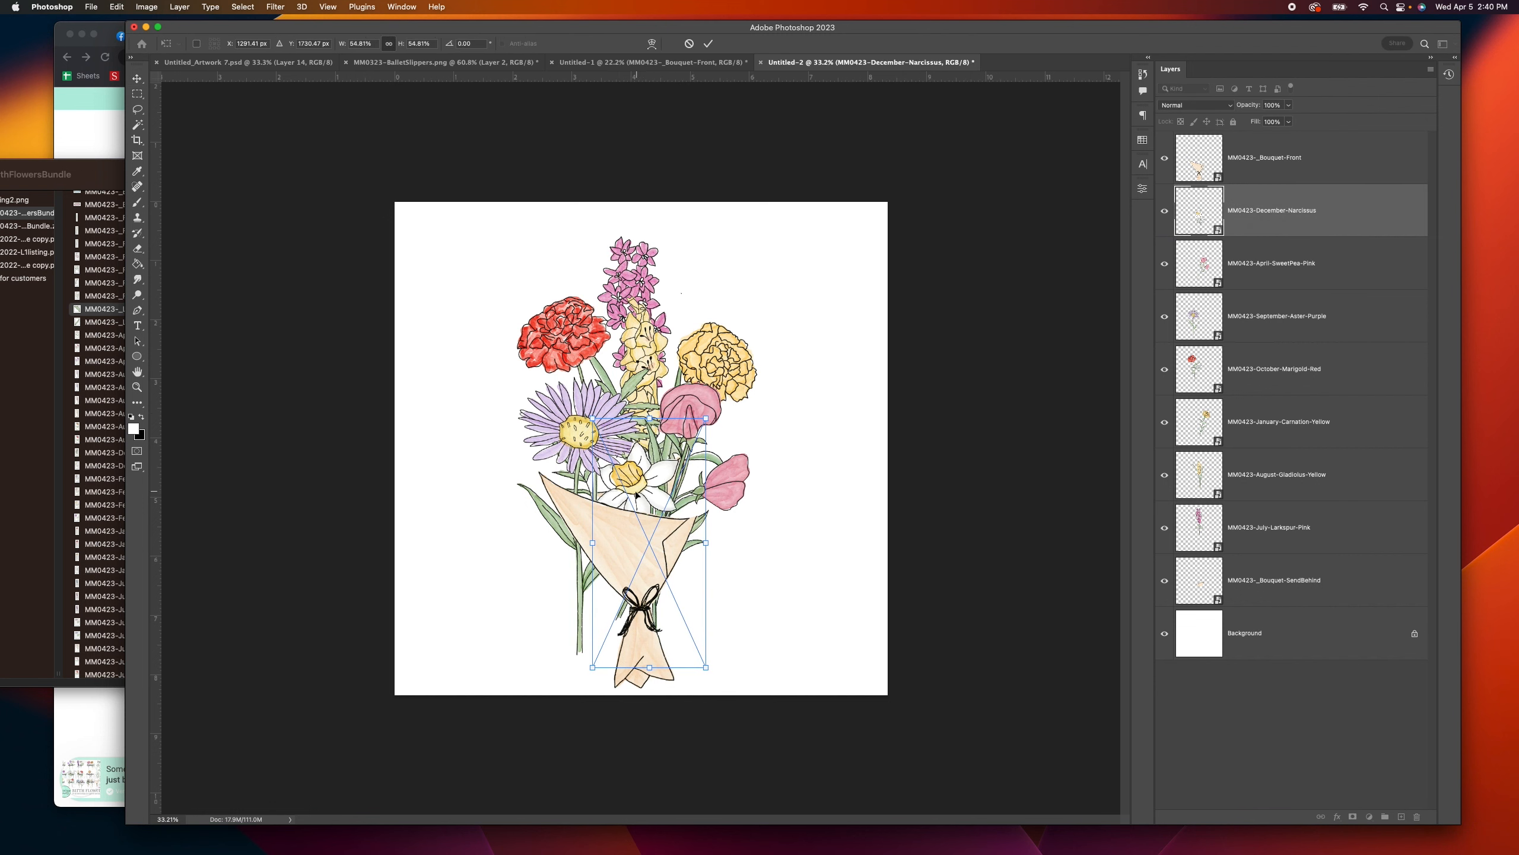
left_click_drag(642, 498, 641, 461)
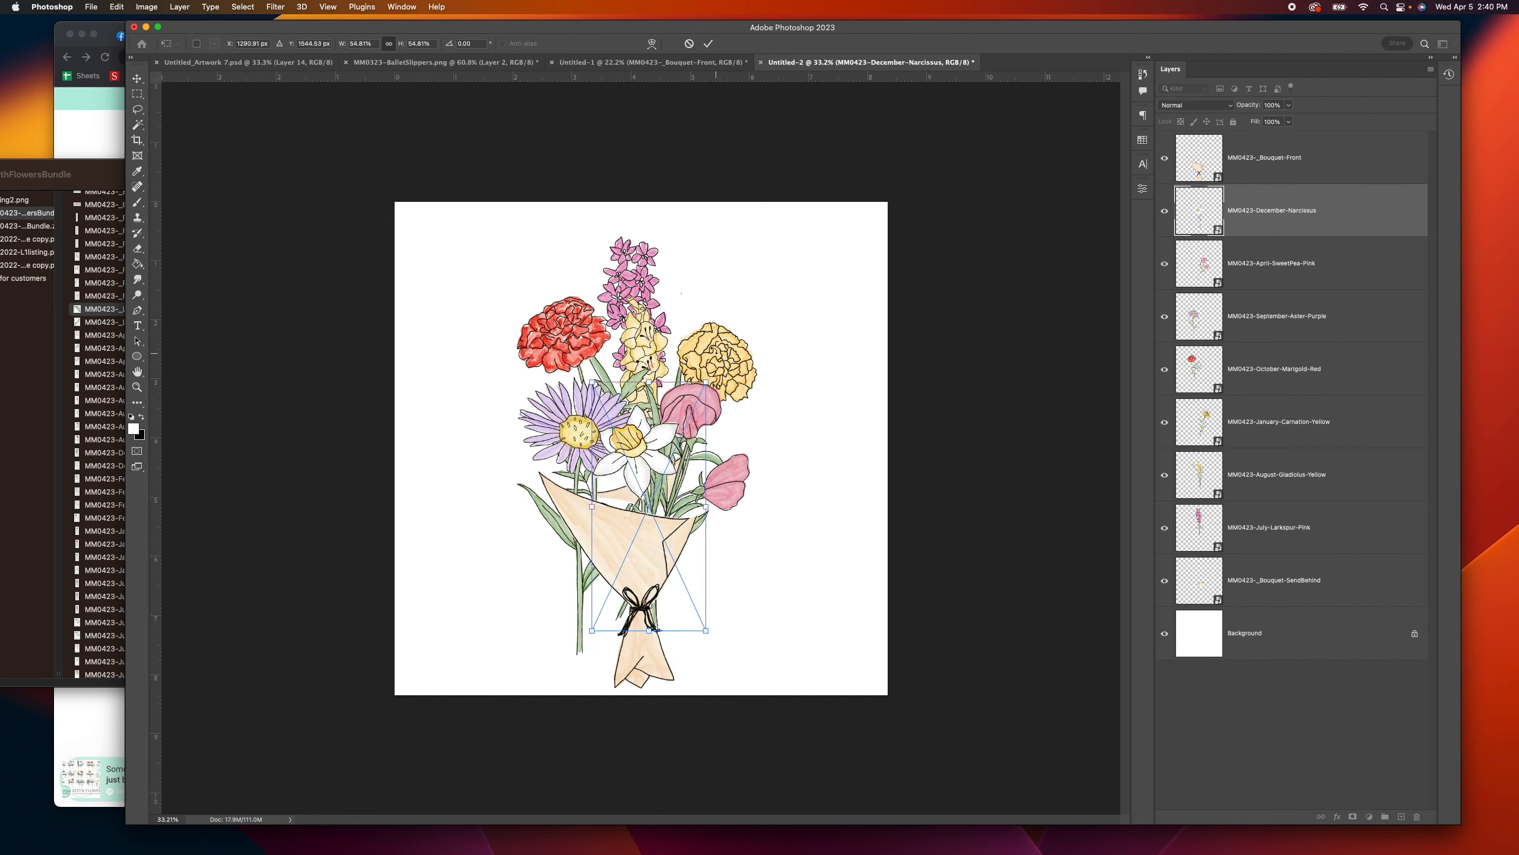
Step: Rotate the sweet pea clockwise, move the yellow gladiolus up and right, and shift the pink larkspur left
left_click(694, 413)
left_click_drag(778, 368, 796, 407)
key("Return")
left_click_drag(645, 335, 669, 294)
left_click_drag(632, 253, 610, 248)
Step: Rotate the purple aster so its stem tucks behind the wrapper
left_click(573, 431)
left_click_drag(524, 660, 559, 671)
key("Return")
Step: Replace the yellow carnation with February-Primrose-Indigo, flip it horizontally and set its bloom just above the sweet pea
left_click(721, 362)
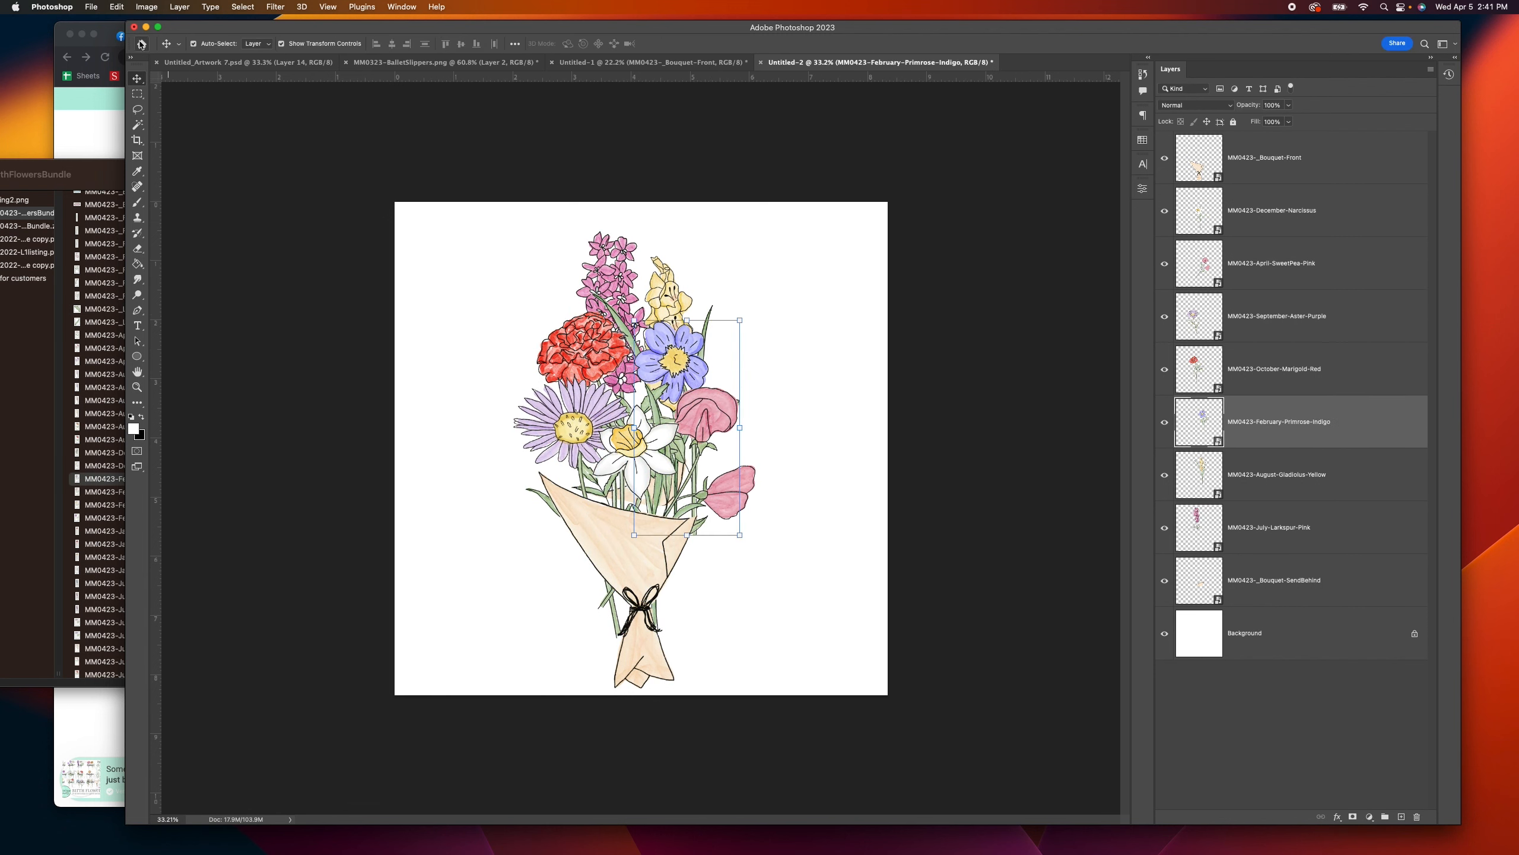
left_click(116, 6)
mouse_move(136, 269)
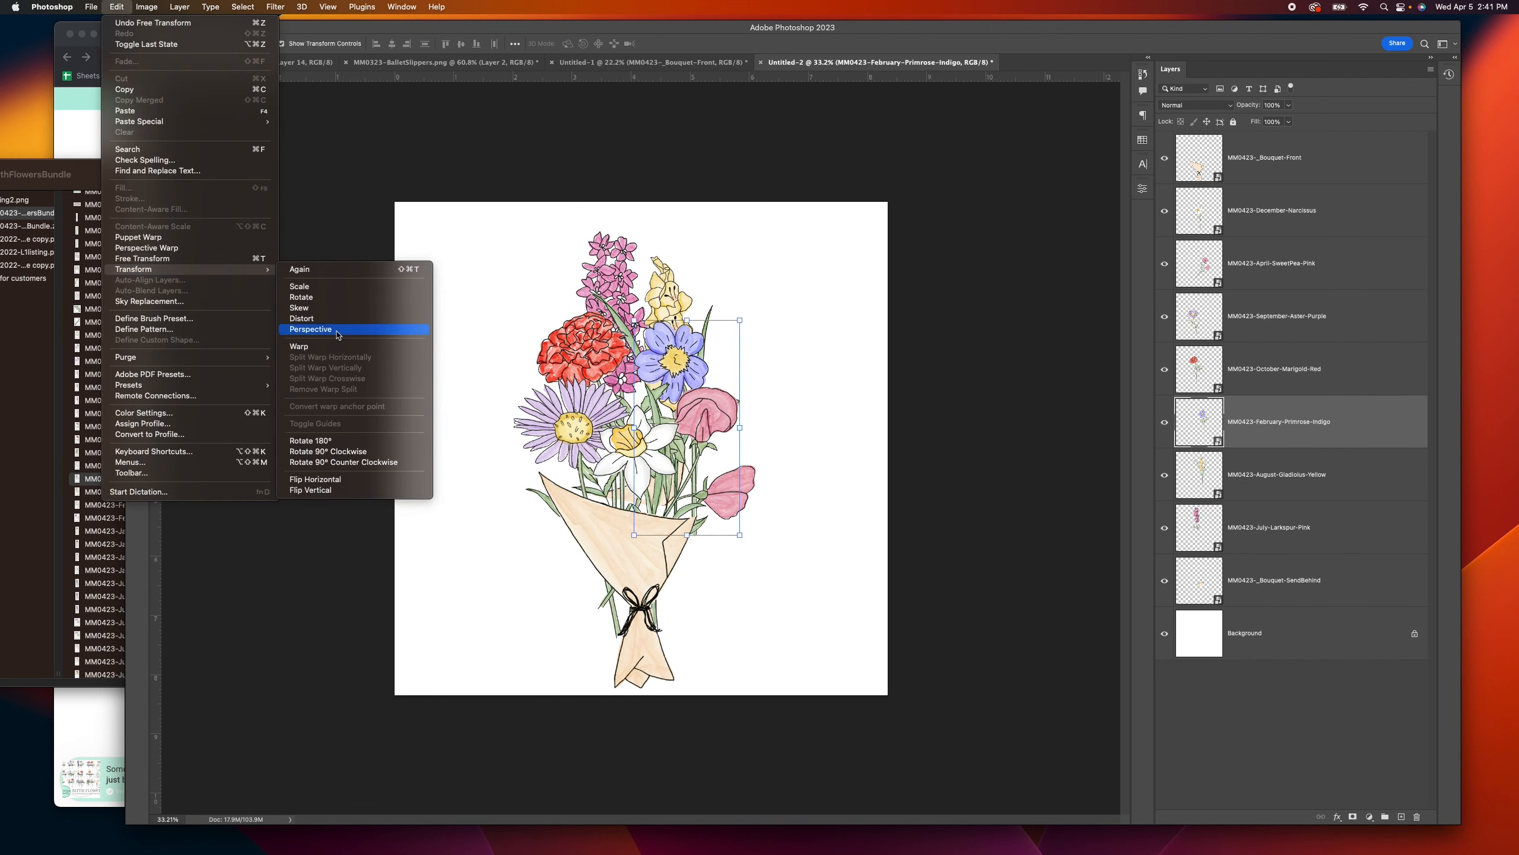
left_click(312, 480)
left_click_drag(708, 355, 698, 366)
Step: Bring the pink larkspur closer to the gladiolus and nudge the red marigold right to close the gap
left_click_drag(619, 307, 647, 331)
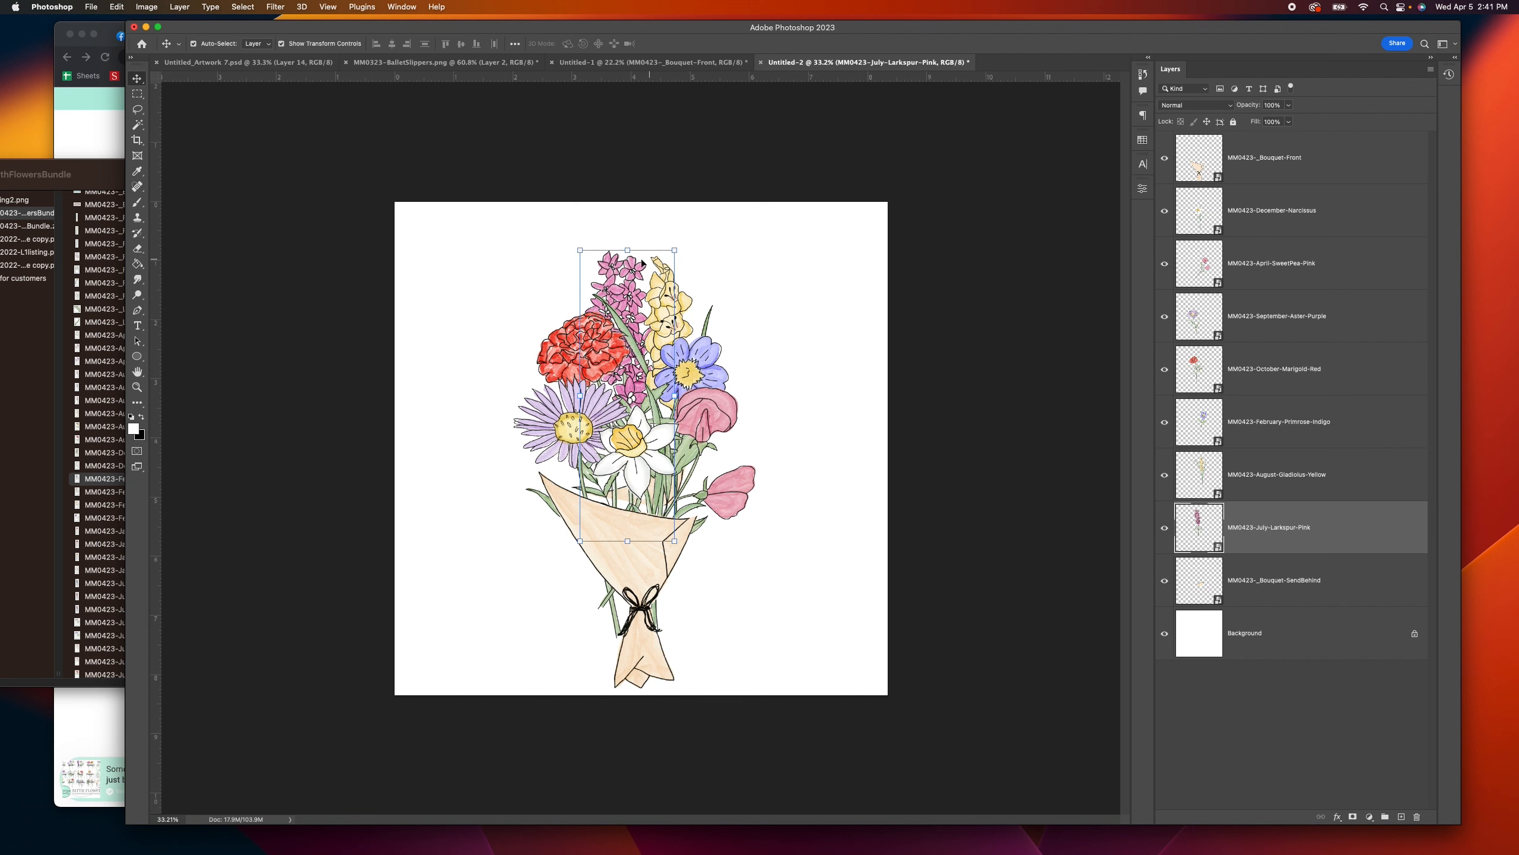
mouse_move(639, 301)
left_mouse_down()
mouse_move(639, 273)
mouse_move(638, 286)
left_mouse_up()
left_click(604, 378)
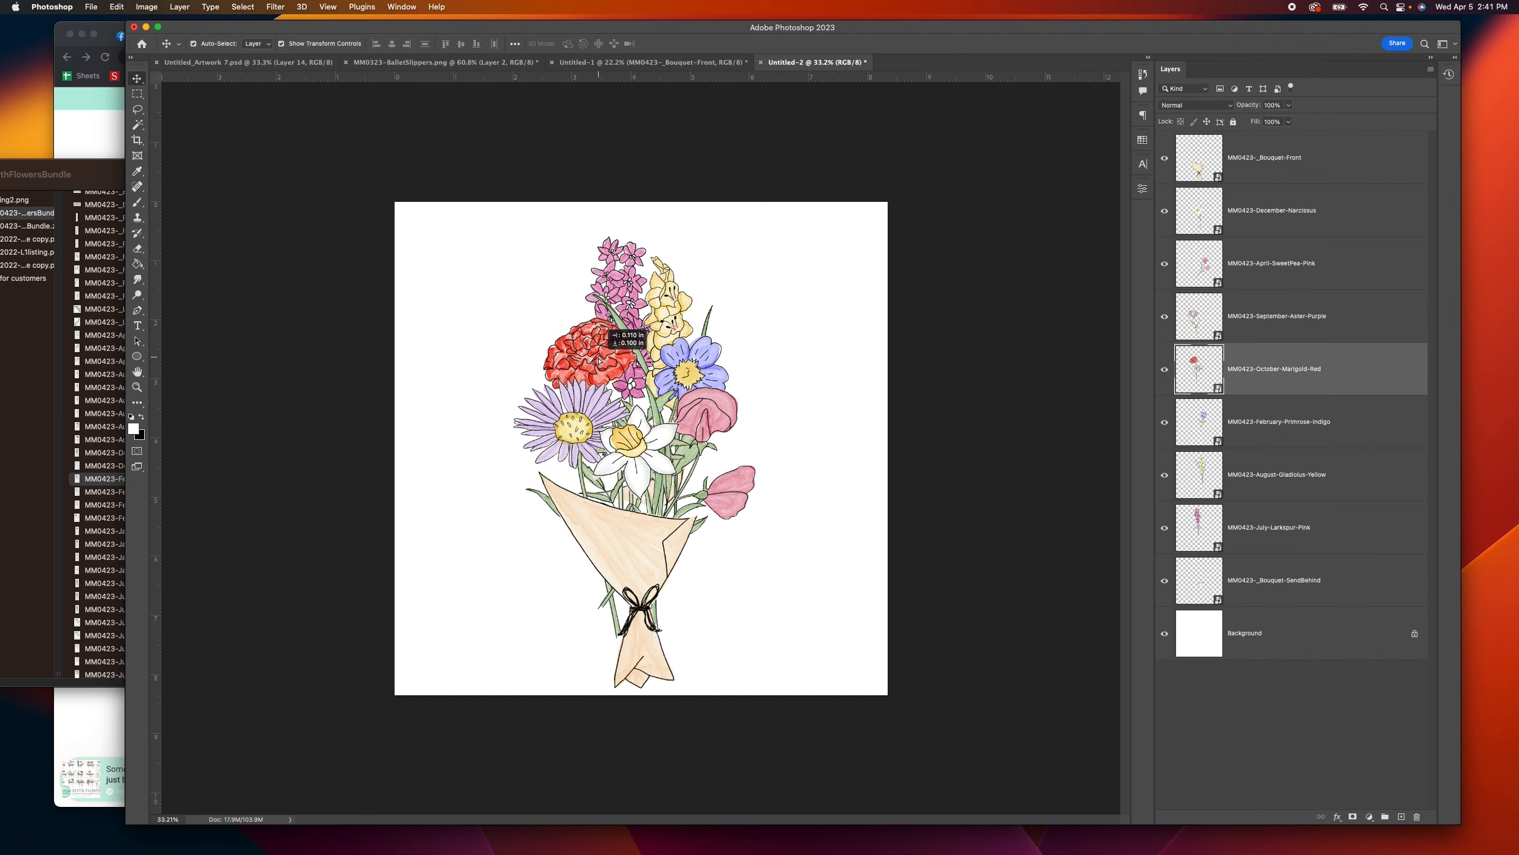
left_click_drag(605, 378, 606, 380)
Step: Adjust the indigo primrose slightly outward to the right and settle the pink sweet pea lower beneath it
left_click(733, 340)
left_click(697, 365)
left_click_drag(737, 330, 755, 342)
left_click_drag(711, 501, 709, 518)
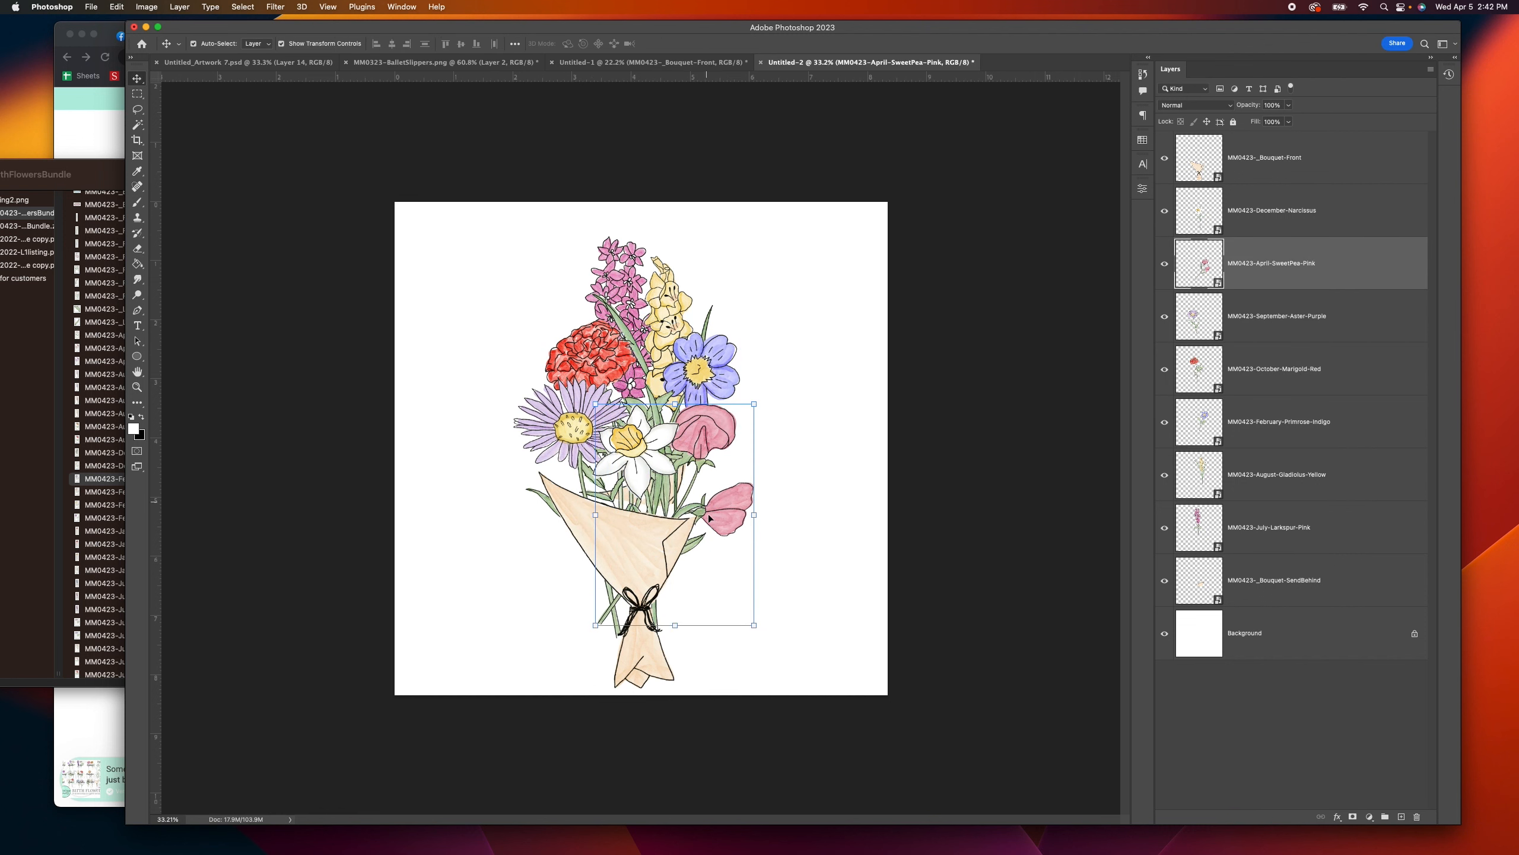
left_click_drag(701, 434, 703, 426)
left_click(804, 472)
Step: Raise the front wrapper slightly to cover the flower stems and lift the pink larkspur above the other blooms
left_click(634, 539)
left_click_drag(634, 539, 638, 527)
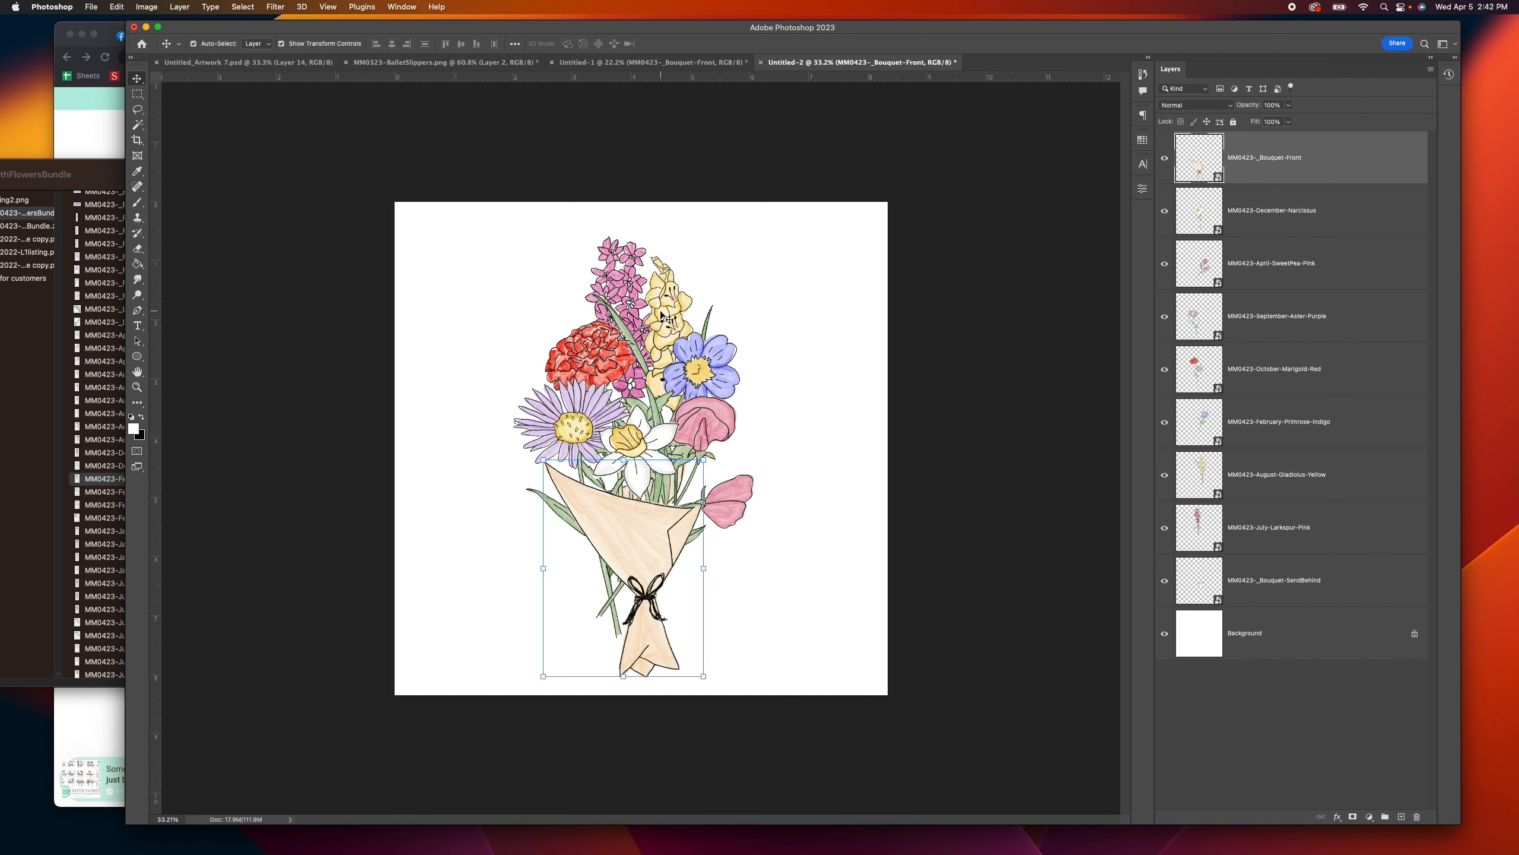
left_click_drag(630, 276, 631, 262)
left_click(836, 439)
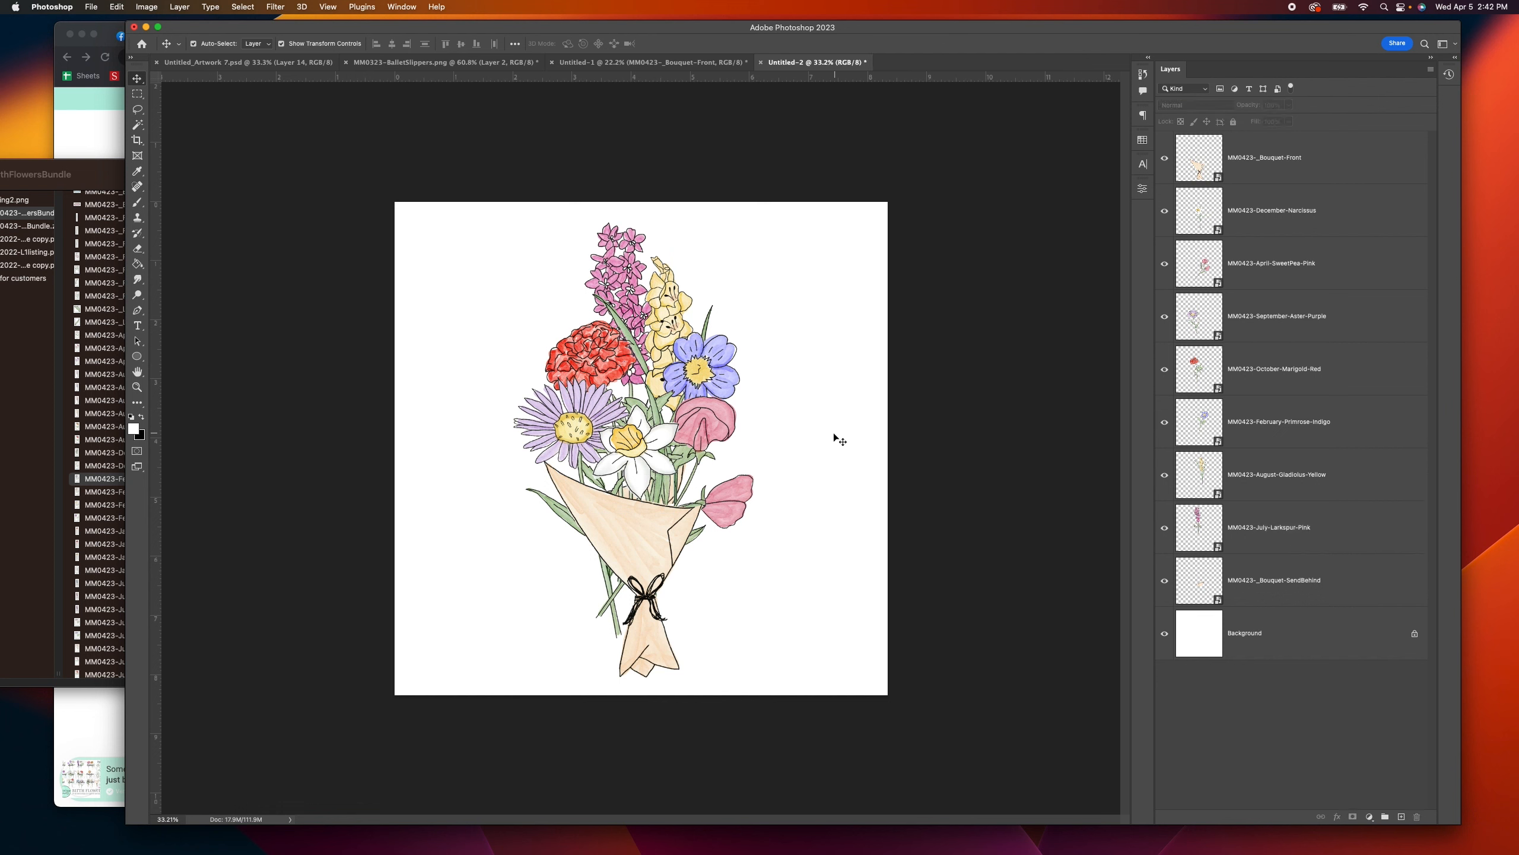
mouse_move(664, 530)
left_mouse_down()
mouse_move(661, 516)
mouse_move(635, 532)
mouse_move(657, 532)
left_mouse_up()
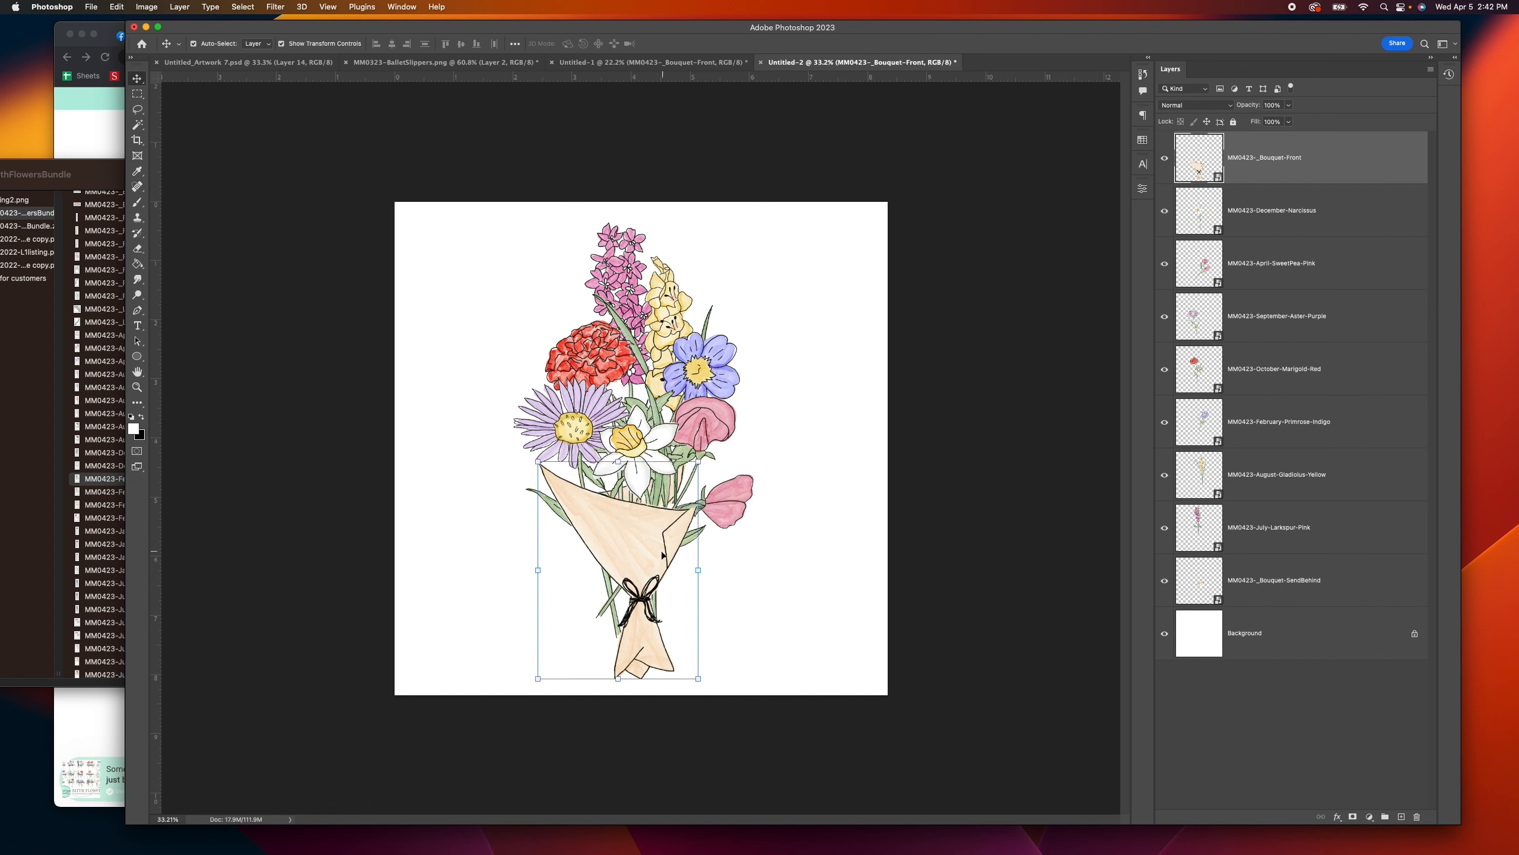
Step: Move the wrapper's back piece out to the right, duplicate it, flip the copy horizontally and tuck it behind the wrapper's left edge
left_click(697, 492)
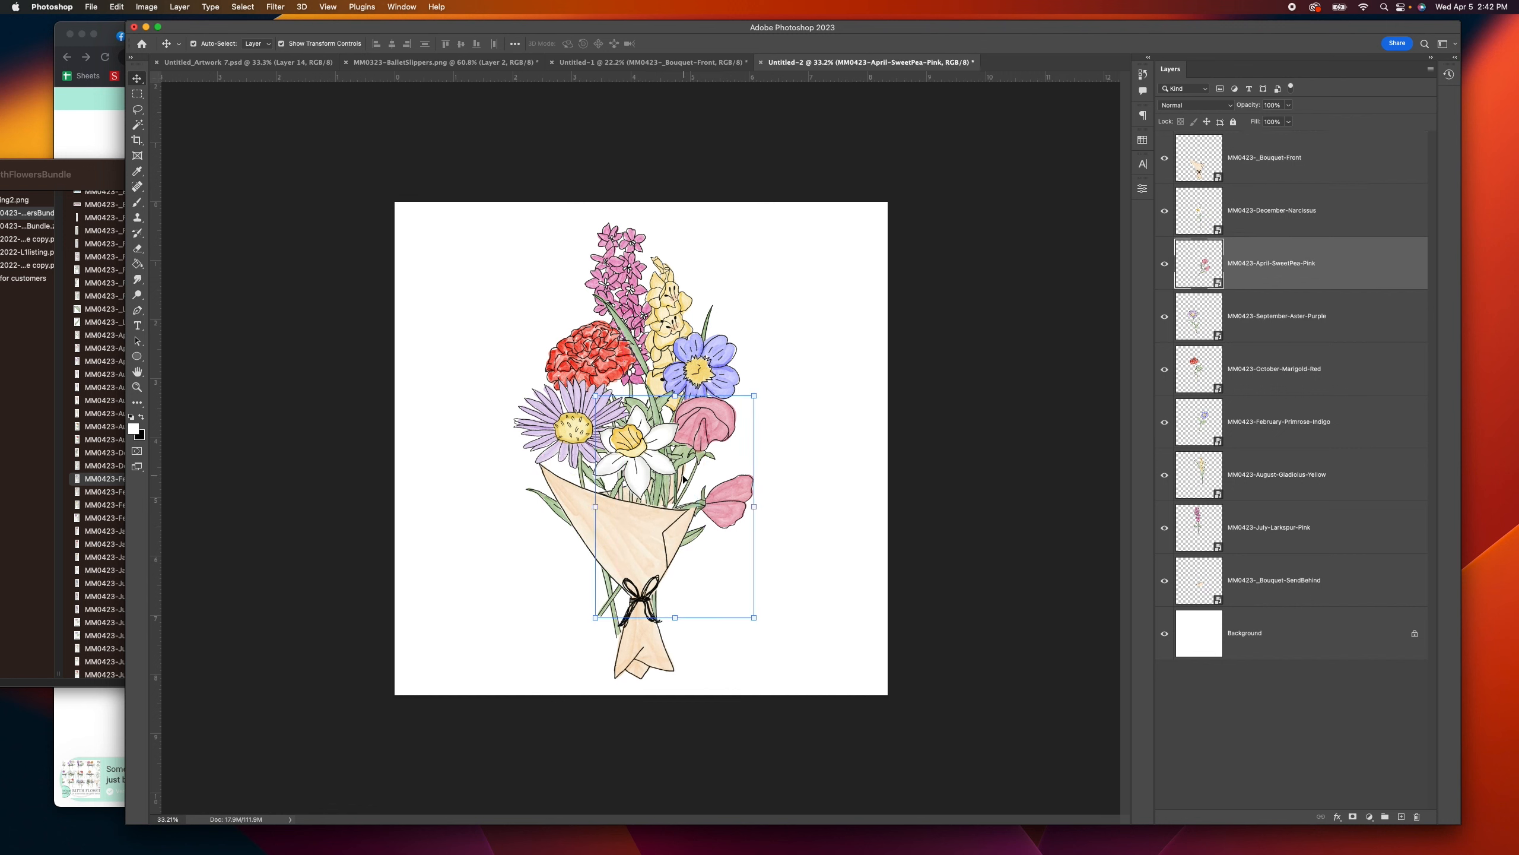
left_click(684, 479)
left_click_drag(683, 480, 815, 528)
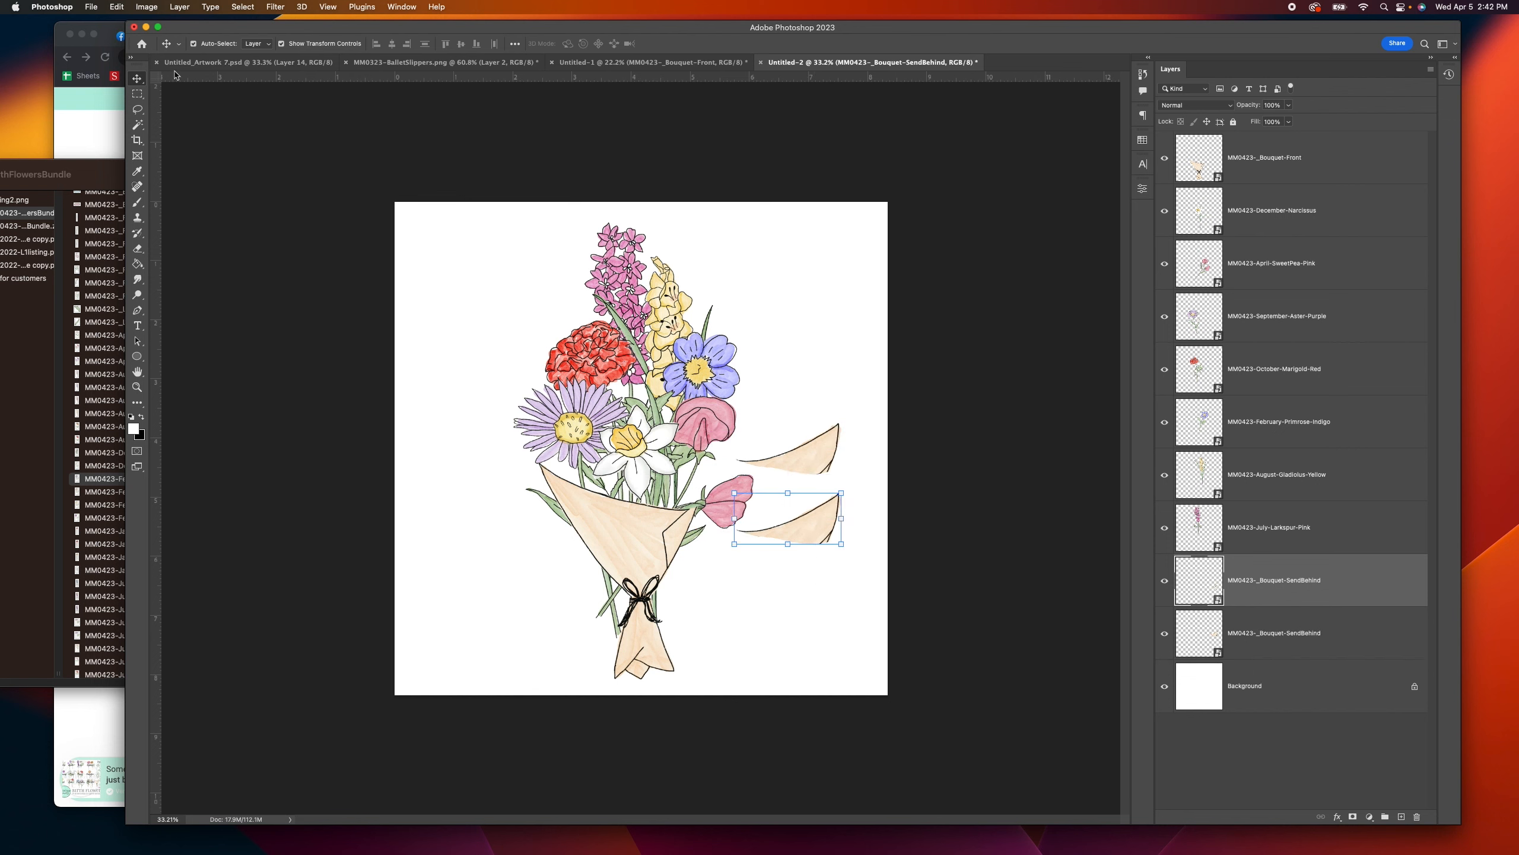
left_click(118, 7)
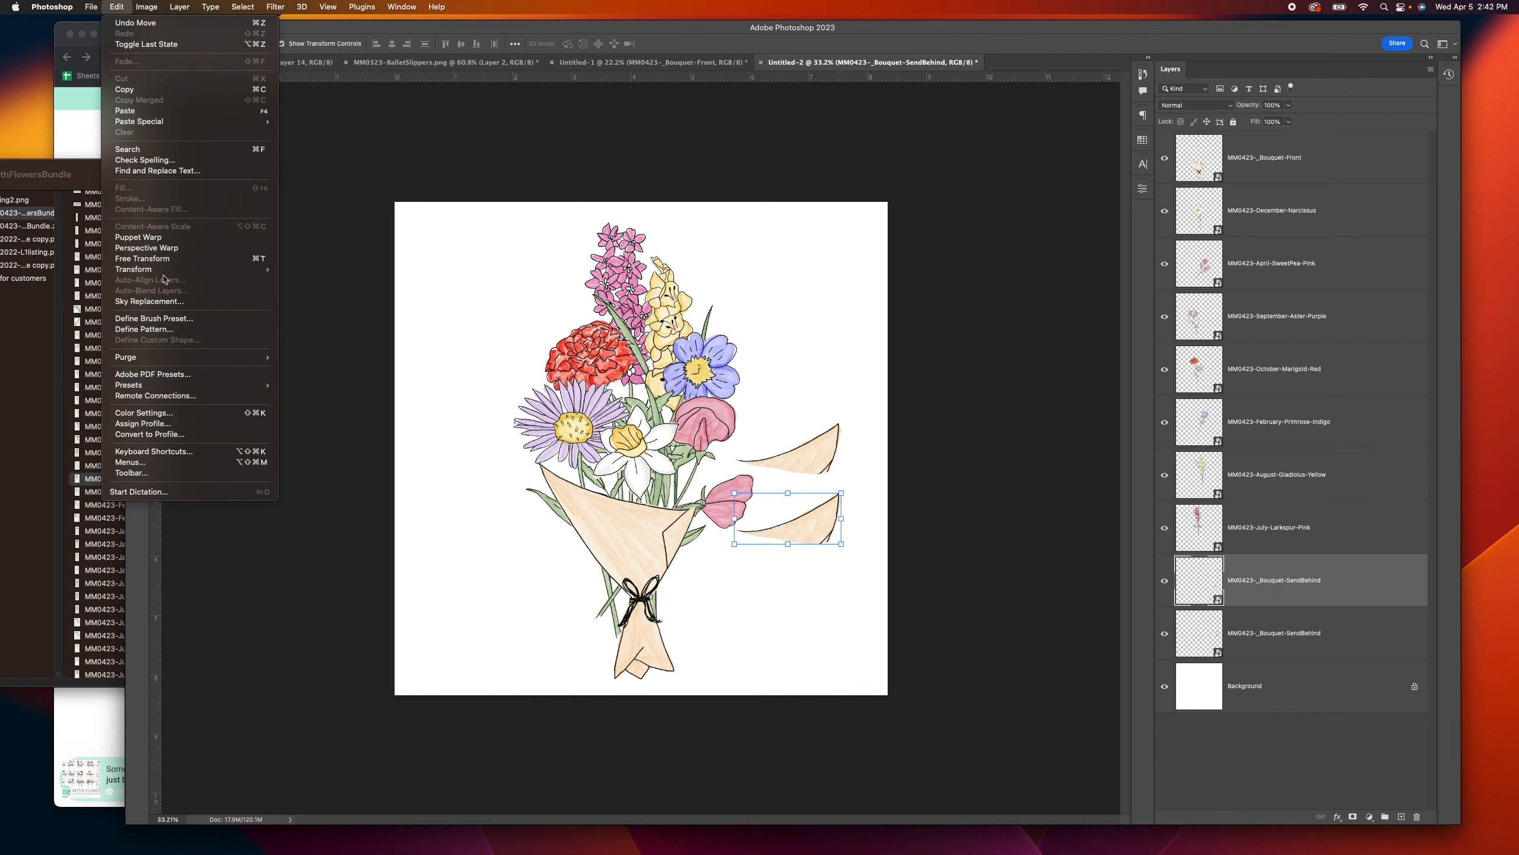
mouse_move(174, 269)
left_click(349, 480)
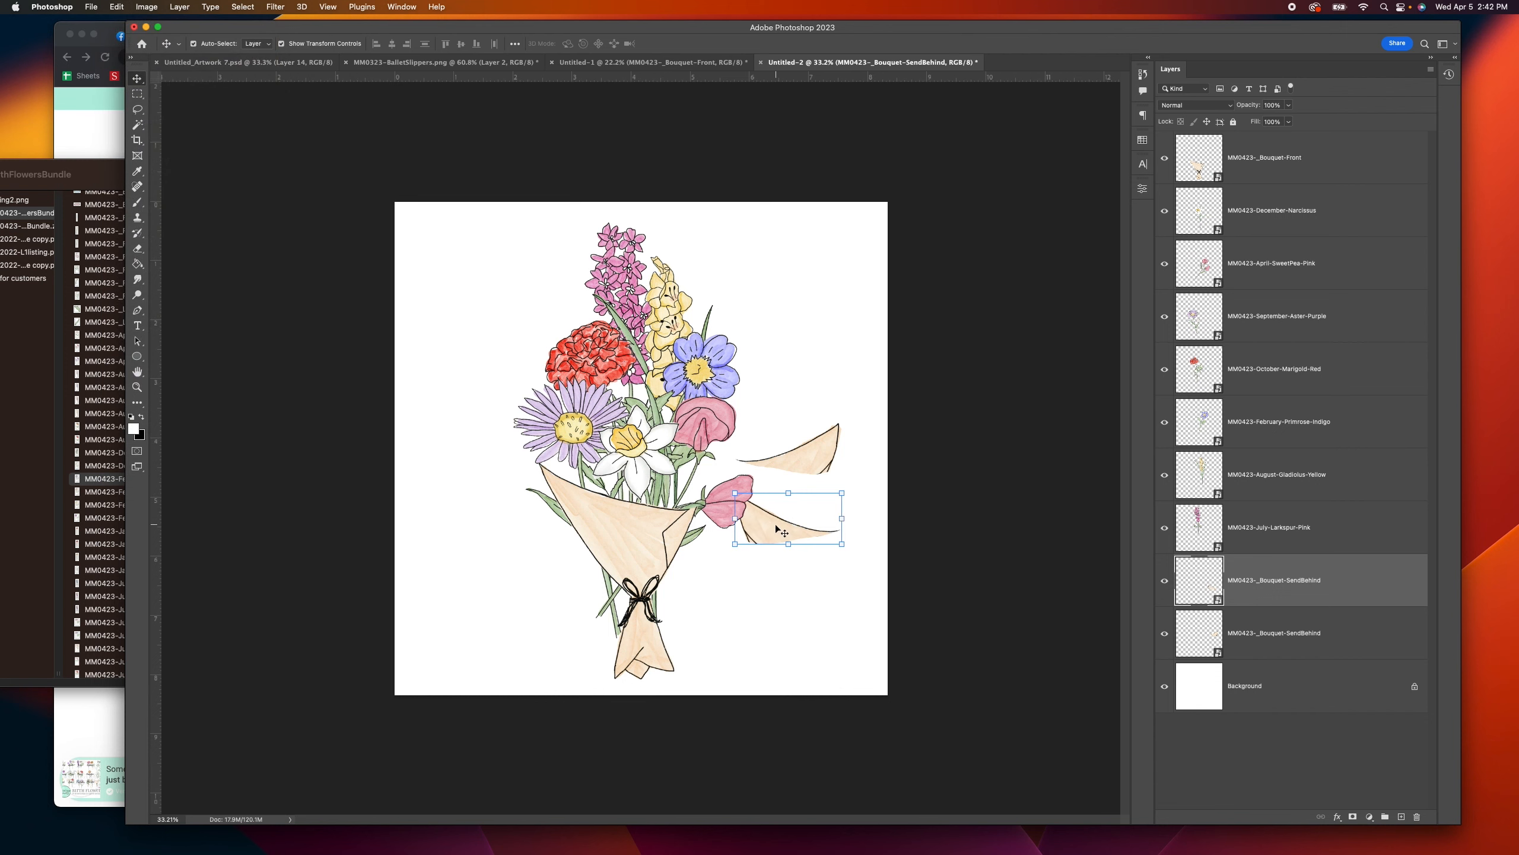
left_click_drag(783, 527, 571, 479)
Step: Fit the original back piece behind the wrapper's right edge, scaled to about 84% and rotated about -25.7 degrees
left_click(800, 456)
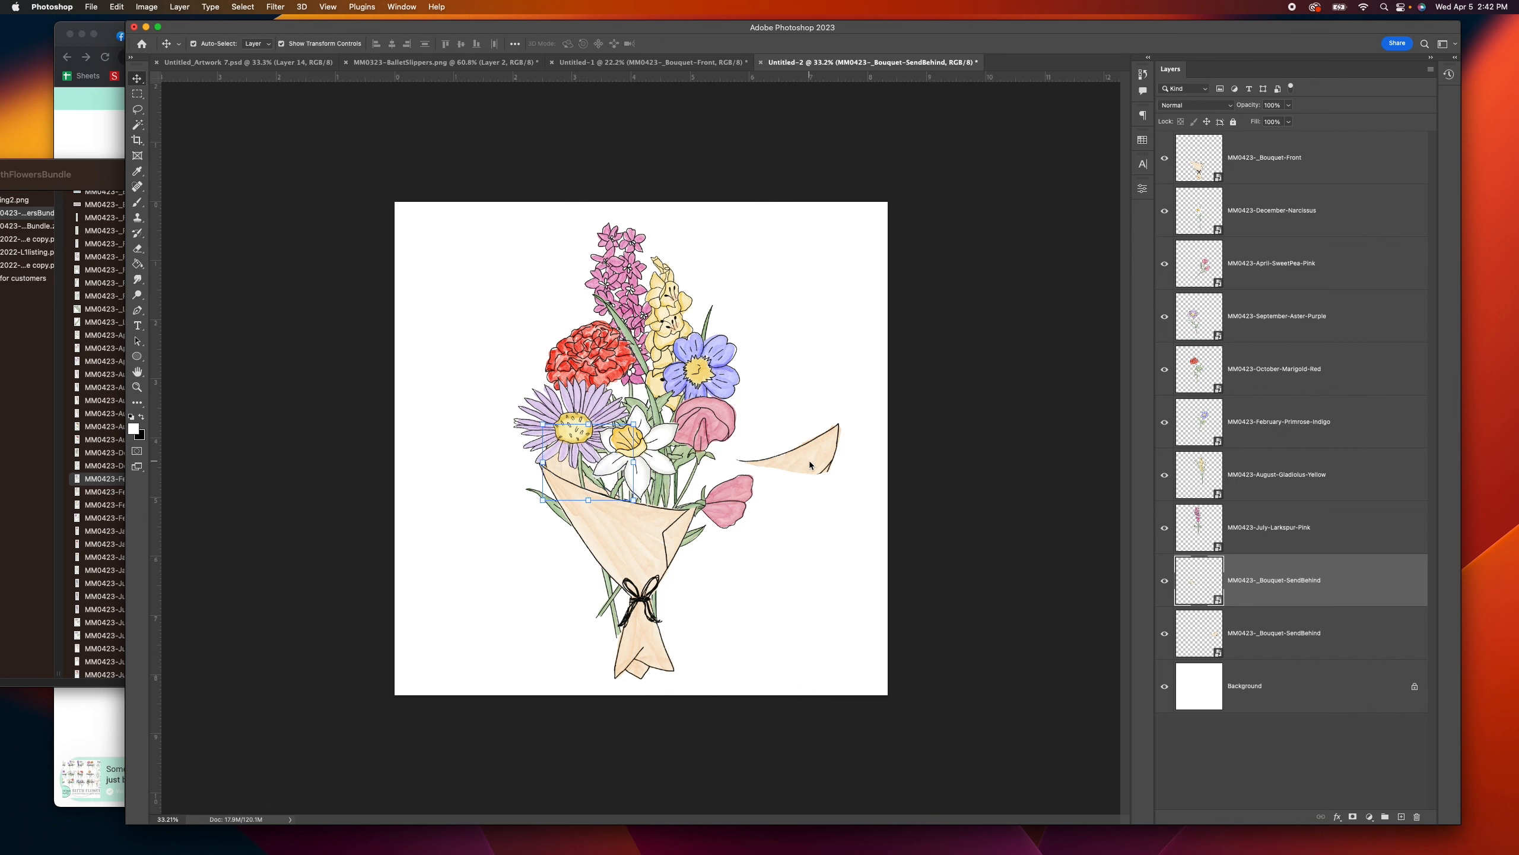
left_click_drag(810, 461, 688, 488)
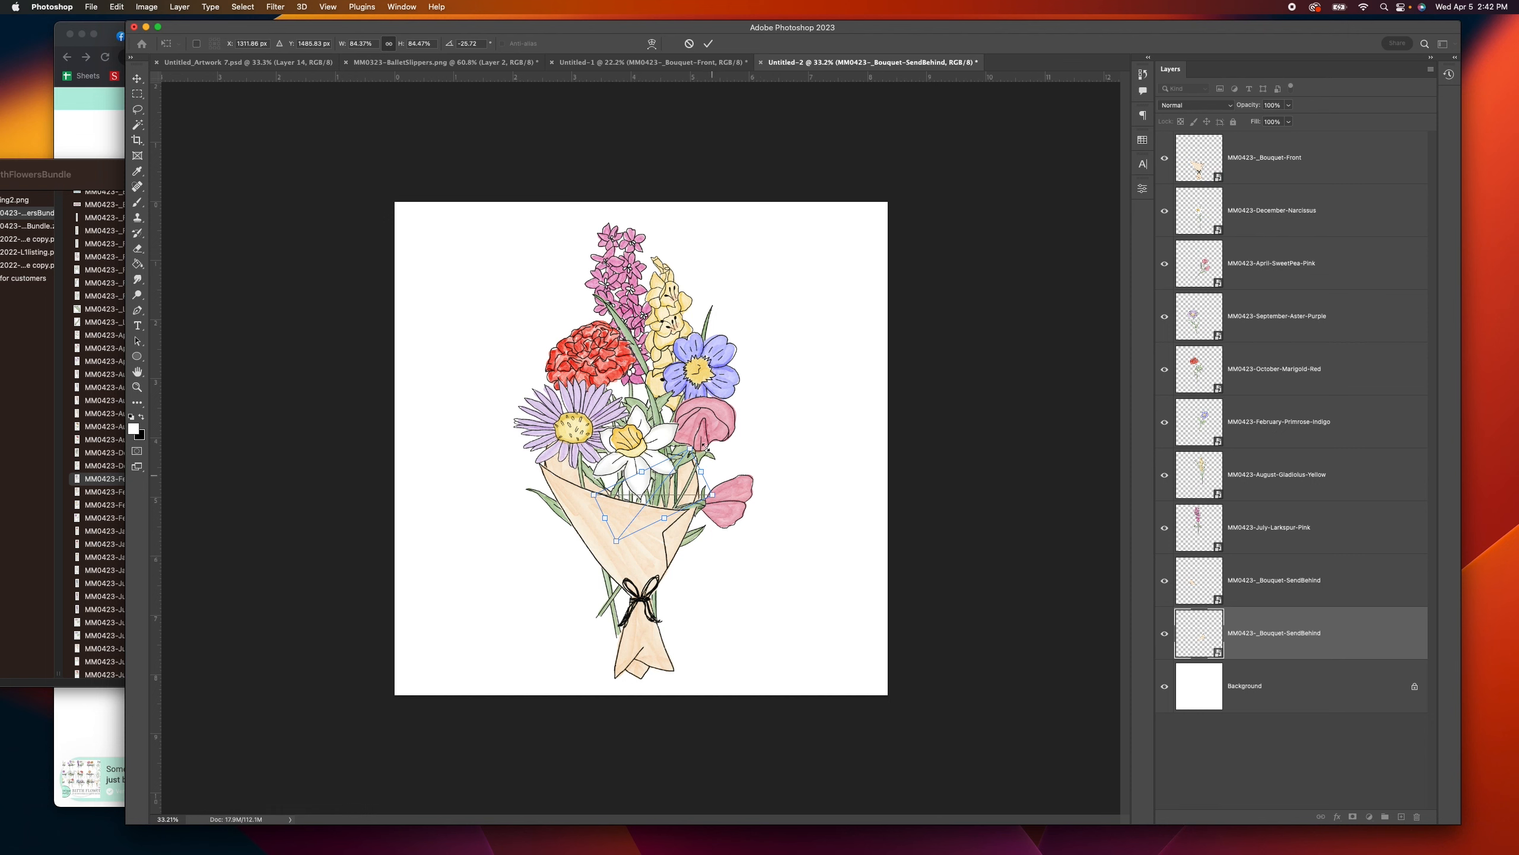
left_click(708, 43)
left_click(736, 103)
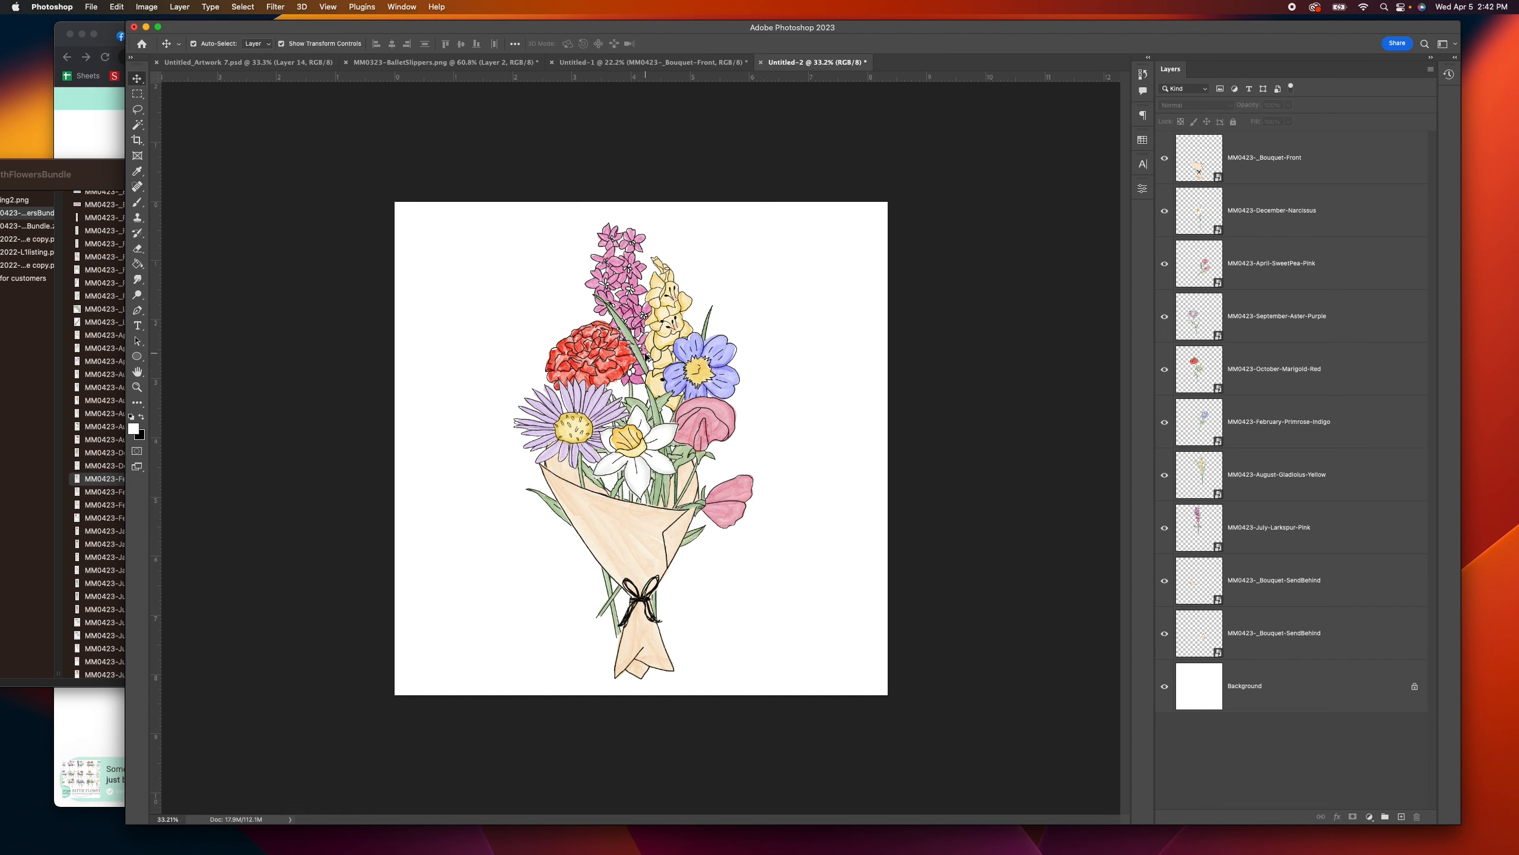
Step: Preview the filler PNGs in the bundle folder and place MM0423-_Filler3.png in the bouquet document
scroll(648, 358, "up", 3)
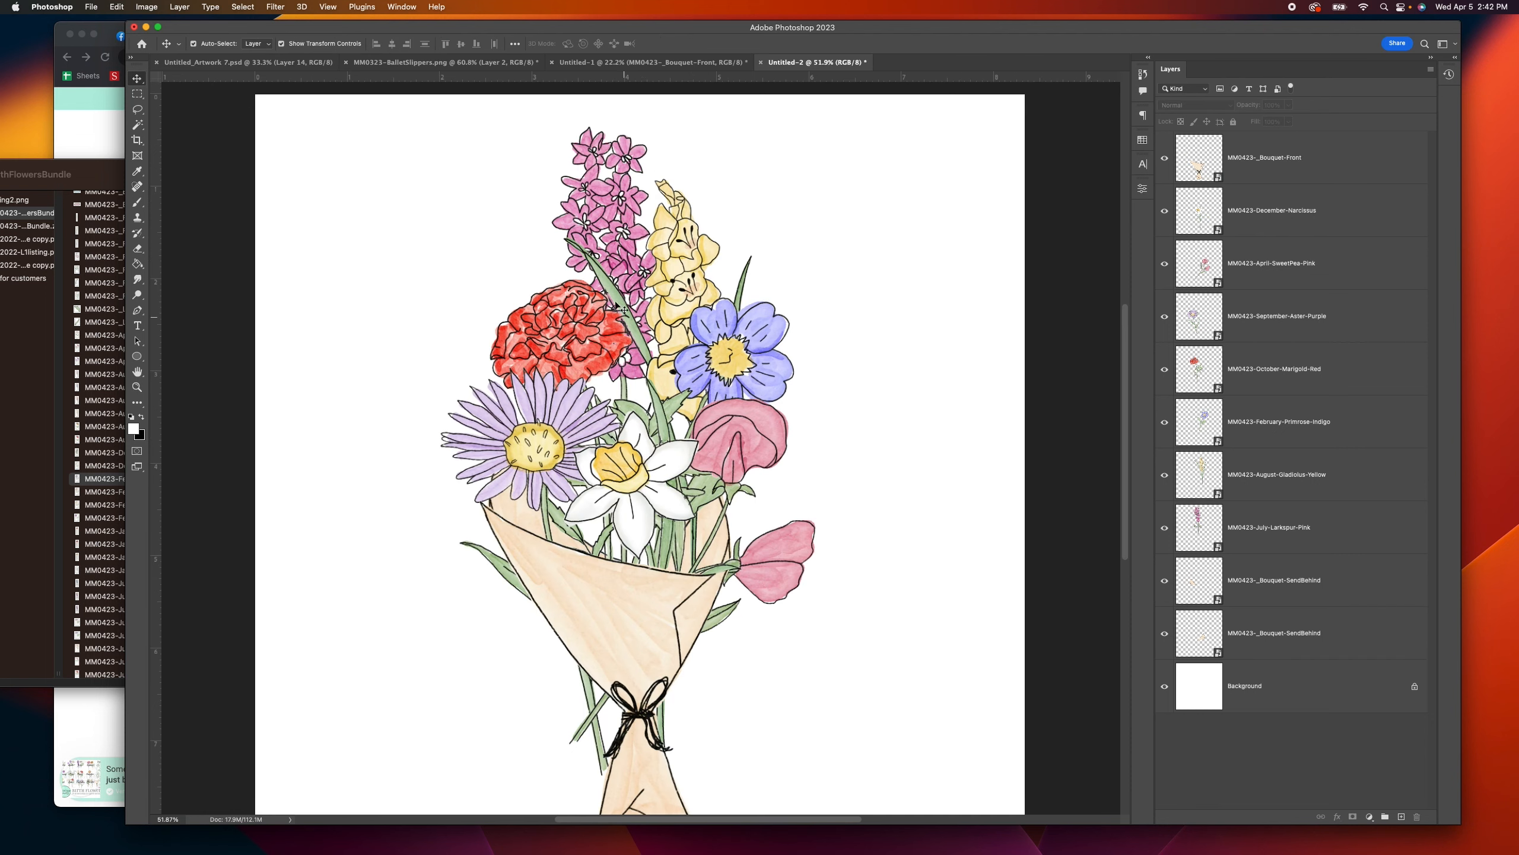
scroll(636, 392, "down", 3)
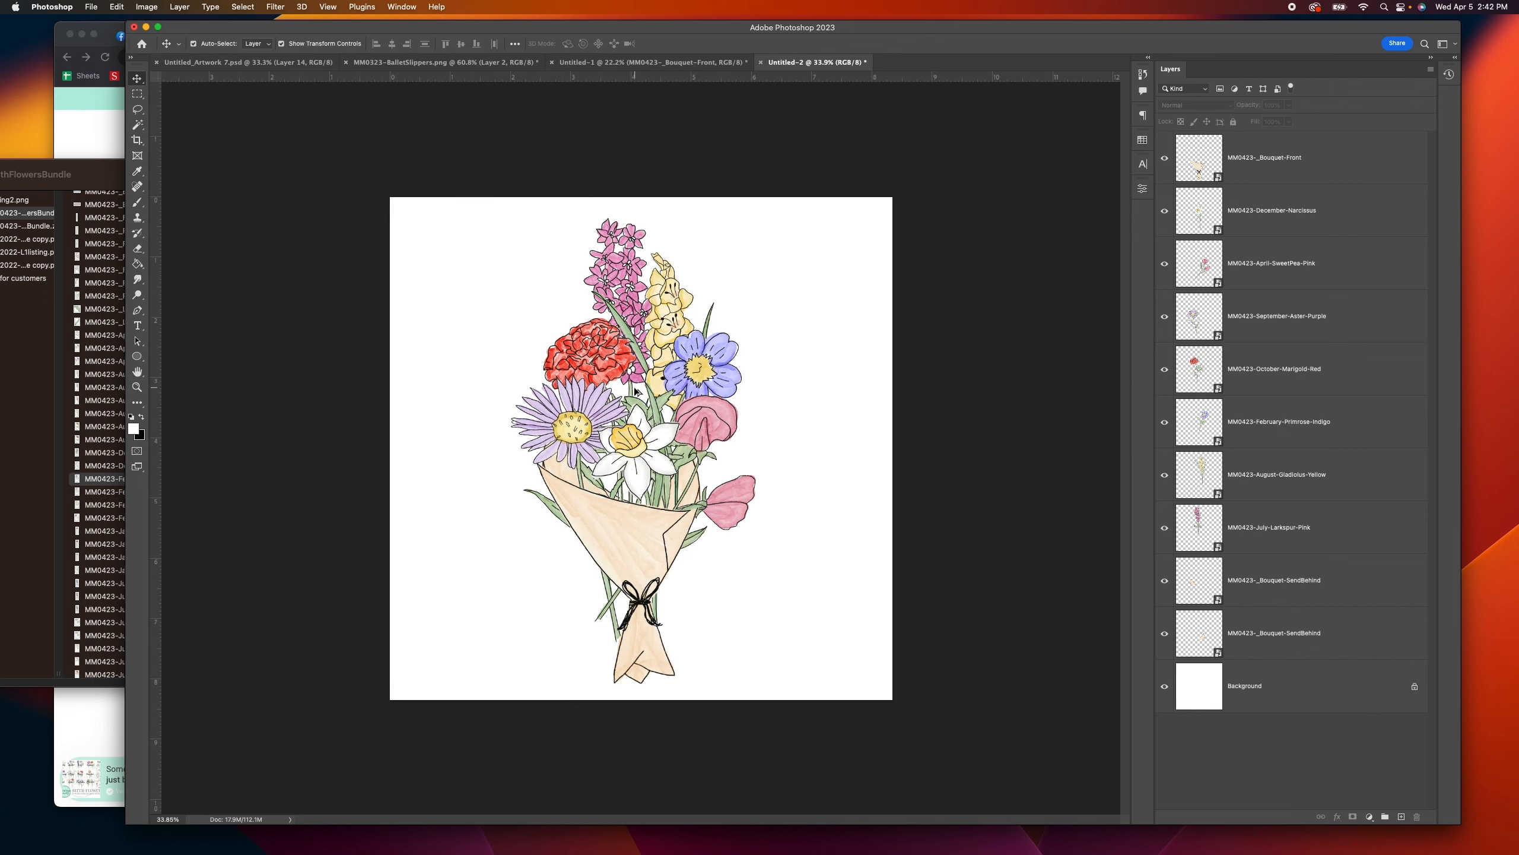
left_click(104, 173)
scroll(149, 269, "up", 3)
left_click(146, 291)
left_click(151, 304)
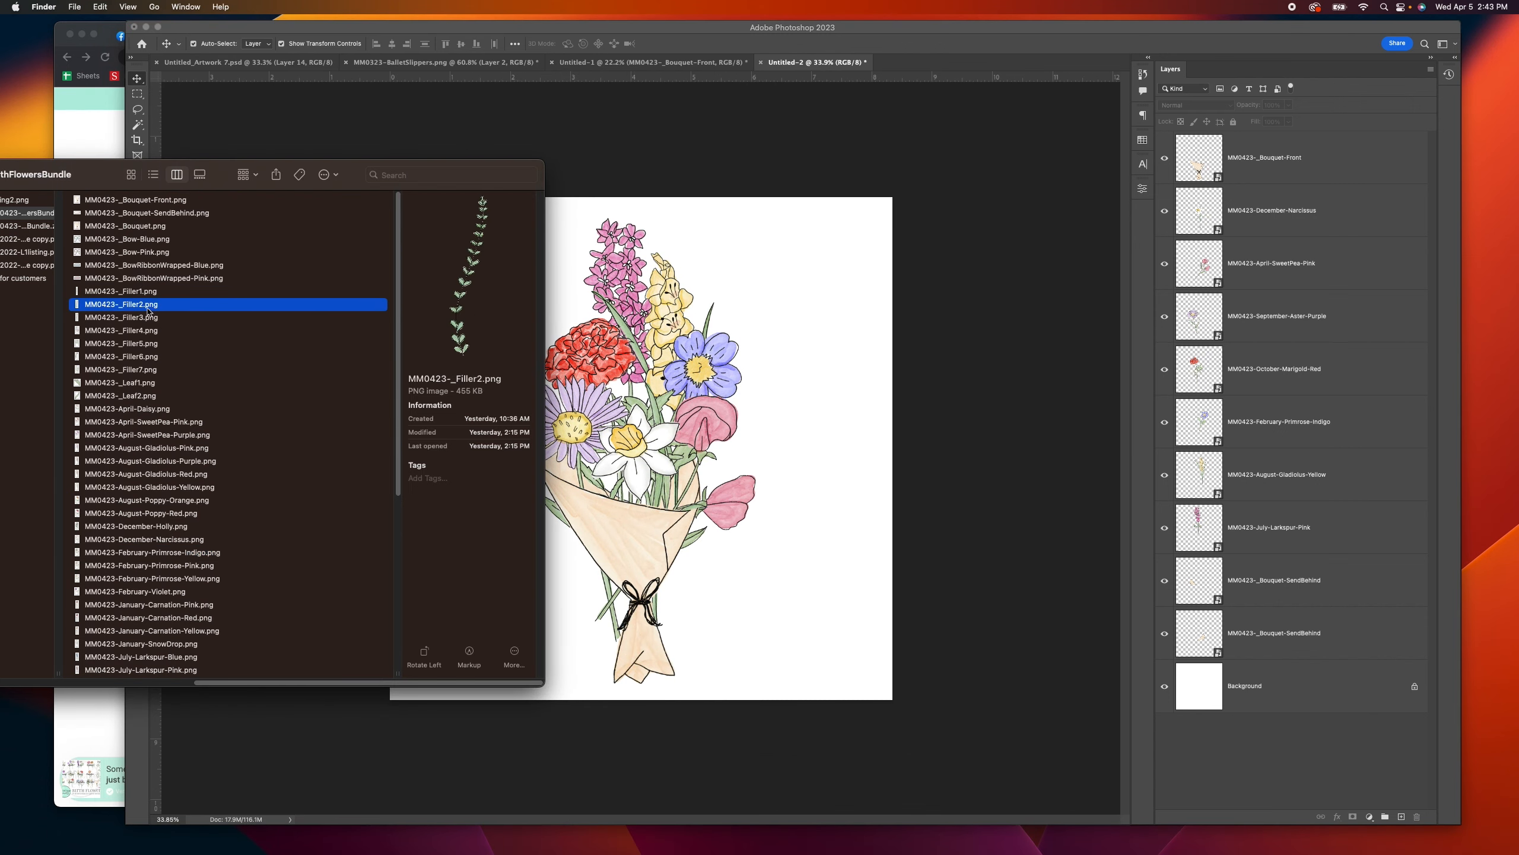
left_click(147, 318)
left_click(146, 331)
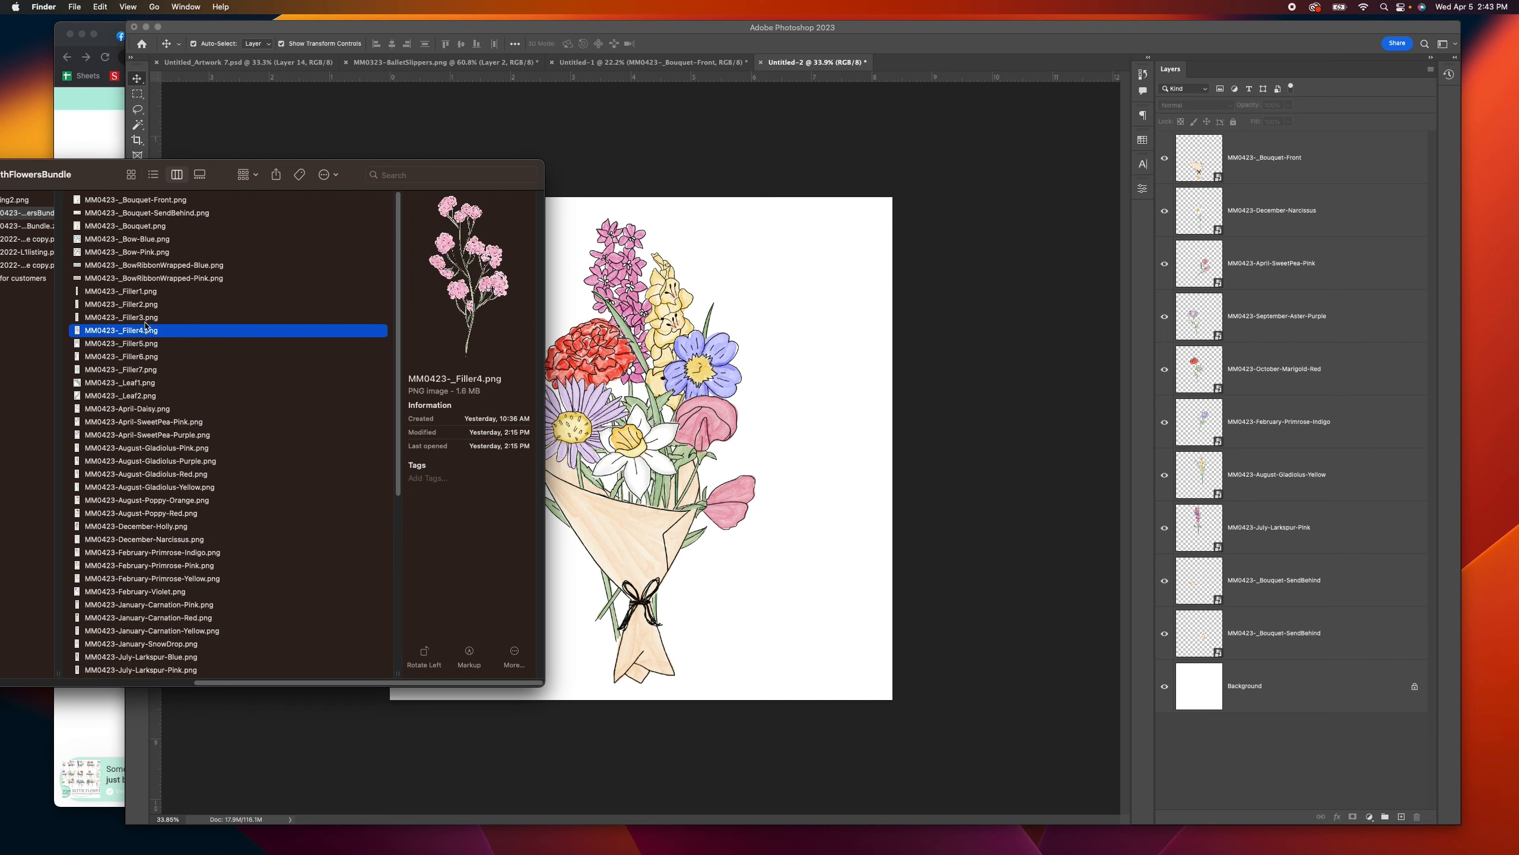
key("Up")
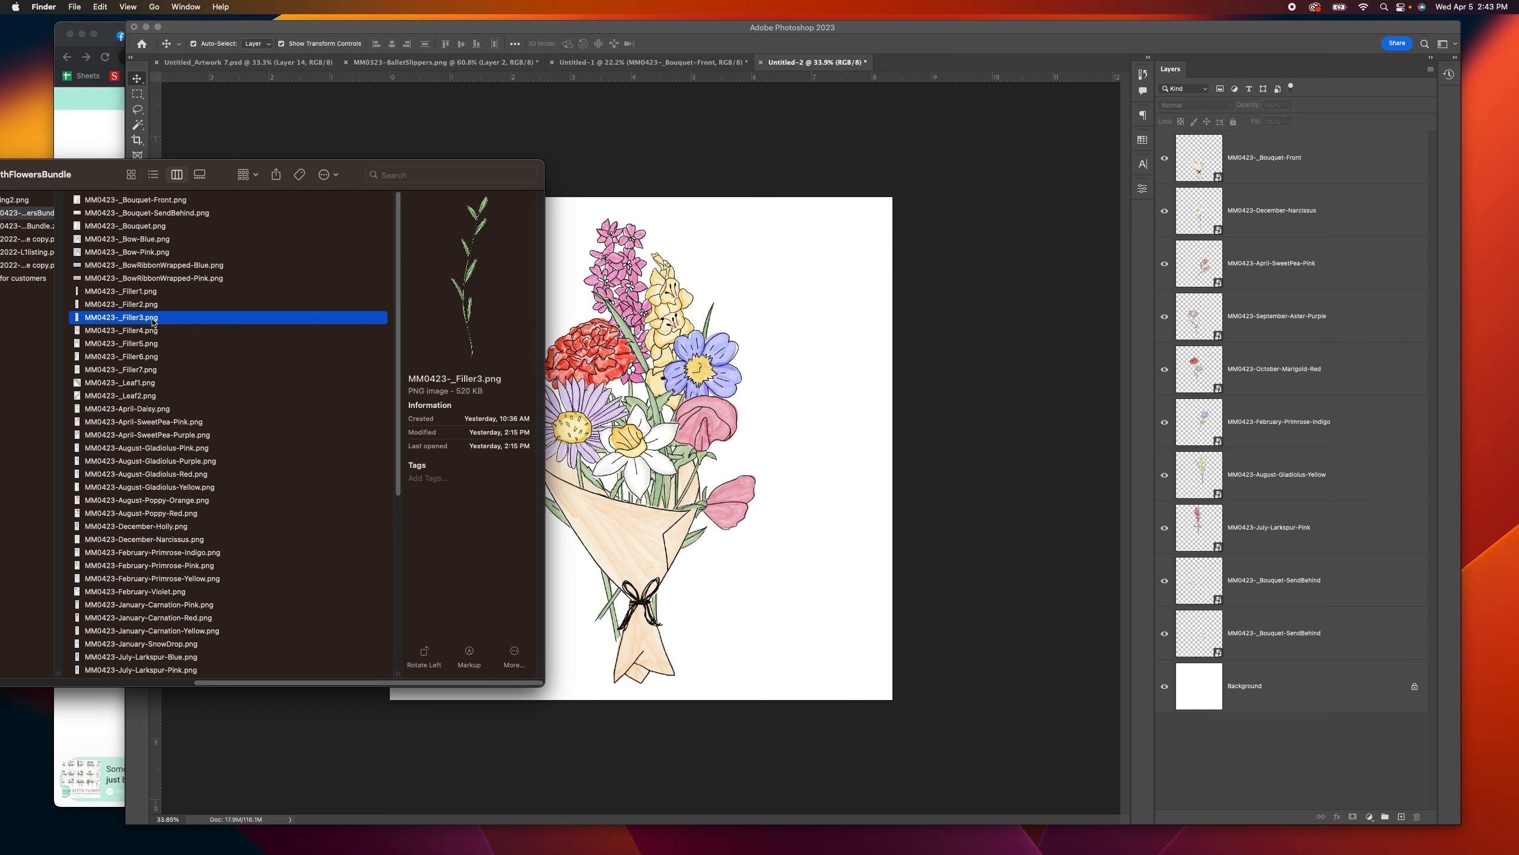
left_click_drag(153, 323, 803, 280)
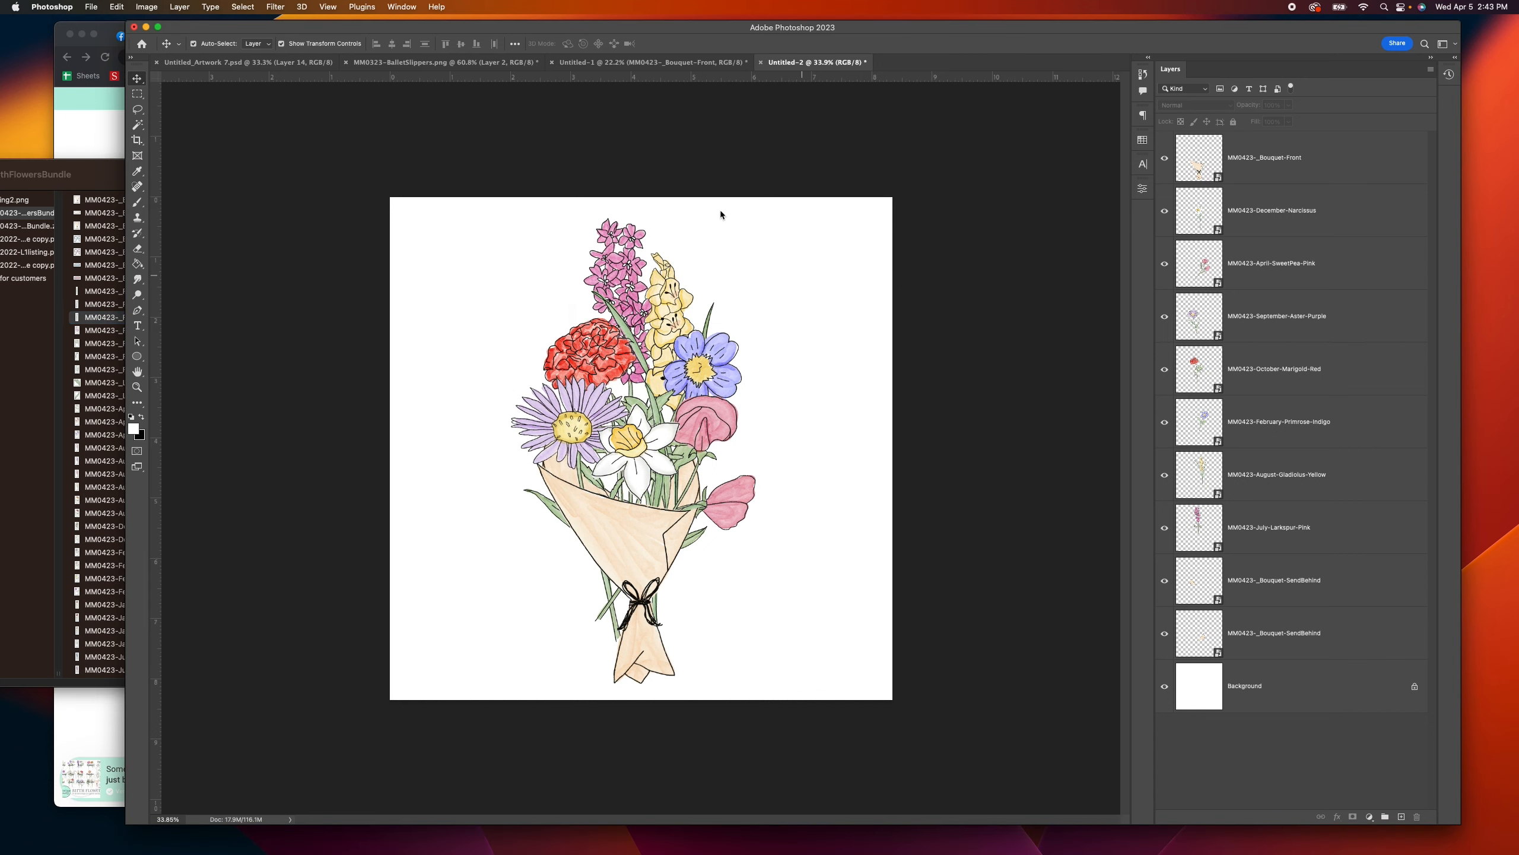
left_click(708, 44)
Step: Move the Filler3 sprig to the bouquet's left side, flip it horizontally and position it beside the larkspur
left_click_drag(687, 225, 597, 232)
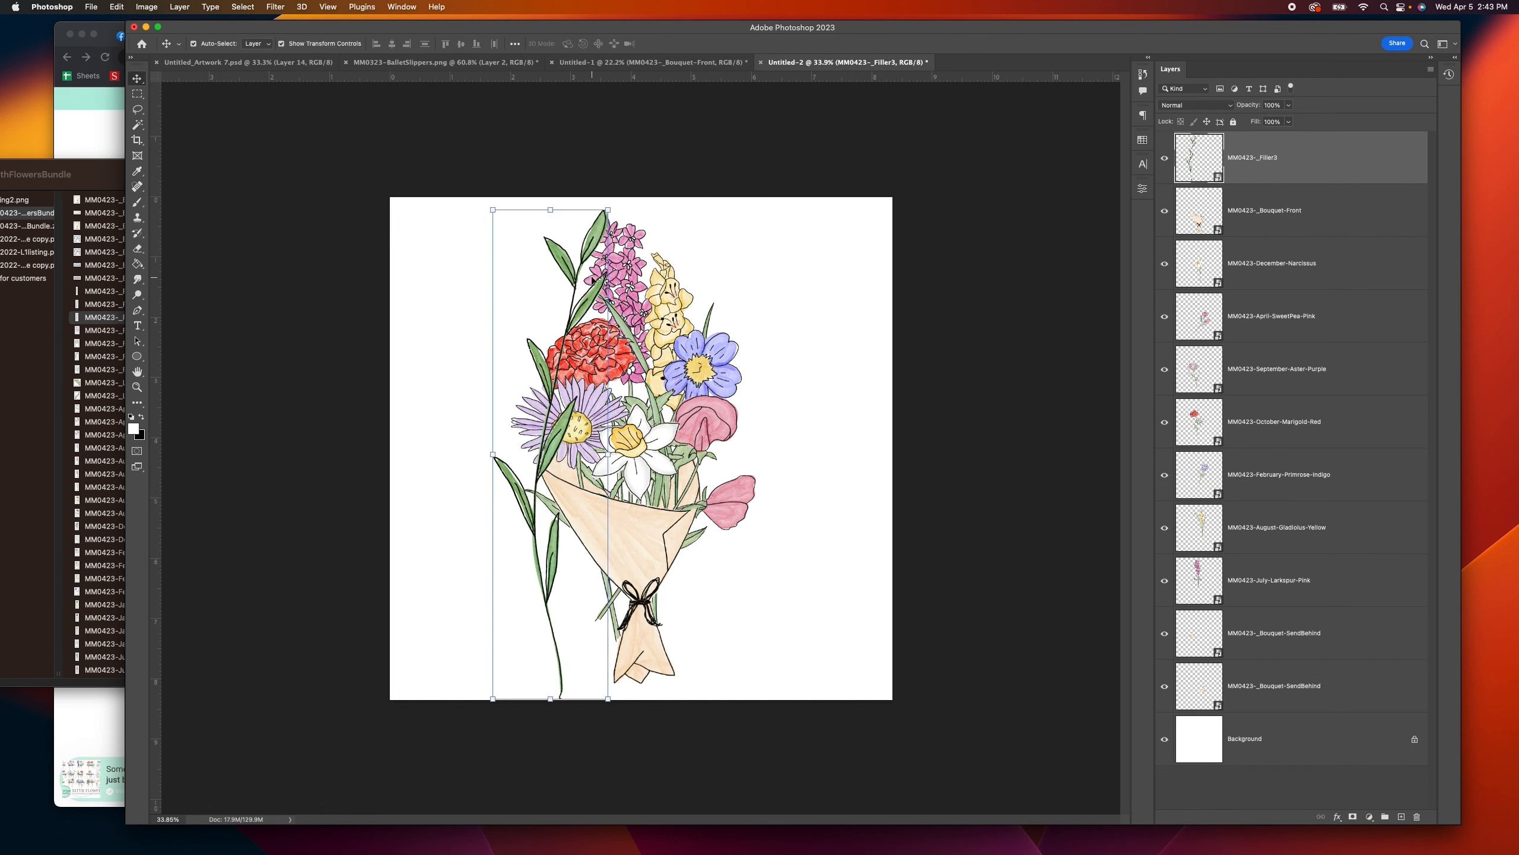
left_click(117, 8)
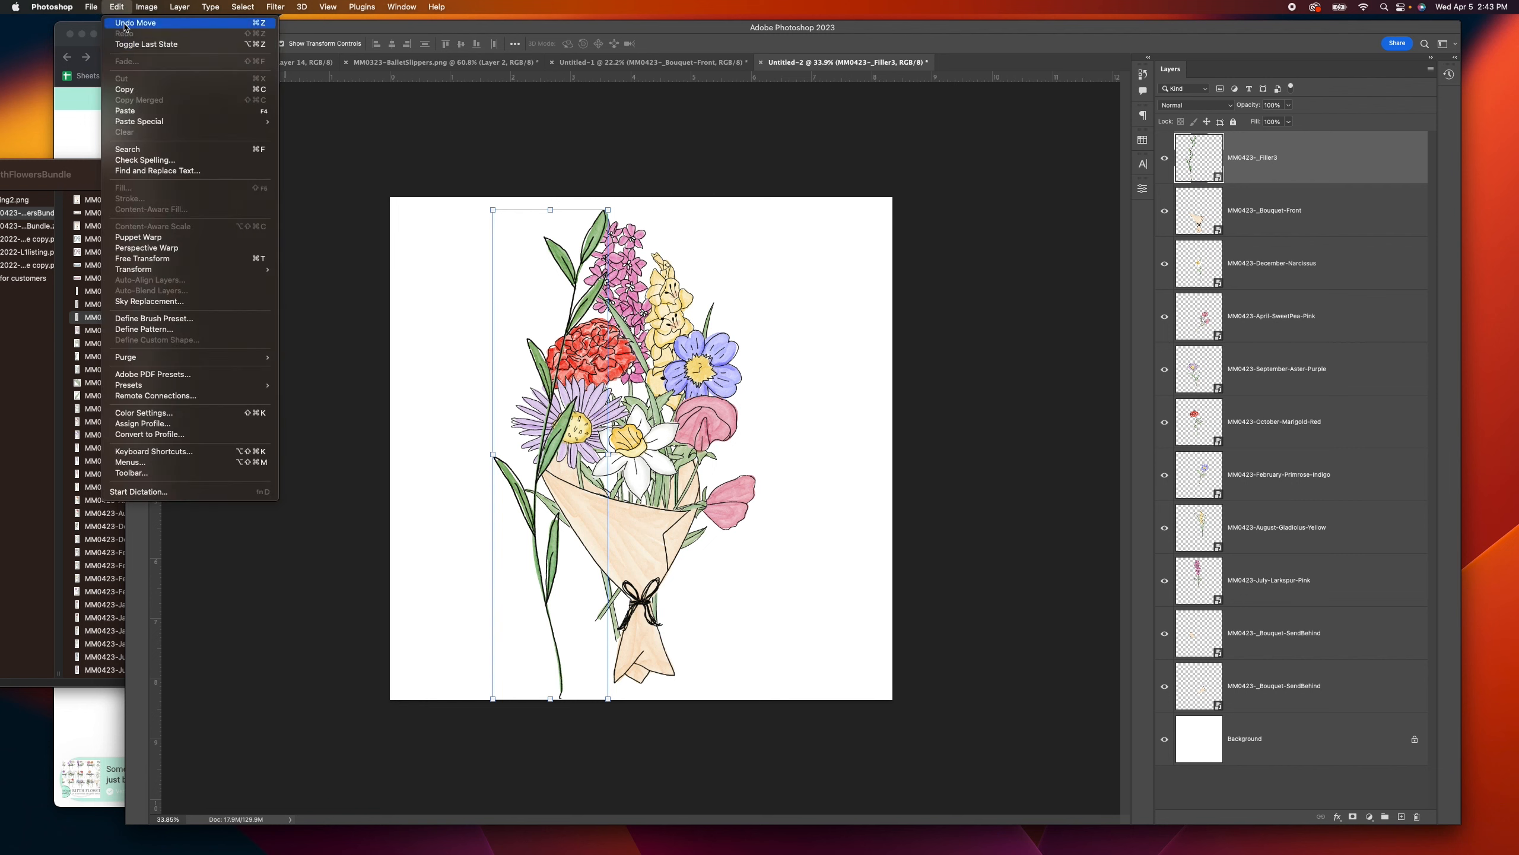
mouse_move(180, 269)
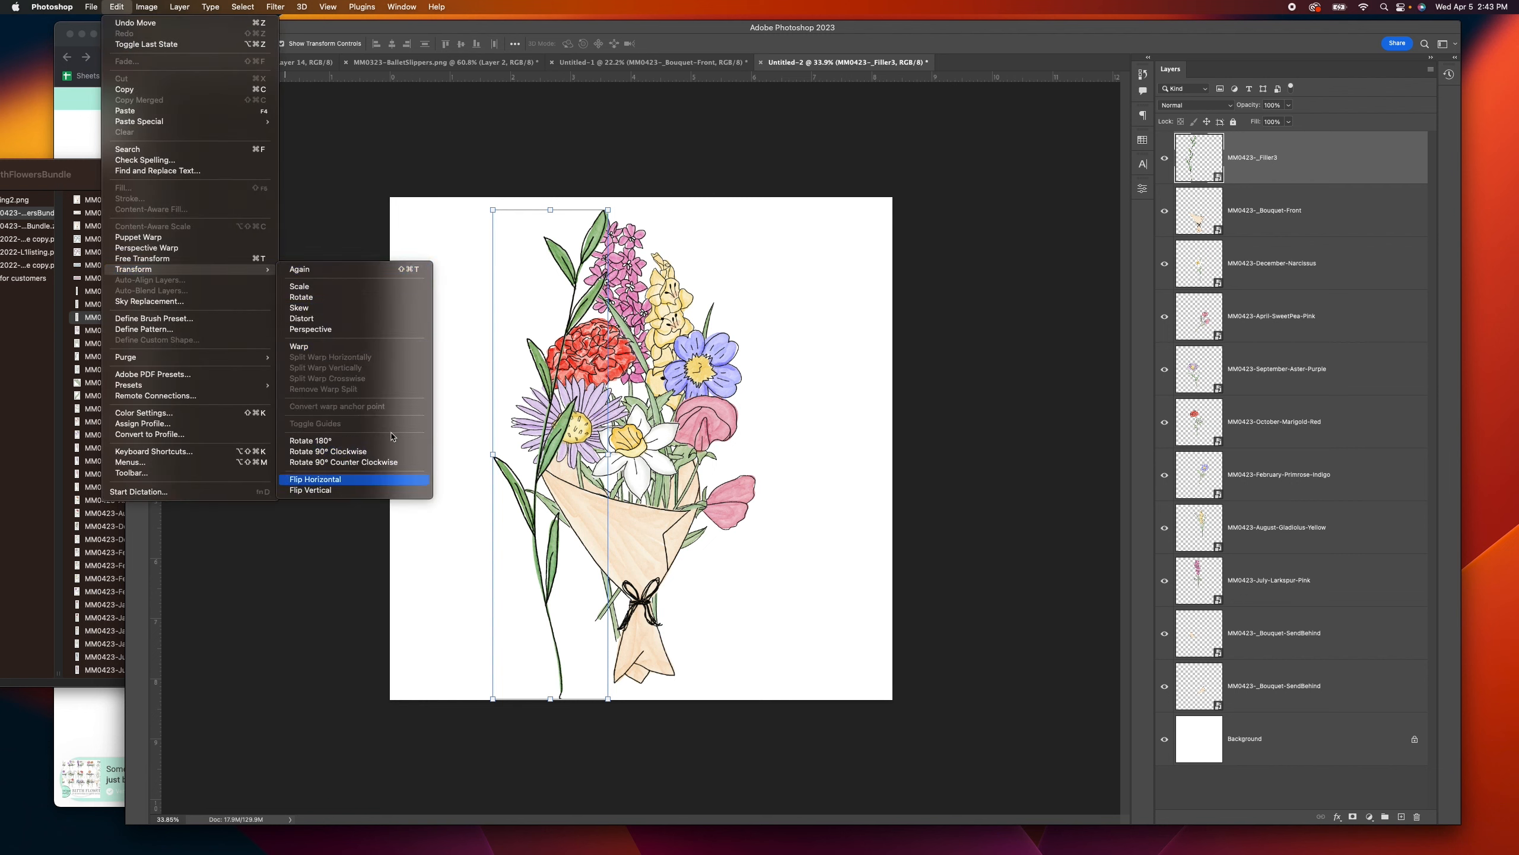
left_click(353, 482)
left_click_drag(535, 277, 566, 273)
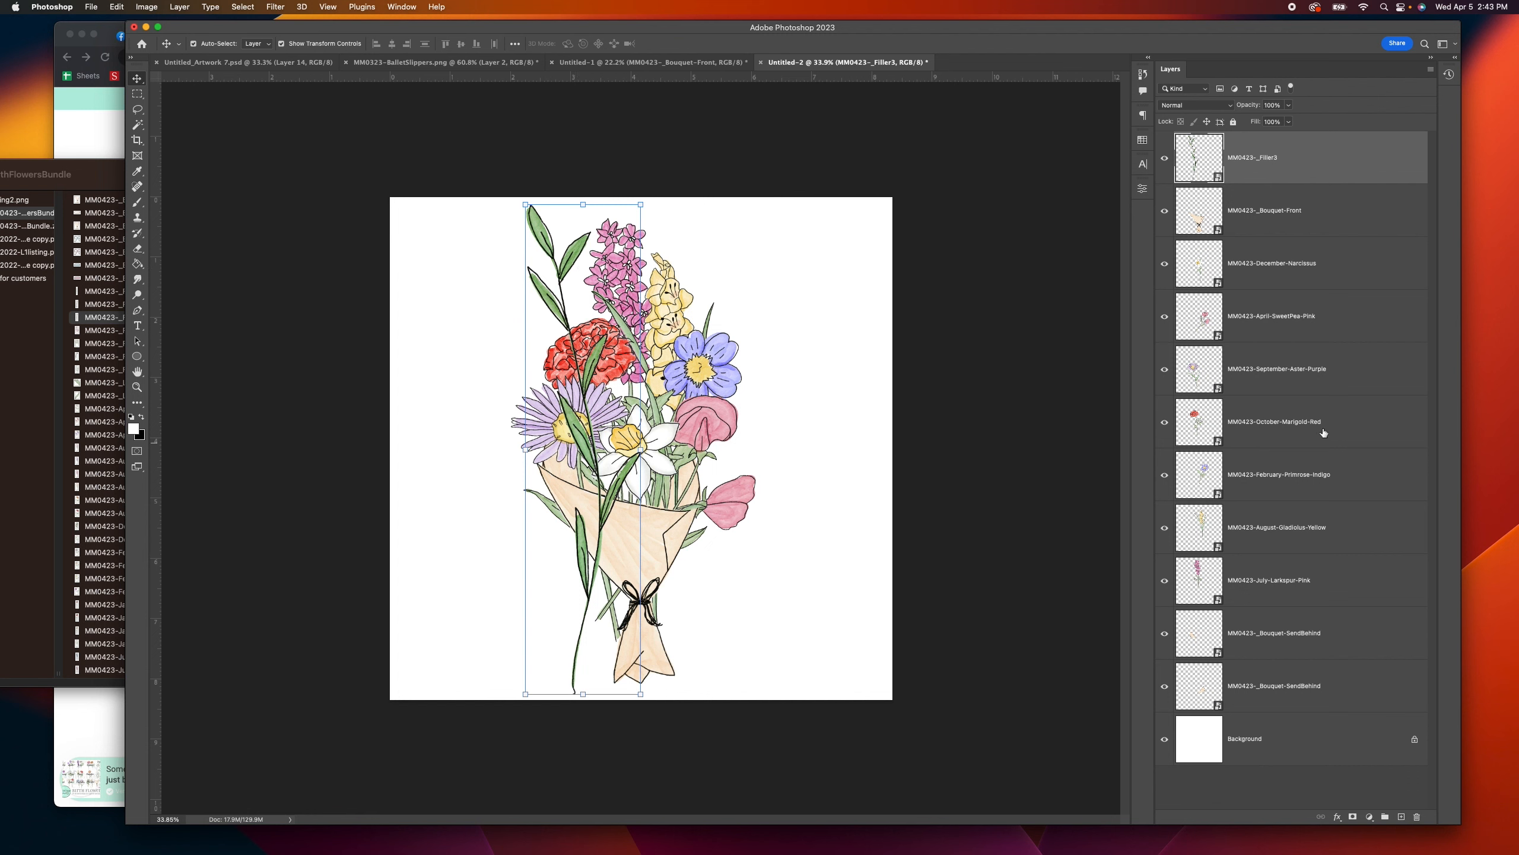
Step: Move the Filler3 layer beneath July-Larkspur-Pink, scale the sprig to about 92% and tuck it in behind the red marigold
left_click_drag(1290, 171, 1175, 606)
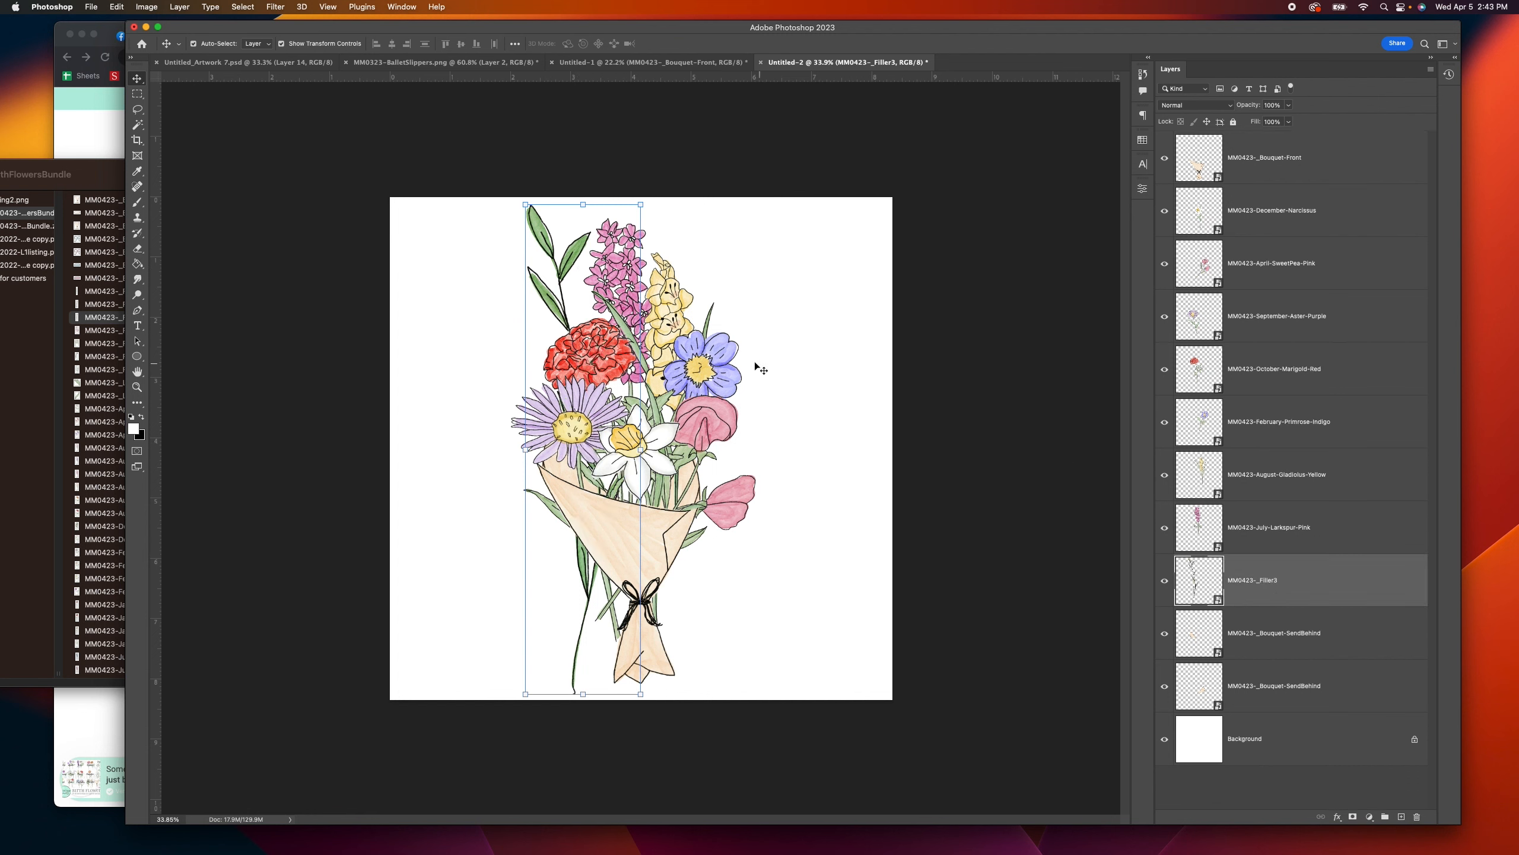
left_click_drag(562, 258, 580, 305)
mouse_move(541, 252)
left_mouse_down()
mouse_move(566, 275)
mouse_move(579, 255)
mouse_move(566, 264)
left_mouse_up()
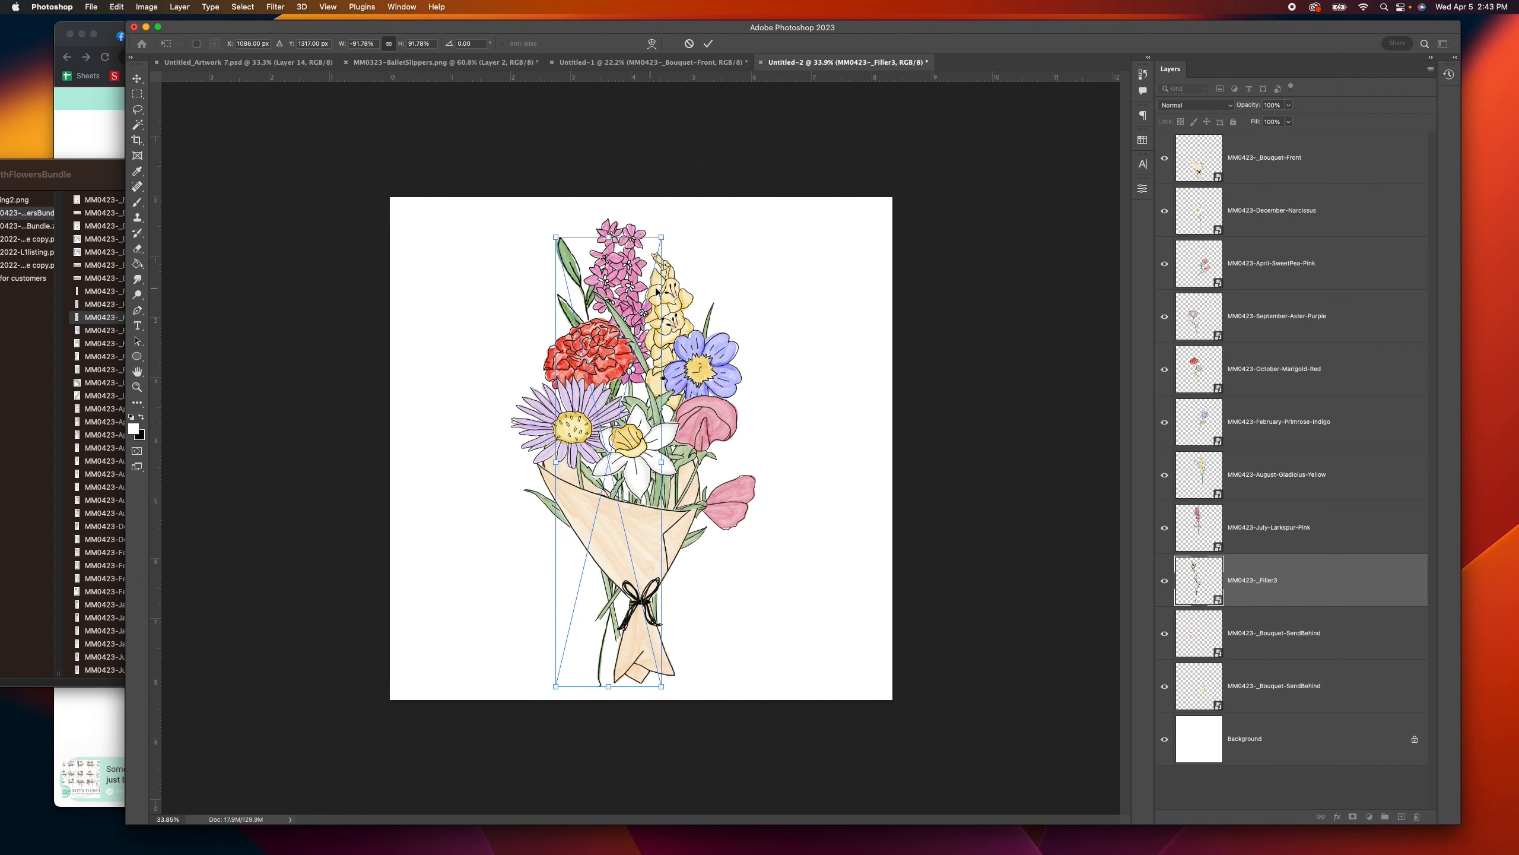
left_click(708, 44)
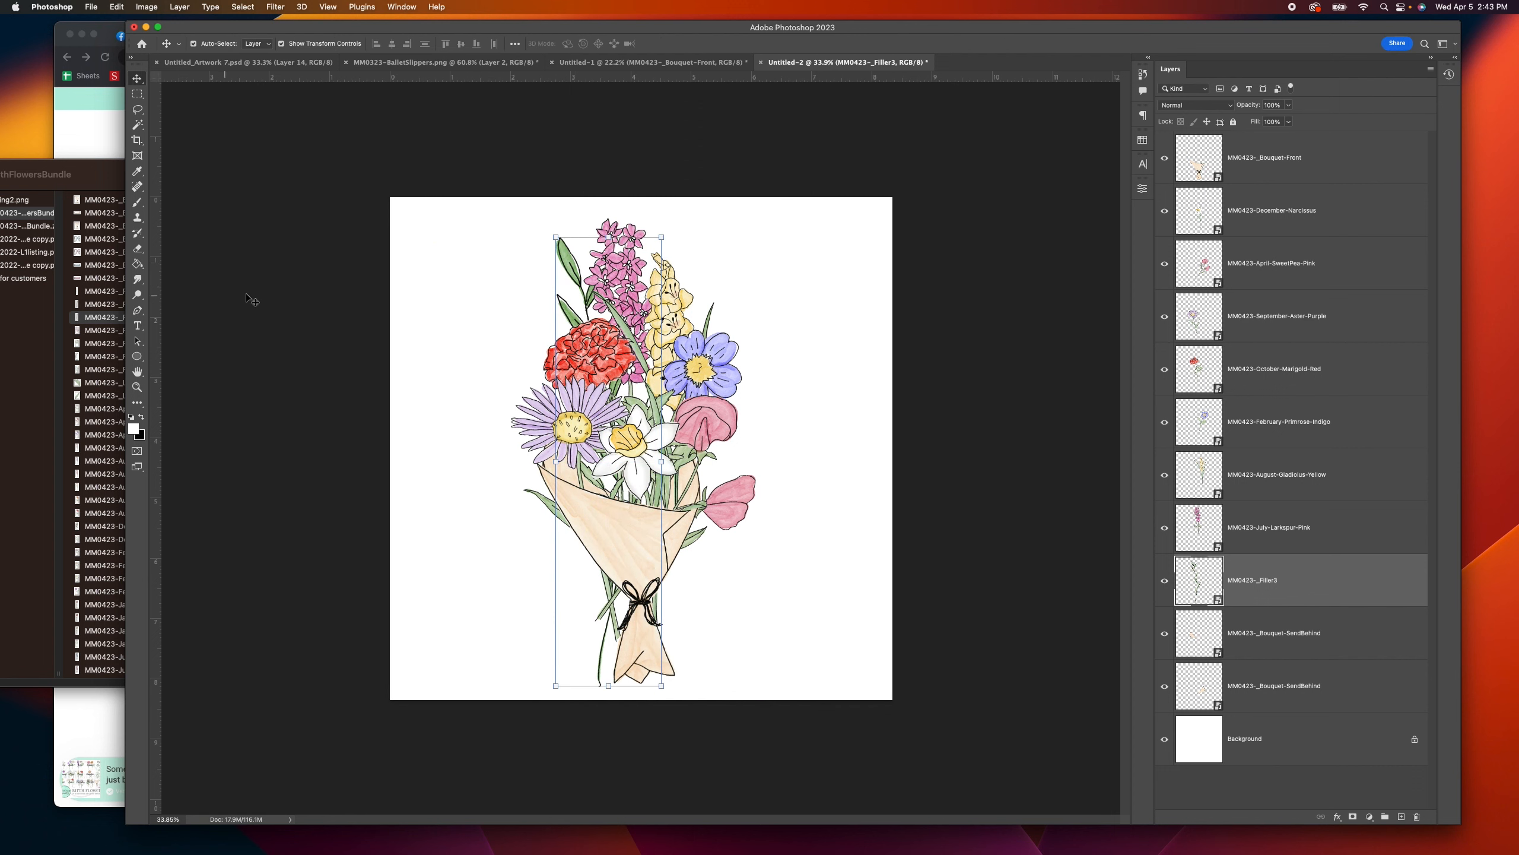
Step: Compare the bundle's other fillers and place MM0423-_Filler6.png behind the flowers, its tip emerging to the right of the yellow gladiolus
left_click(116, 176)
left_click(151, 291)
left_click(151, 304)
left_click(150, 330)
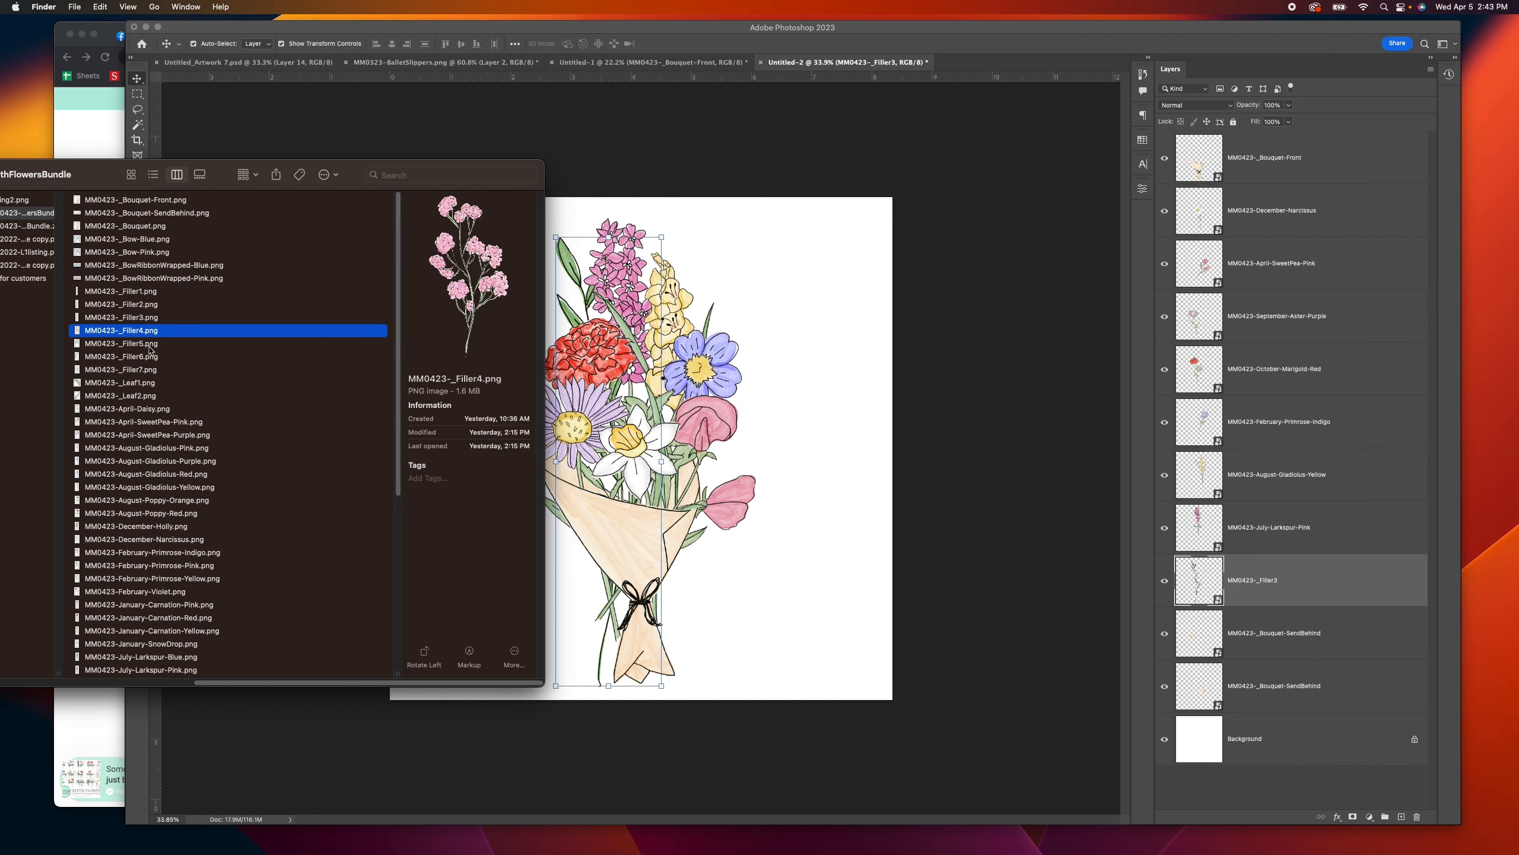
left_click(150, 344)
left_click(150, 369)
left_click(149, 292)
left_click(150, 304)
left_click(149, 330)
left_click(150, 344)
left_click_drag(149, 356, 748, 274)
key("Return")
left_click(831, 362)
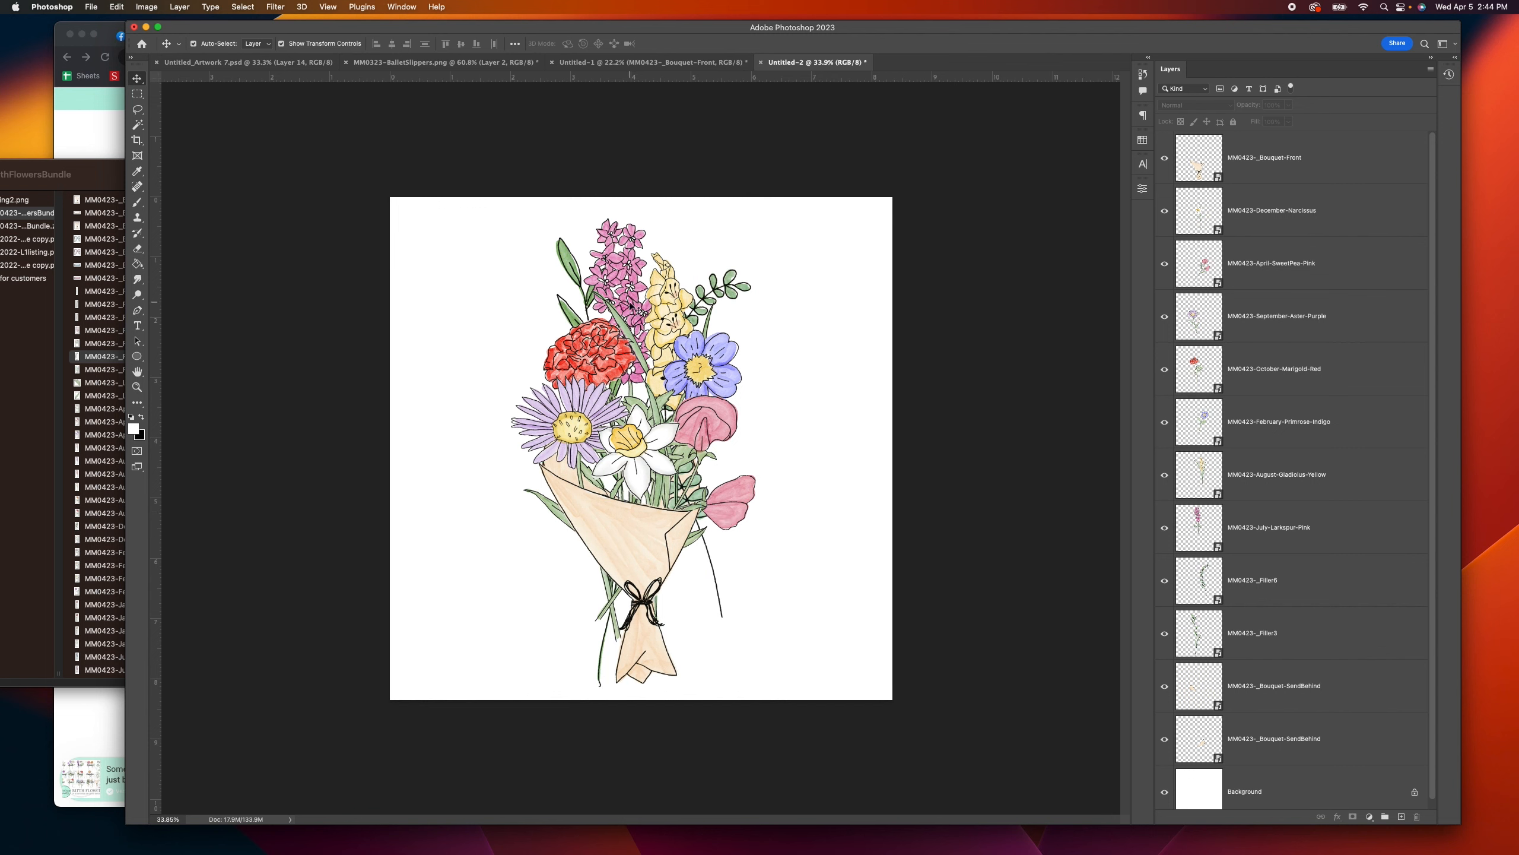
left_click(598, 494)
left_click(117, 383)
left_click_drag(146, 388, 641, 448)
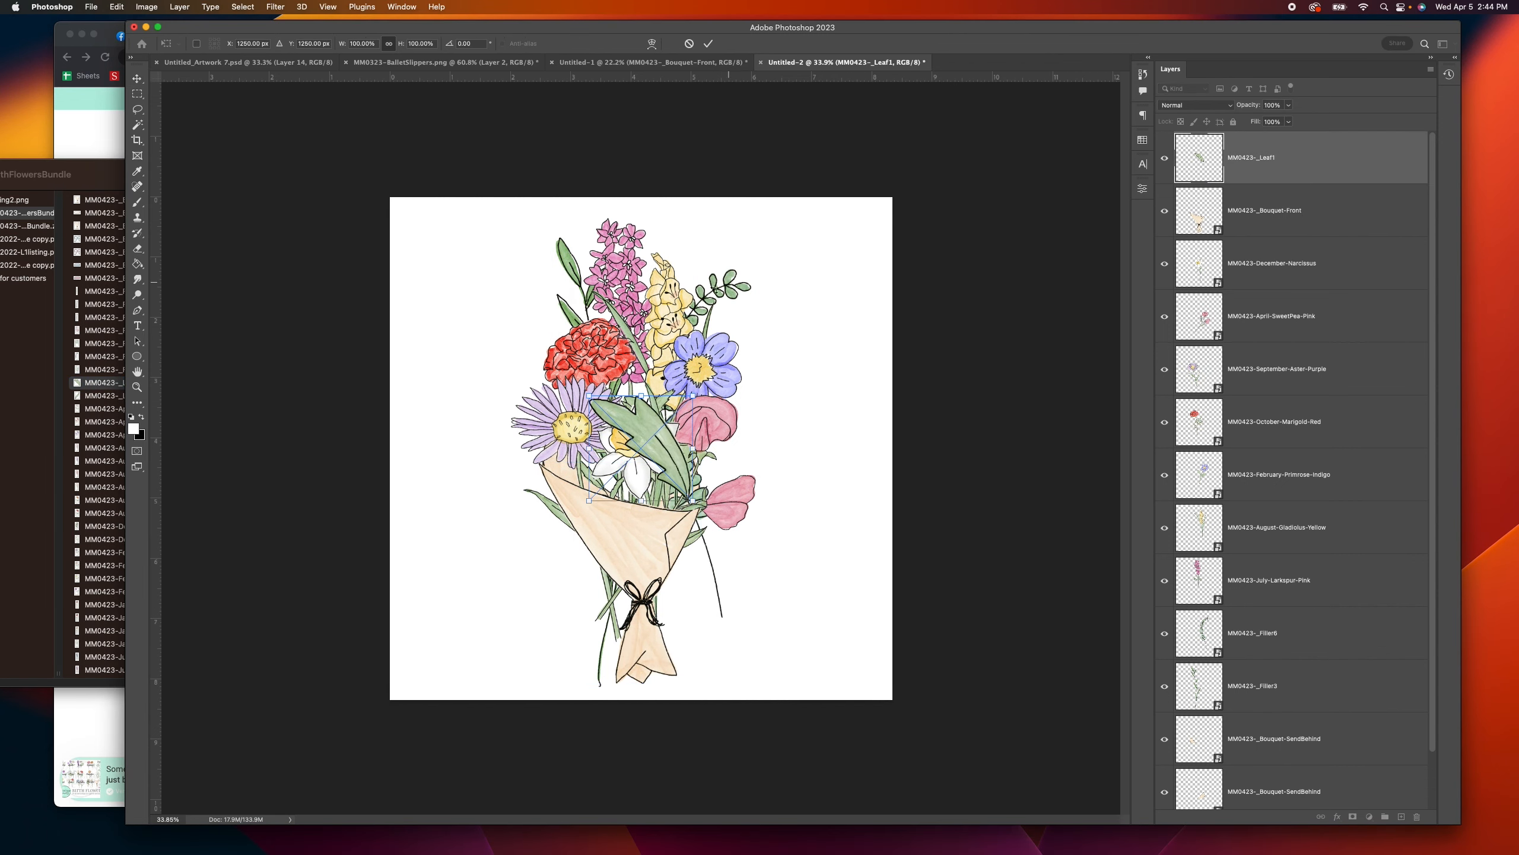
left_click_drag(640, 448, 754, 419)
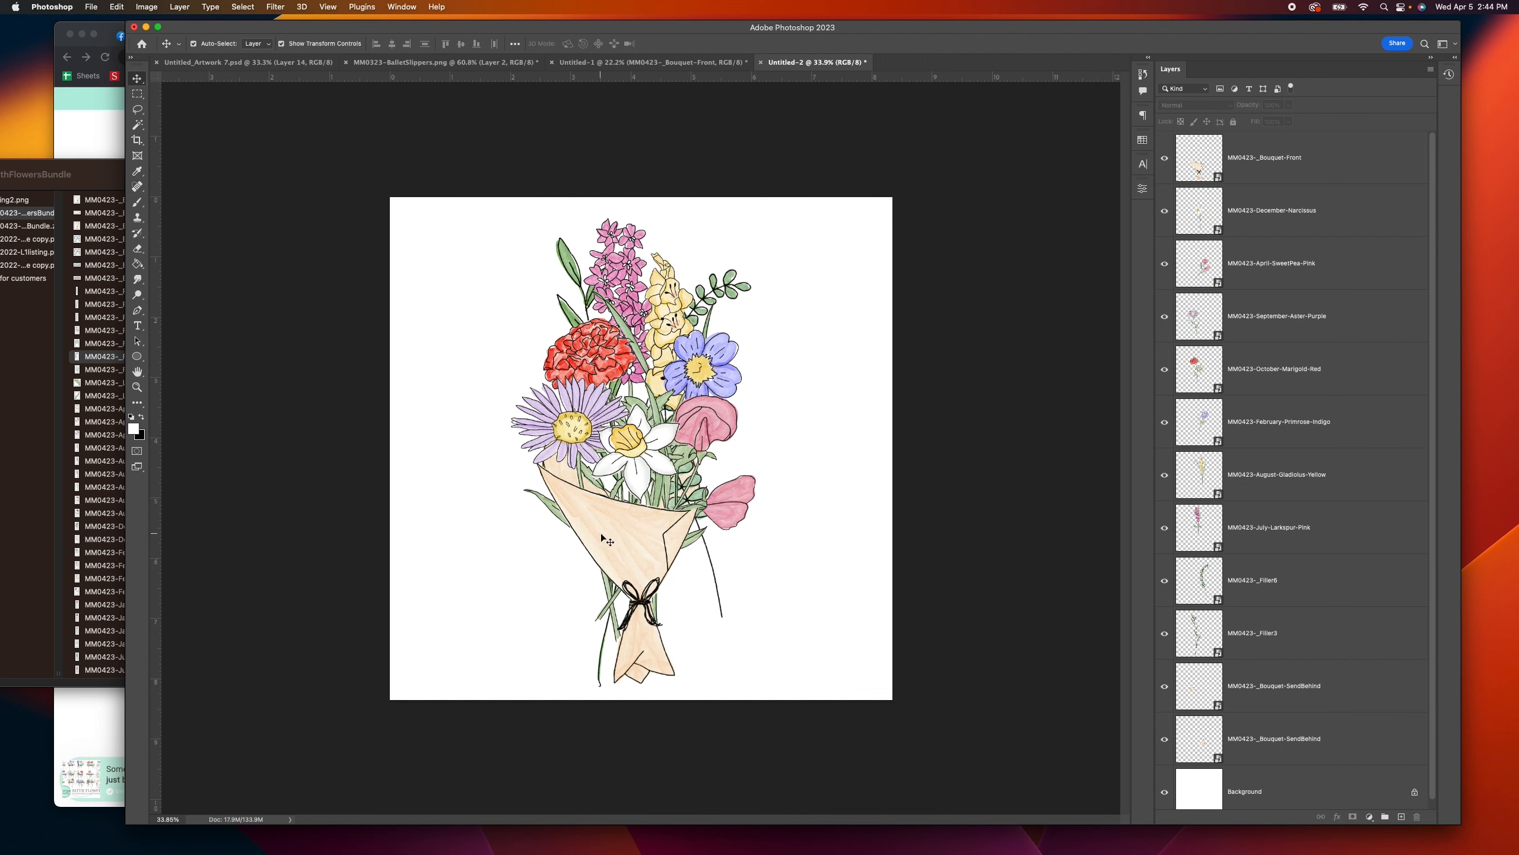
Step: Nudge the front wrapper slightly to the right and deselect it
left_click_drag(622, 538, 625, 538)
left_click(783, 488)
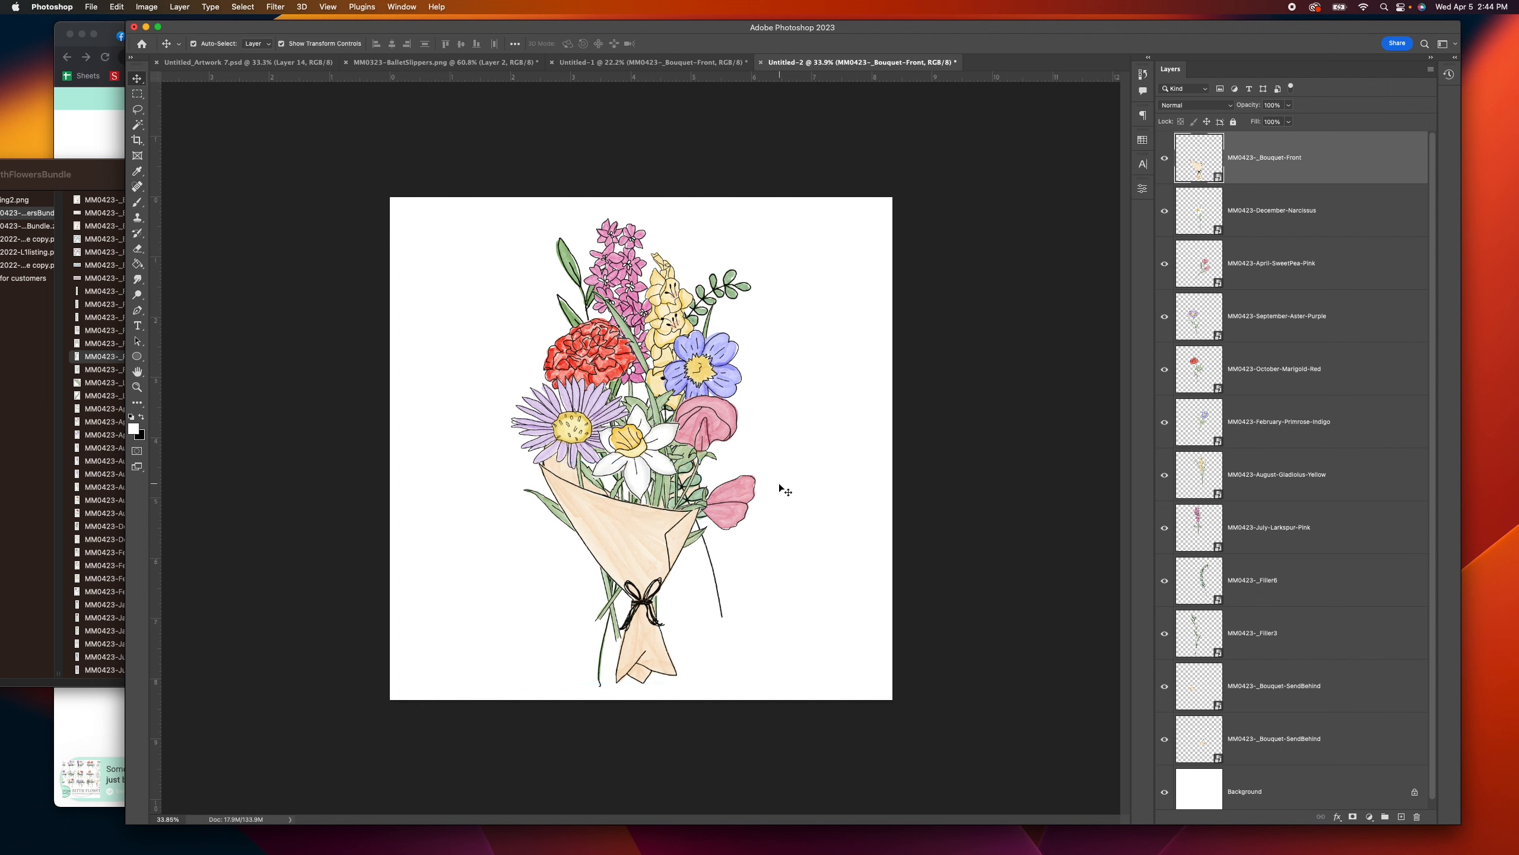
left_click(631, 308)
left_click(804, 352)
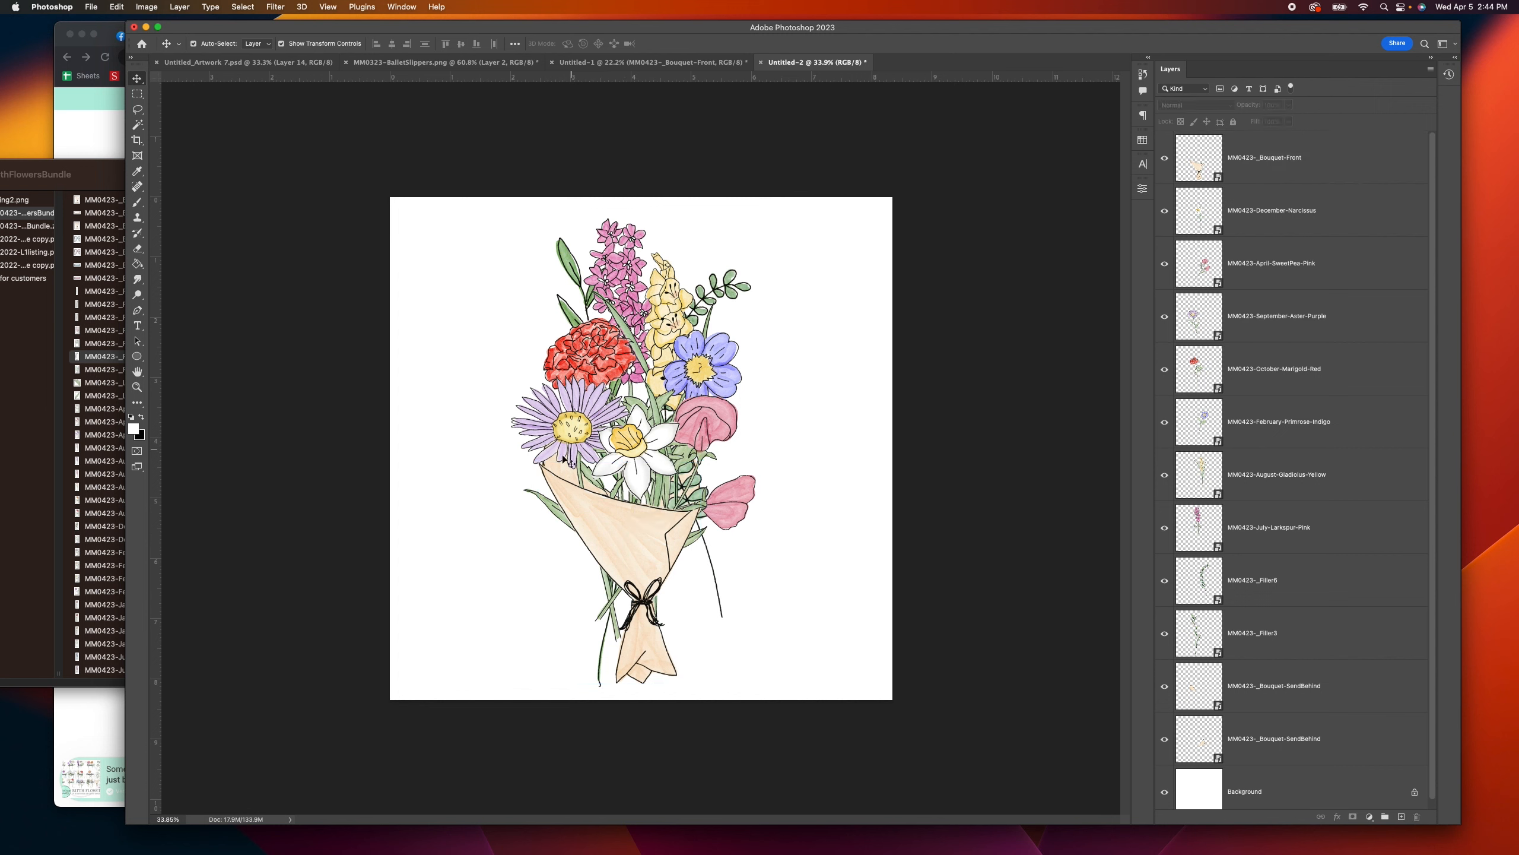
Step: Move the front wrapper down and left to expose the stems, and undo that move
left_click_drag(659, 510, 575, 560)
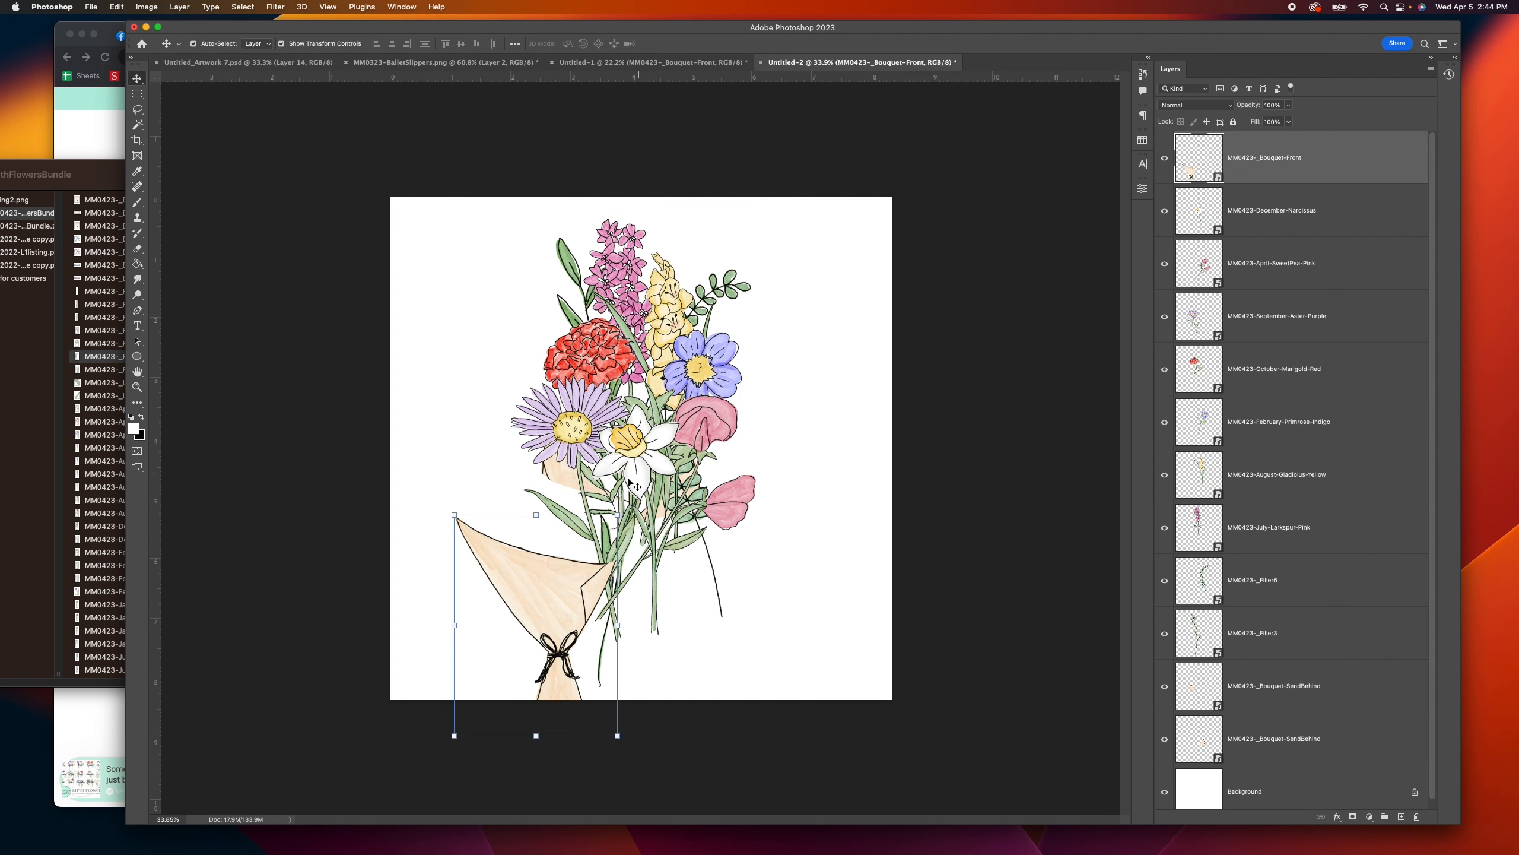
key("super+z")
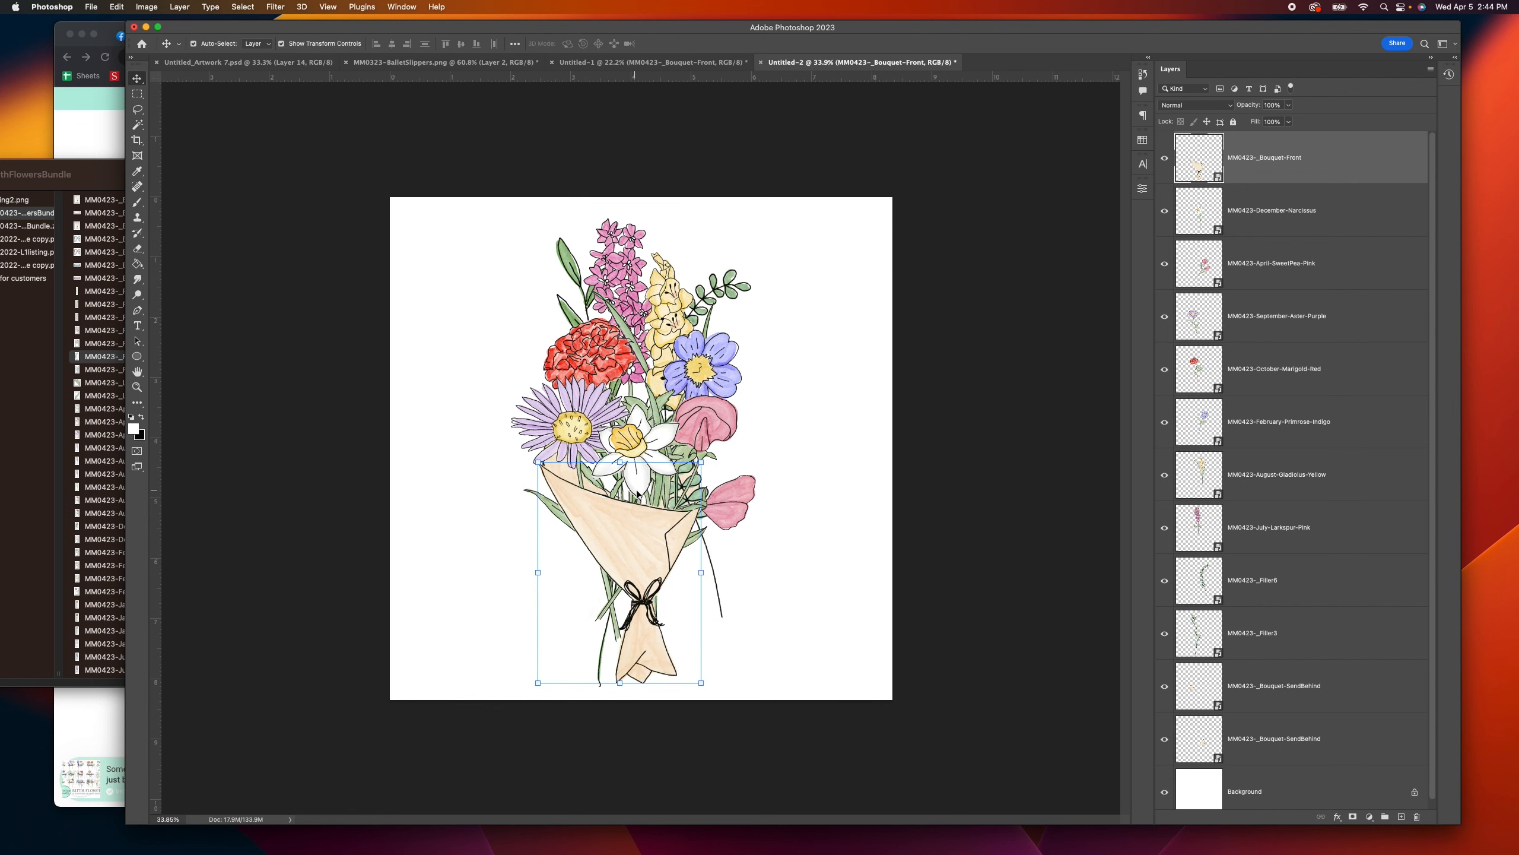
Step: Place MM0423-_Leaf1.png in the wrapper opening below the narcissus and move its layer beneath December-Narcissus
left_click(124, 181)
left_click(149, 383)
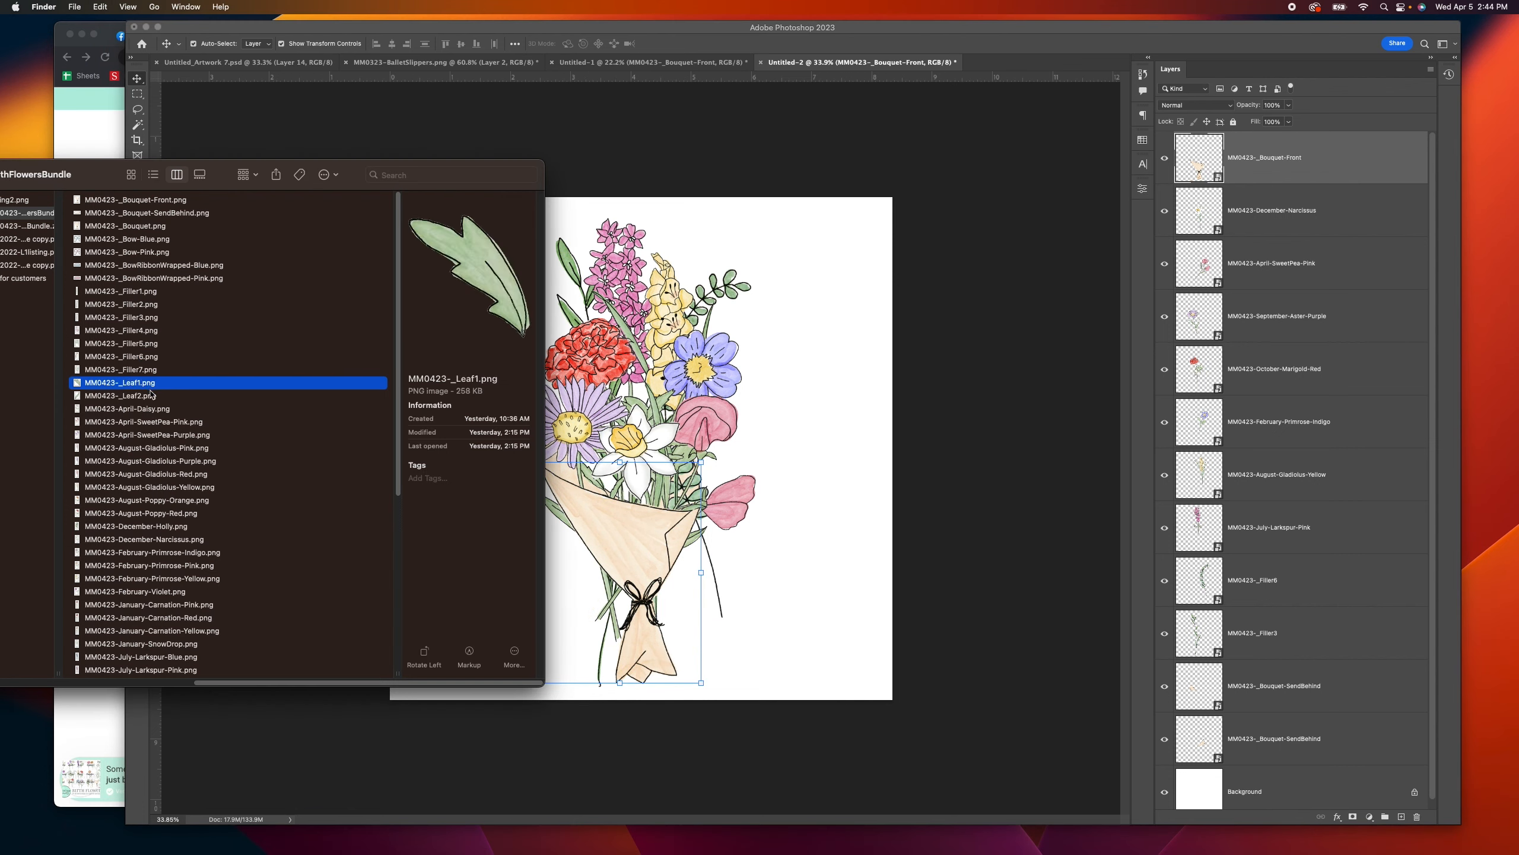
left_click_drag(706, 349, 809, 353)
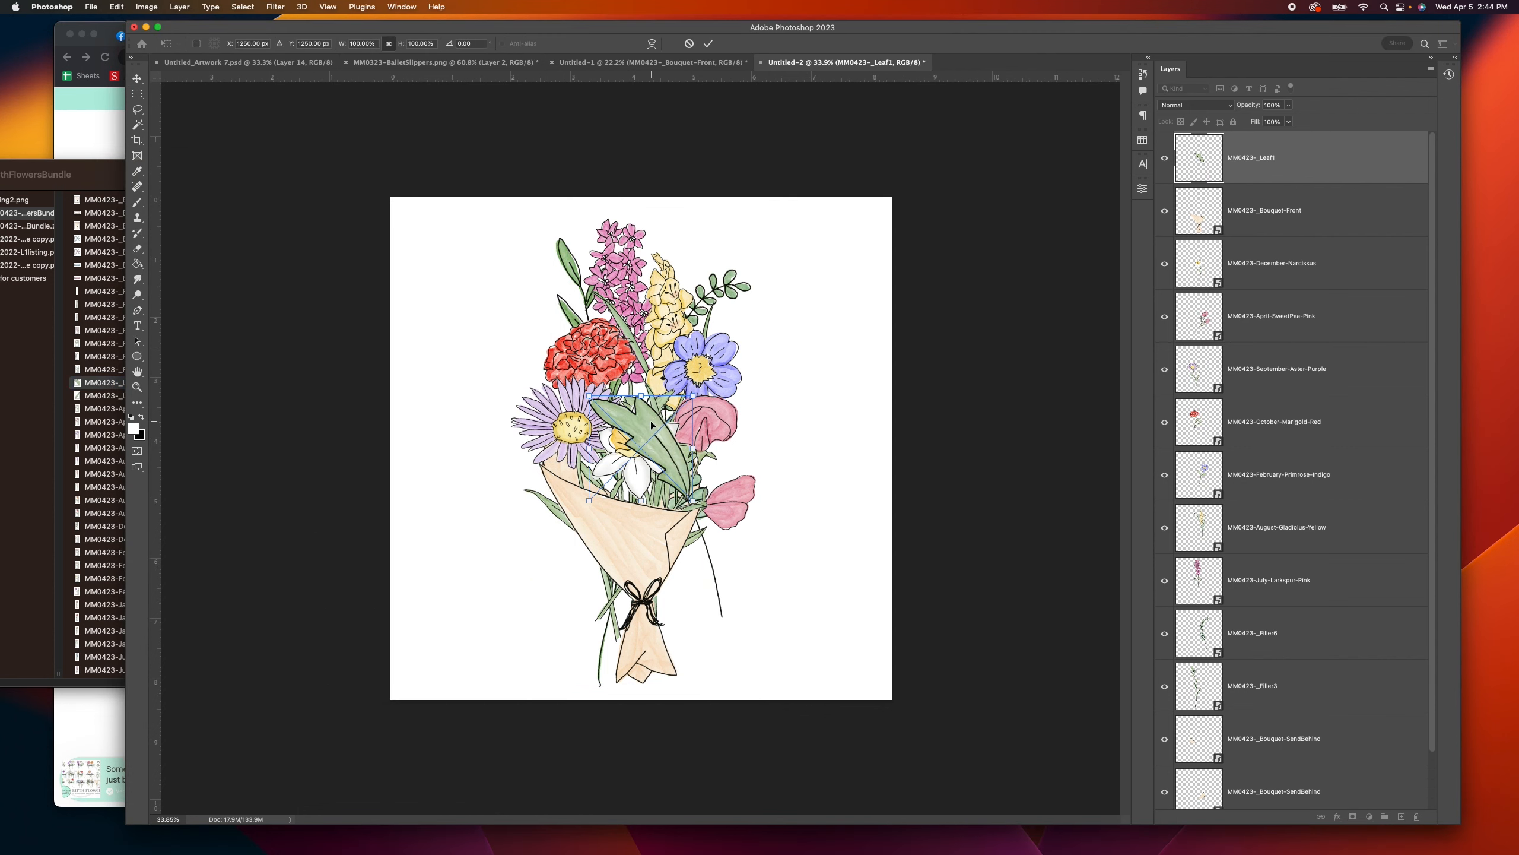
left_click_drag(652, 425, 625, 479)
key("Return")
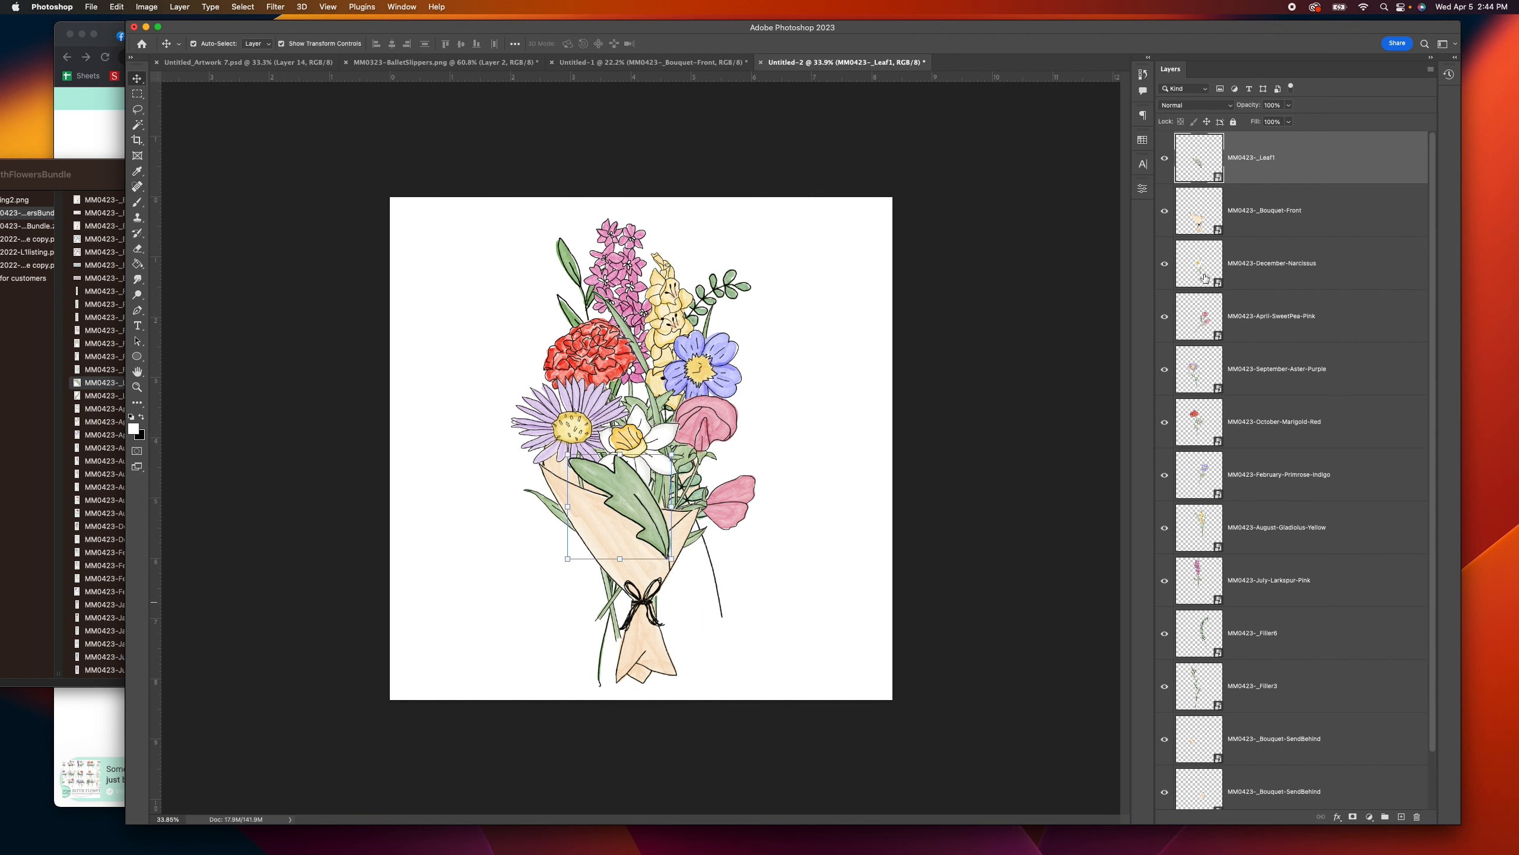
left_click_drag(1259, 168, 1257, 292)
mouse_move(623, 502)
left_mouse_down()
mouse_move(752, 550)
mouse_move(622, 498)
left_mouse_up()
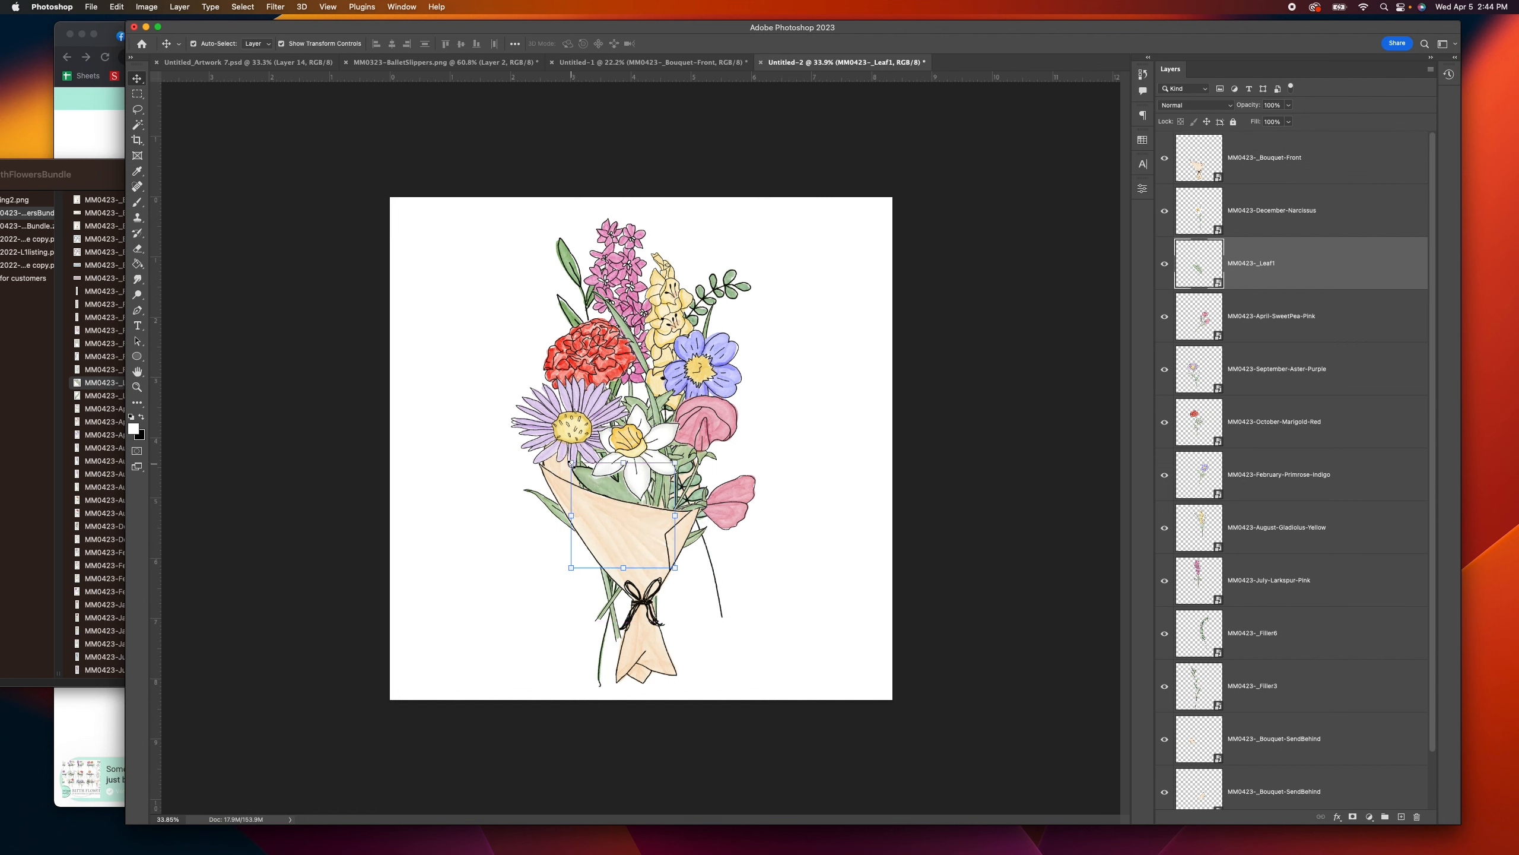
Step: Scale the leaf to about 69%, shift it left below the aster, and move its layer beneath September-Aster-Purple
key("ctrl+t")
mouse_move(622, 486)
left_mouse_down()
mouse_move(606, 461)
mouse_move(584, 473)
mouse_move(643, 473)
mouse_move(611, 480)
left_mouse_up()
left_click_drag(568, 542, 575, 532)
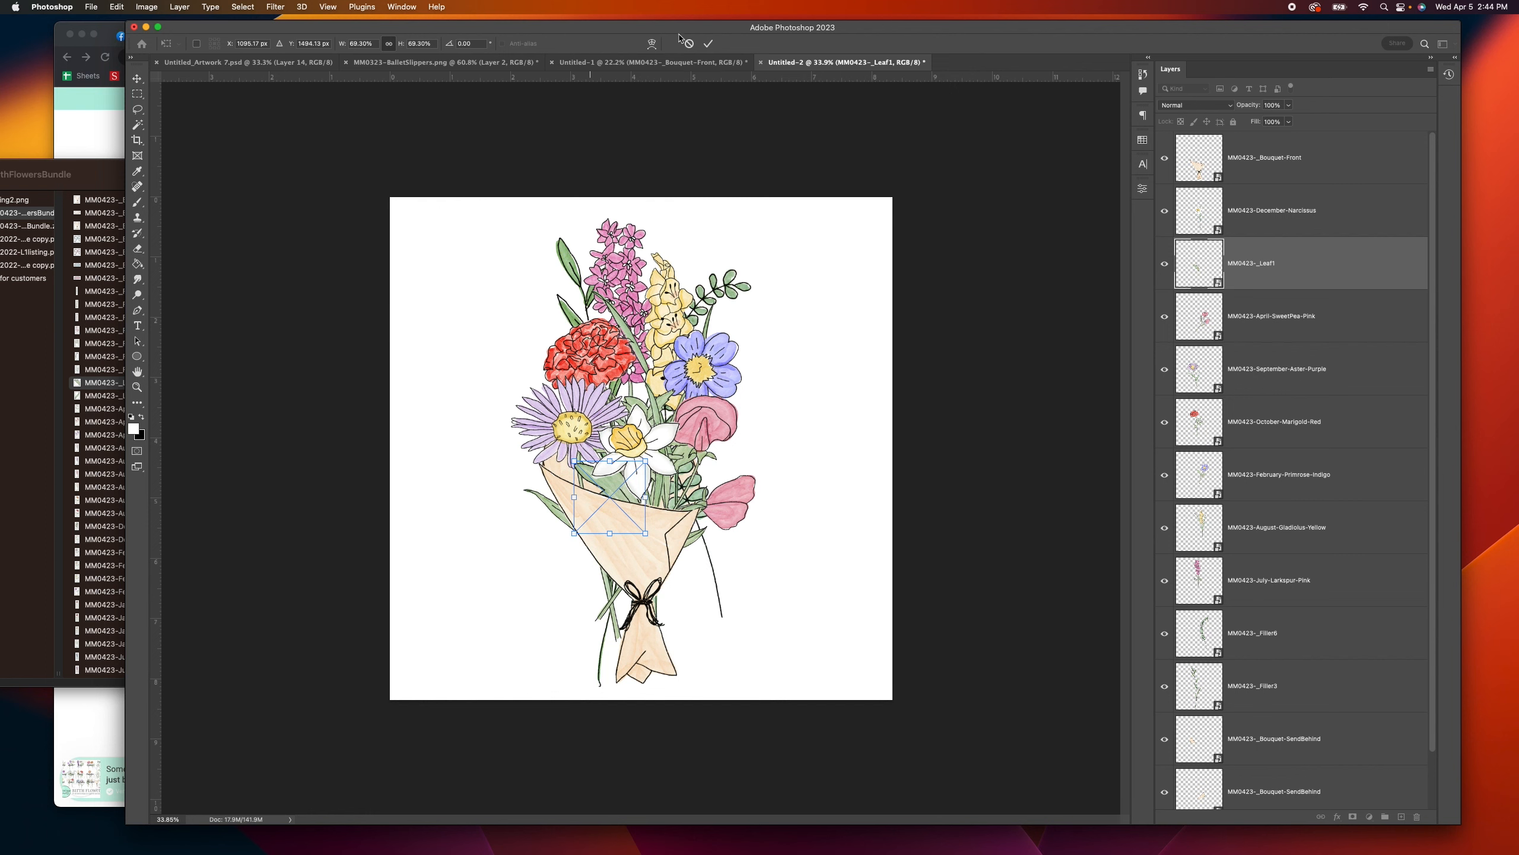
left_click_drag(1256, 263, 1255, 410)
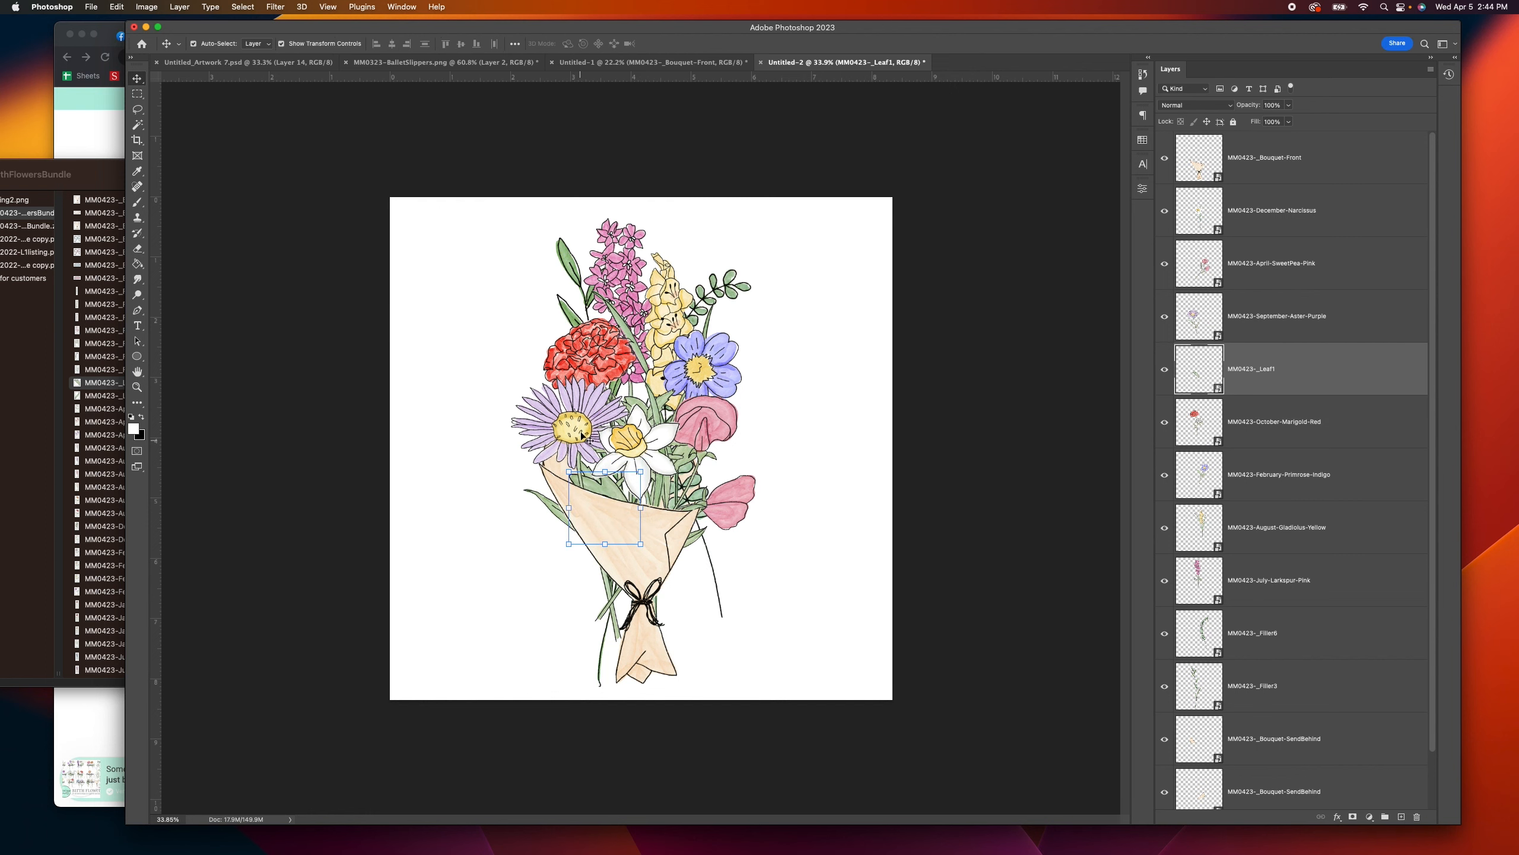
scroll(564, 522, "up", 14)
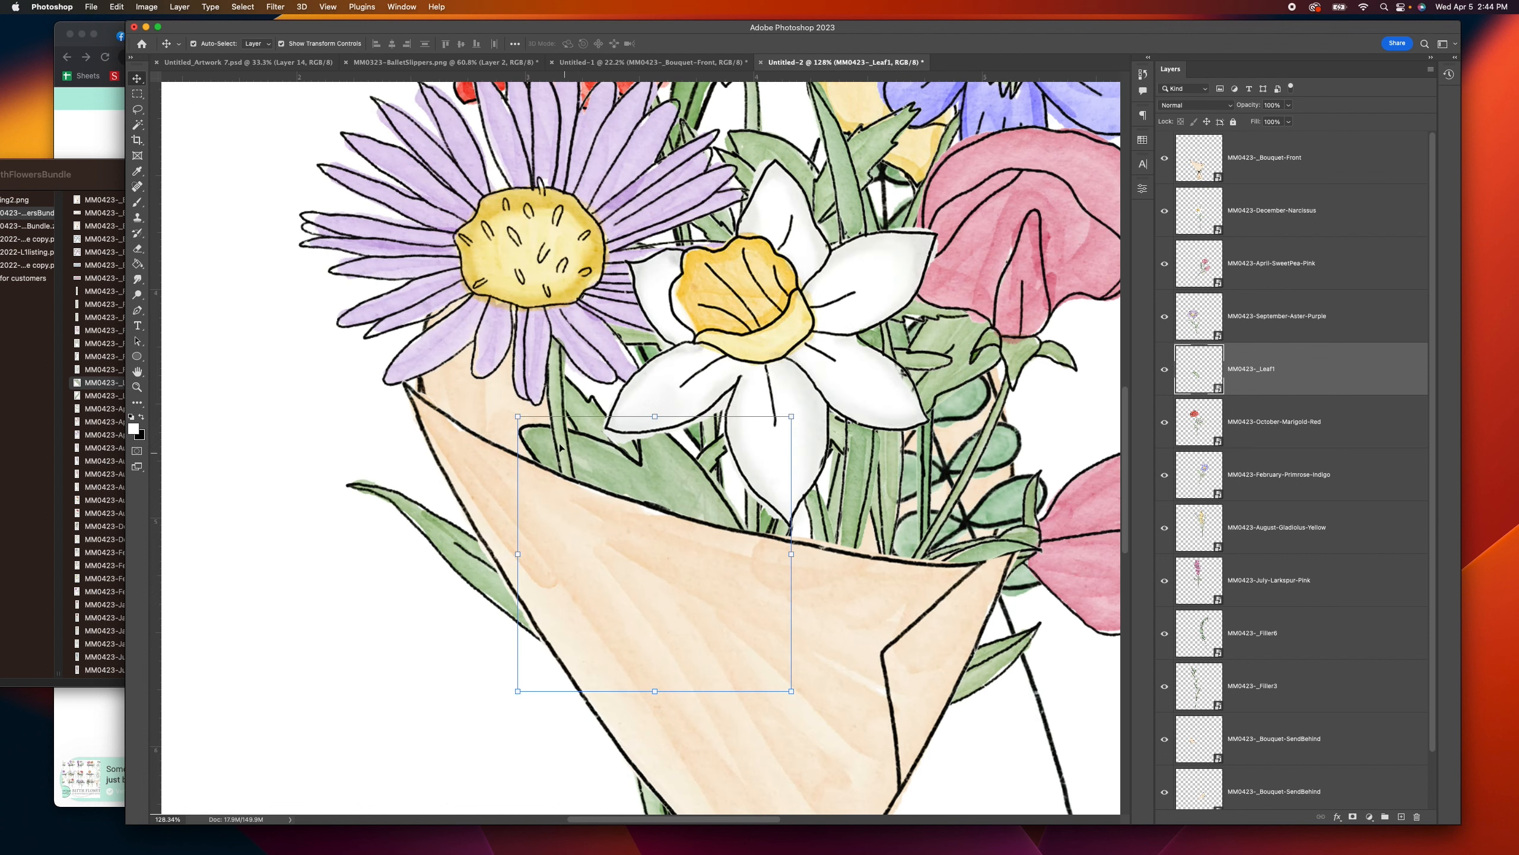
Step: Try the Leaf1 layer above April-SweetPea-Pink, return it beneath September-Aster-Purple, and deselect it
key("super+bracketright")
key("super+bracketright")
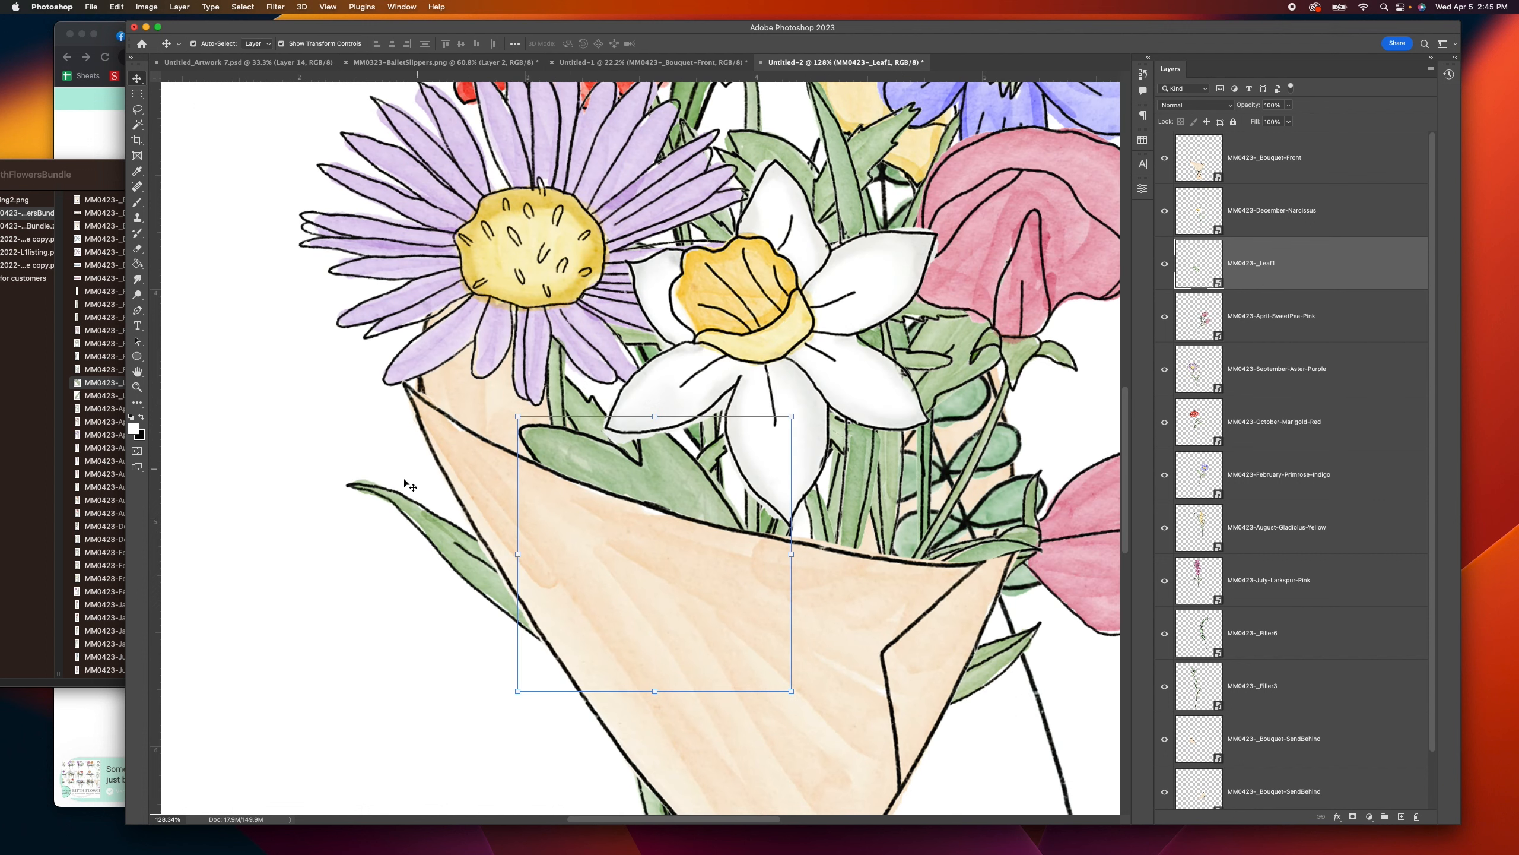
left_click_drag(1265, 281, 1268, 388)
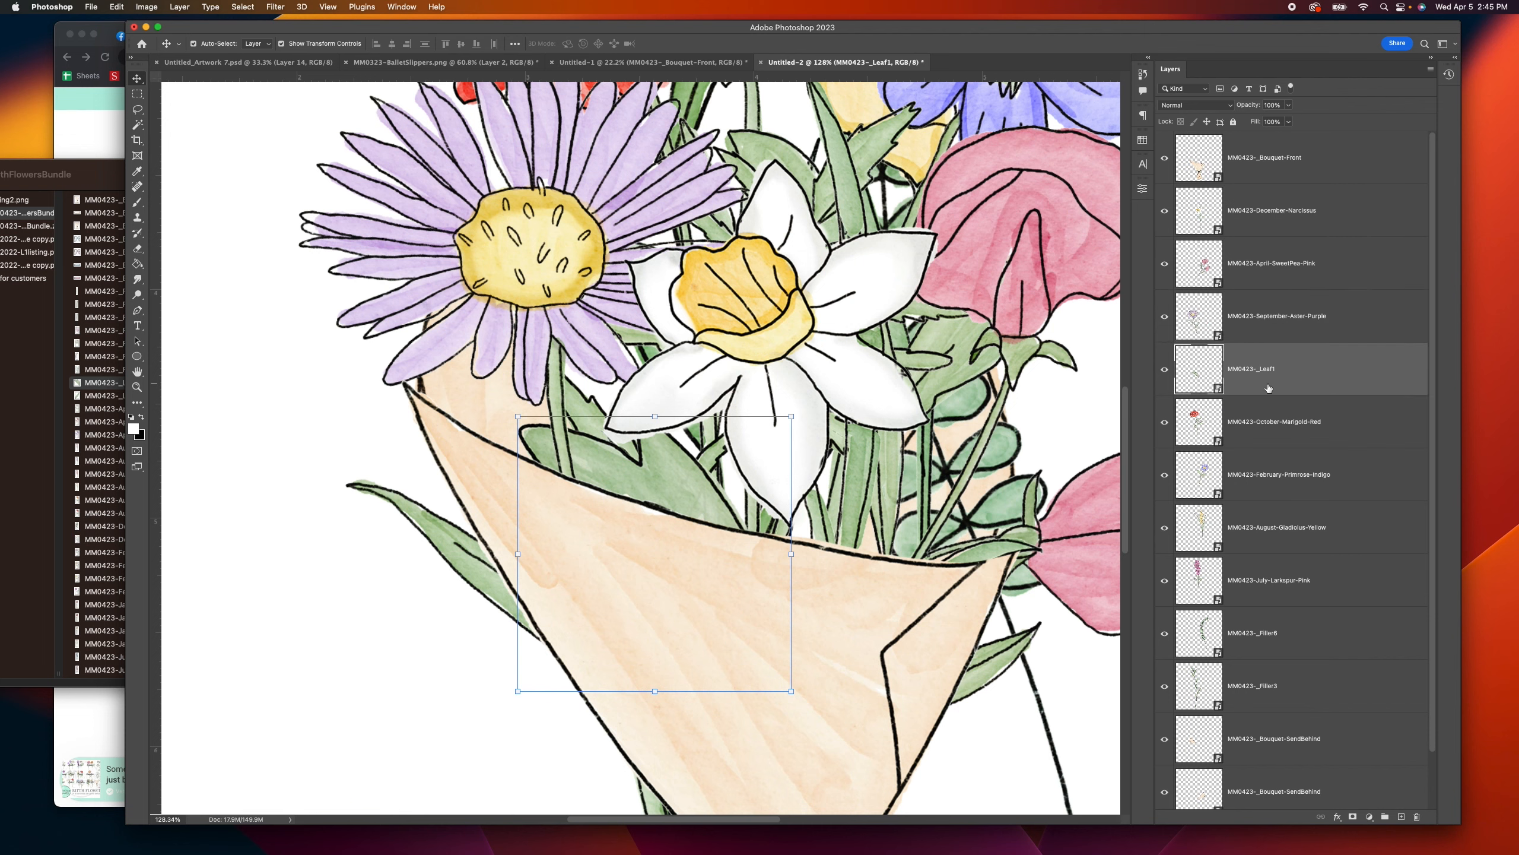
left_click(311, 515)
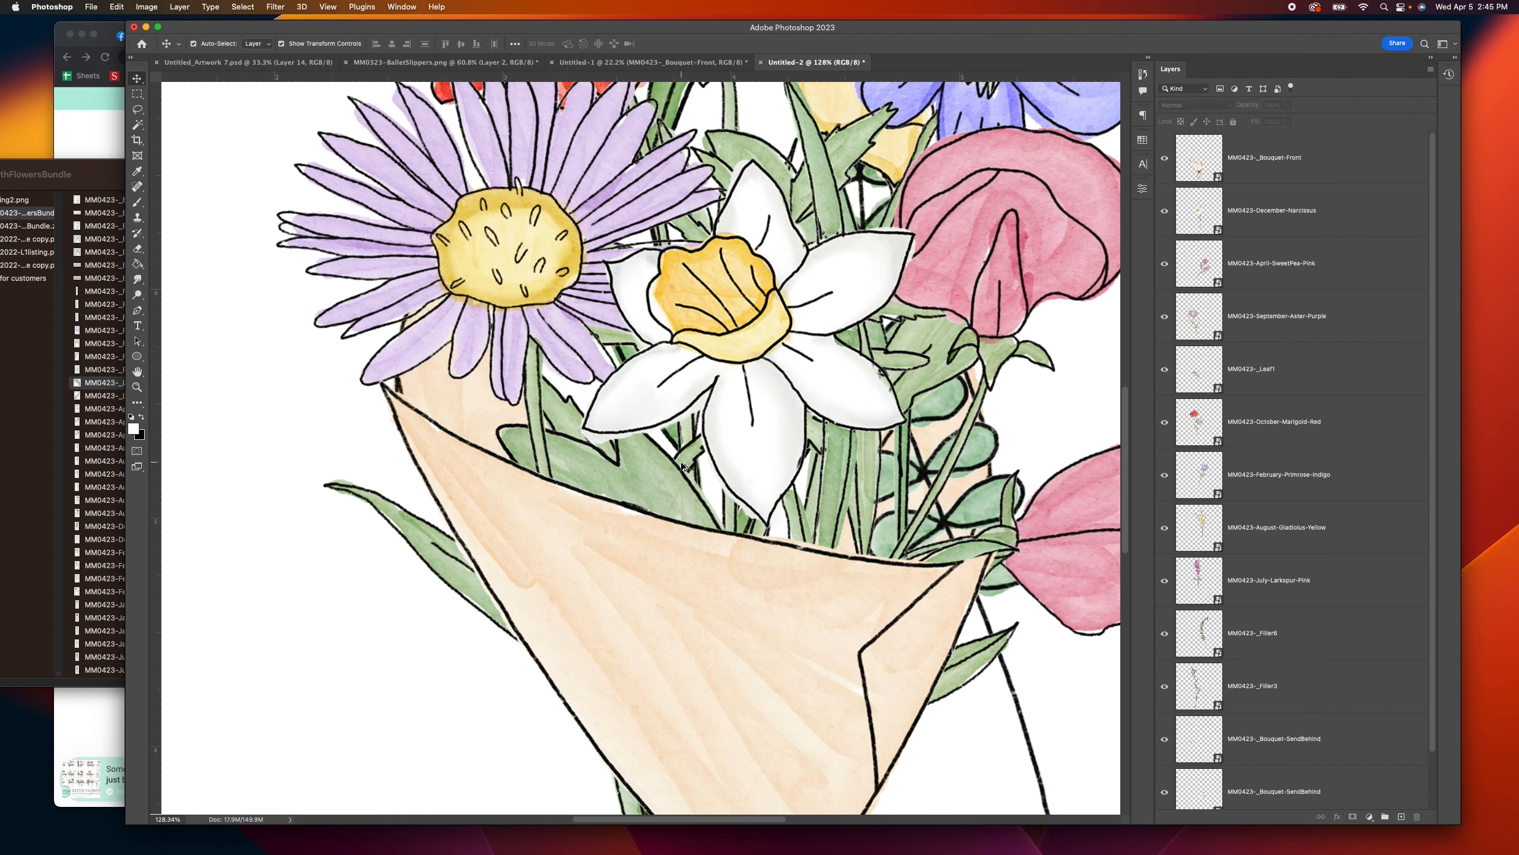
Step: Shift the leaf below the narcissus slightly upward behind the flowers and deselect it
scroll(637, 449, "down", 5)
left_click(666, 497)
left_click_drag(670, 496, 660, 443)
left_click(481, 558)
scroll(552, 545, "right", 1)
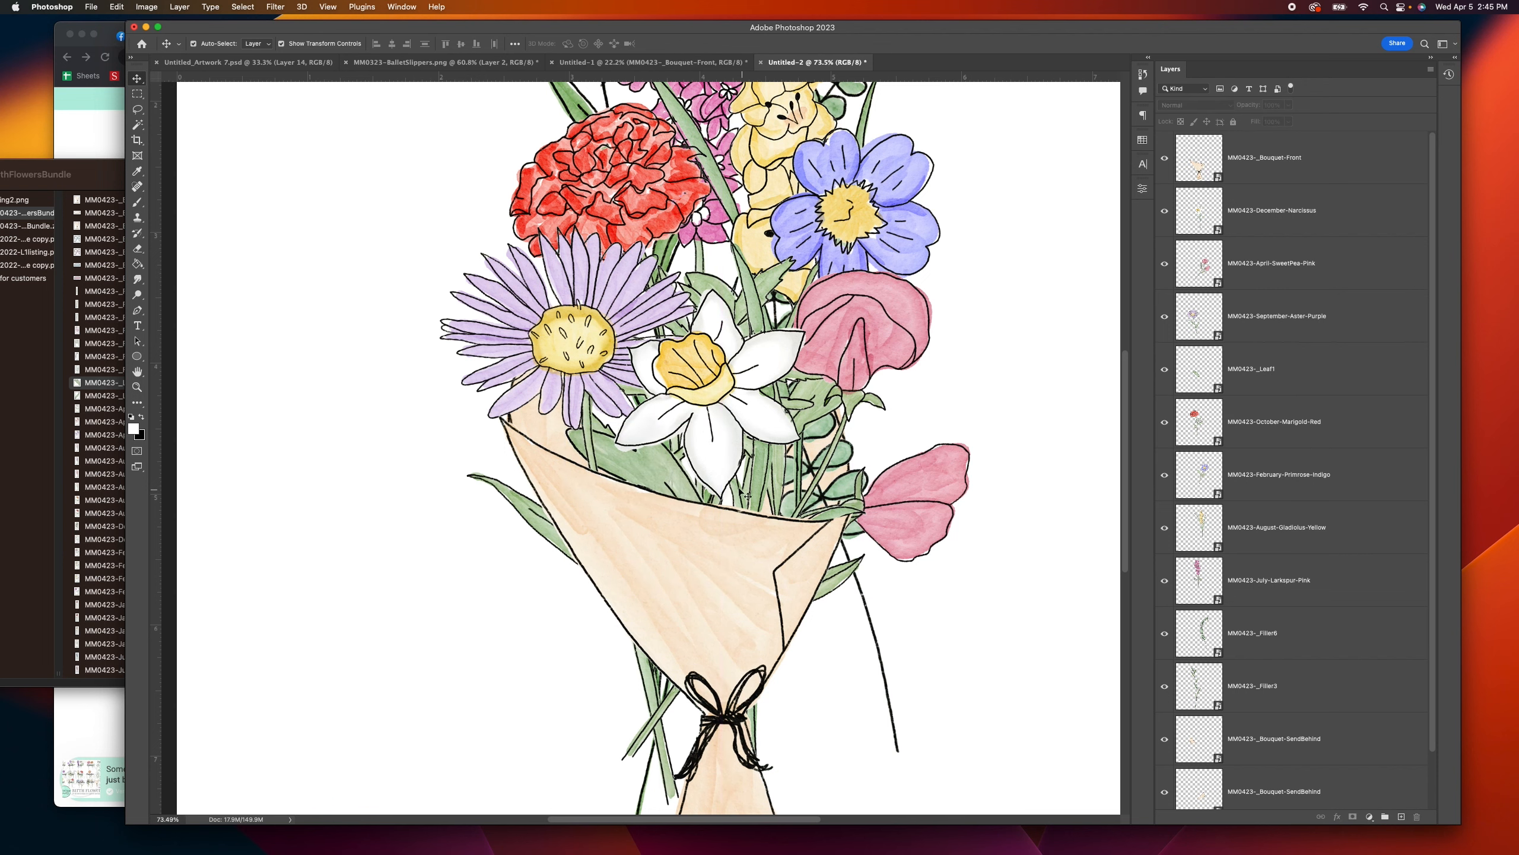
Step: Place MM0423-_Leaf2.png directly above the Leaf1 layer and position it in the wrapper opening below the pink sweet pea
left_click(665, 489)
left_click(75, 180)
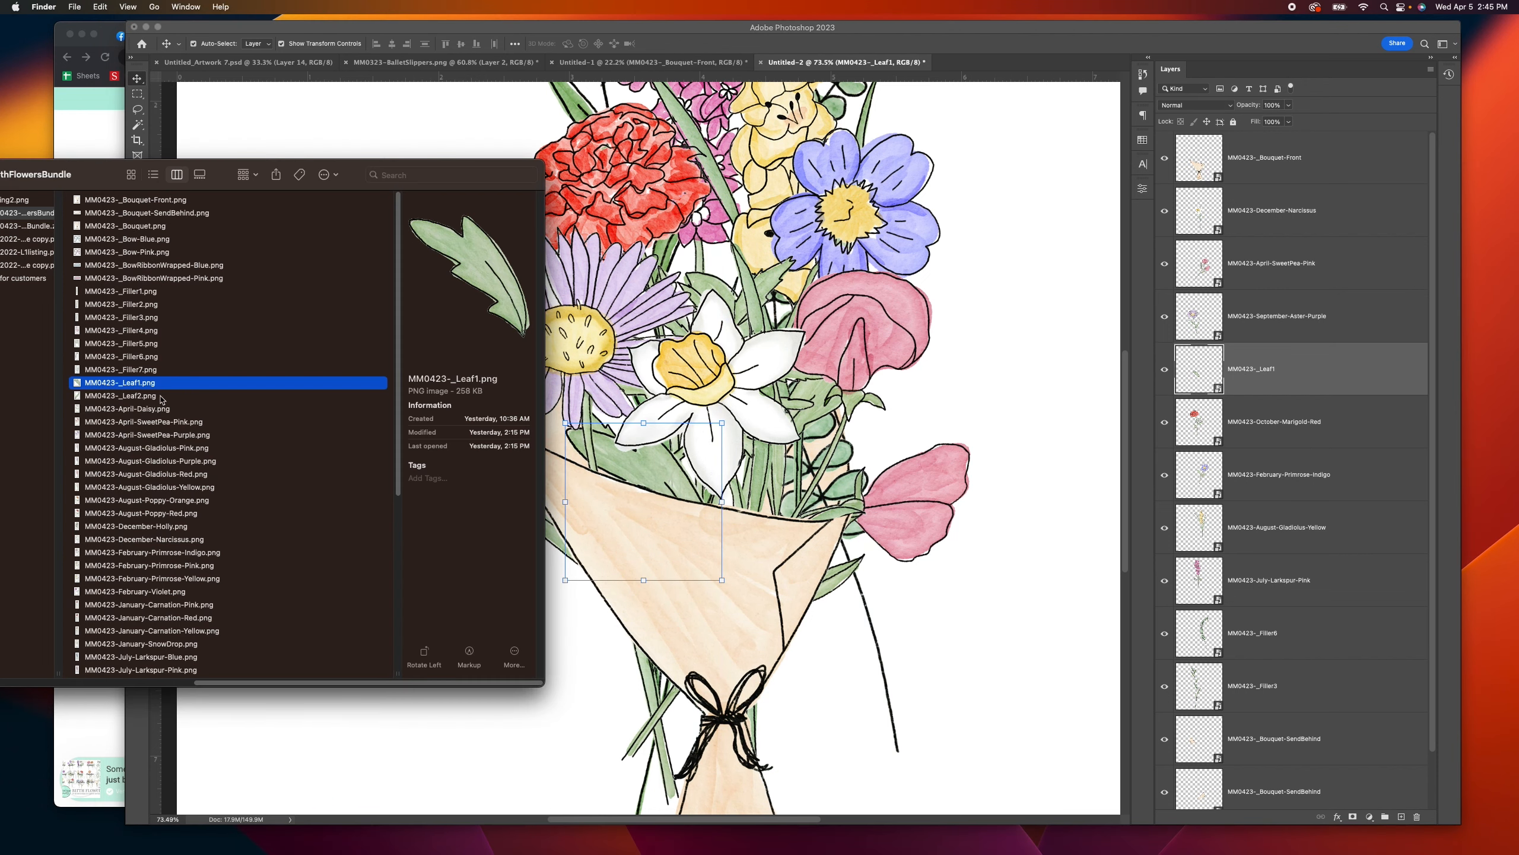
left_click_drag(154, 397, 822, 423)
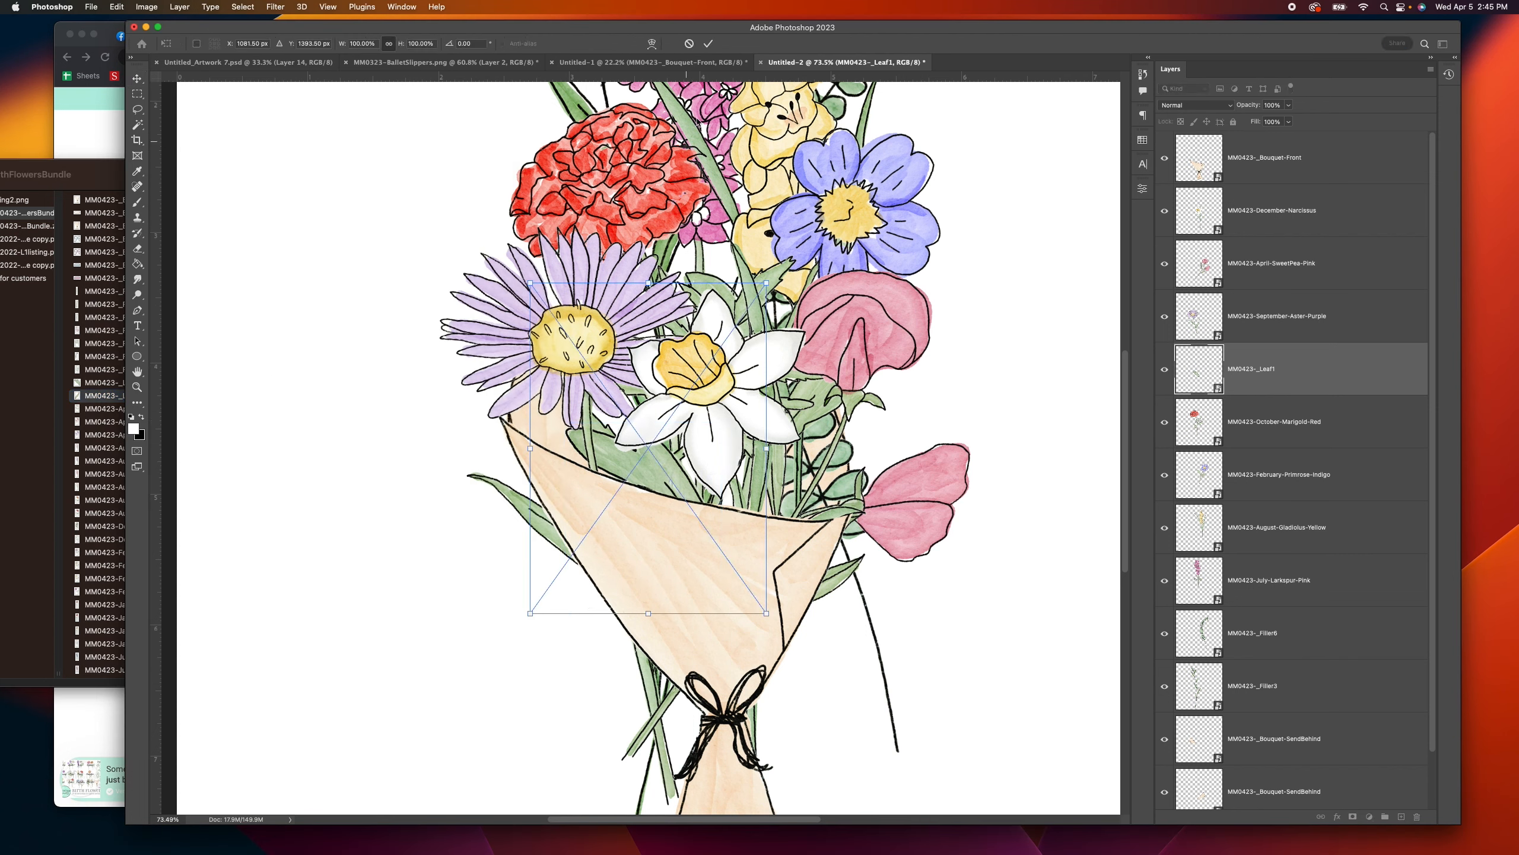
left_click_drag(926, 390, 926, 441)
left_click_drag(867, 407, 826, 441)
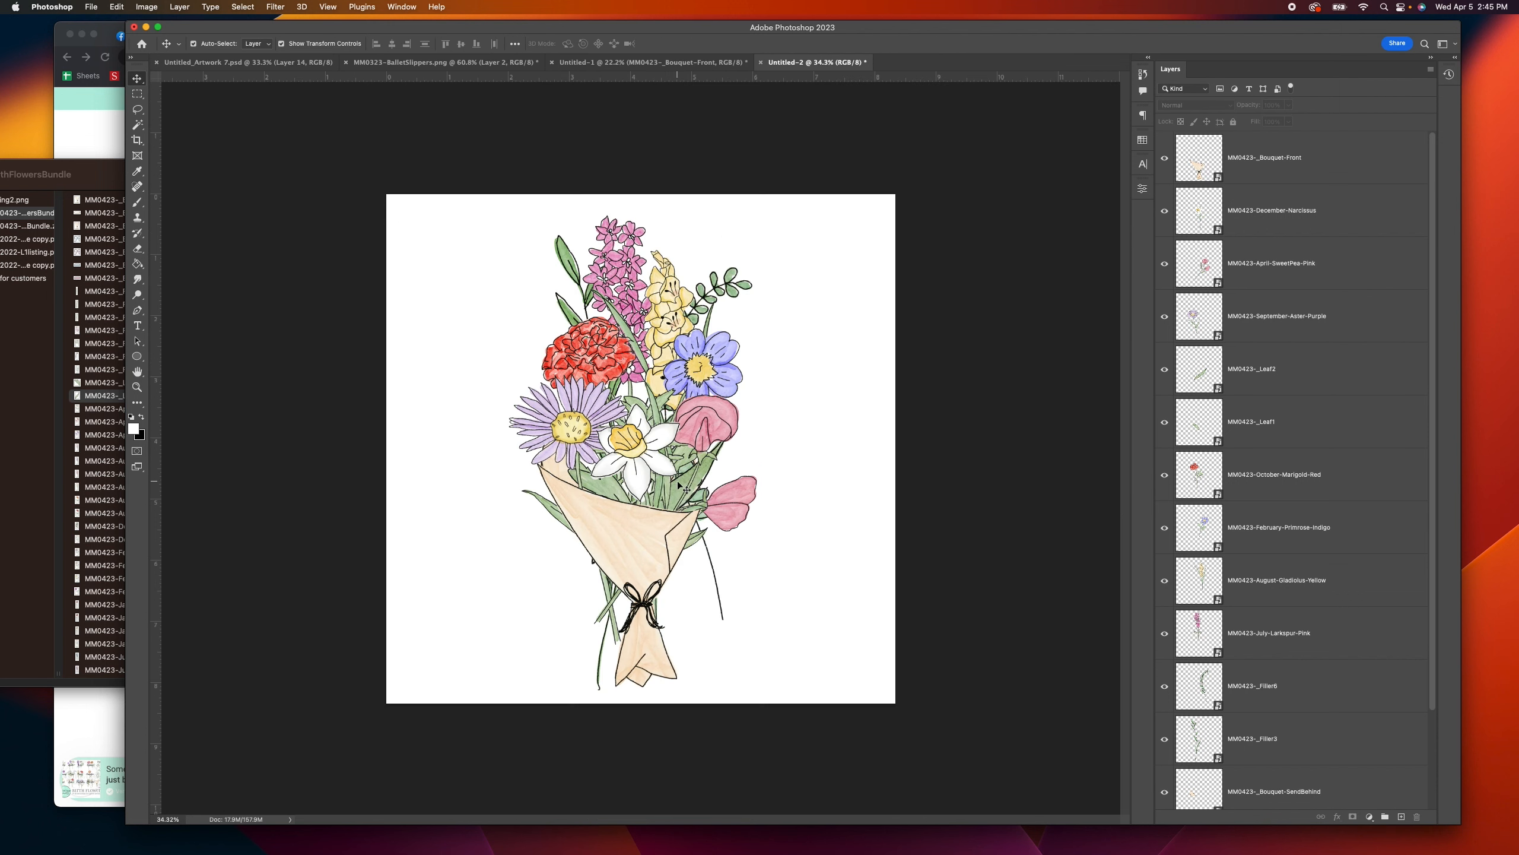
Step: Move the Leaf2 layer above September-Aster-Purple, scale the leaf down slightly, and rotate it to about 11.5° beside the sweet pea stem
left_click(682, 488)
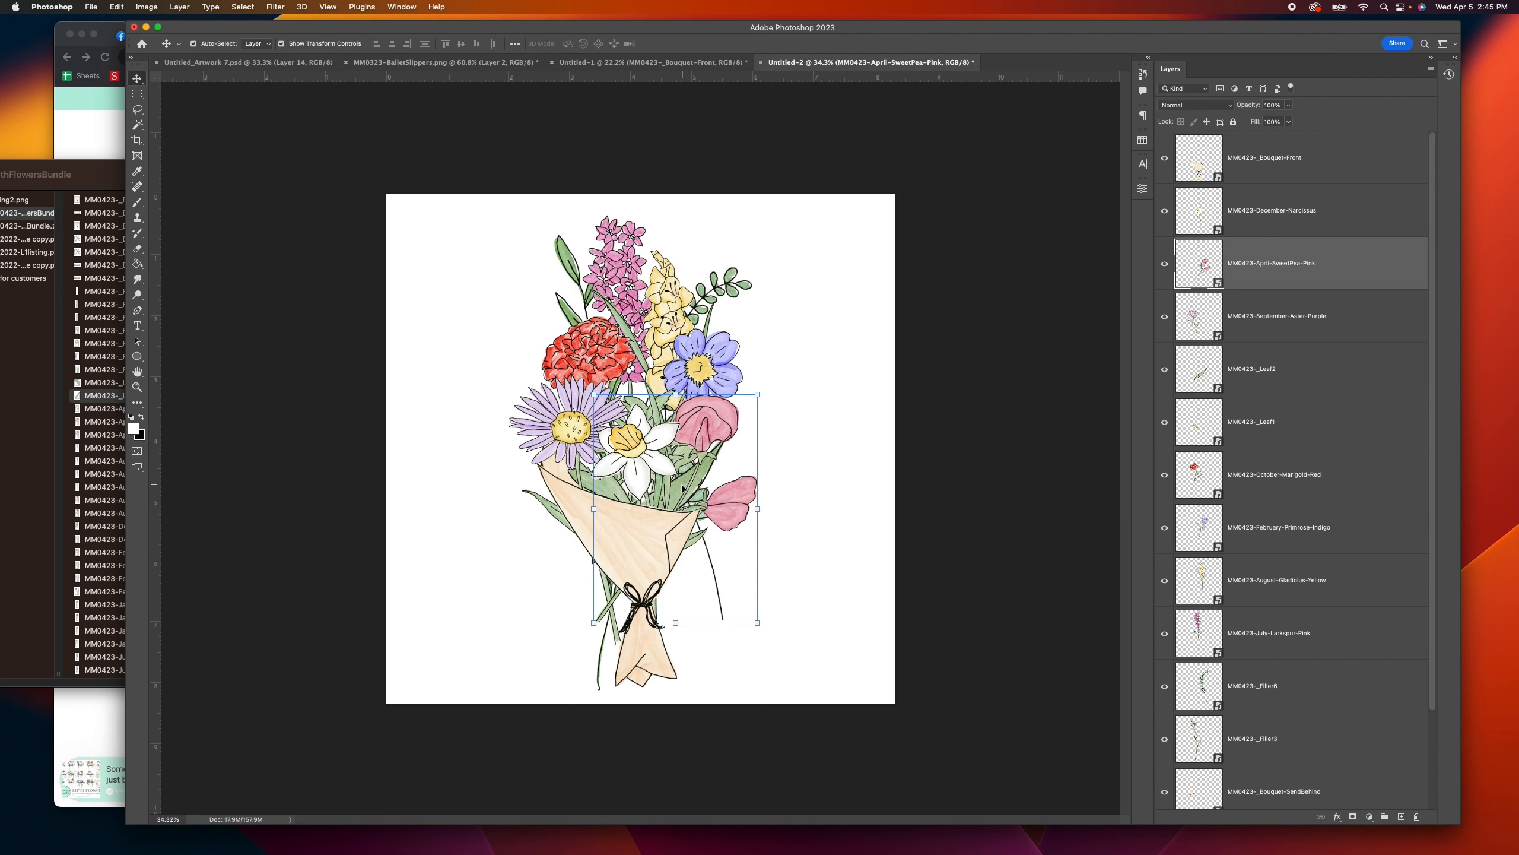
left_click_drag(1253, 388, 1272, 331)
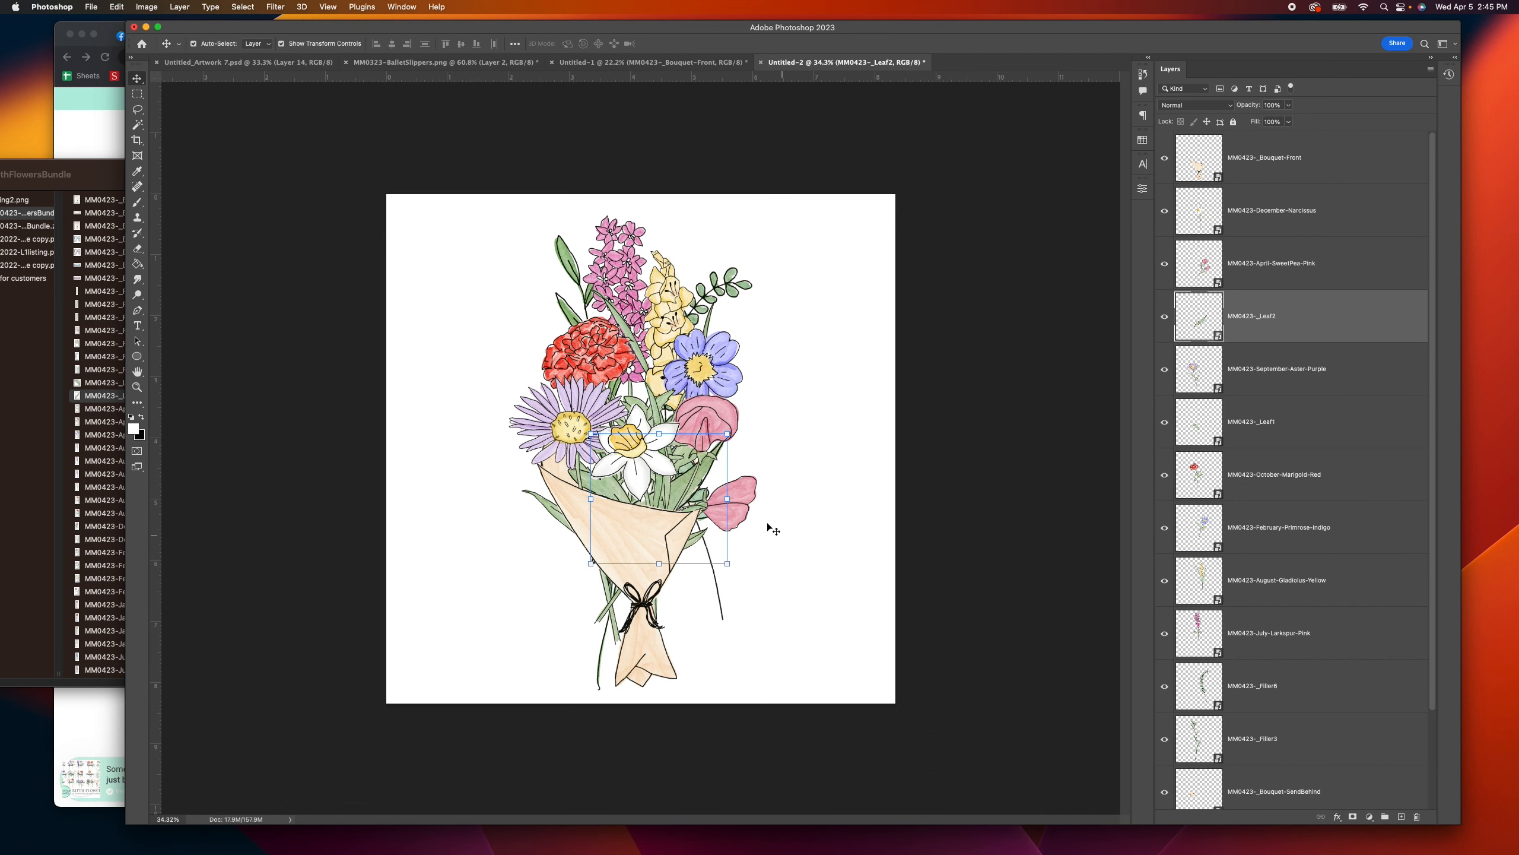
left_click_drag(728, 435, 692, 483)
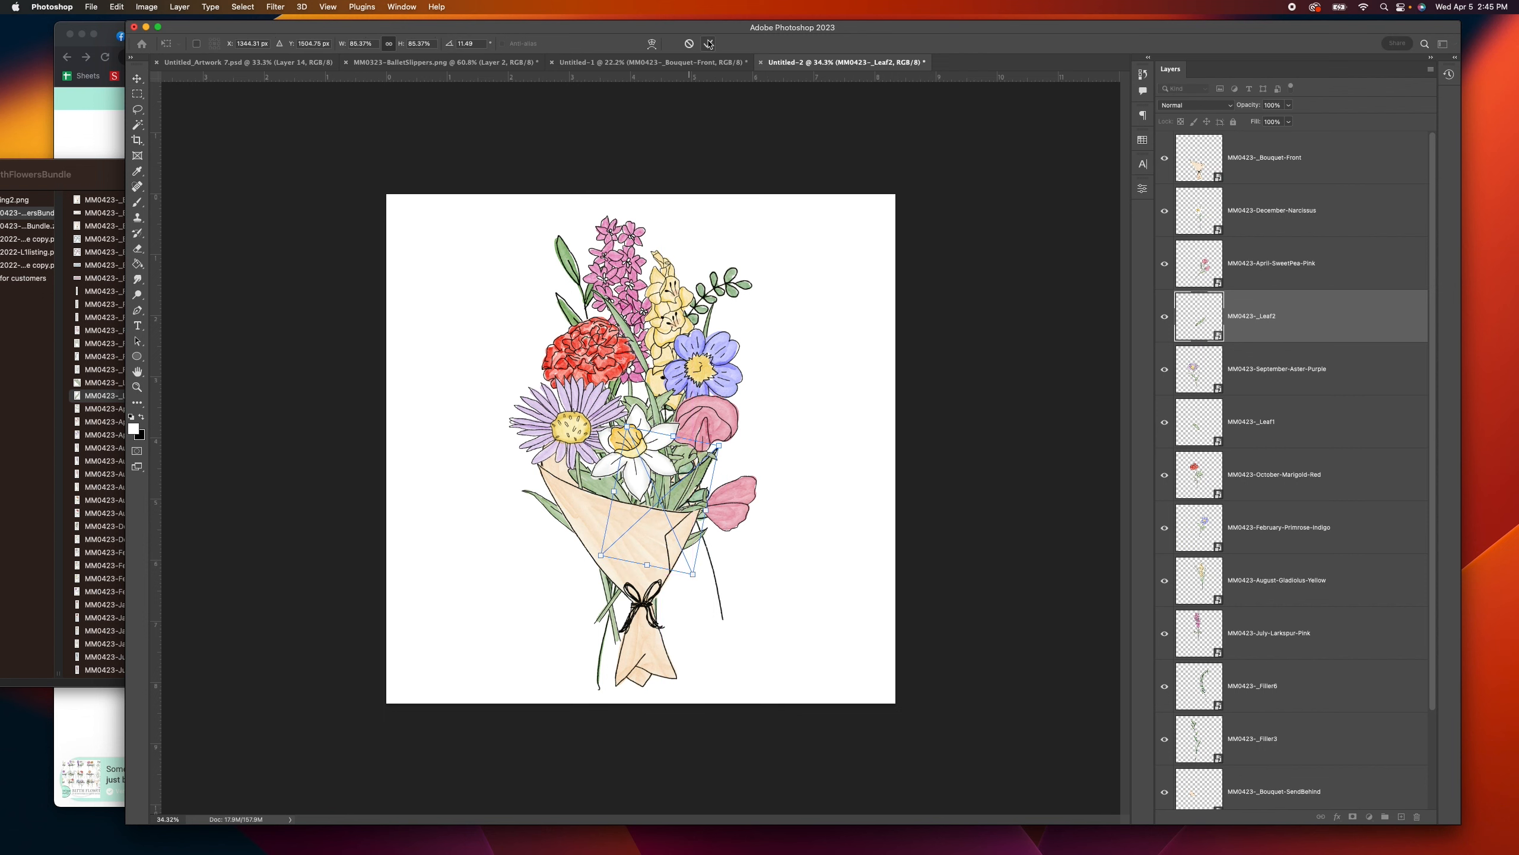
left_click(708, 44)
left_click(973, 532)
scroll(701, 503, "up", 5)
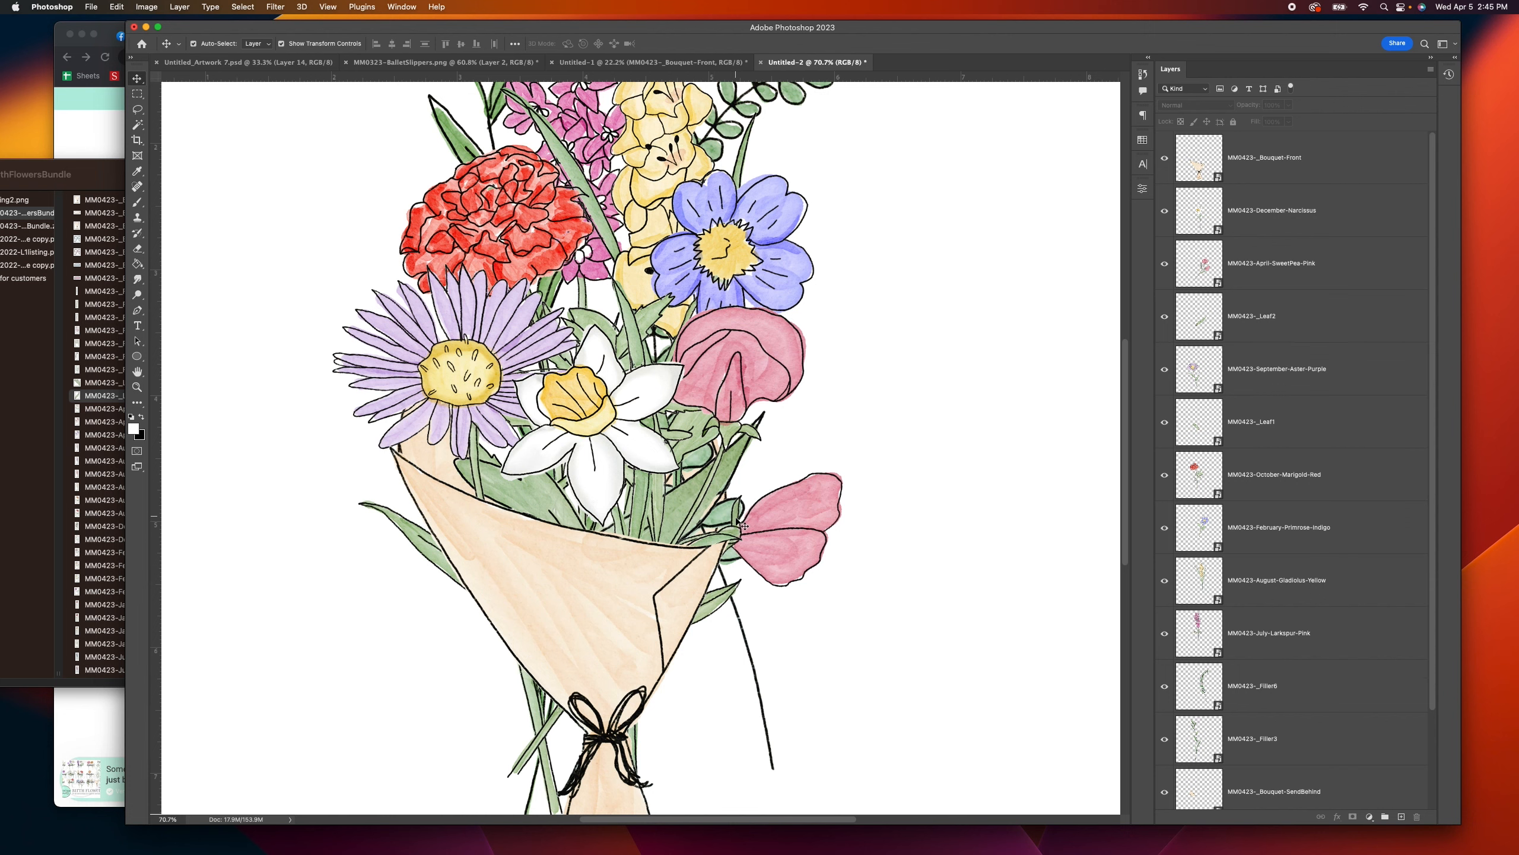
scroll(744, 525, "down", 3)
scroll(665, 405, "down", 3)
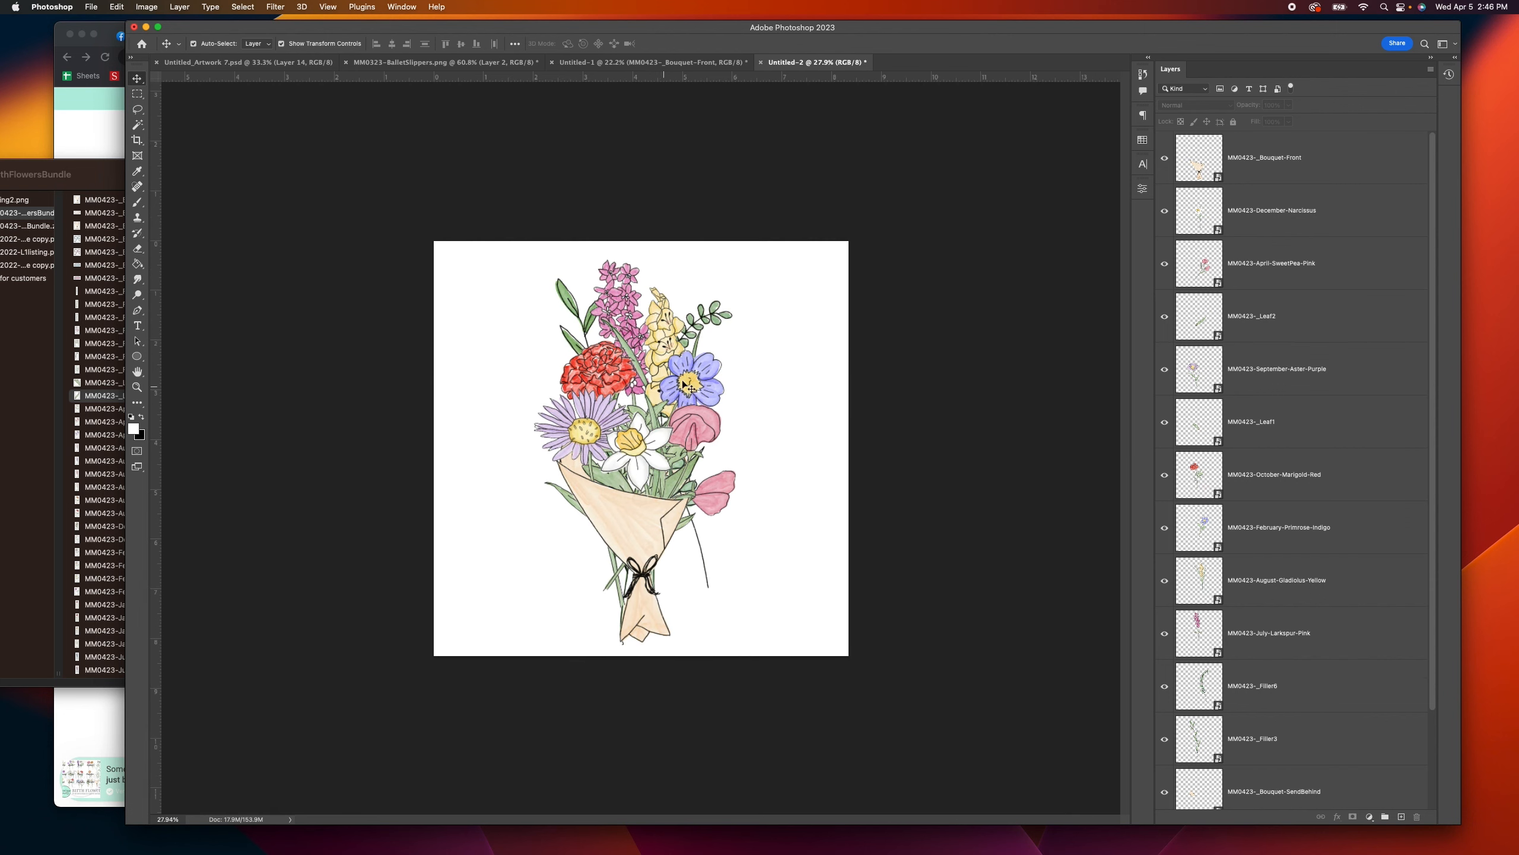
left_click(1275, 220)
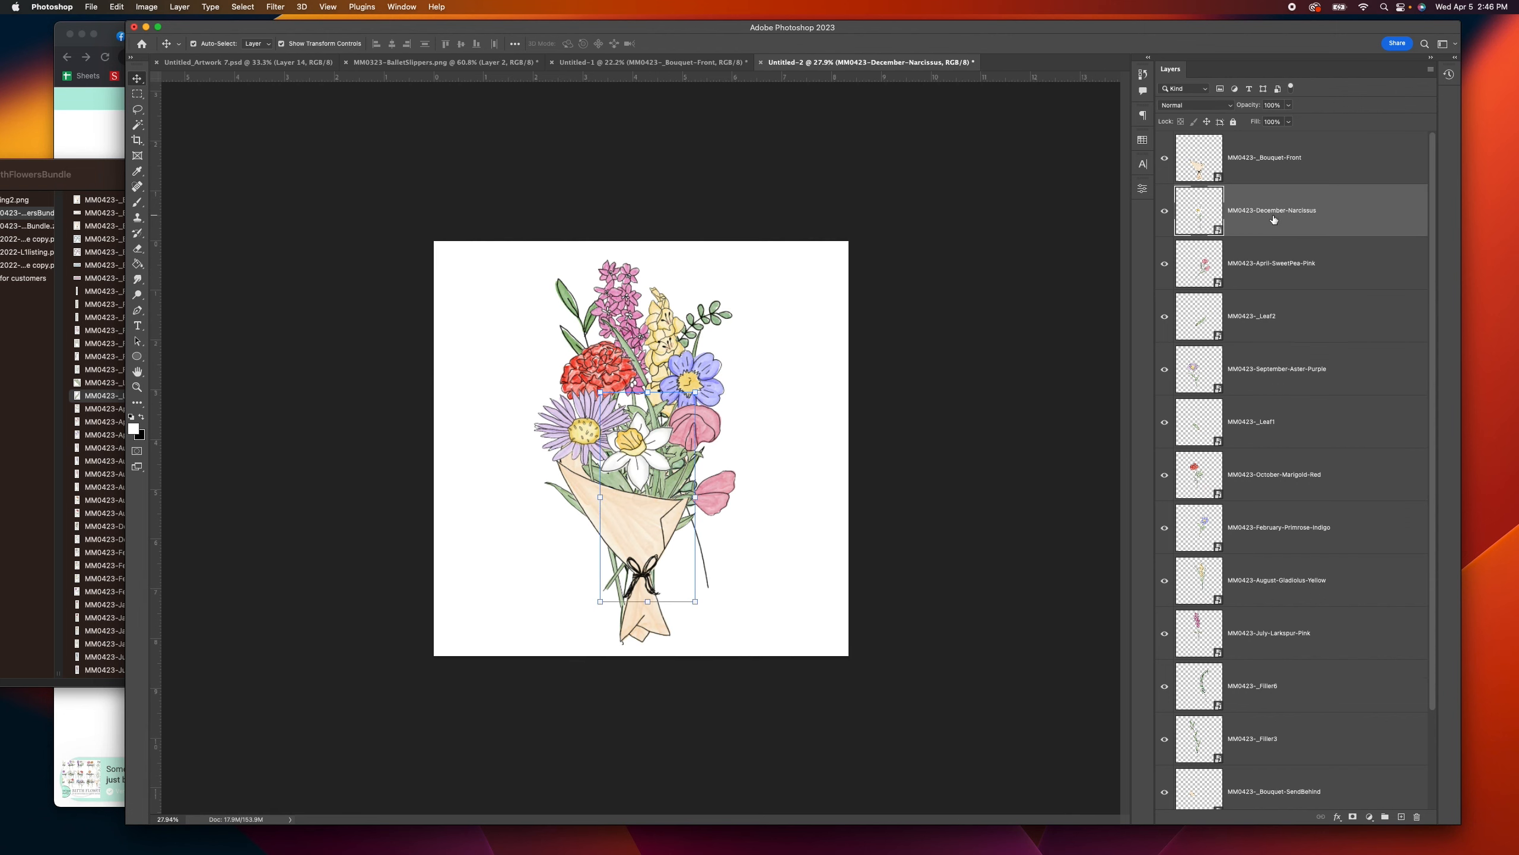
scroll(1274, 219, "down", 2)
left_click(1276, 730, "shift")
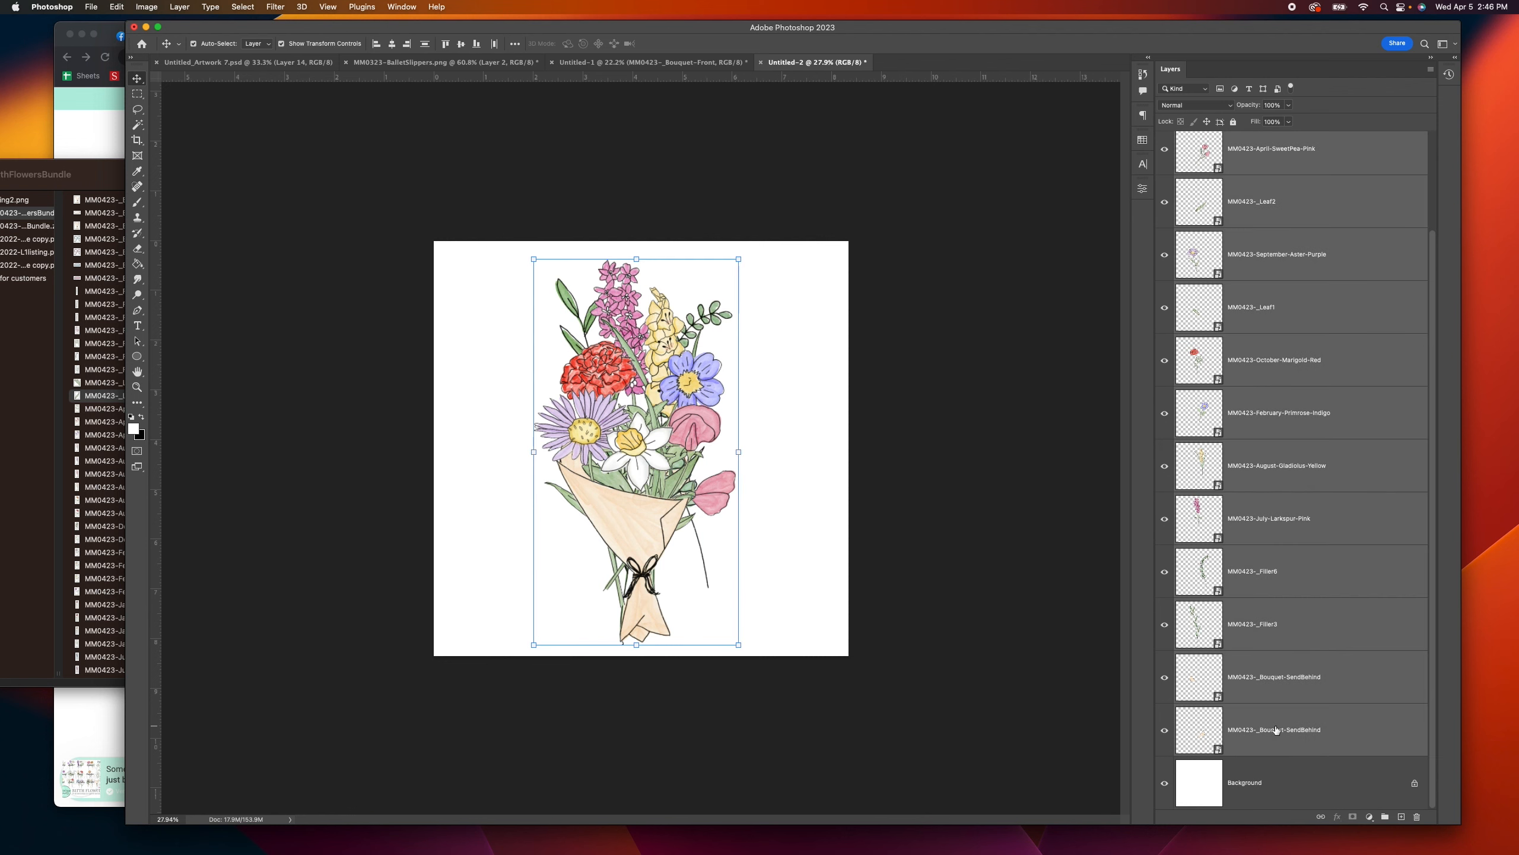
left_click(1271, 624)
scroll(1265, 596, "up", 2)
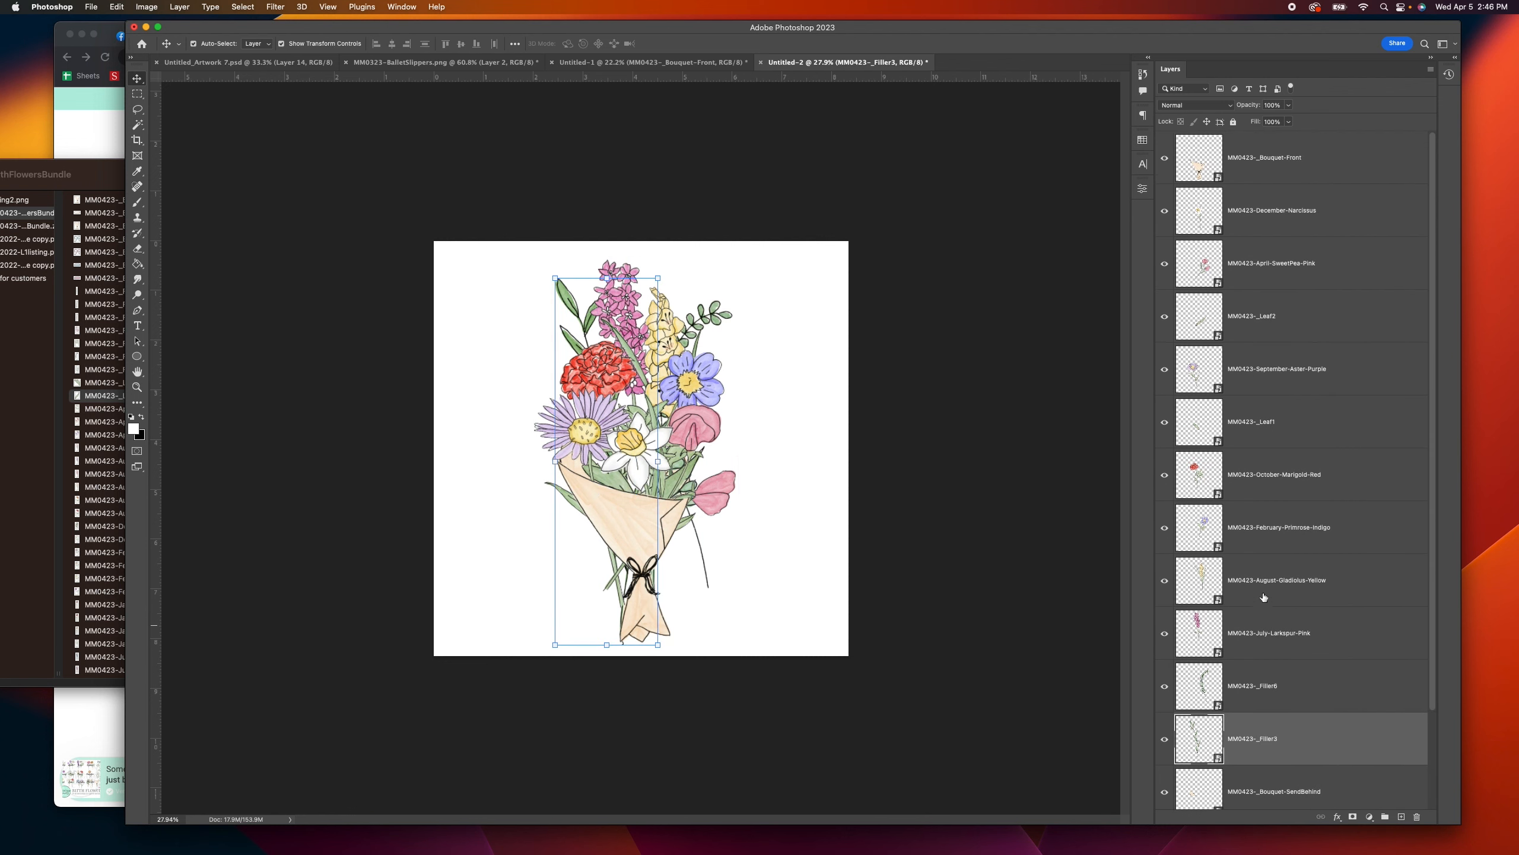
Step: Group all layers from December-Narcissus through Filler3, then duplicate the group as a working copy with the original hidden
left_click(1260, 215)
scroll(1257, 508, "down", 1)
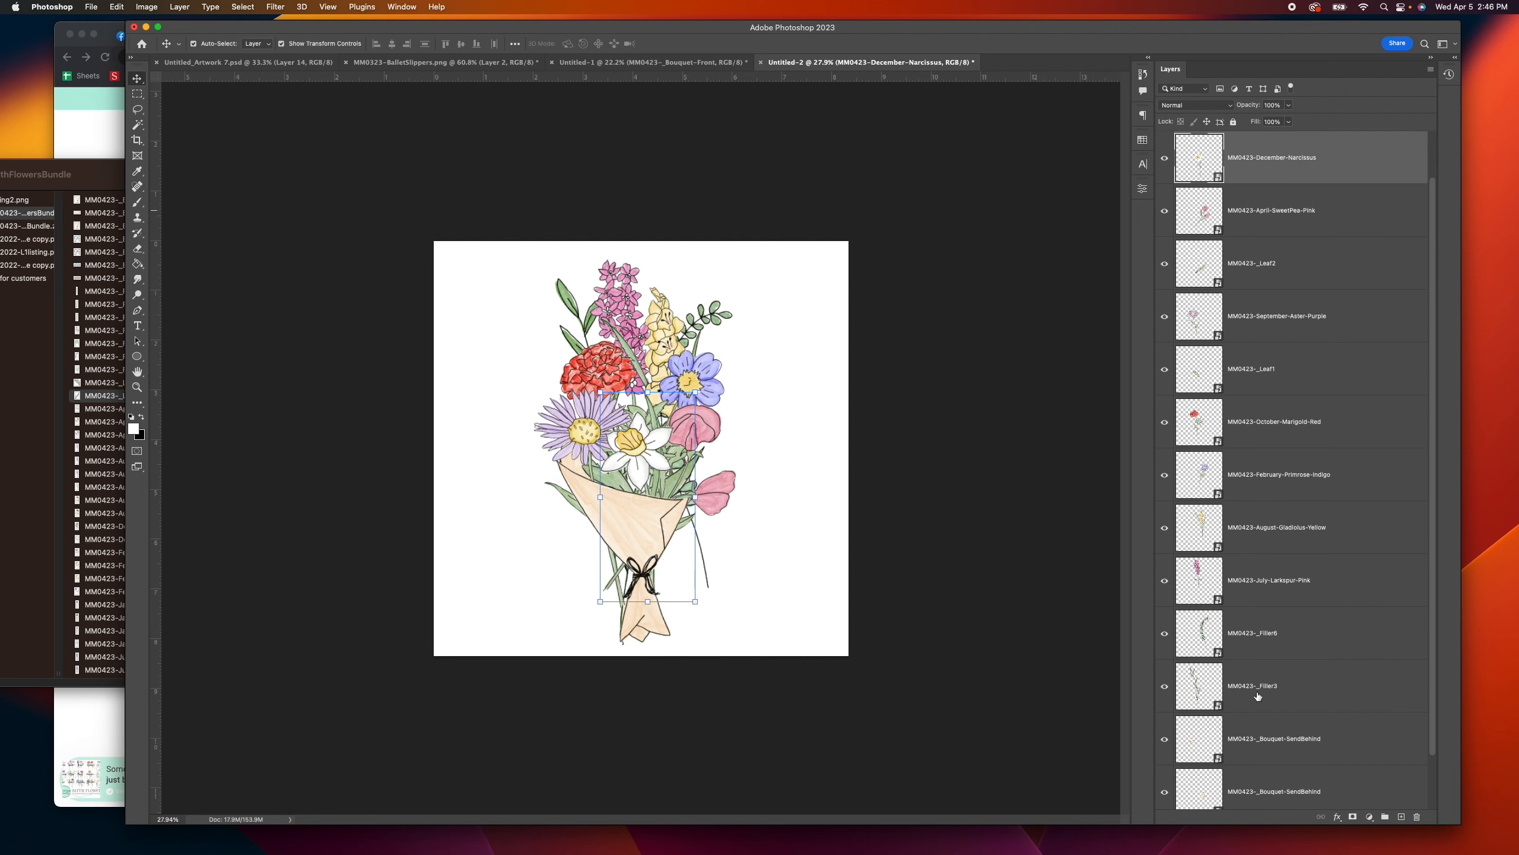
left_click(1259, 696, "shift")
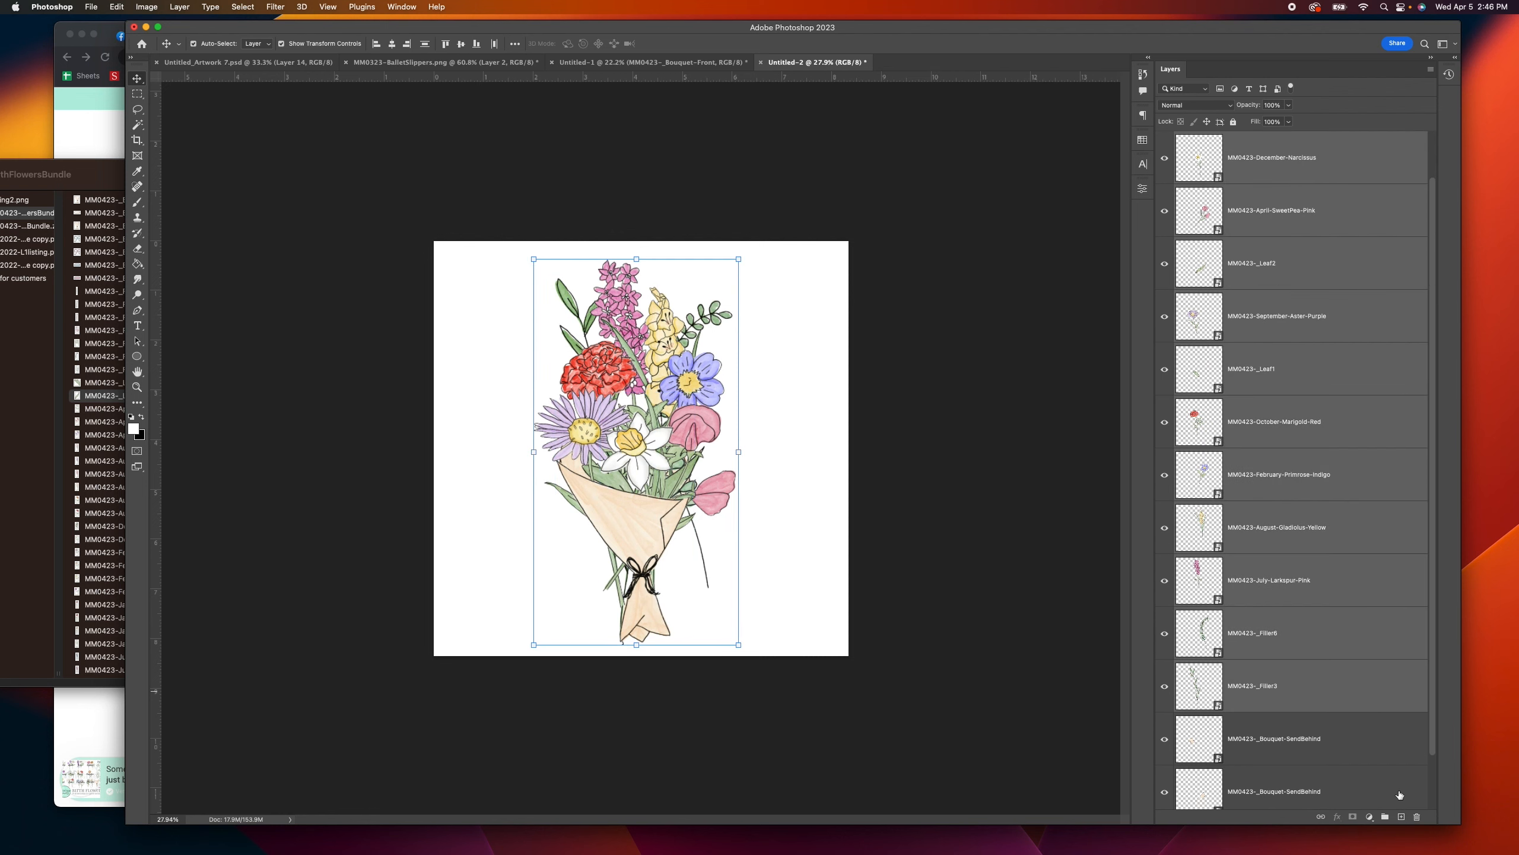
left_click(1386, 816)
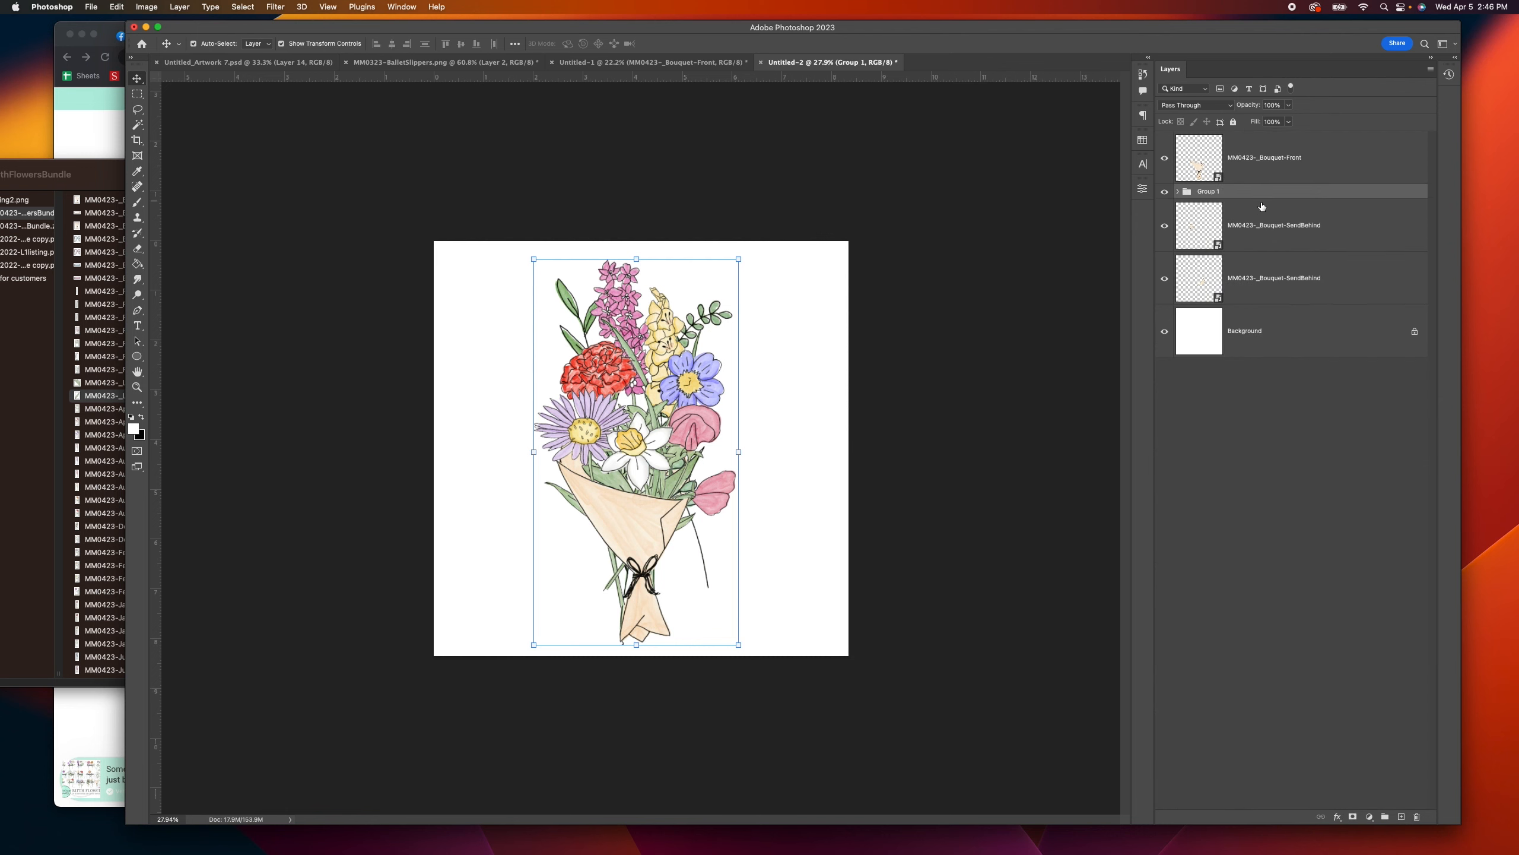
key("super+j")
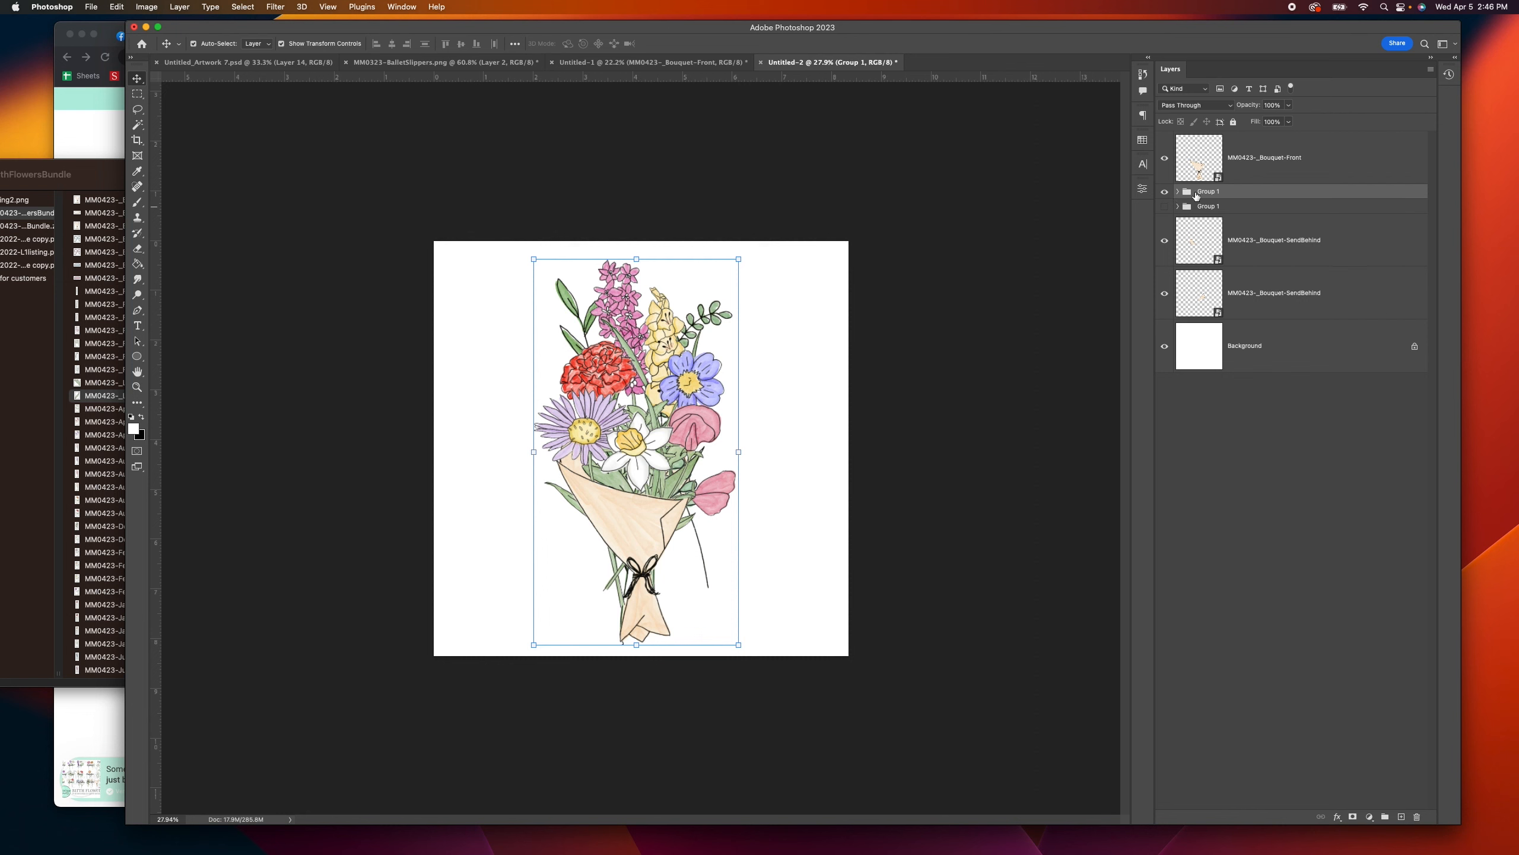
Step: Show the original group instead of the copy, inspect its separate flower layers, and switch back to showing only the copy
left_click(1166, 193)
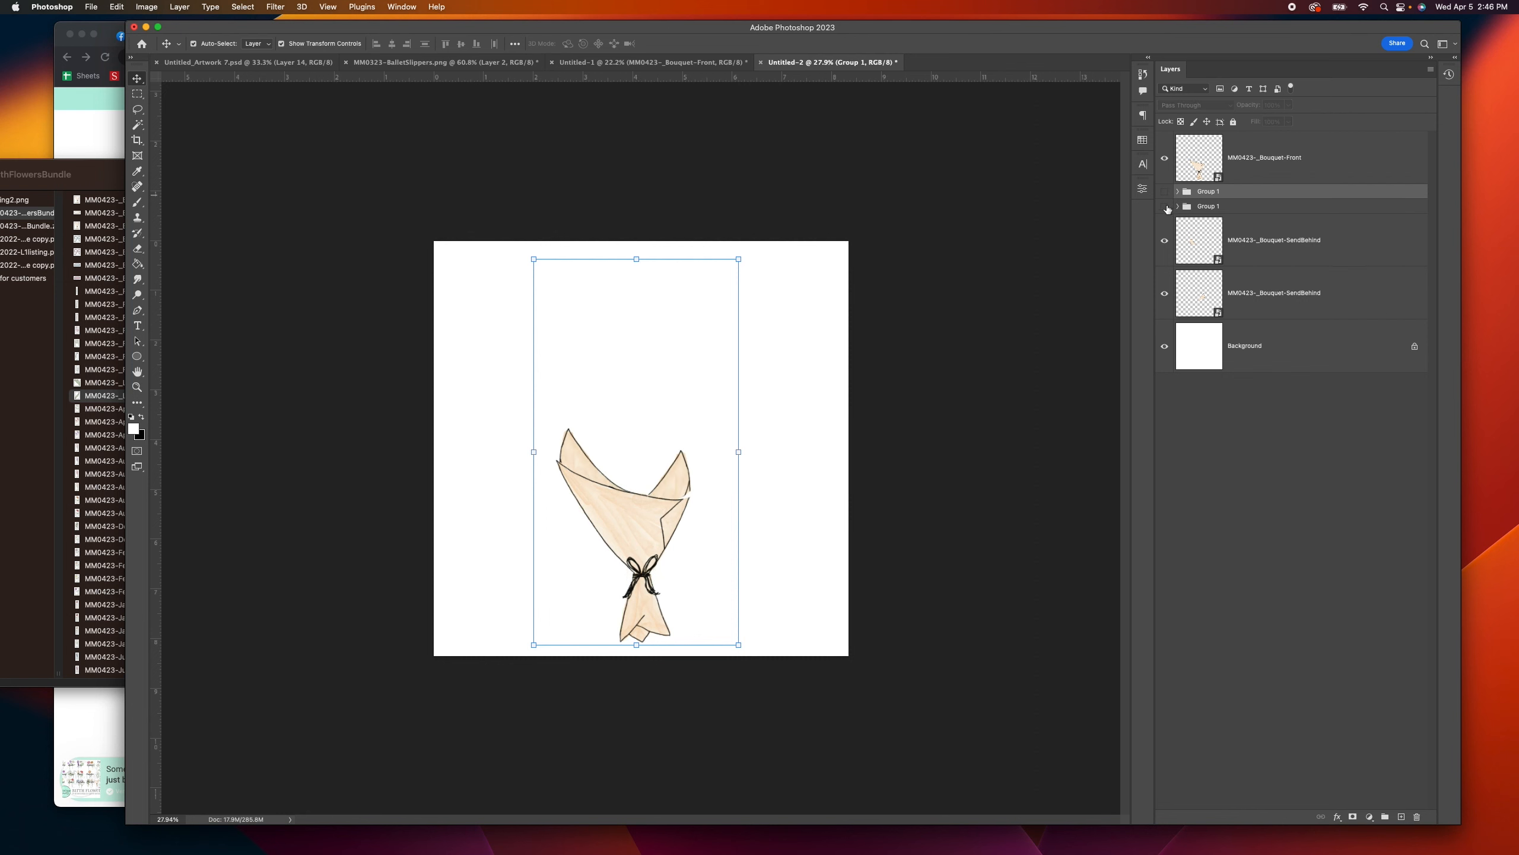
left_click(1165, 206)
left_click(1177, 207)
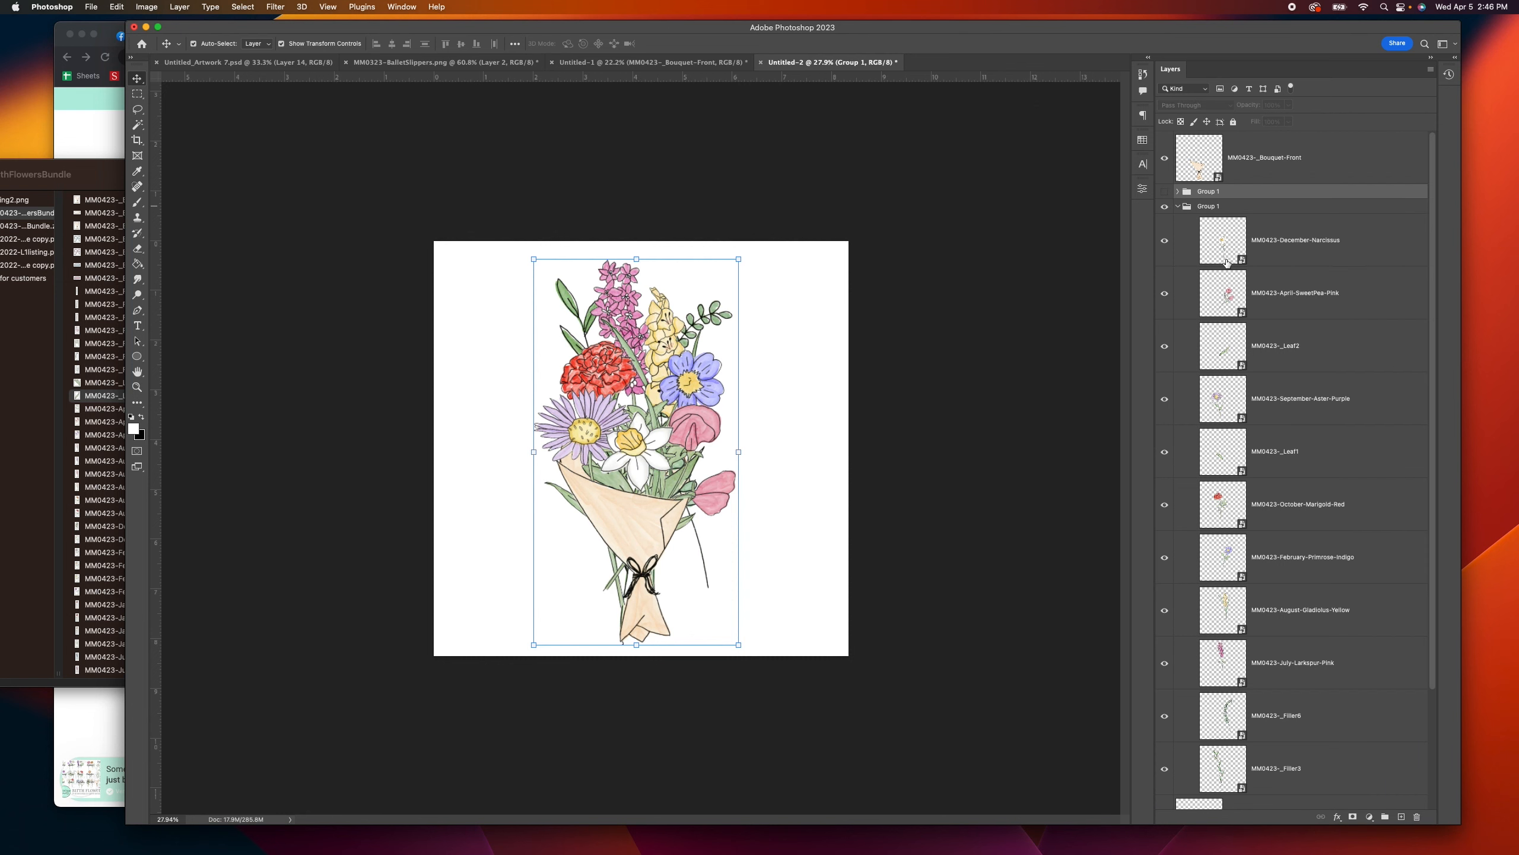
left_click(1166, 241)
left_click(1166, 241)
left_click(1177, 207)
left_click(1164, 206)
left_click(1164, 191)
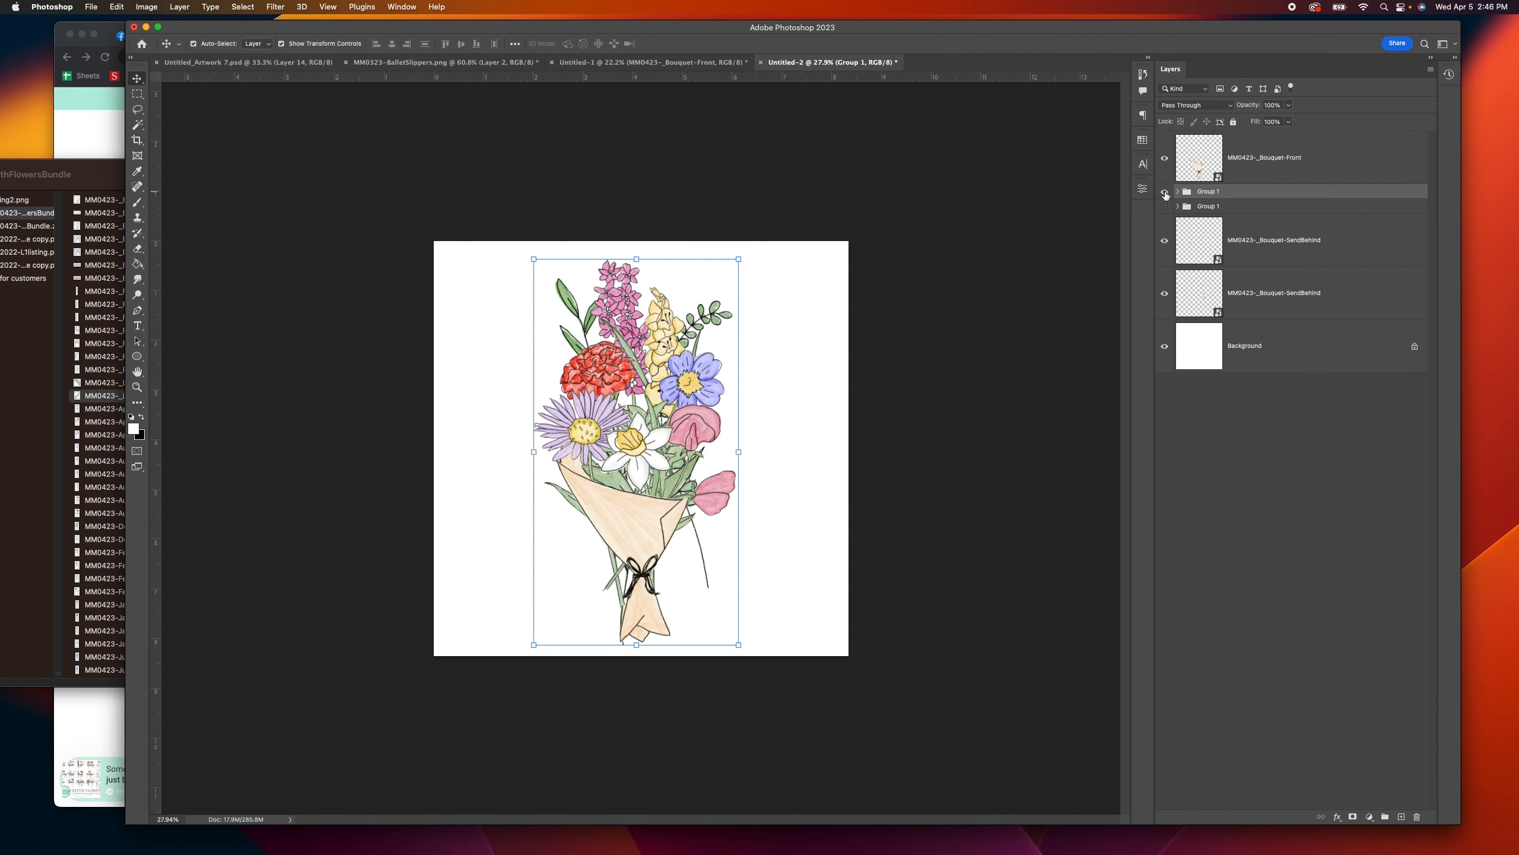
Step: Merge the visible copy of Group 1 into a single layer, and test-move the merged flowers before undoing the move
right_click(1218, 194)
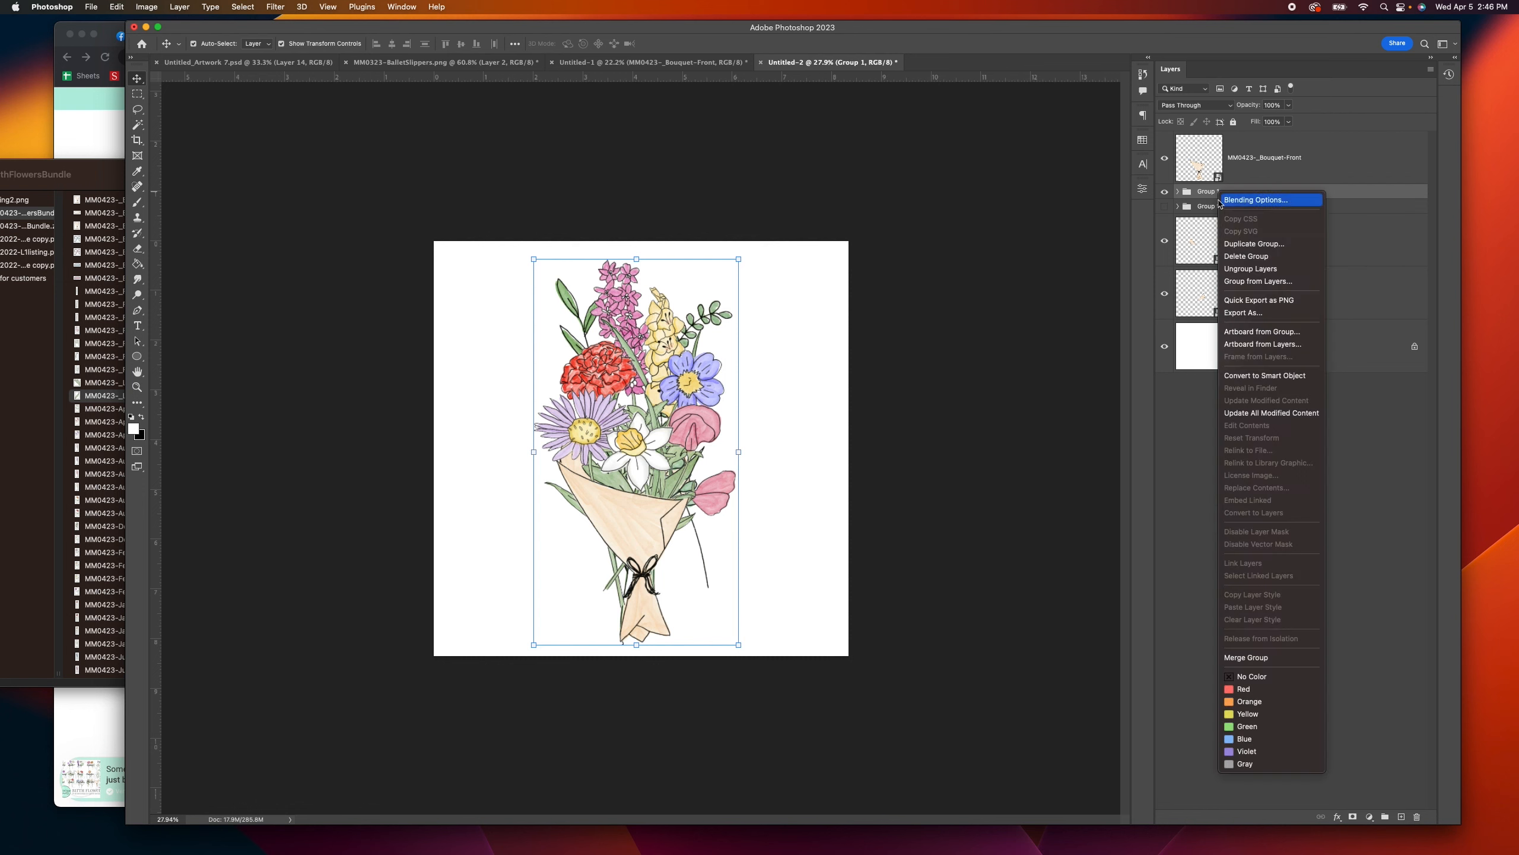
left_click(1263, 658)
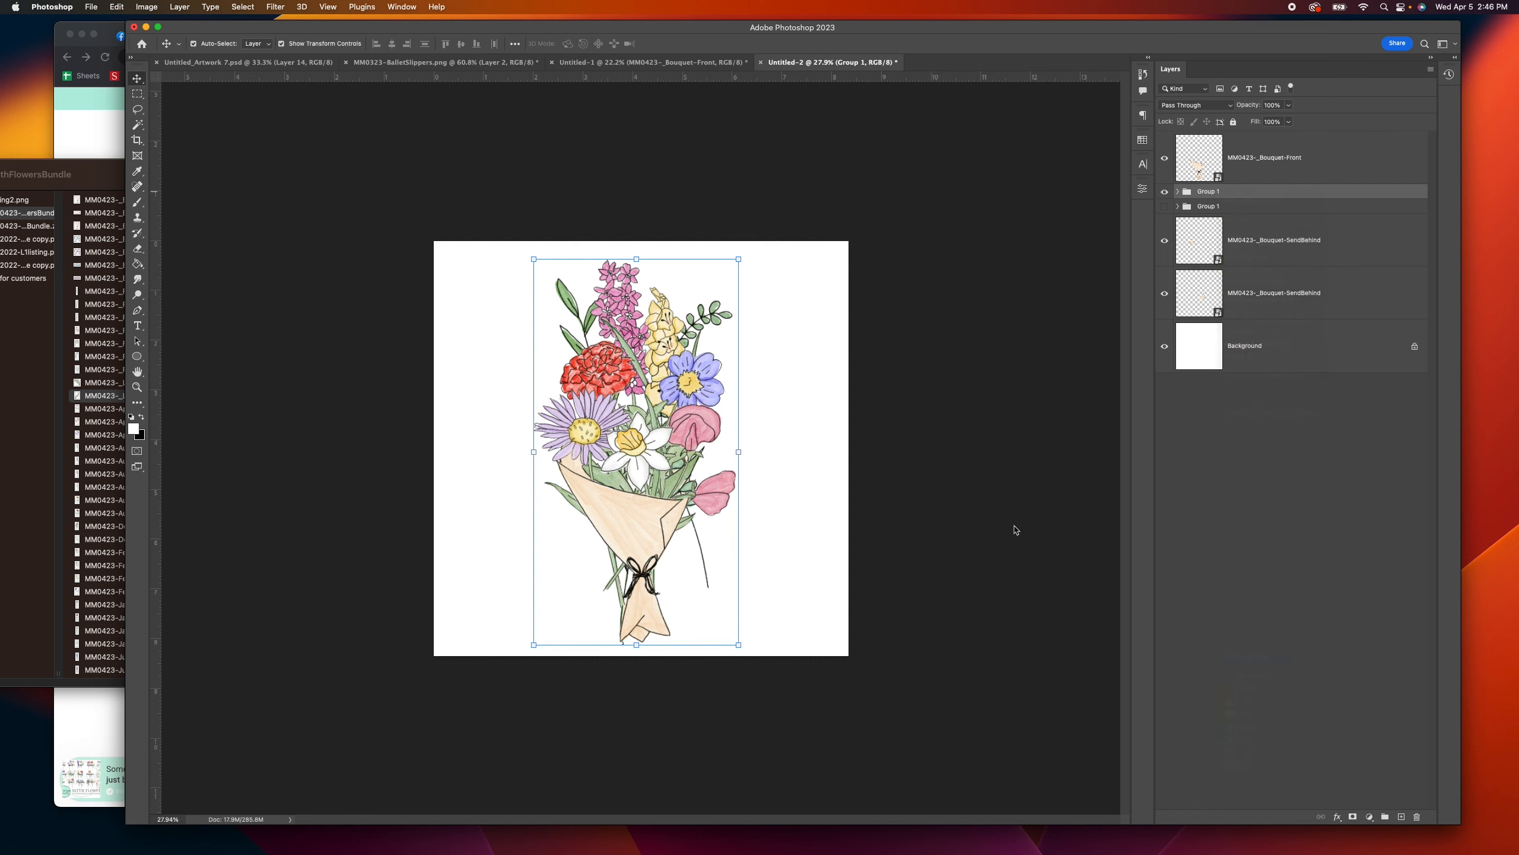
mouse_move(695, 404)
left_mouse_down()
mouse_move(673, 411)
mouse_move(693, 413)
left_mouse_up()
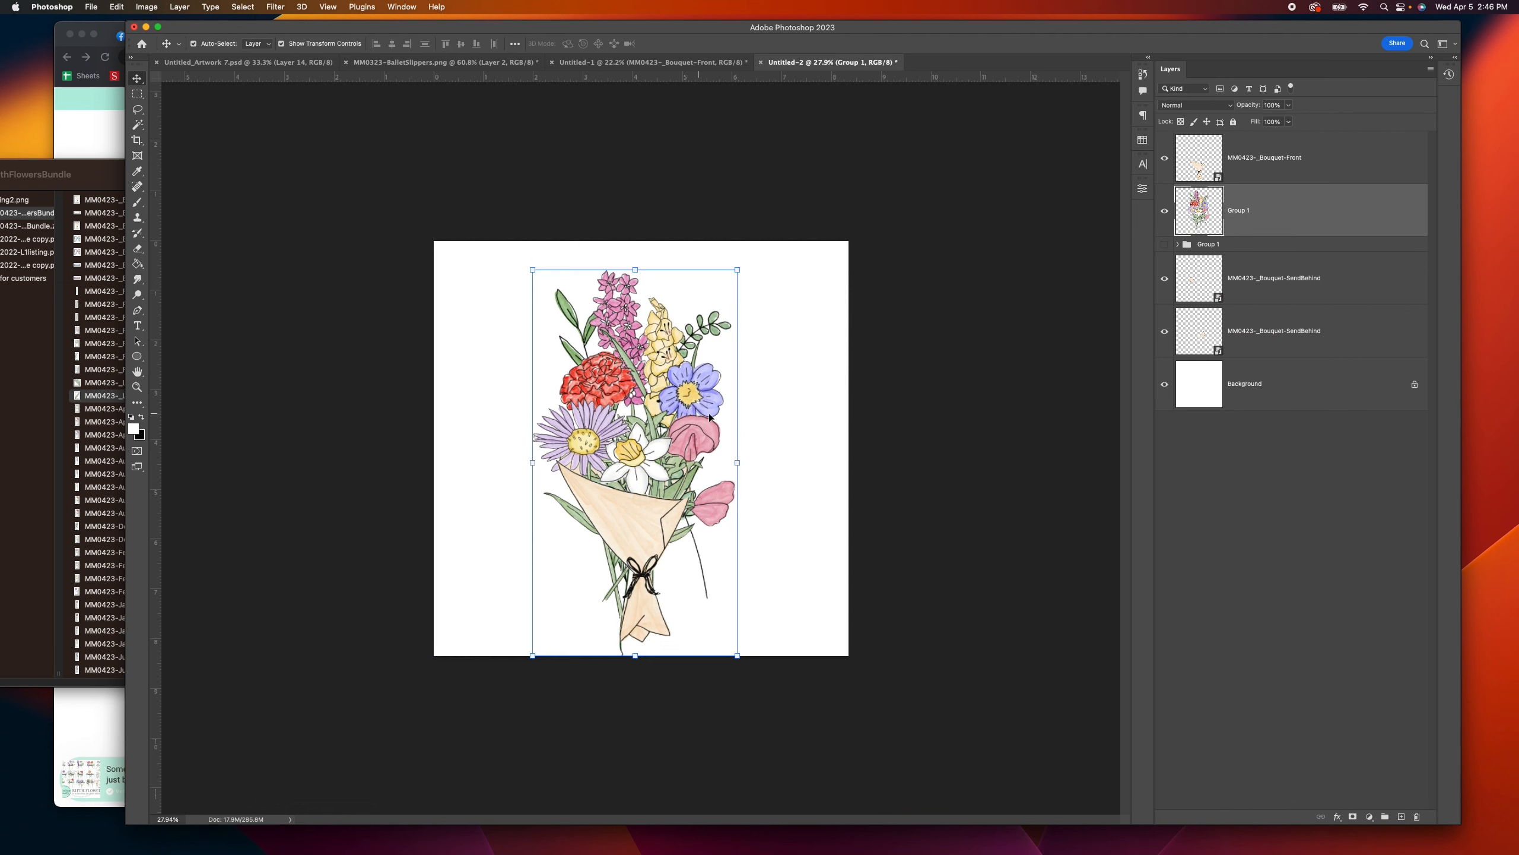
key("super+z")
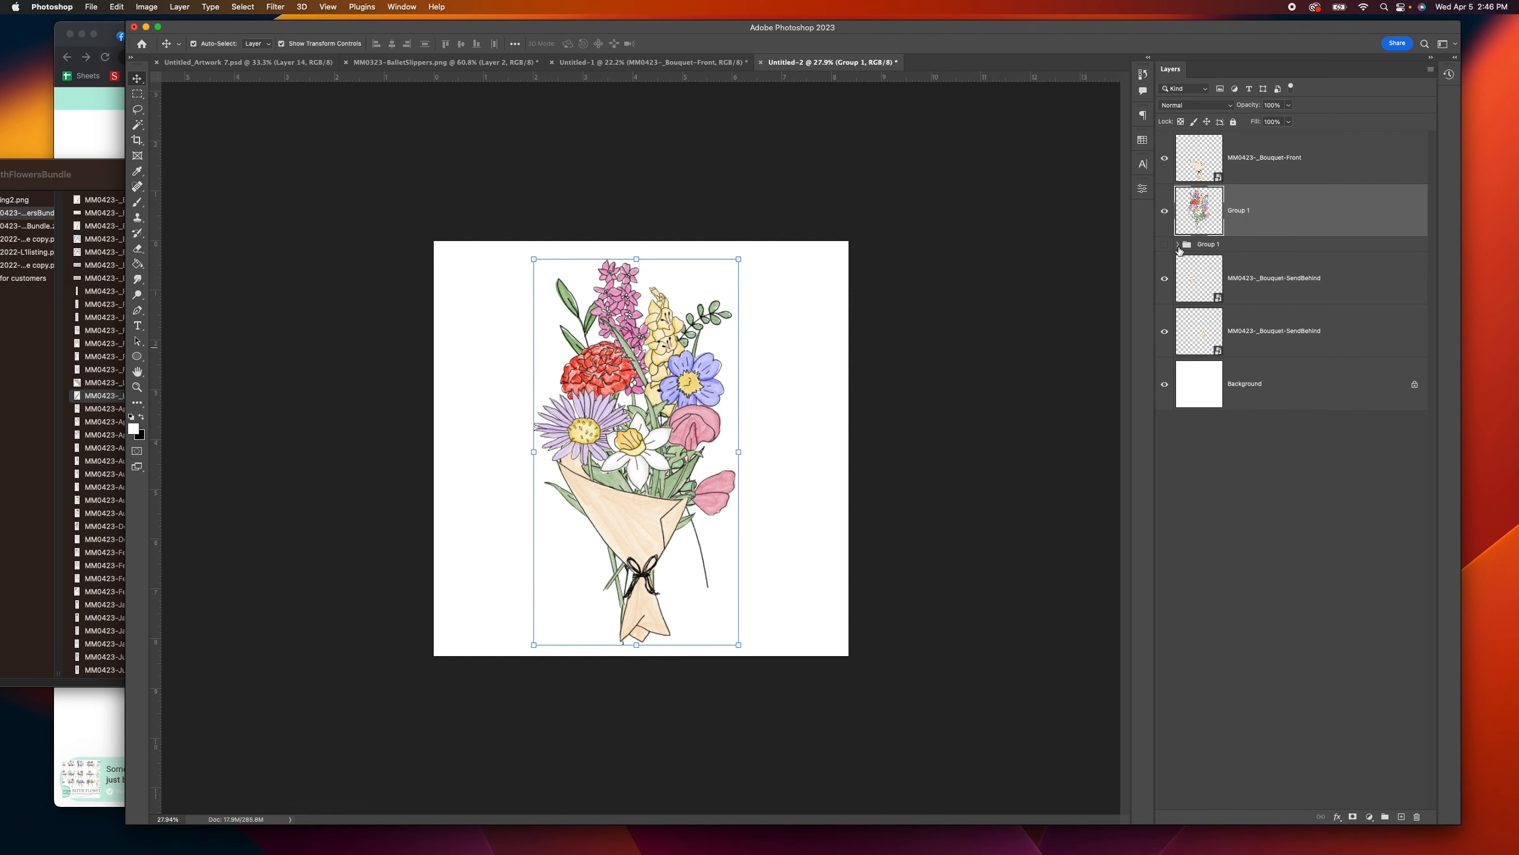
Step: Erase the leaves and stems that stick out below the opening on both sides of the wrapper with an enlarged Eraser brush
left_click_drag(658, 504, 980, 411)
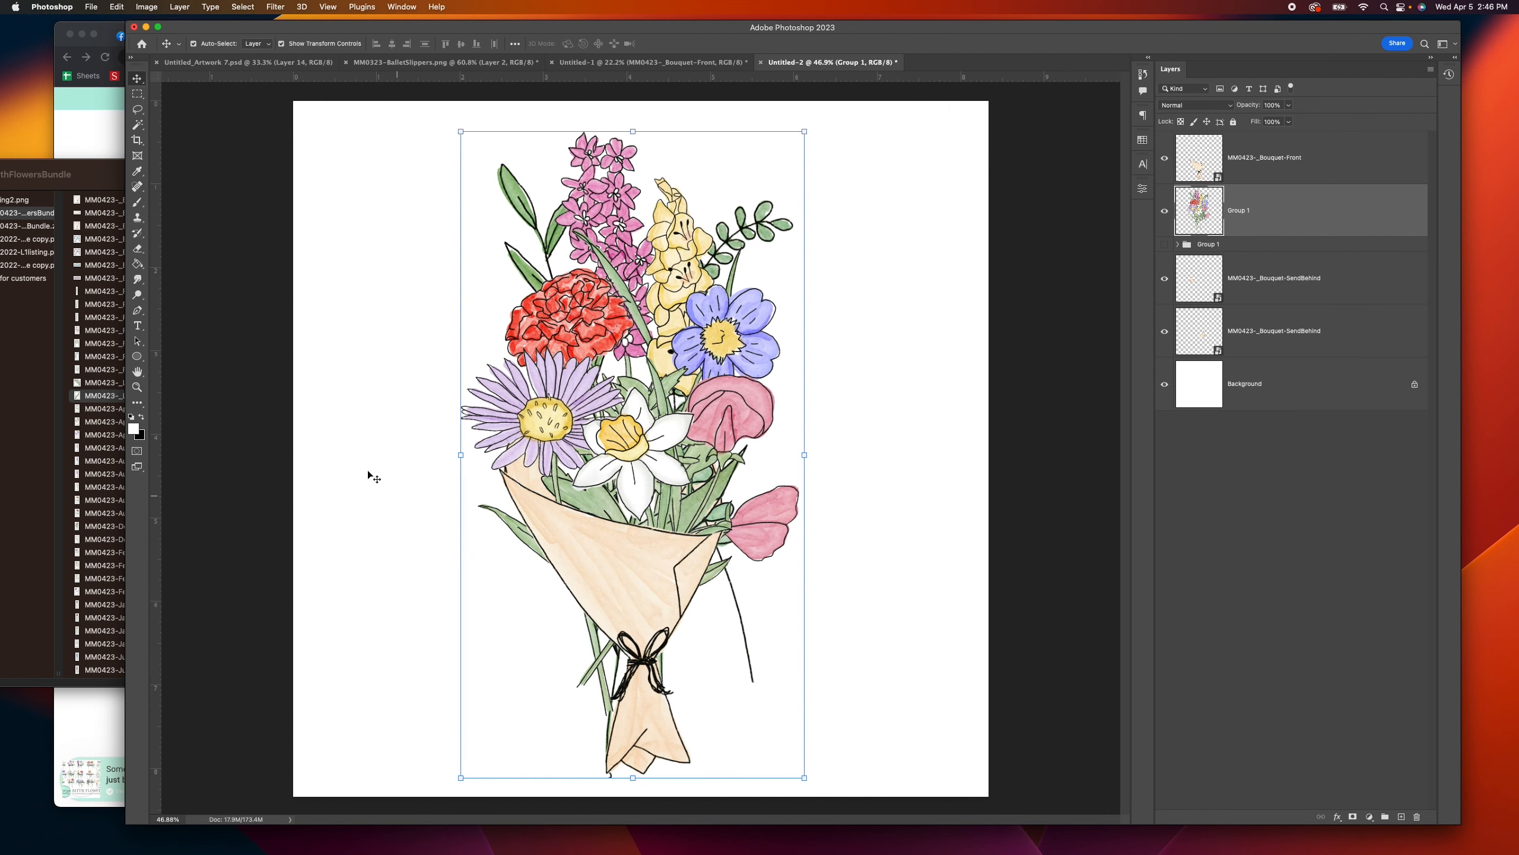
left_click(139, 250)
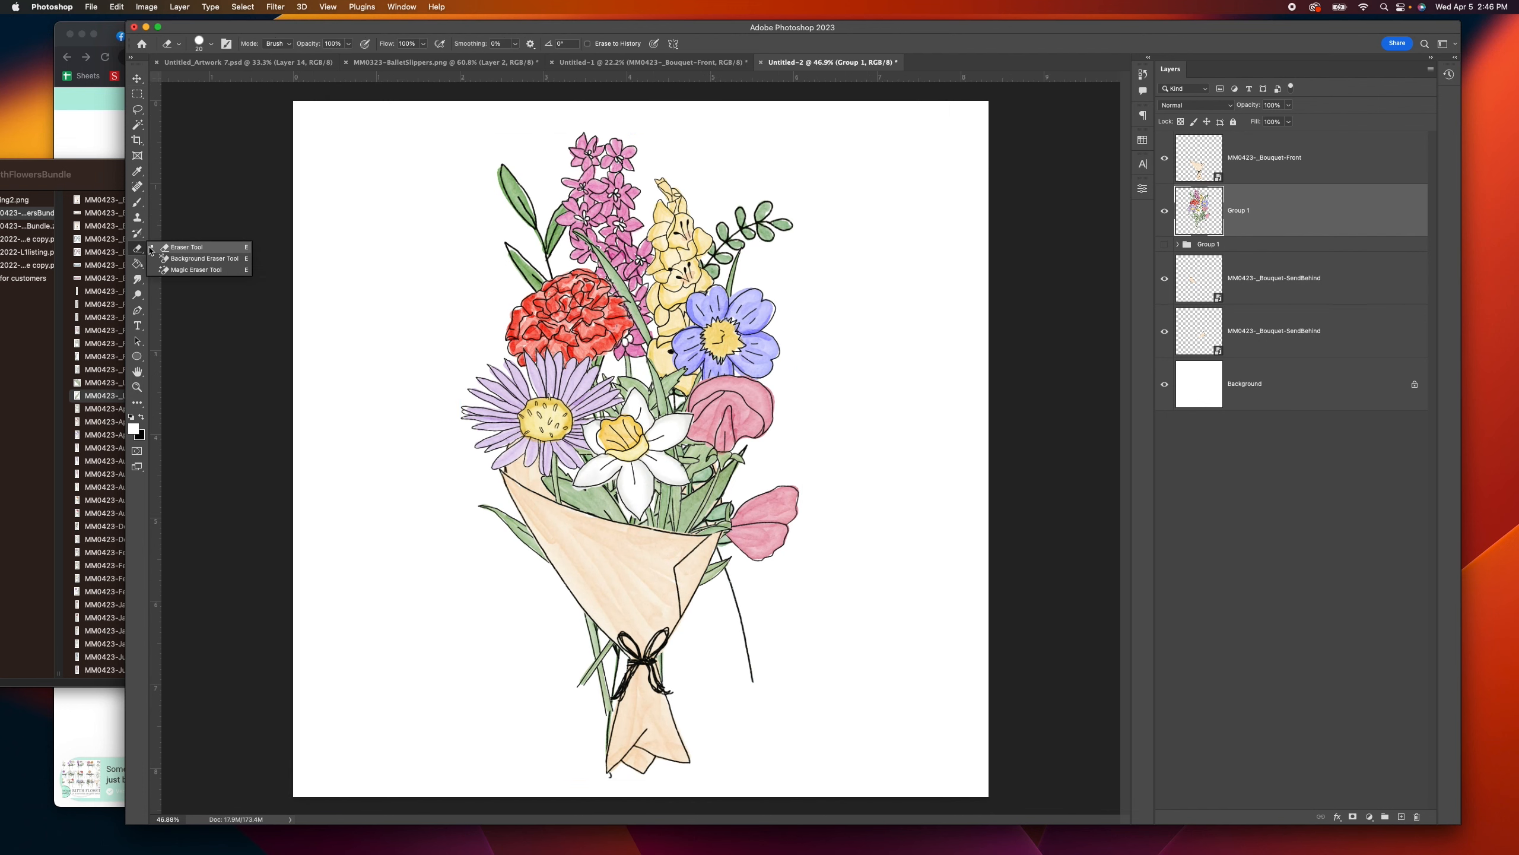
left_click(176, 247)
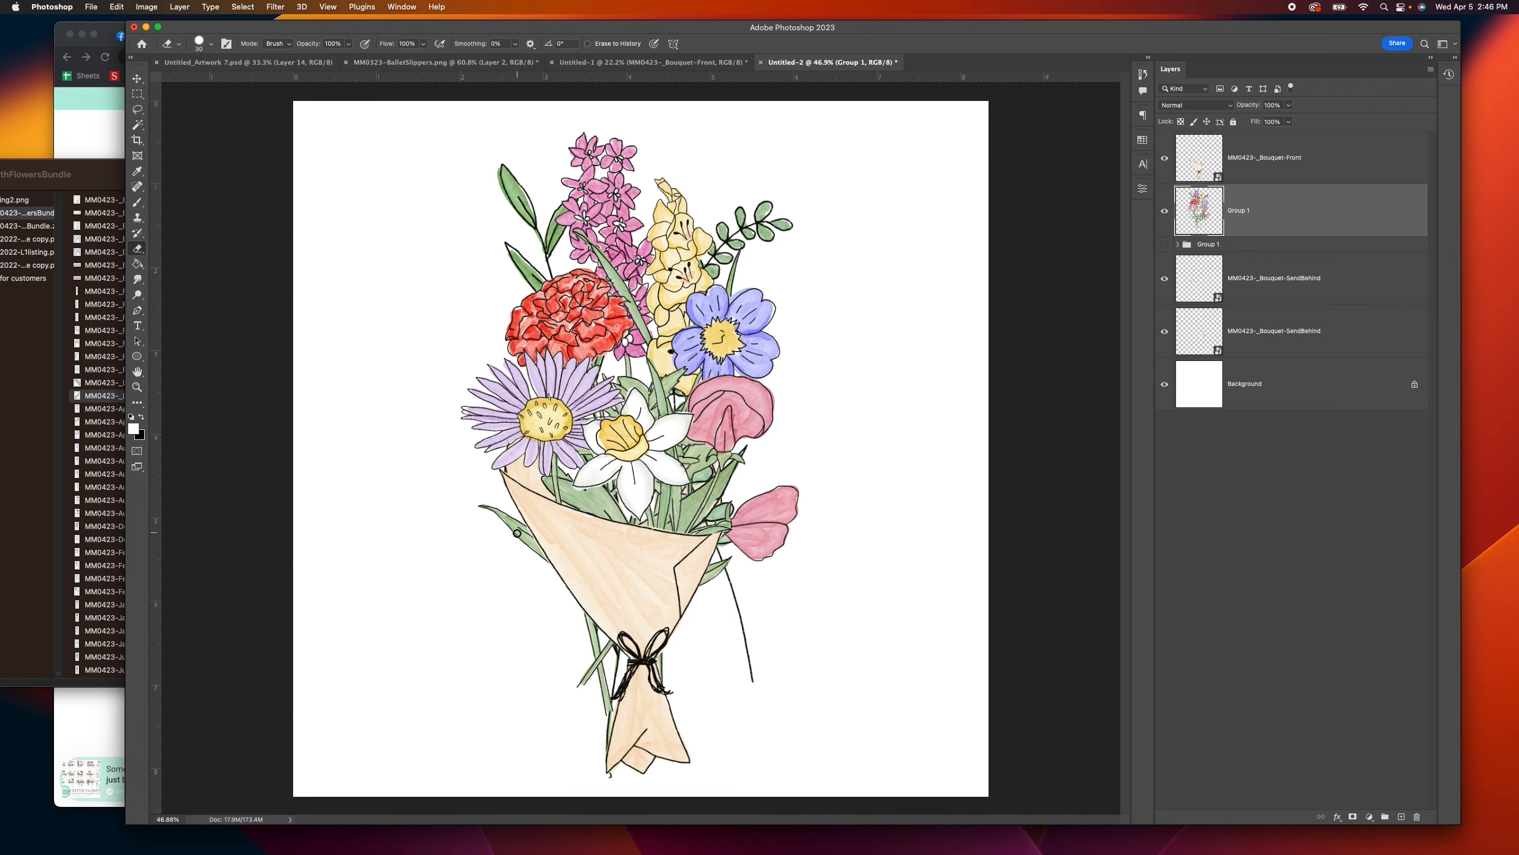
key("bracketright")
key("bracketright")
key("bracketright")
key("bracketright")
key("bracketright")
key("bracketright")
key("bracketright")
key("bracketright")
mouse_move(482, 512)
left_mouse_down()
mouse_move(586, 618)
mouse_move(609, 775)
left_mouse_up()
mouse_move(723, 553)
left_mouse_down()
mouse_move(746, 655)
mouse_move(730, 621)
mouse_move(734, 555)
left_mouse_up()
Step: Lower the merged flower layer's opacity to 41% to reveal the back wrapper's outline
scroll(733, 555, "up", 5)
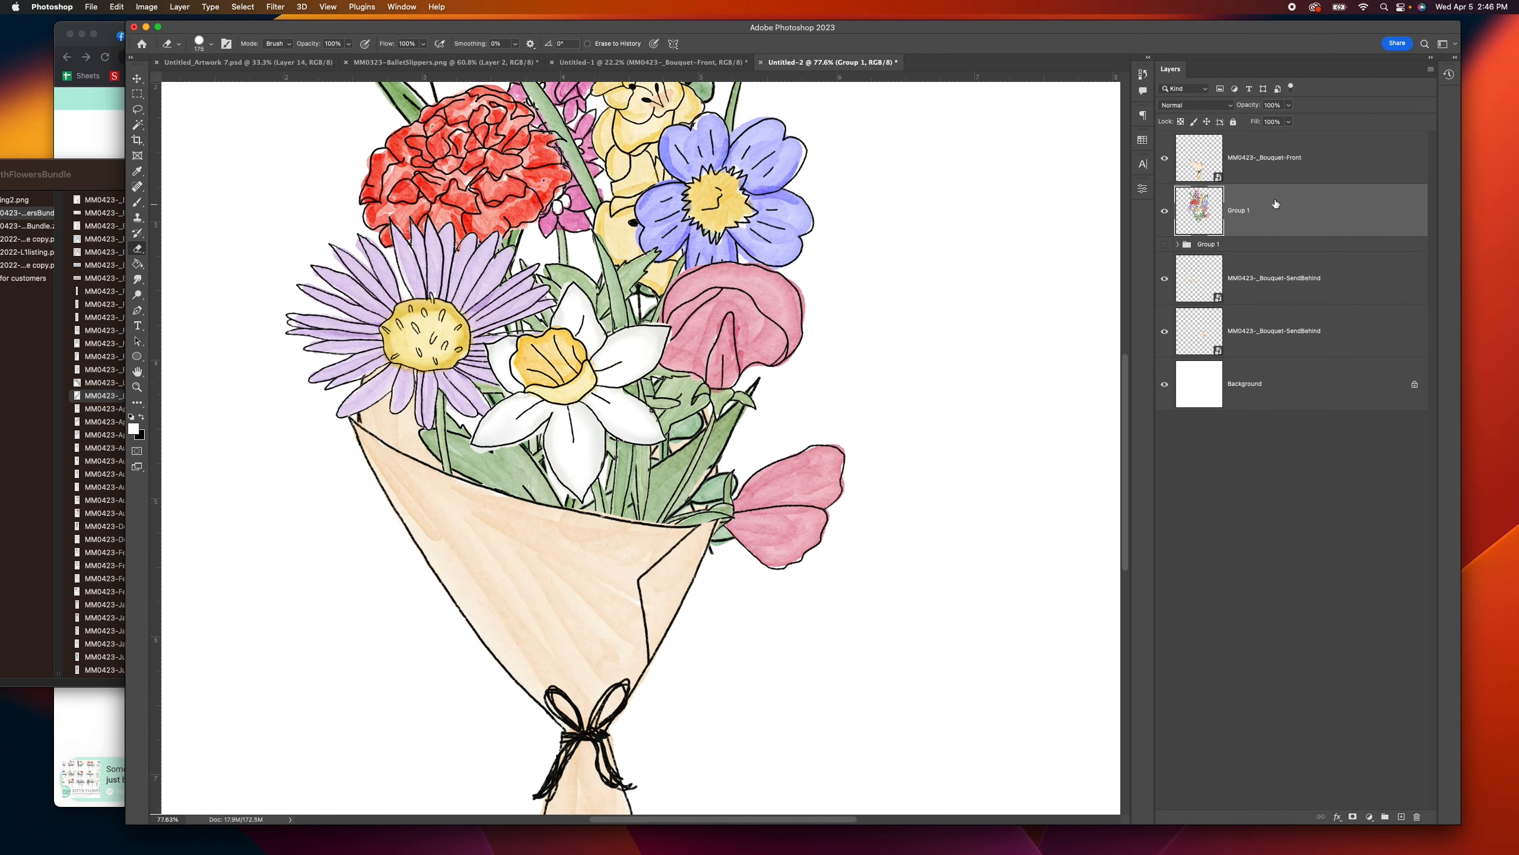
left_click(1290, 110)
left_click_drag(1292, 120, 1262, 124)
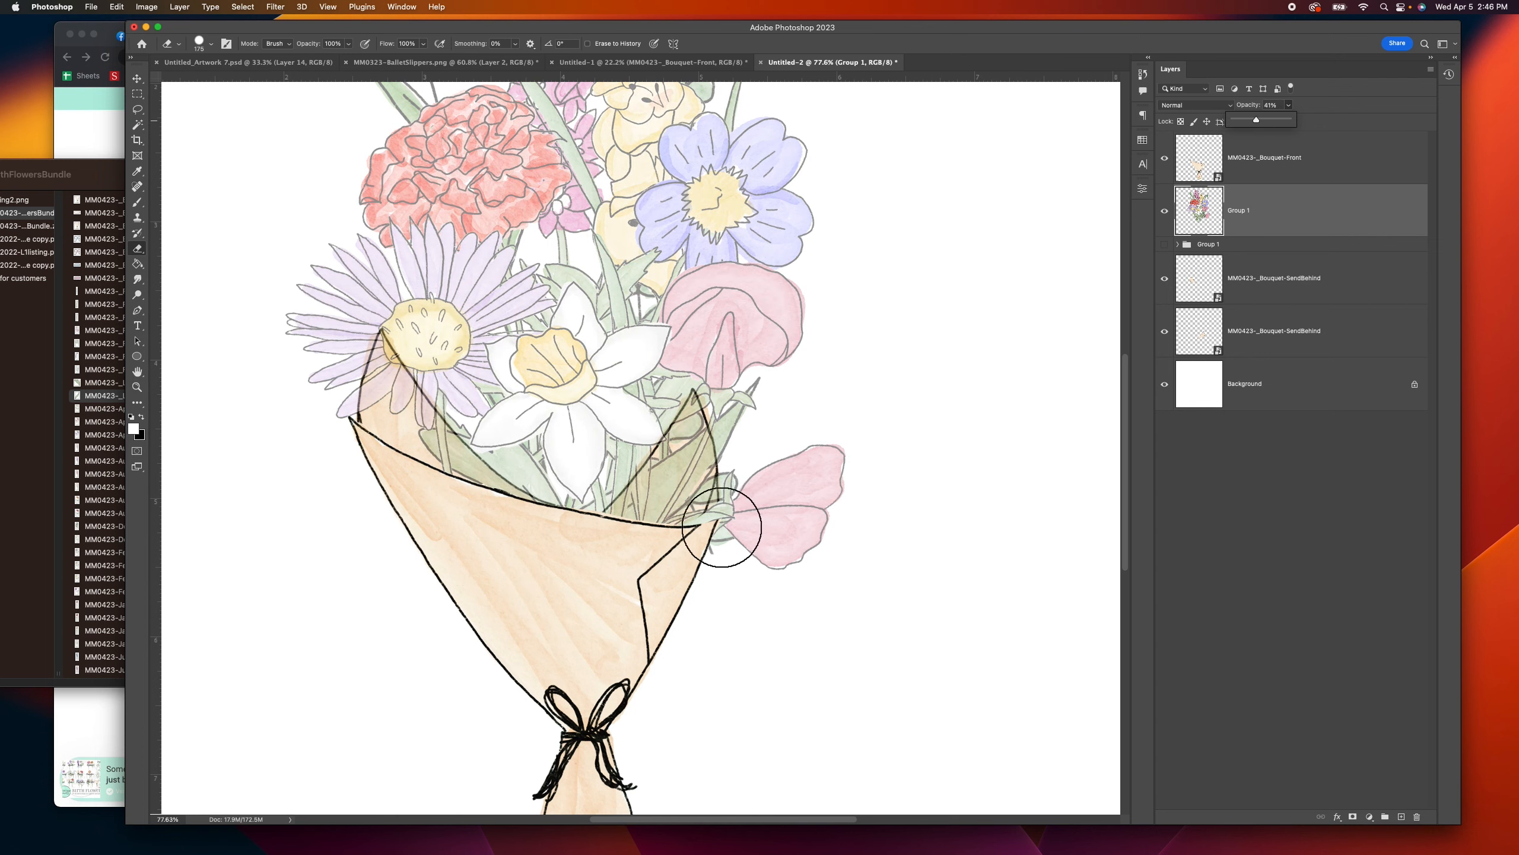
Step: Erase the lower sweet pea bloom and the leftover greenery outside the wrapper's right edge on the merged layer
scroll(695, 515, "up", 2)
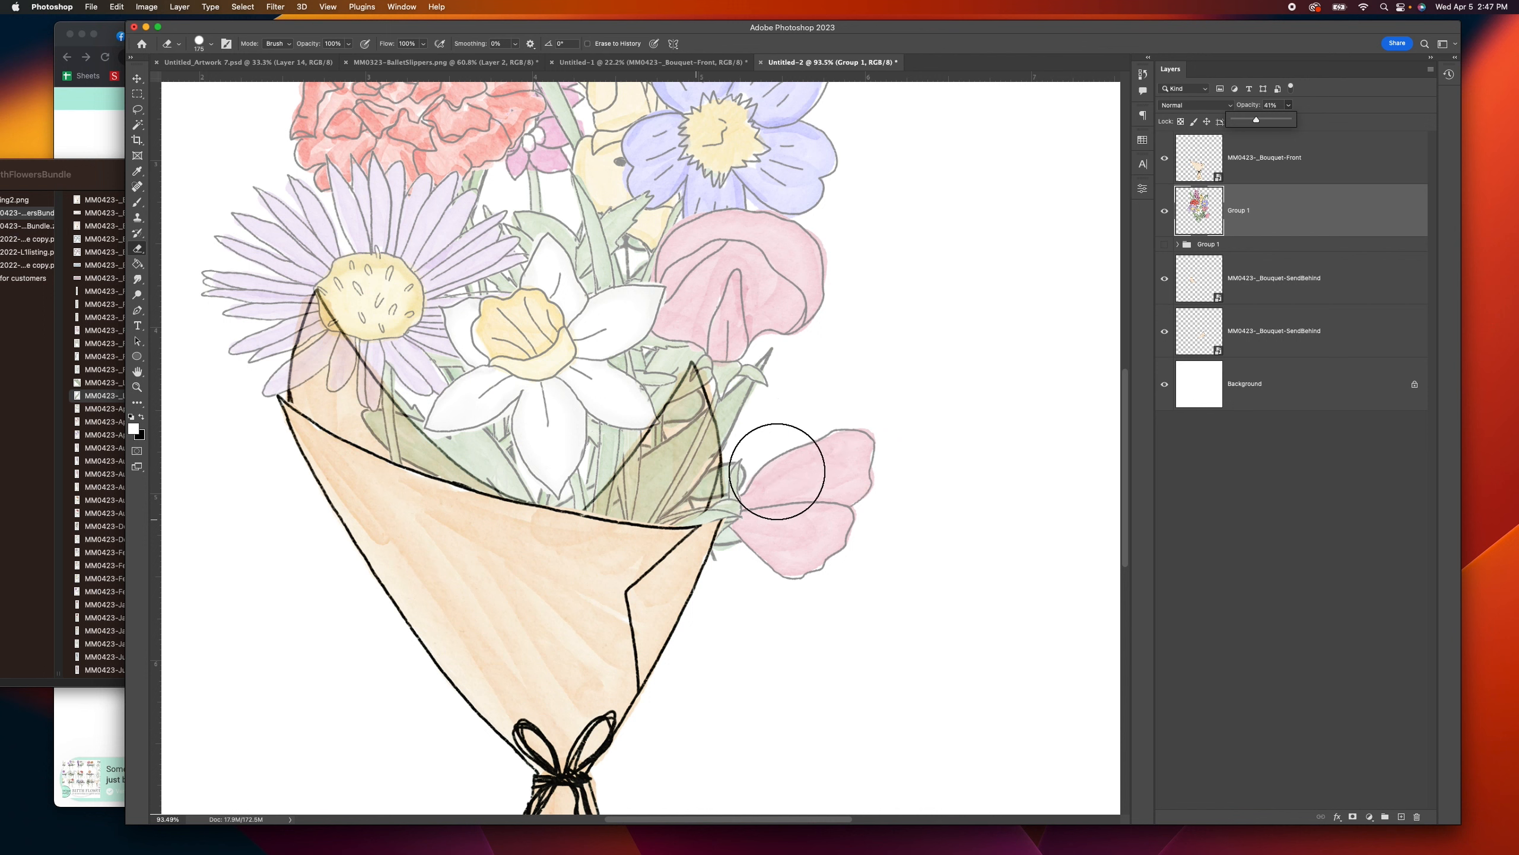
mouse_move(787, 467)
left_mouse_down()
mouse_move(785, 577)
mouse_move(838, 414)
left_mouse_up()
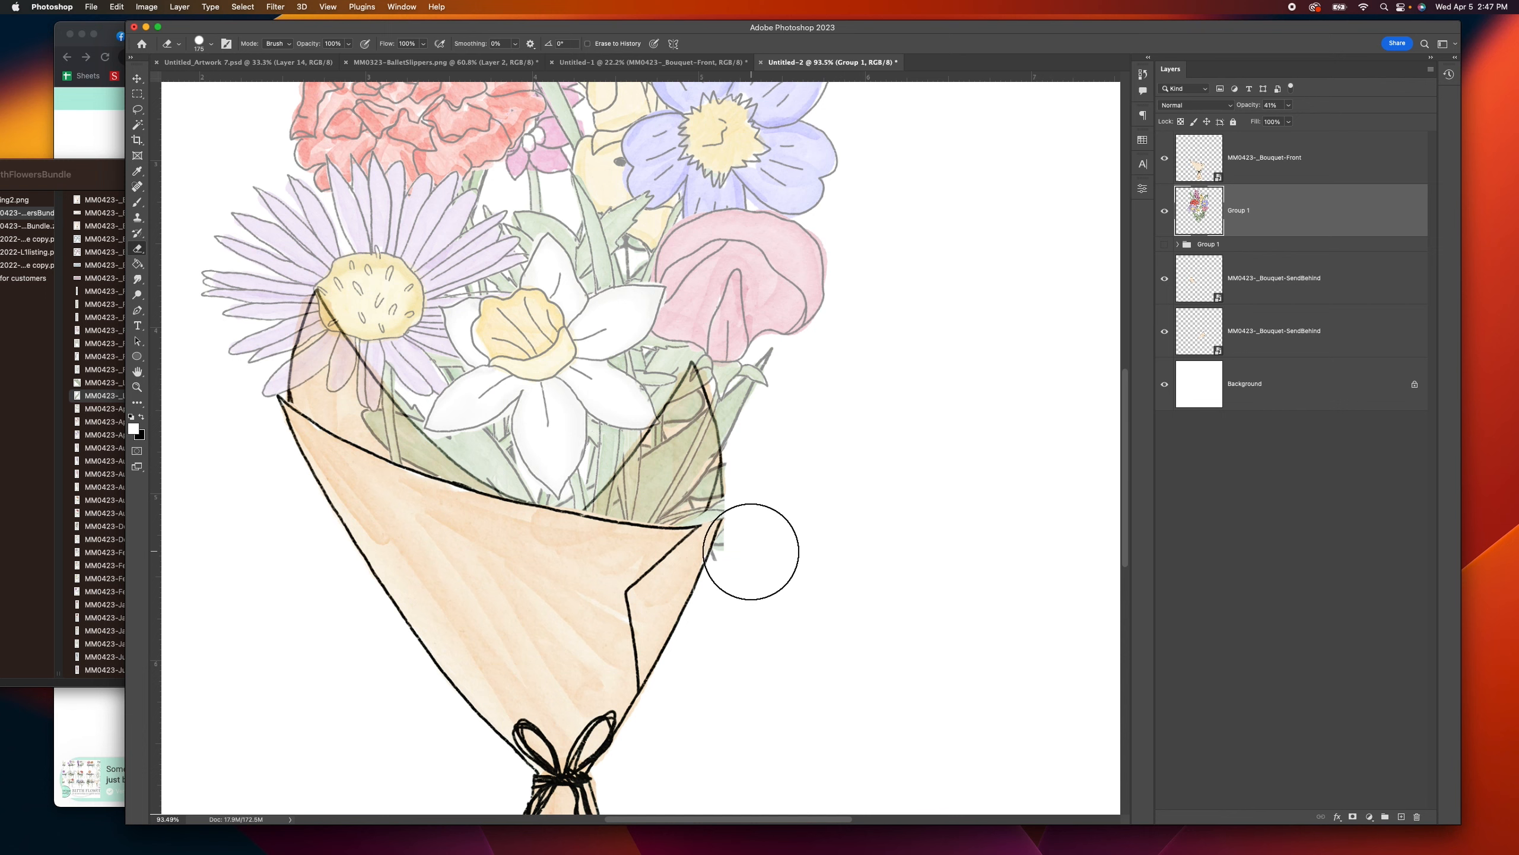
scroll(753, 553, "down", 5)
scroll(691, 506, "up", 5)
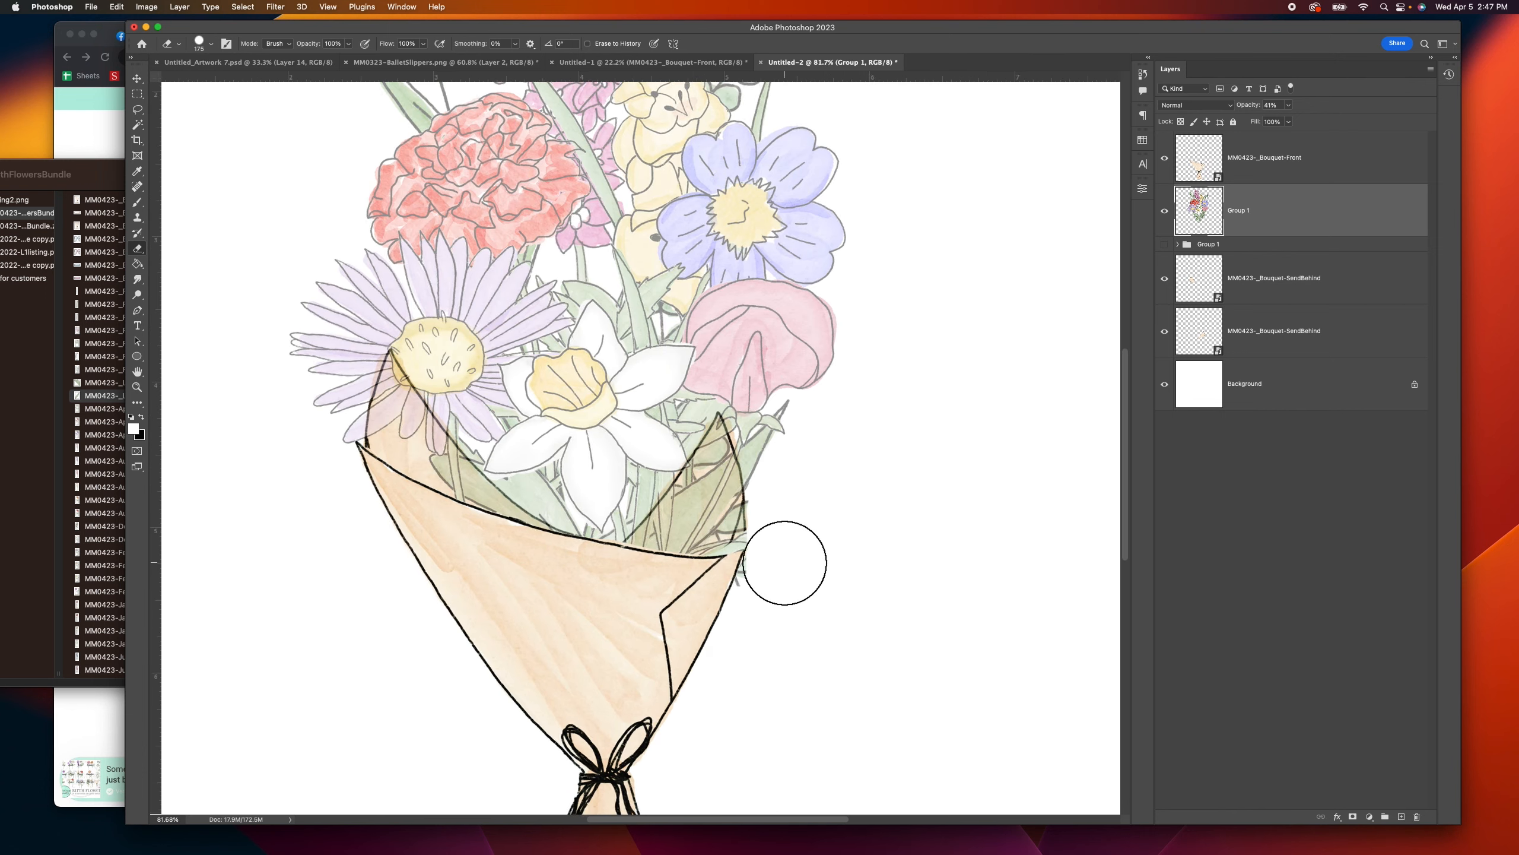
scroll(780, 553, "up", 5)
mouse_move(746, 609)
left_mouse_down()
mouse_move(756, 543)
mouse_move(685, 585)
left_mouse_up()
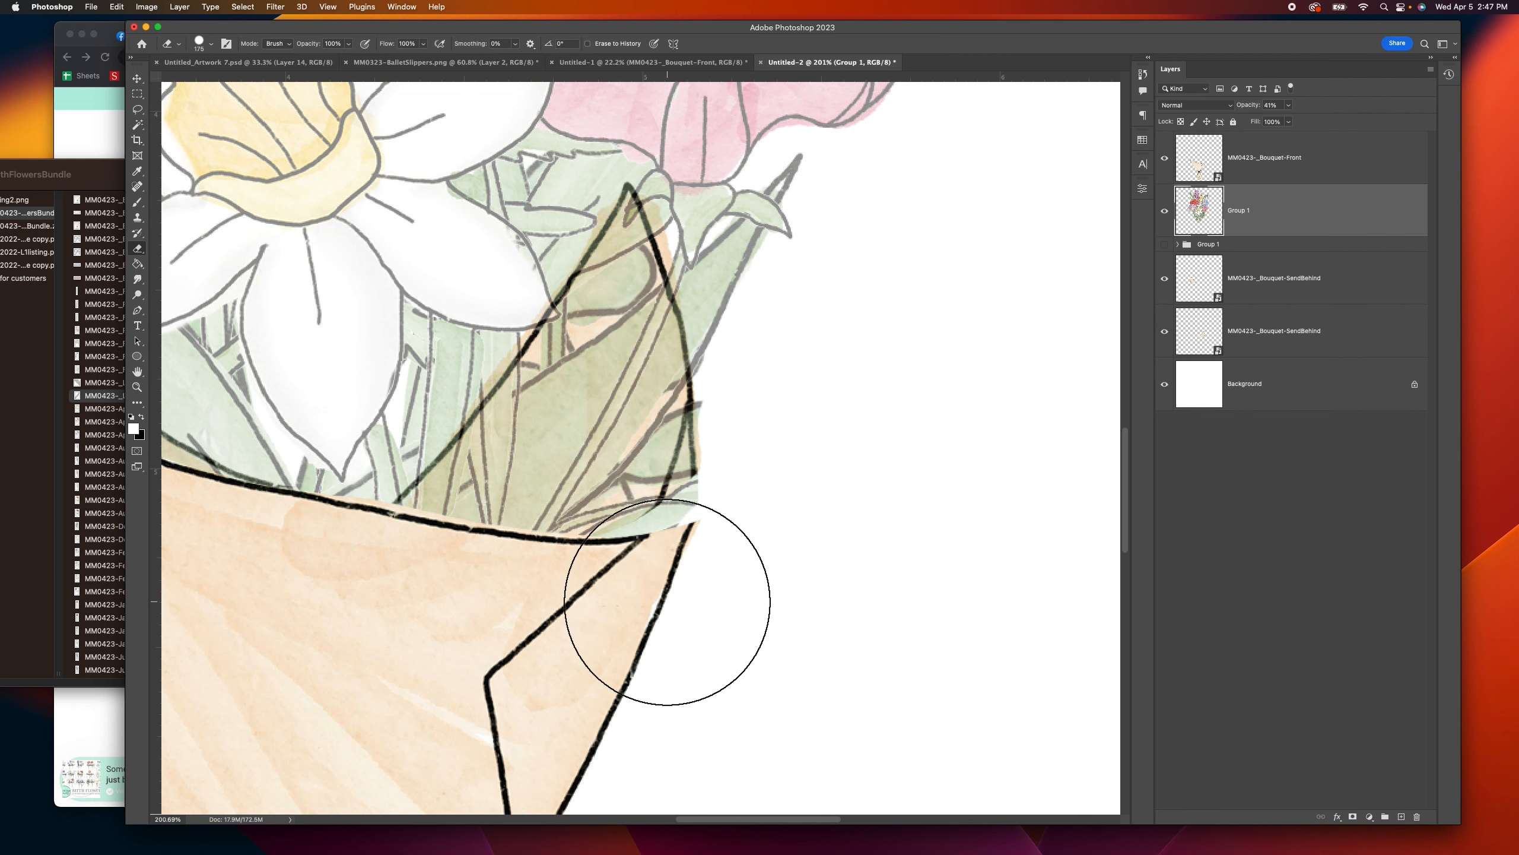
Step: Erase the greenery sticking out between the back wrapper's right edge and the front wrapper on the merged layer with a much smaller Eraser brush
left_click(137, 78)
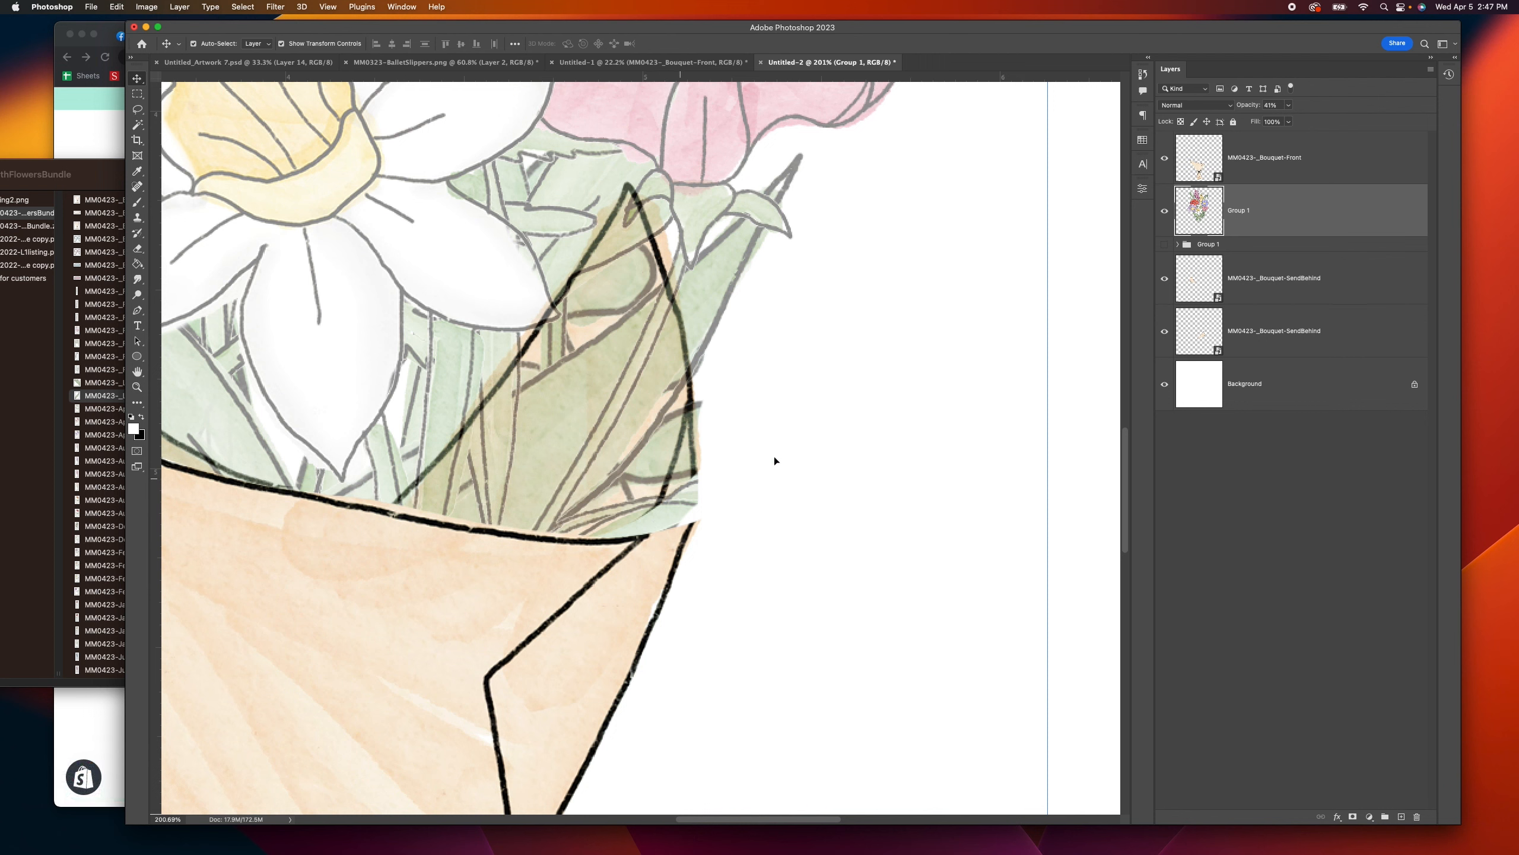
key("e")
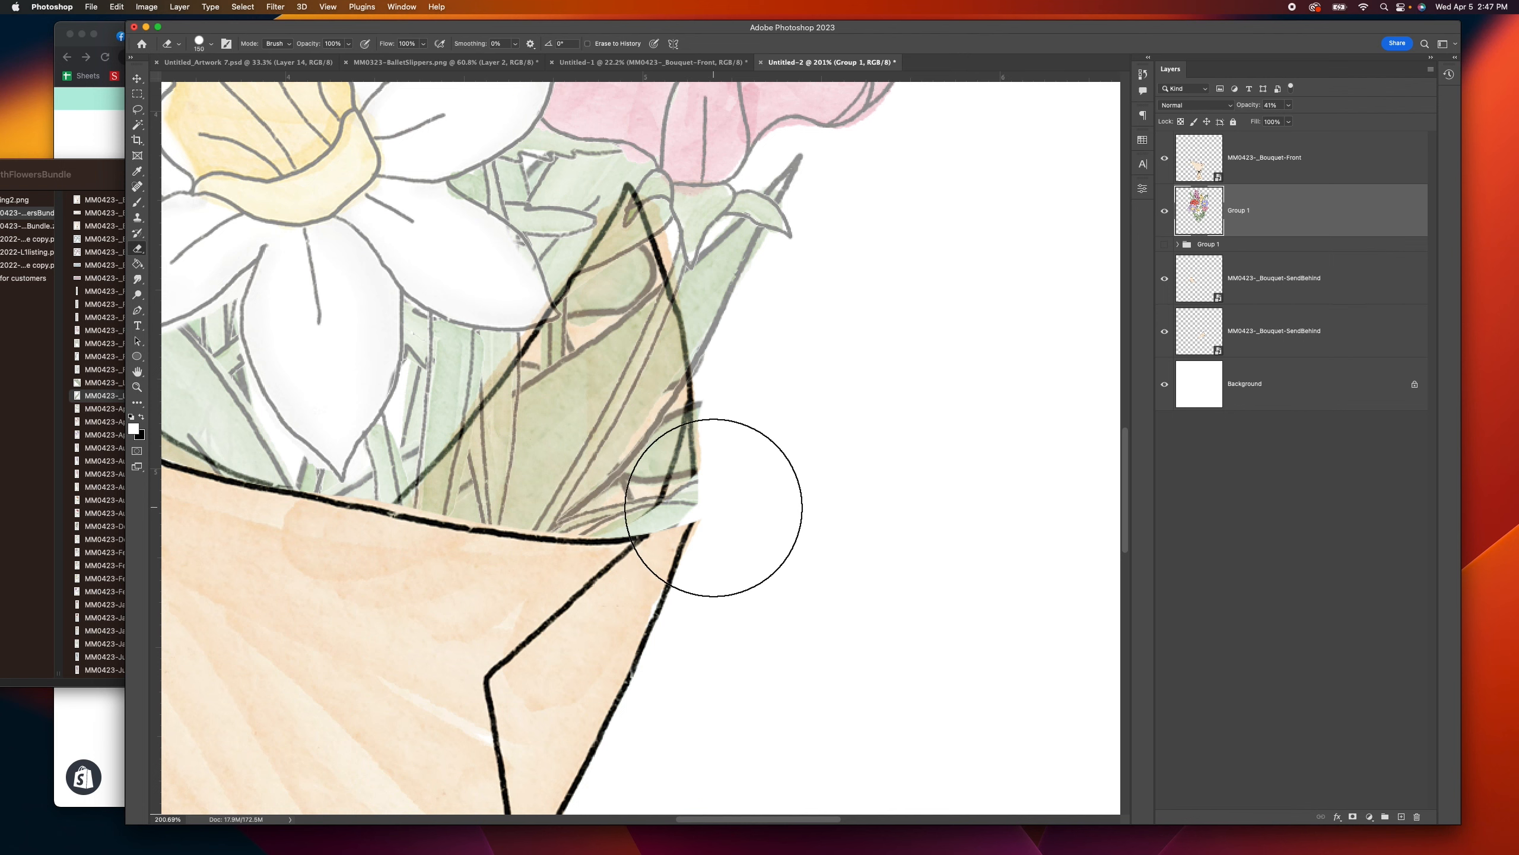
key("[")
key("[")
key("[")
key("[")
key("[")
key("[")
key("[")
key("[")
scroll(705, 510, "up", 5)
mouse_move(706, 486)
left_mouse_down()
mouse_move(644, 543)
mouse_move(598, 536)
left_mouse_up()
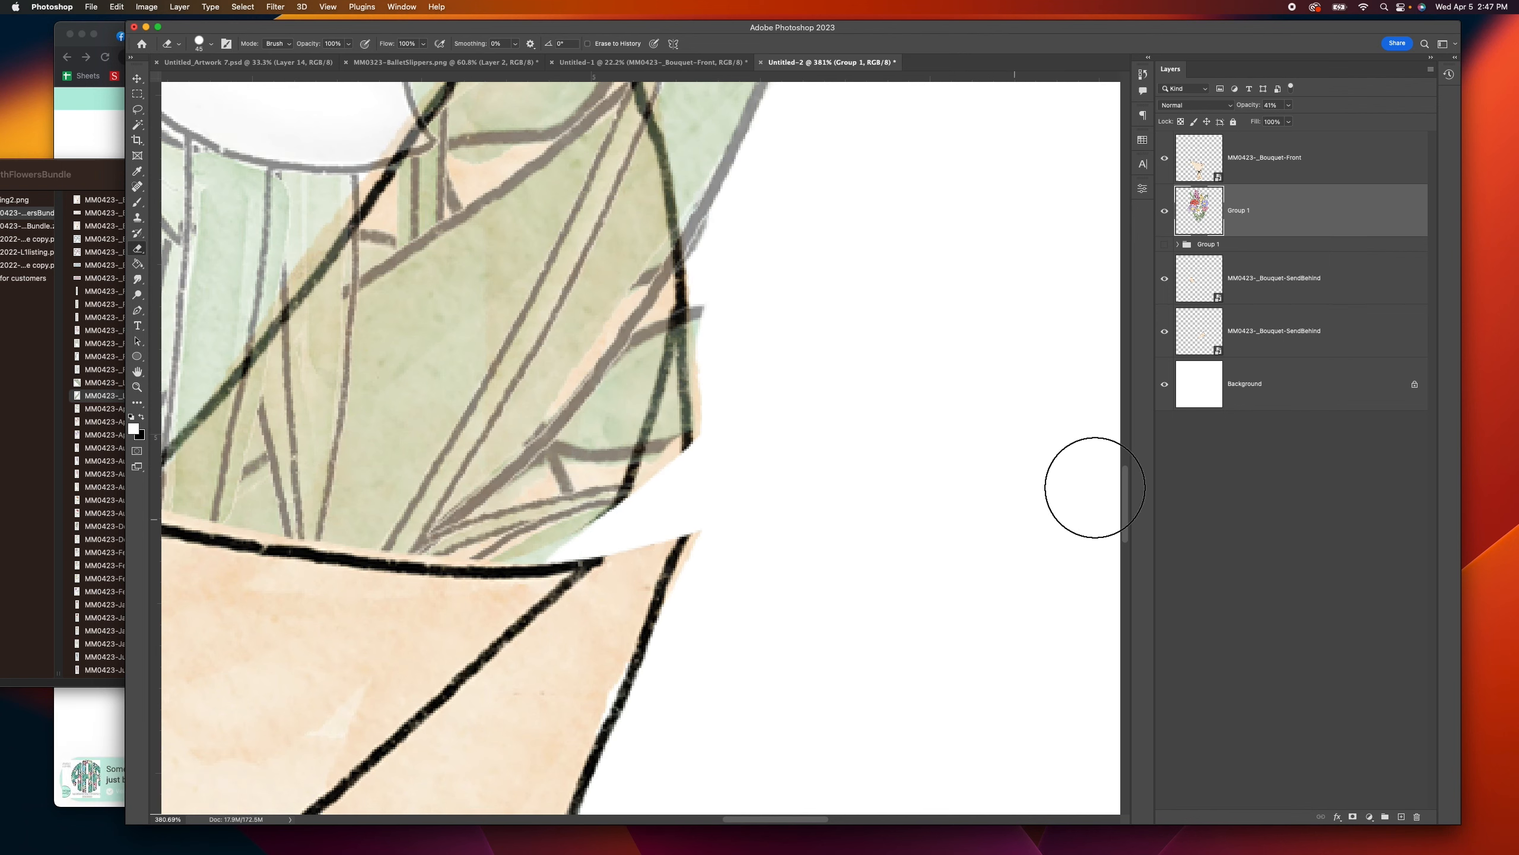
left_click(1247, 294)
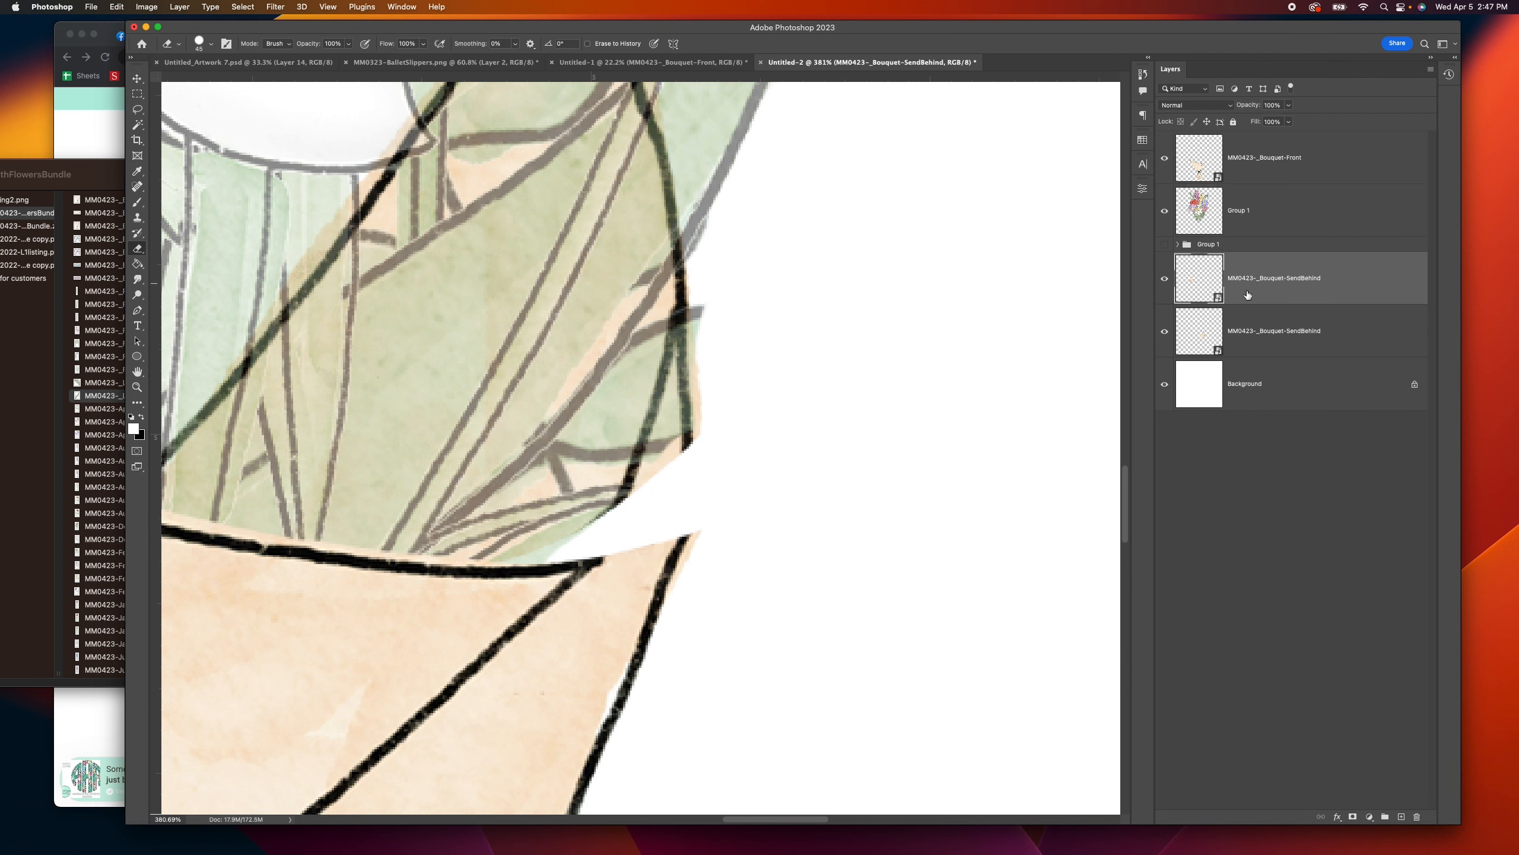
left_click(139, 79)
mouse_move(654, 467)
left_mouse_down()
mouse_move(651, 492)
mouse_move(663, 480)
left_mouse_up()
key("super+z")
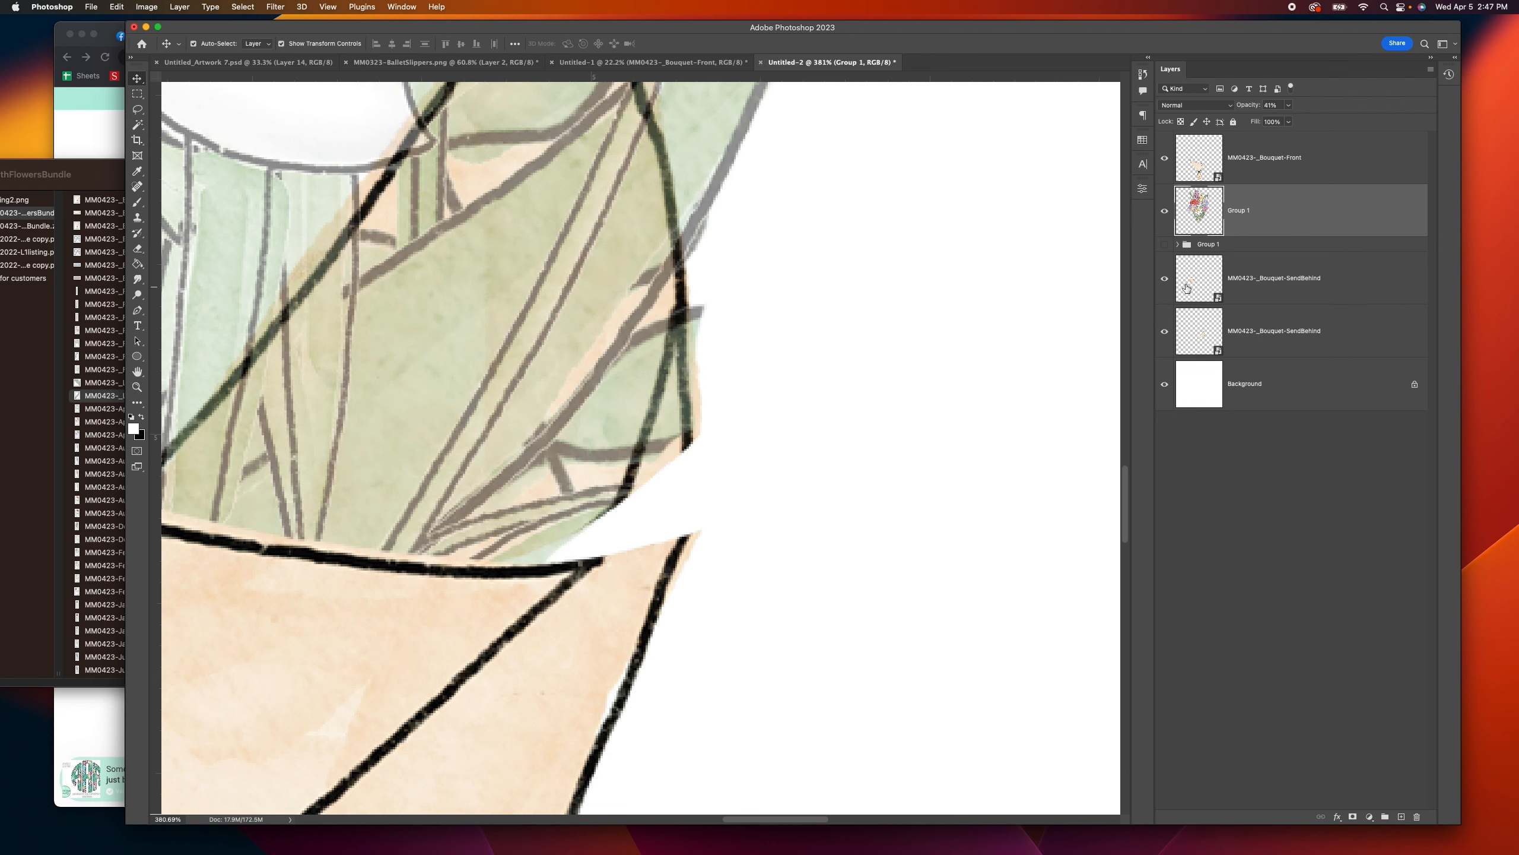
left_click(1165, 213)
left_click(1165, 214)
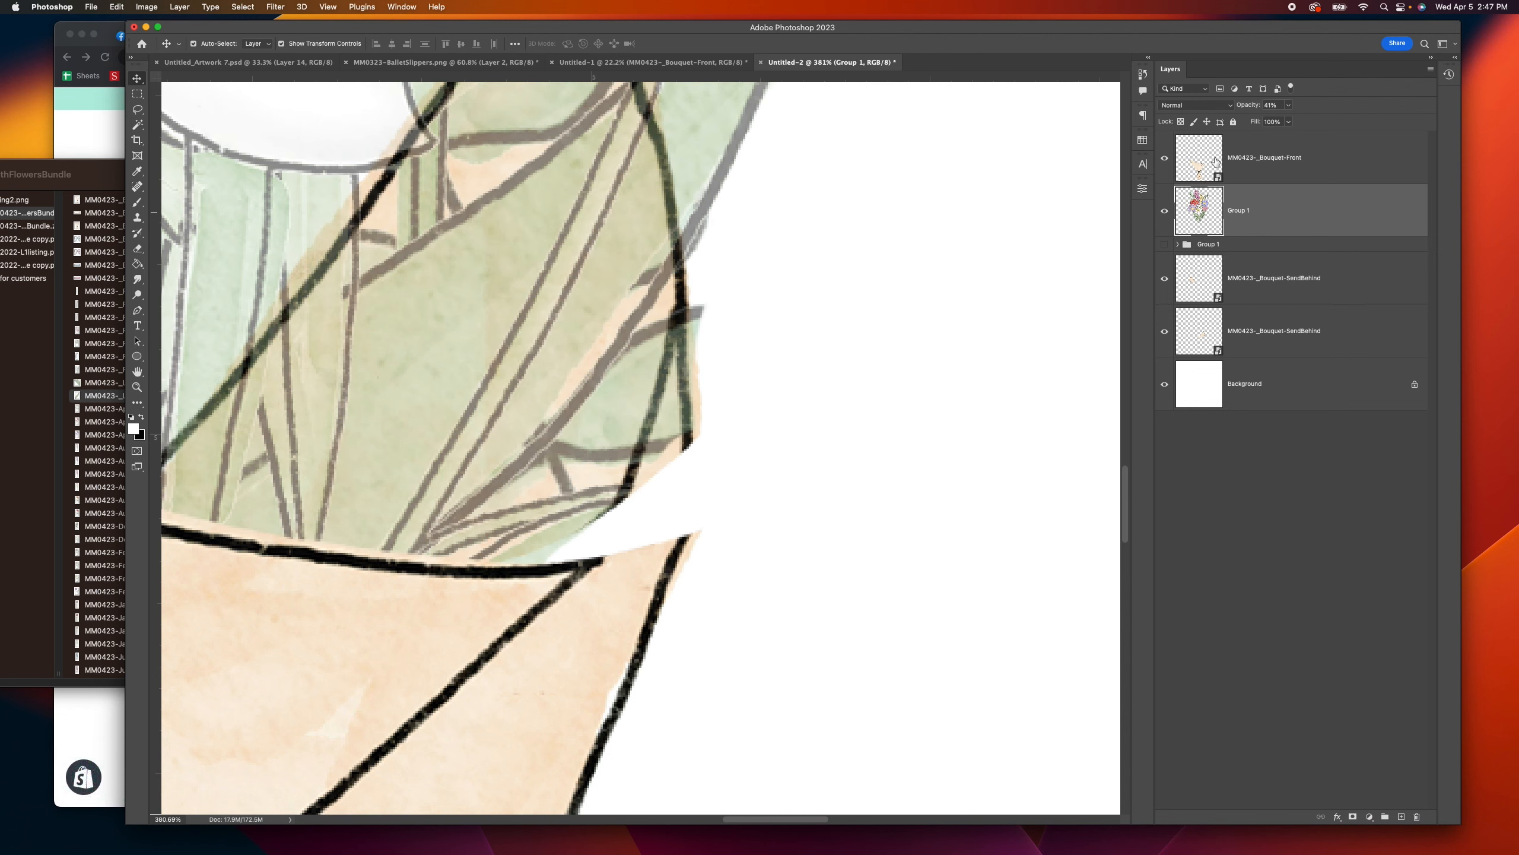
Step: Lock the merged flower layer, and fit the right back wrapper piece against the front wrapper's edge, scaled to about 84% and rotated about -7.6°
left_click(1234, 123)
left_click_drag(549, 409, 549, 458)
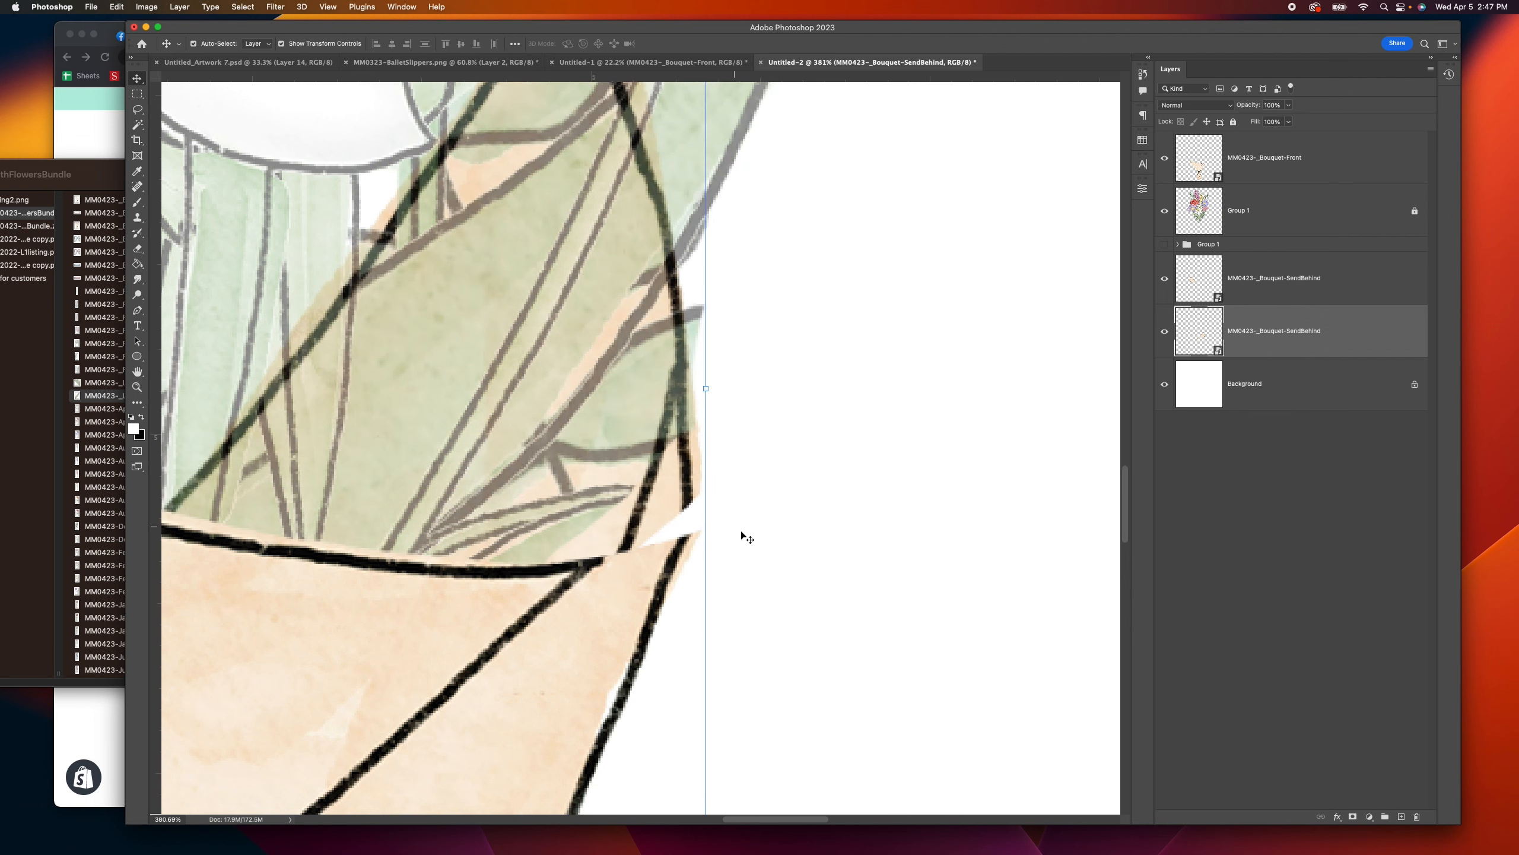
scroll(697, 516, "down", 5)
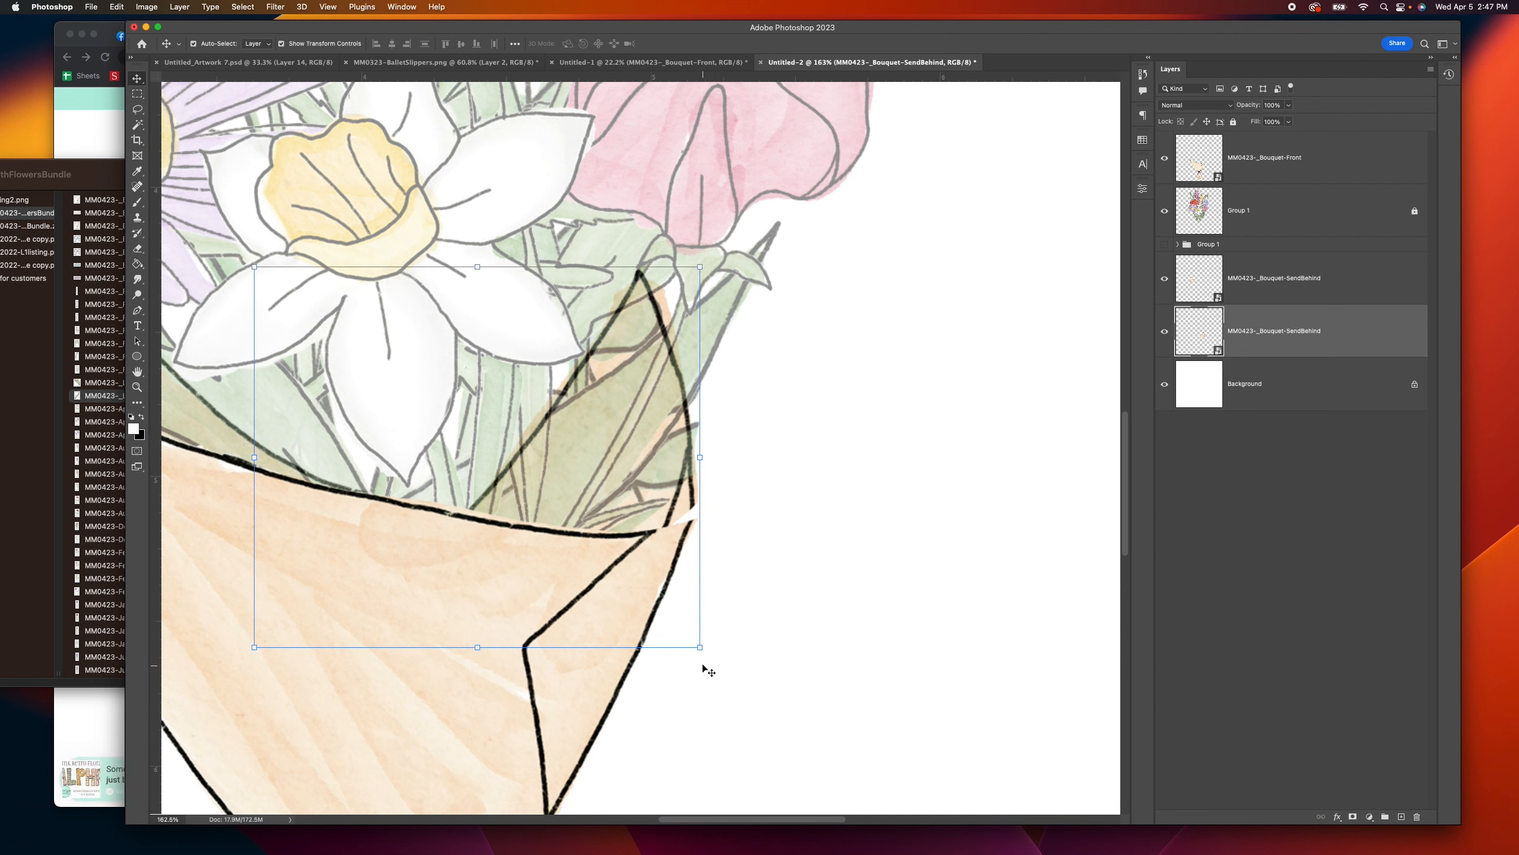
left_click_drag(704, 657, 673, 683)
left_click_drag(681, 501, 676, 483)
left_click_drag(776, 514, 761, 555)
left_click_drag(677, 505, 695, 471)
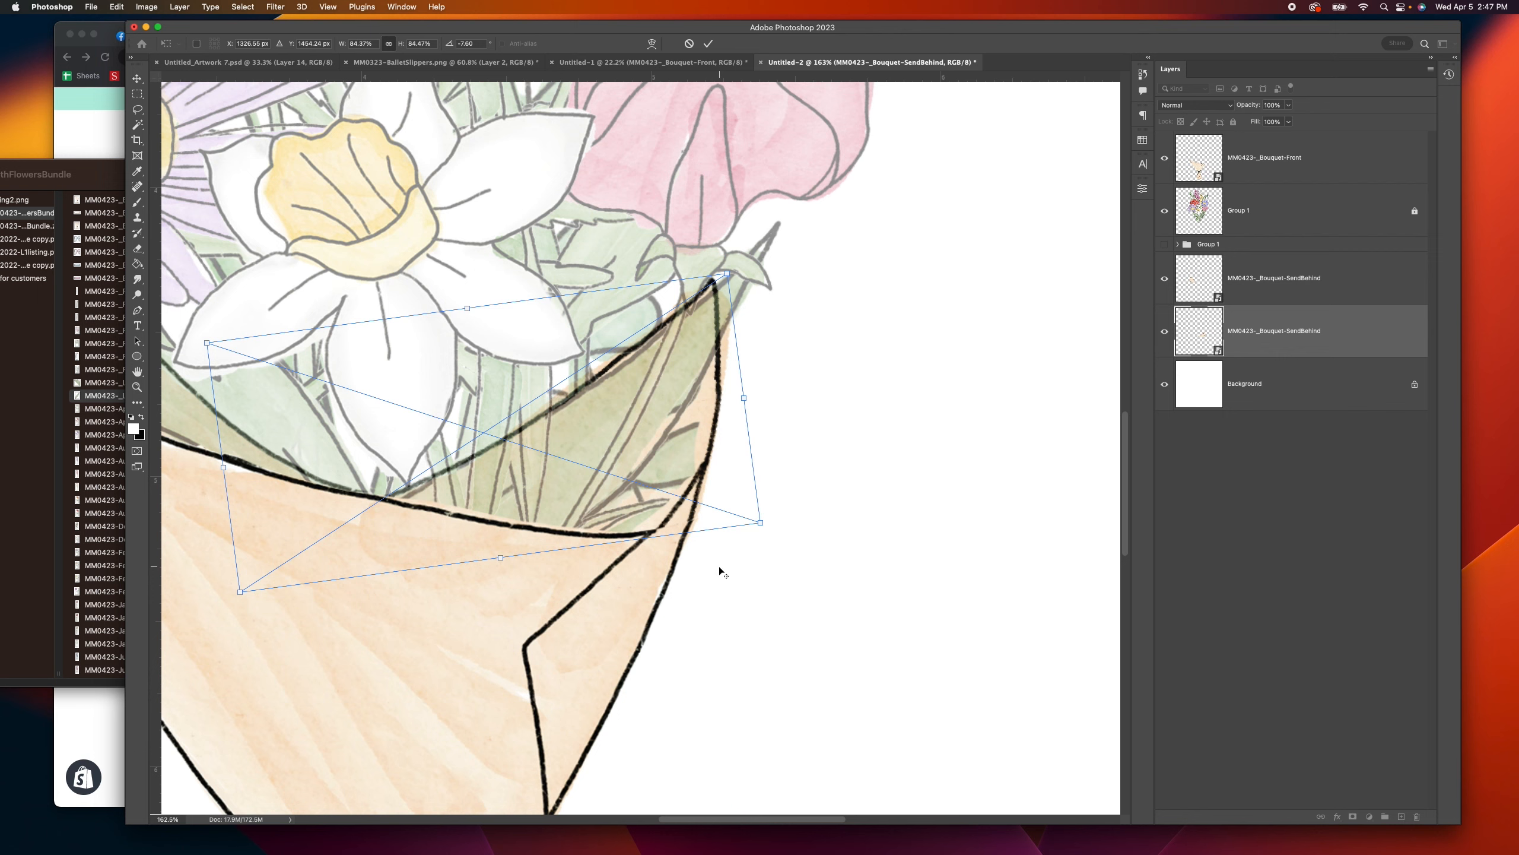
scroll(720, 569, "up", 3)
left_click(708, 43)
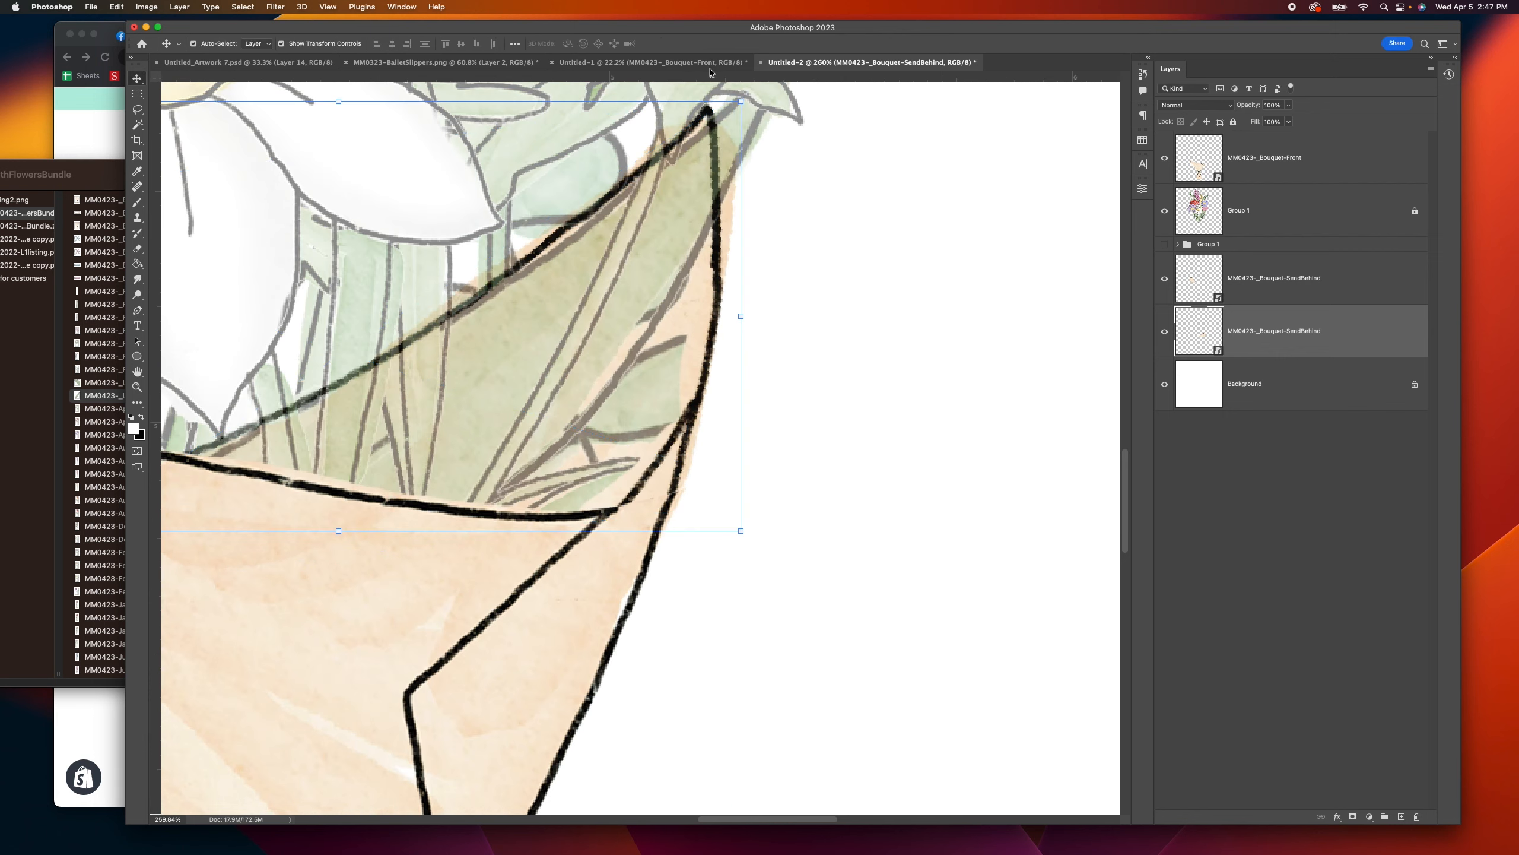
left_click(807, 454)
Step: Rotate the right back wrapper piece to about -0.3° and reposition it so its edge meets the front wrapper's right corner
scroll(567, 451, "down", 6)
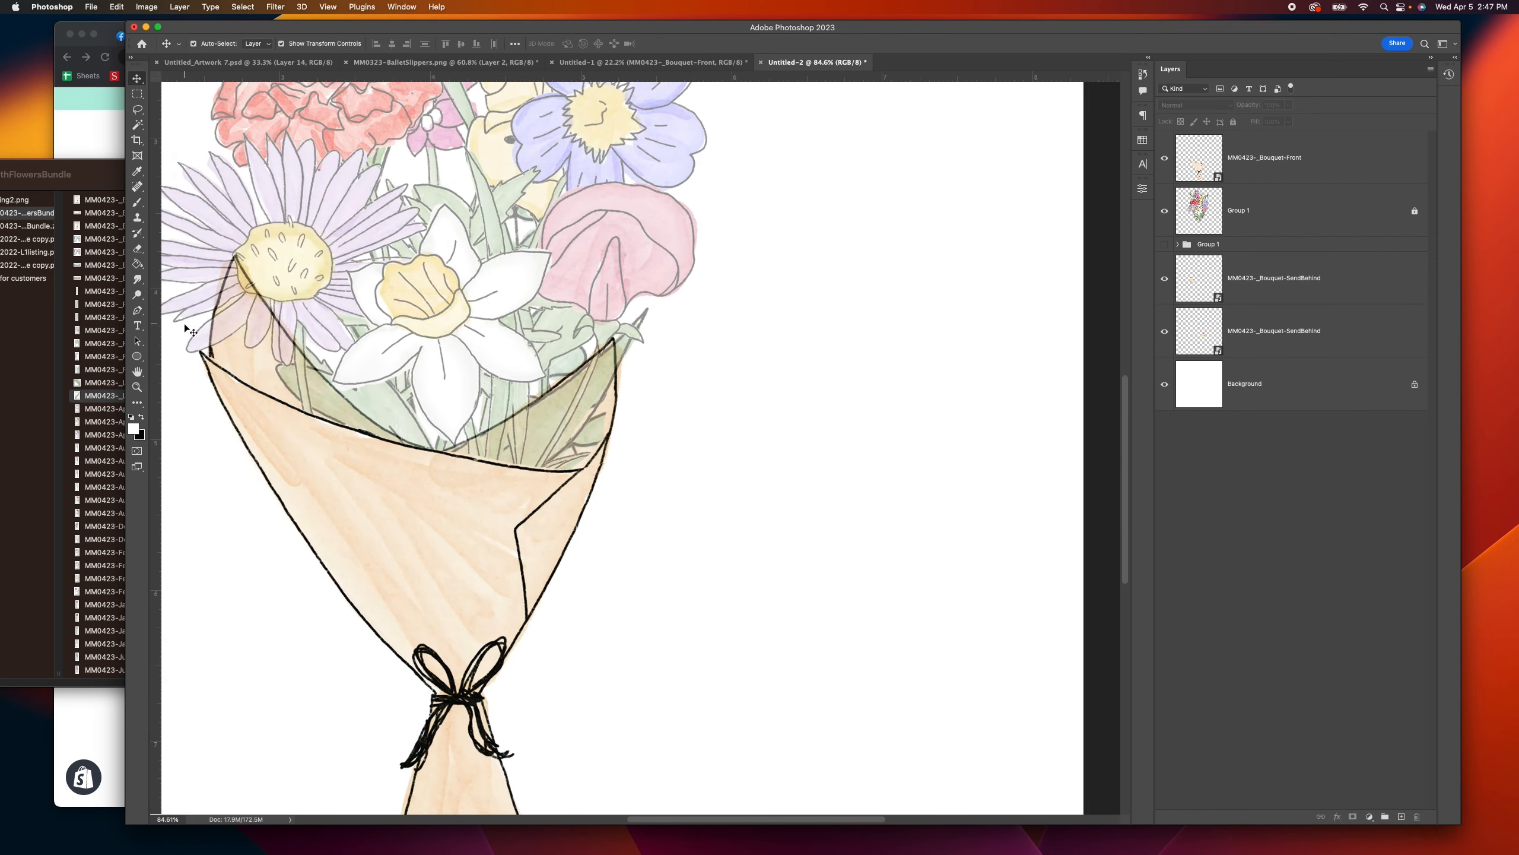
scroll(190, 330, "up", 3)
left_click_drag(273, 364, 273, 366)
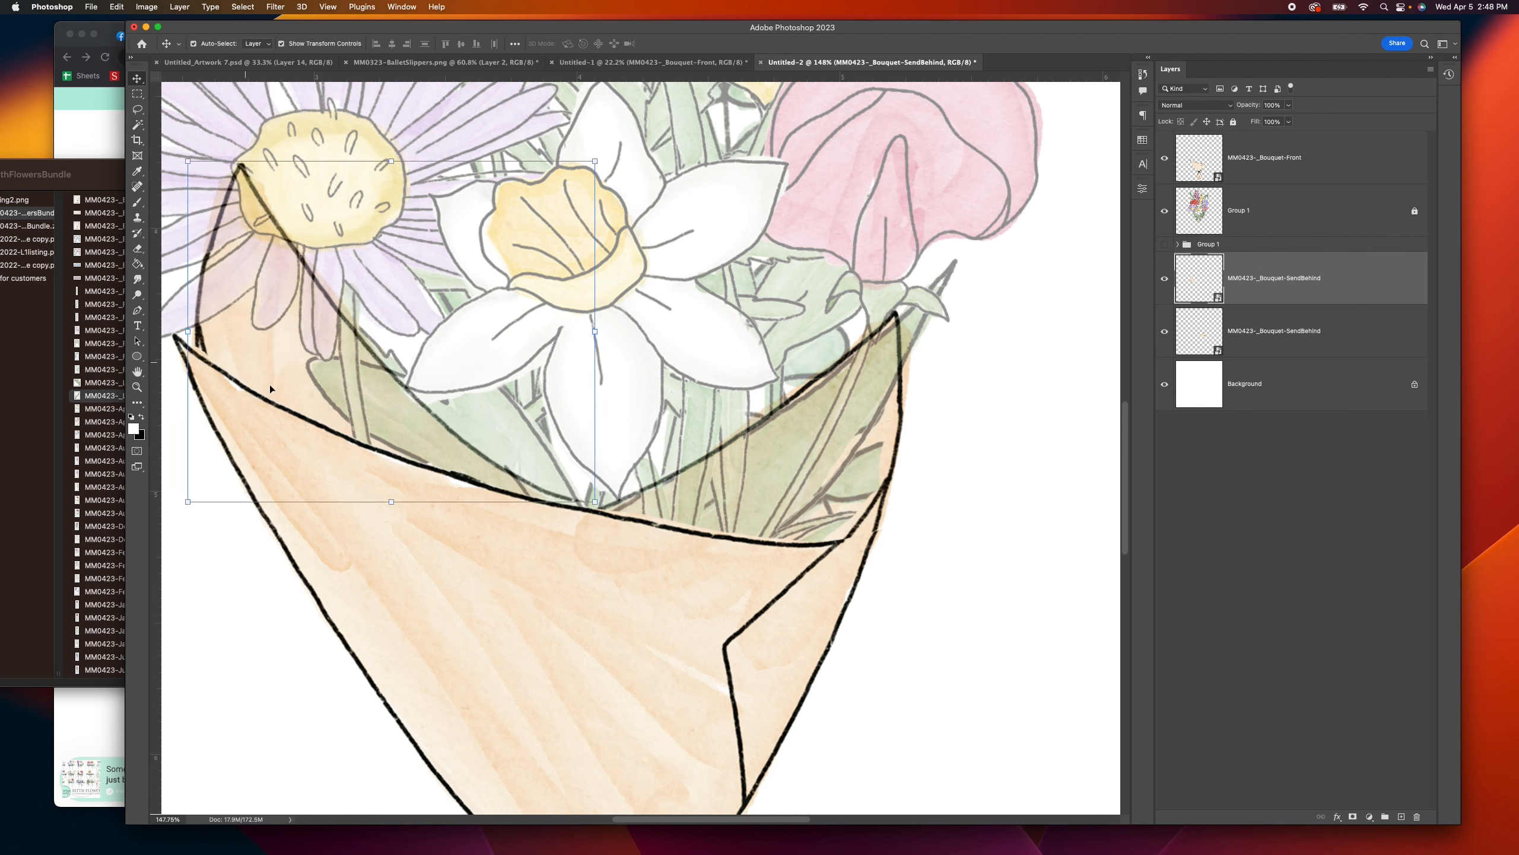
left_click(880, 524)
left_click_drag(924, 564, 921, 572)
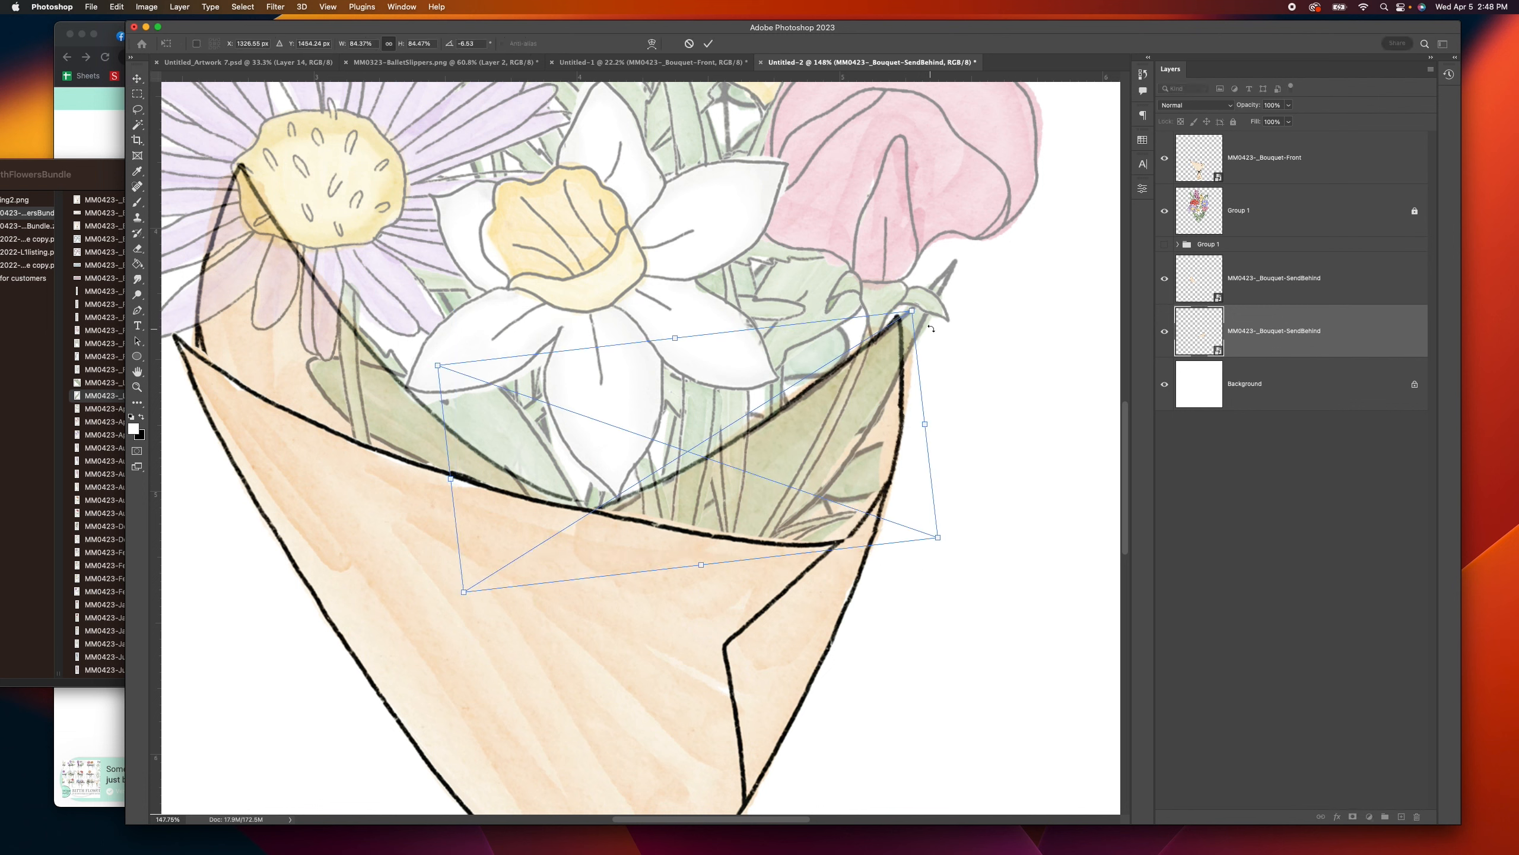
left_click_drag(921, 306, 944, 317)
left_click_drag(902, 422, 914, 402)
left_click(708, 43)
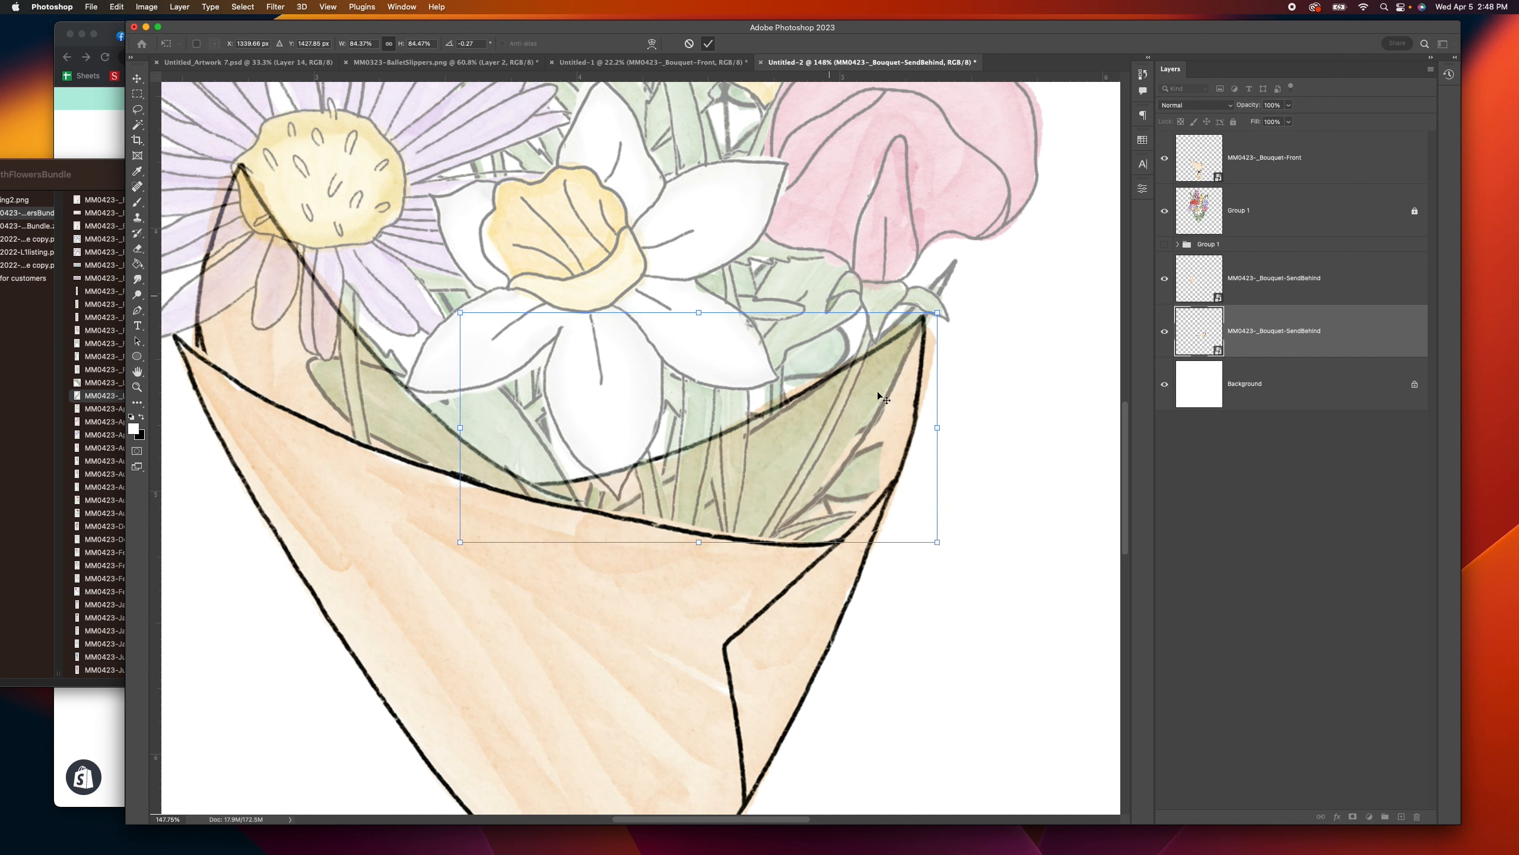
Step: Nudge the right back wrapper piece slightly to the right to line up its outline with the front wrapper's edge
scroll(907, 580, "up", 2)
left_click(877, 501)
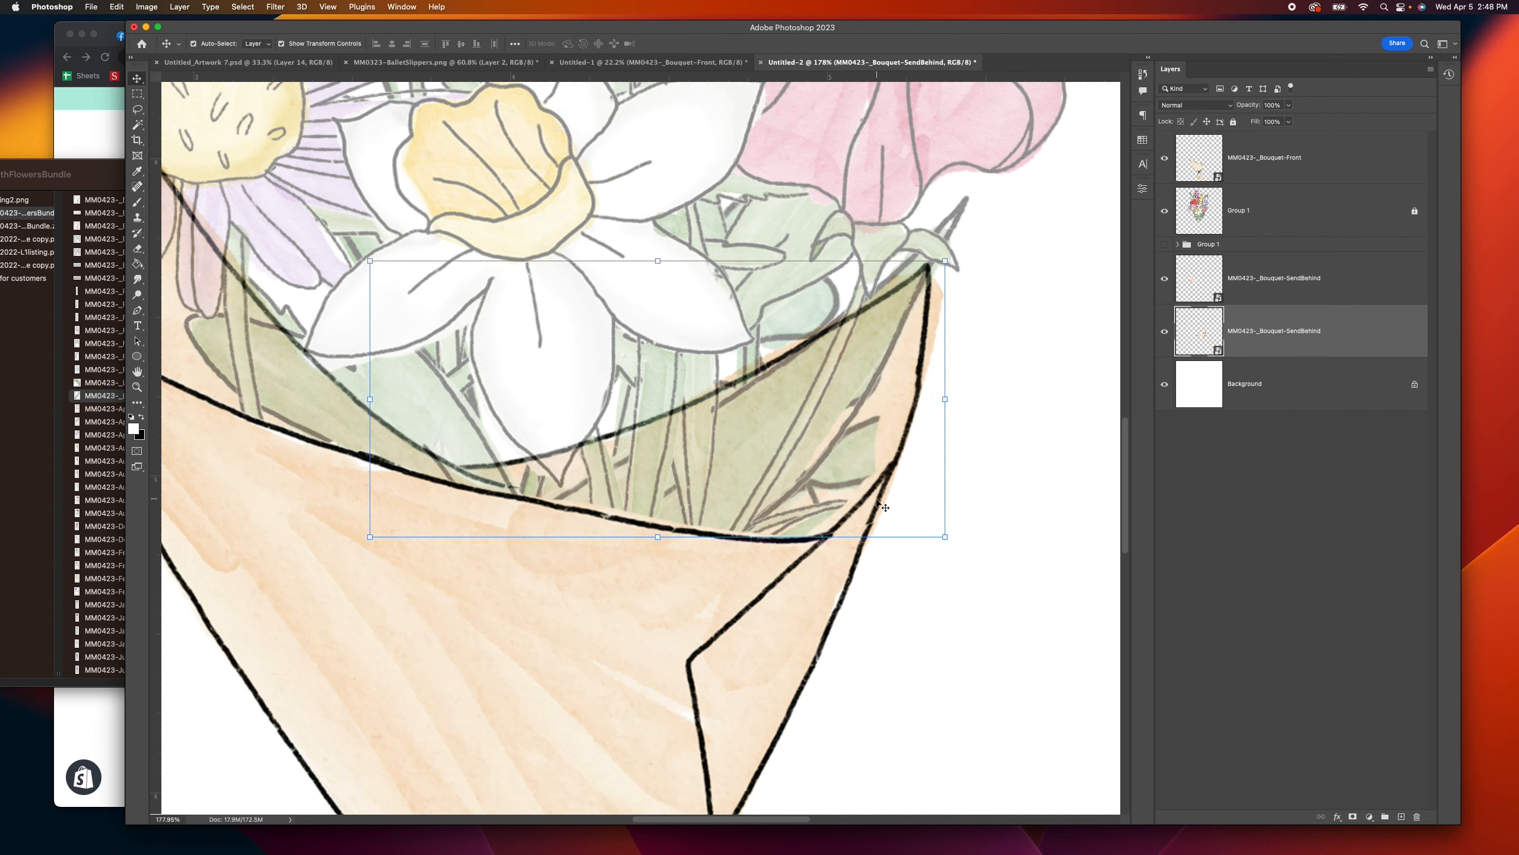
key("Right")
key("Right")
left_click(910, 601)
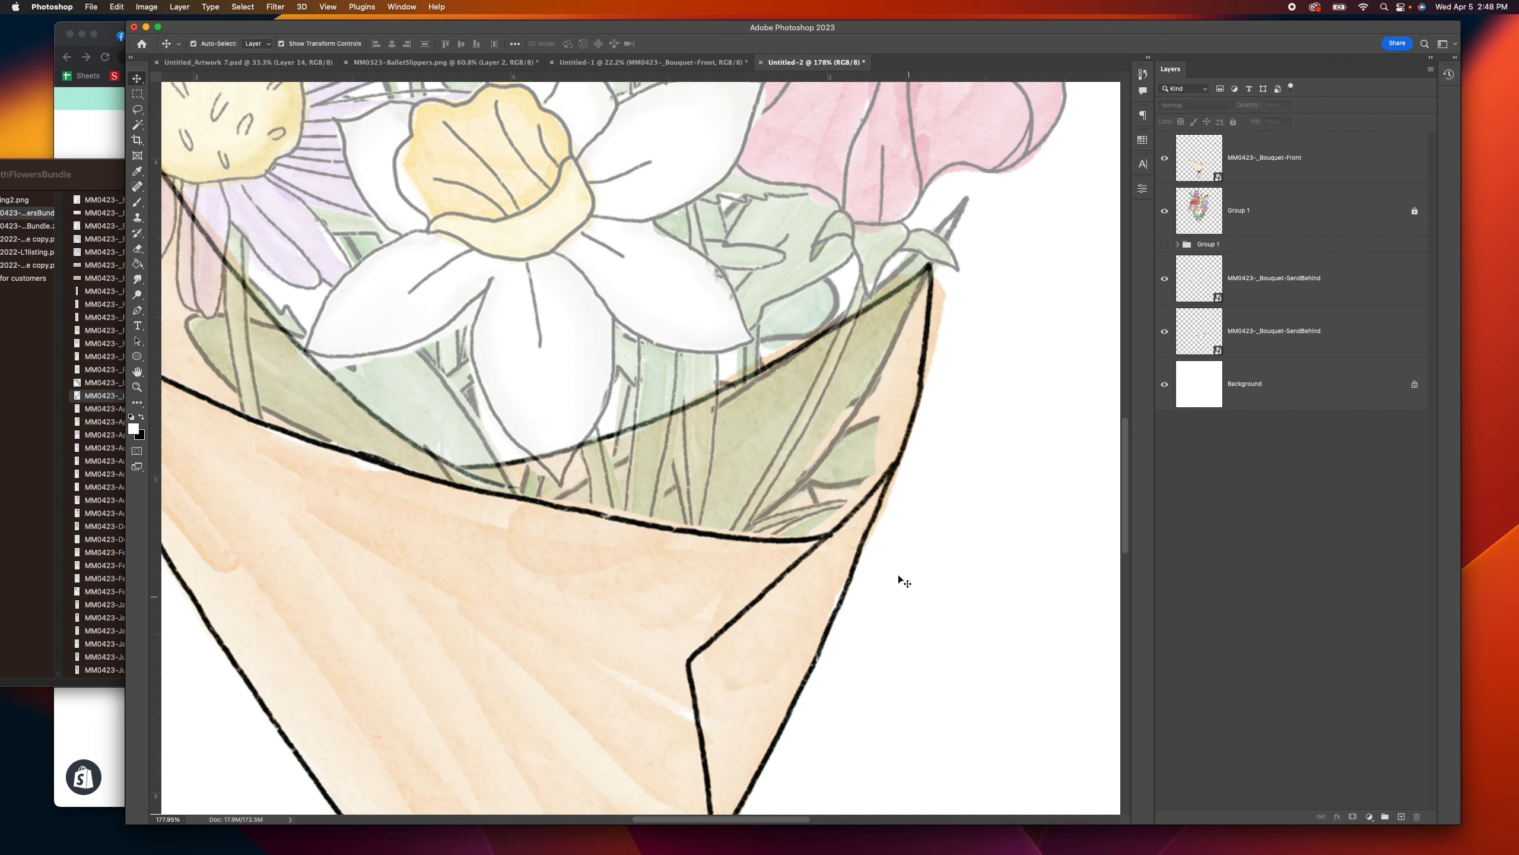
scroll(900, 579, "down", 5)
scroll(860, 524, "up", 7)
left_click(877, 477)
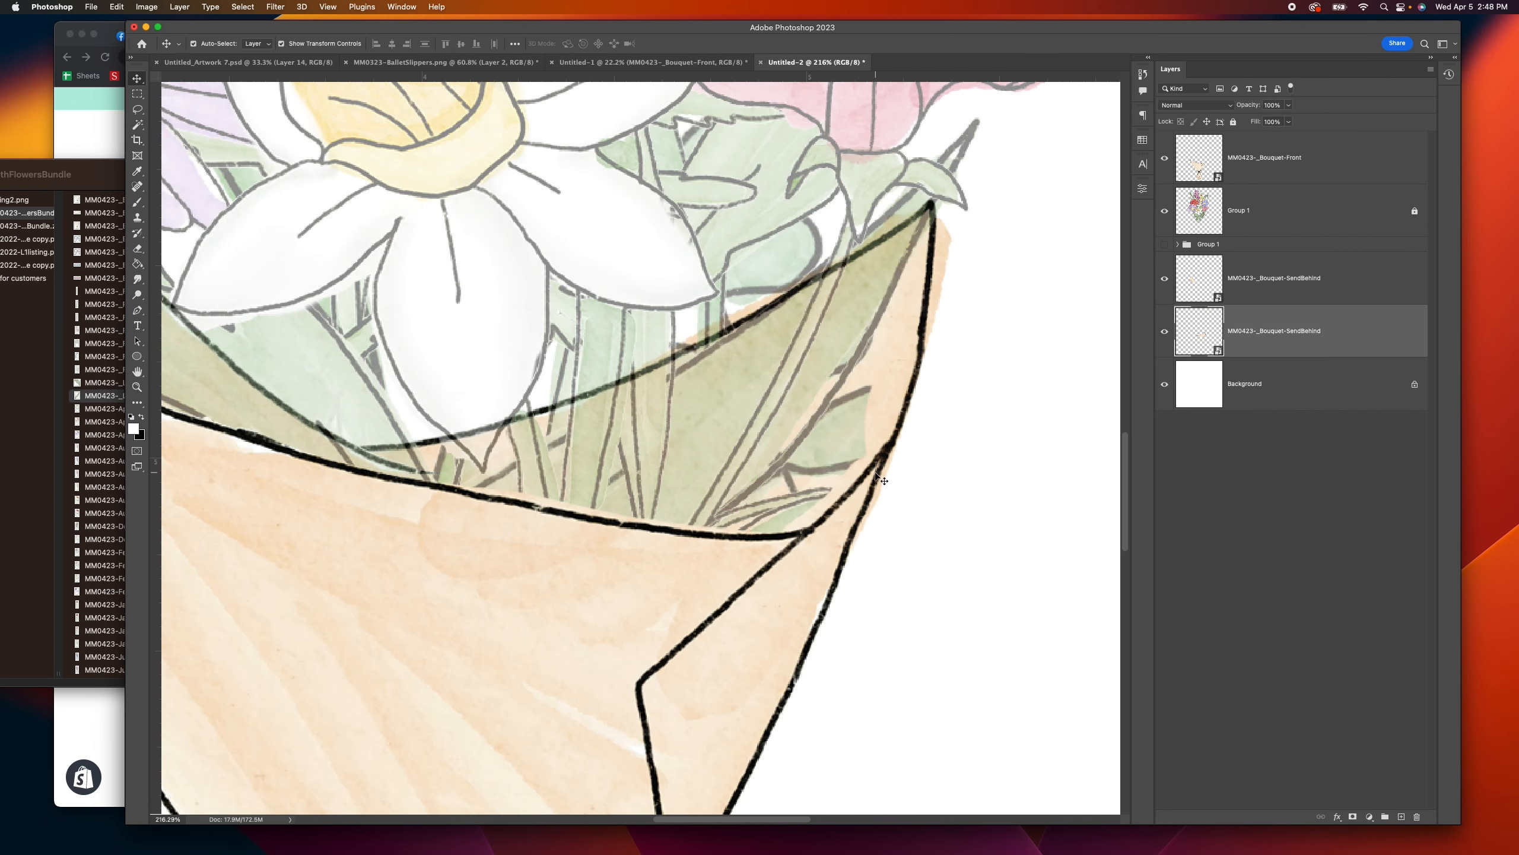
key("Right")
key("Right")
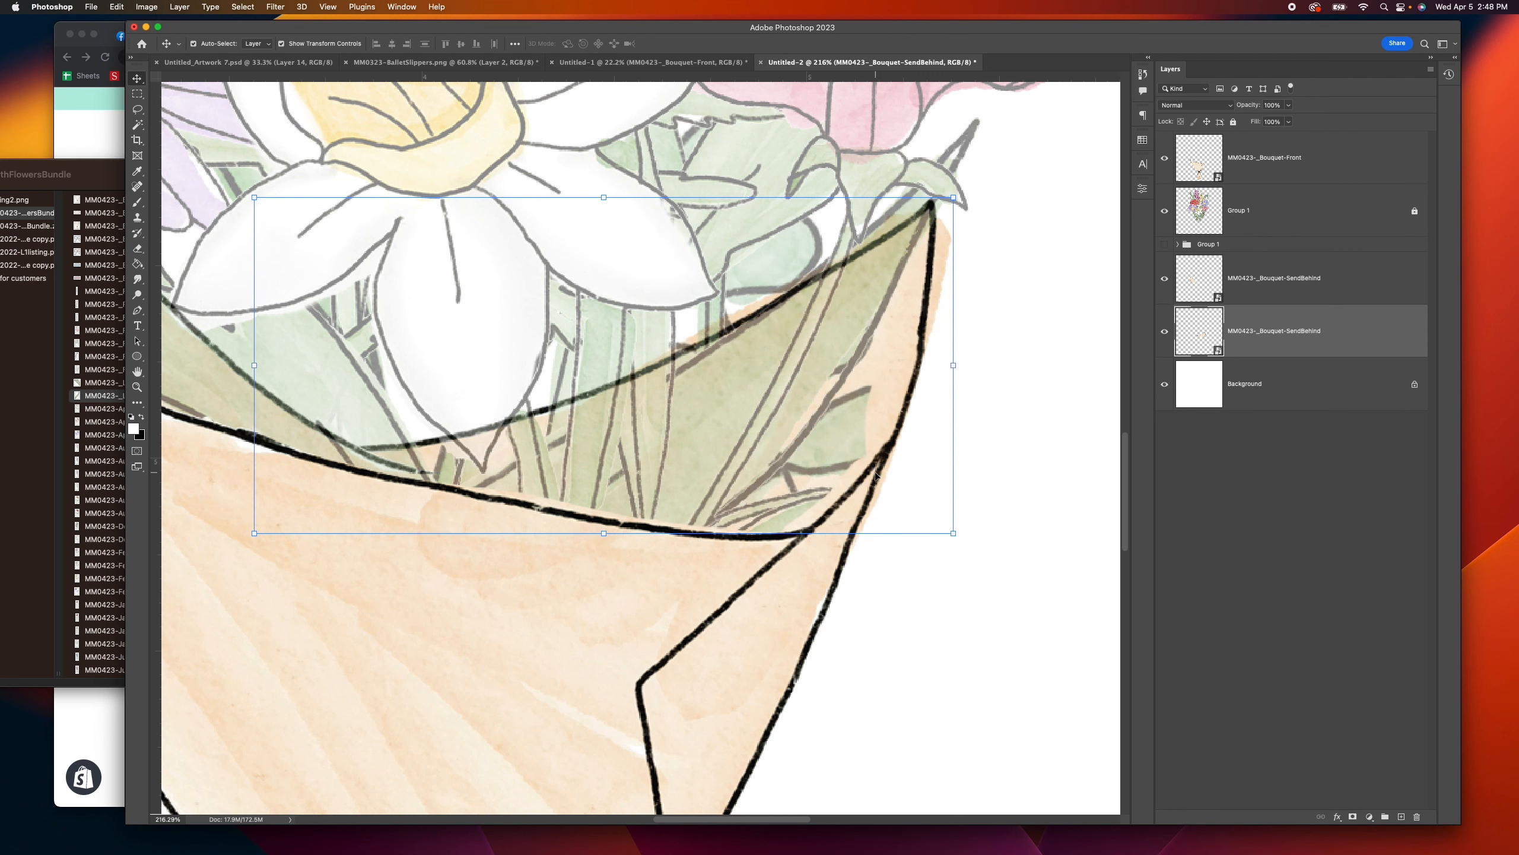
left_click(843, 727)
scroll(899, 713, "down", 6)
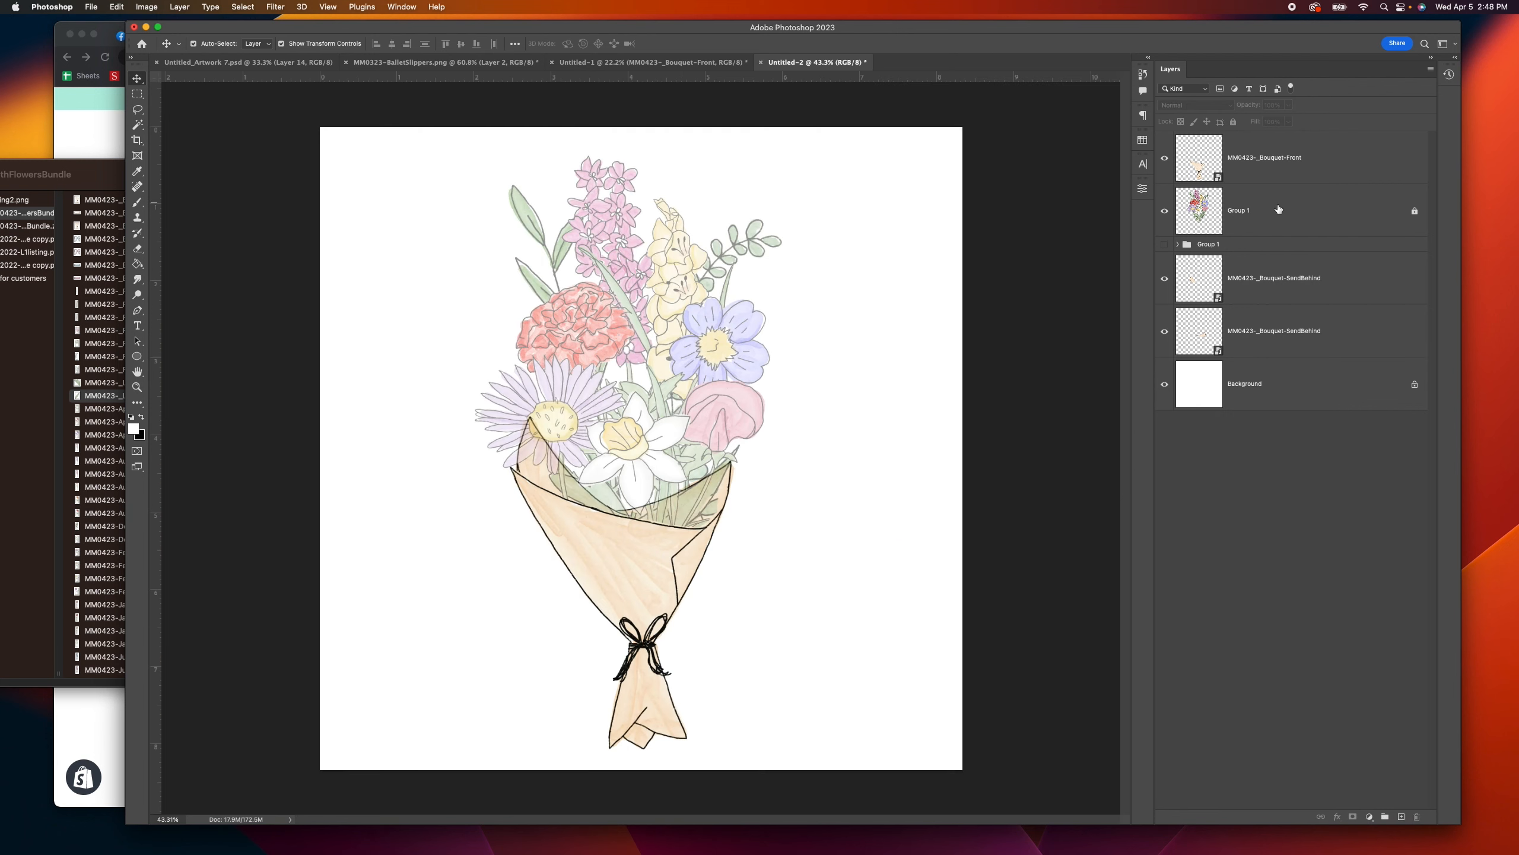
Step: Unlock the merged flower layer and restore its opacity to 100%
left_click(1278, 209)
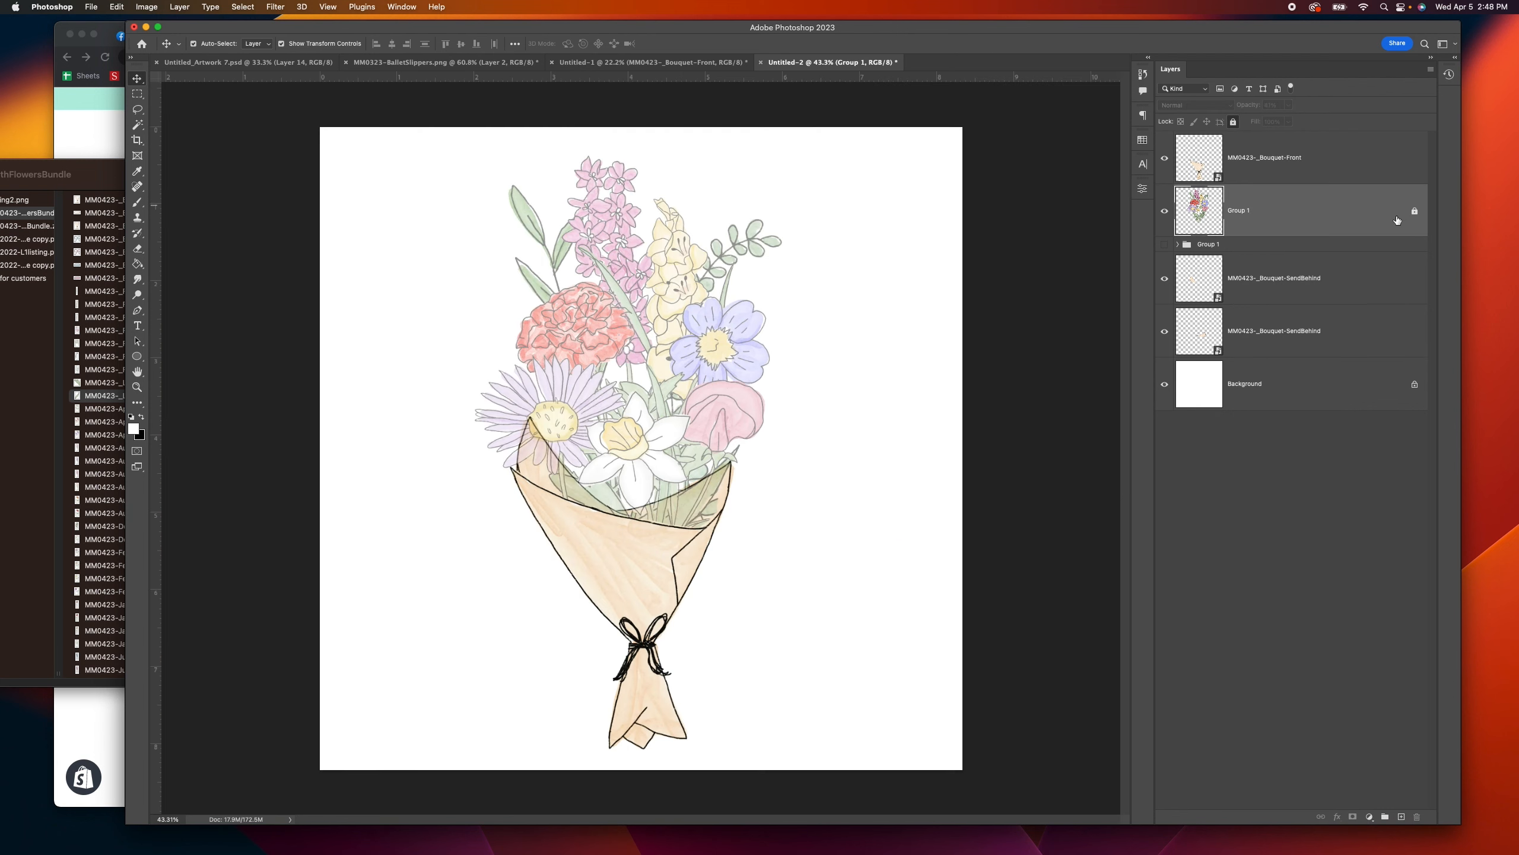
left_click(1415, 215)
left_click(1289, 105)
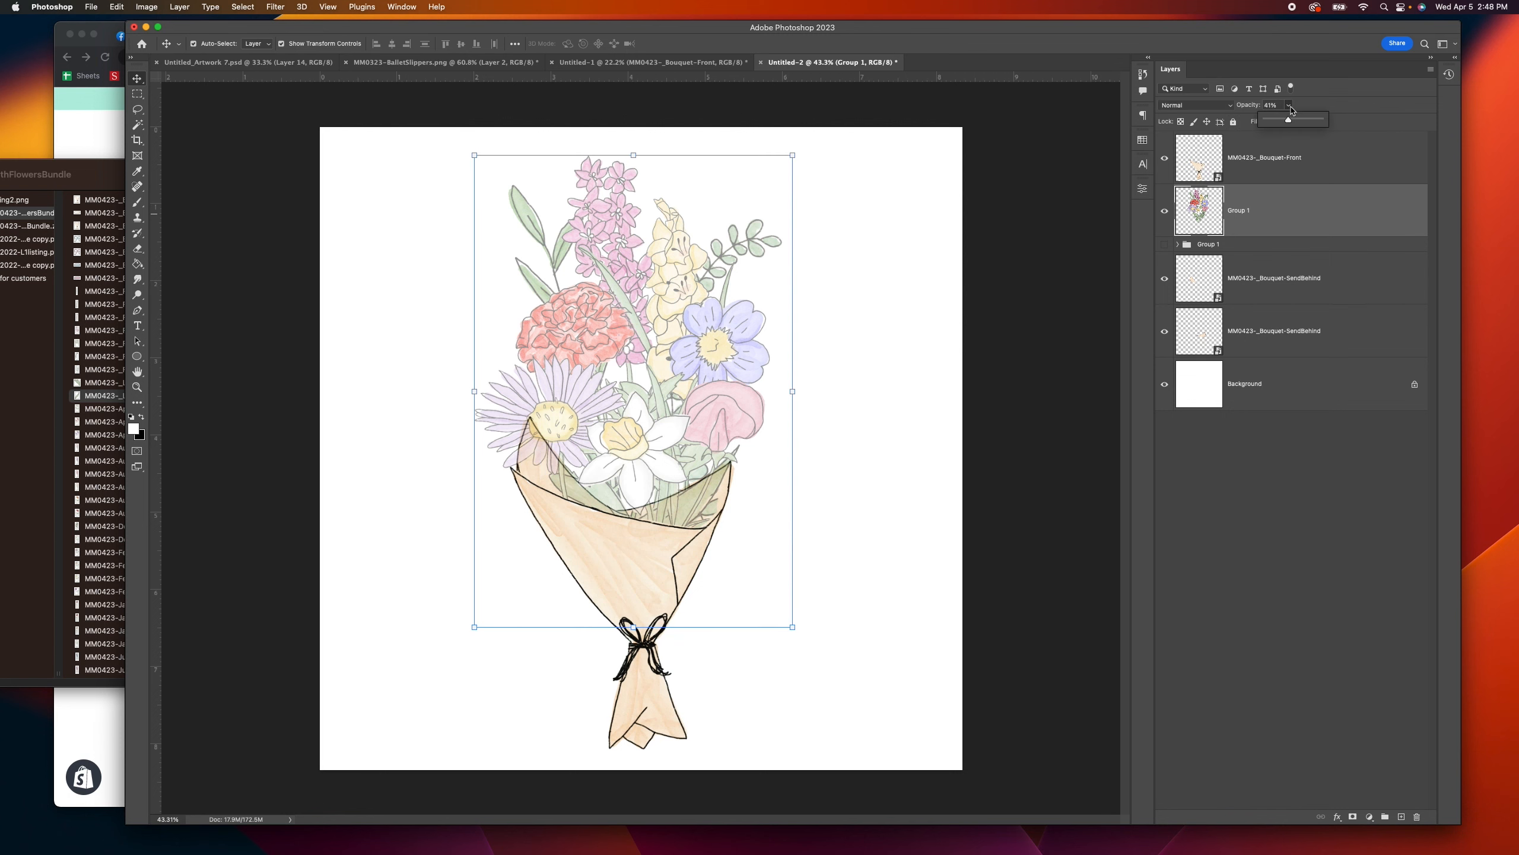
left_click_drag(1293, 122, 1323, 121)
key("super+equal")
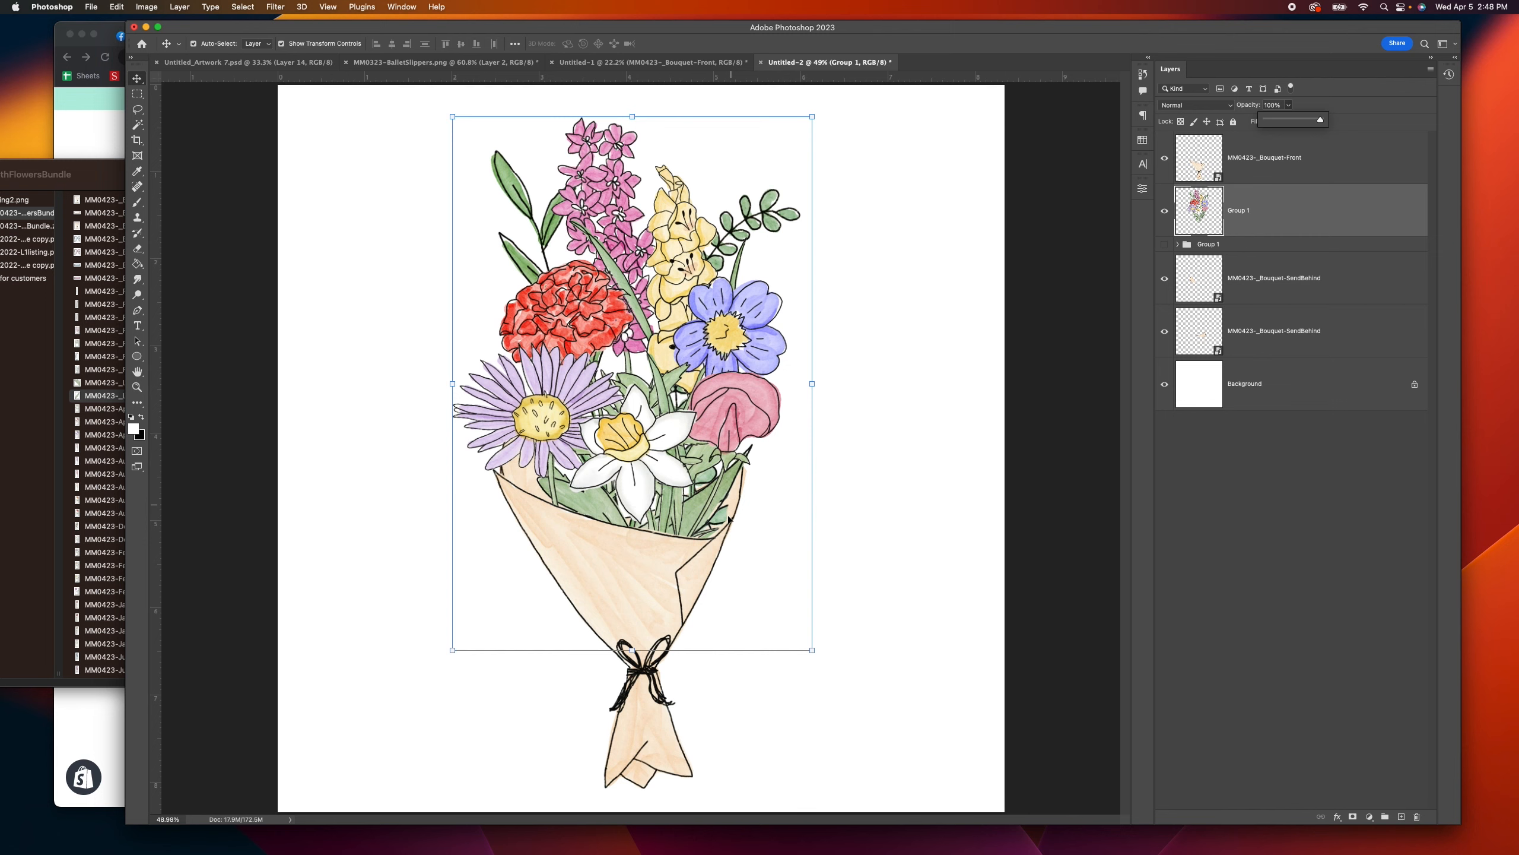
left_click(857, 537)
scroll(724, 526, "up", 2)
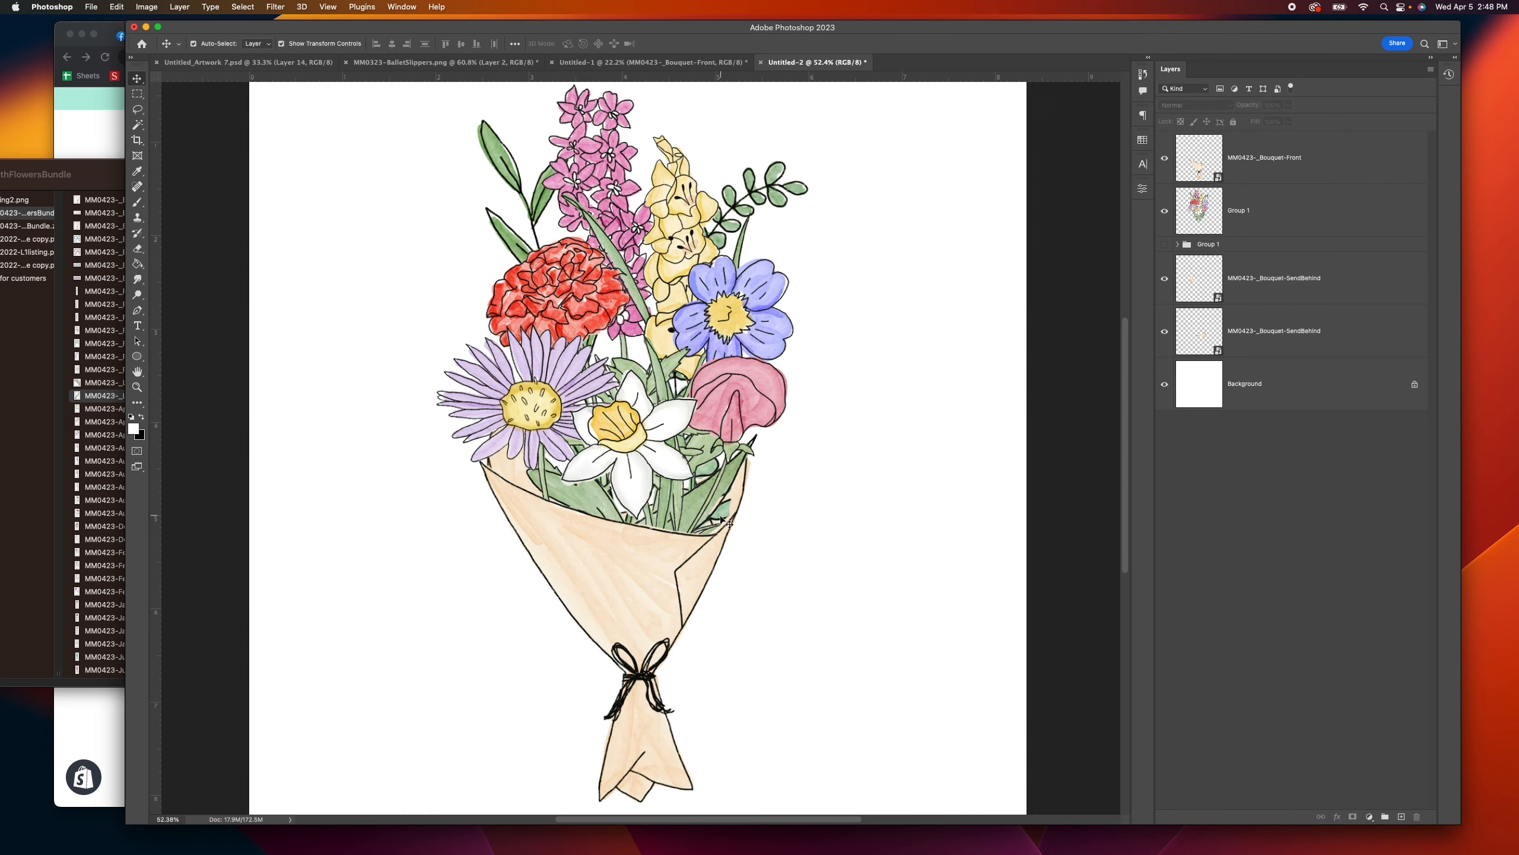
Step: Place MM0423-_Leaf2.png from the bundle folder above the merged flowers, scaled to 35.48%, over the gap at the wrapper's right corner
left_click(724, 518)
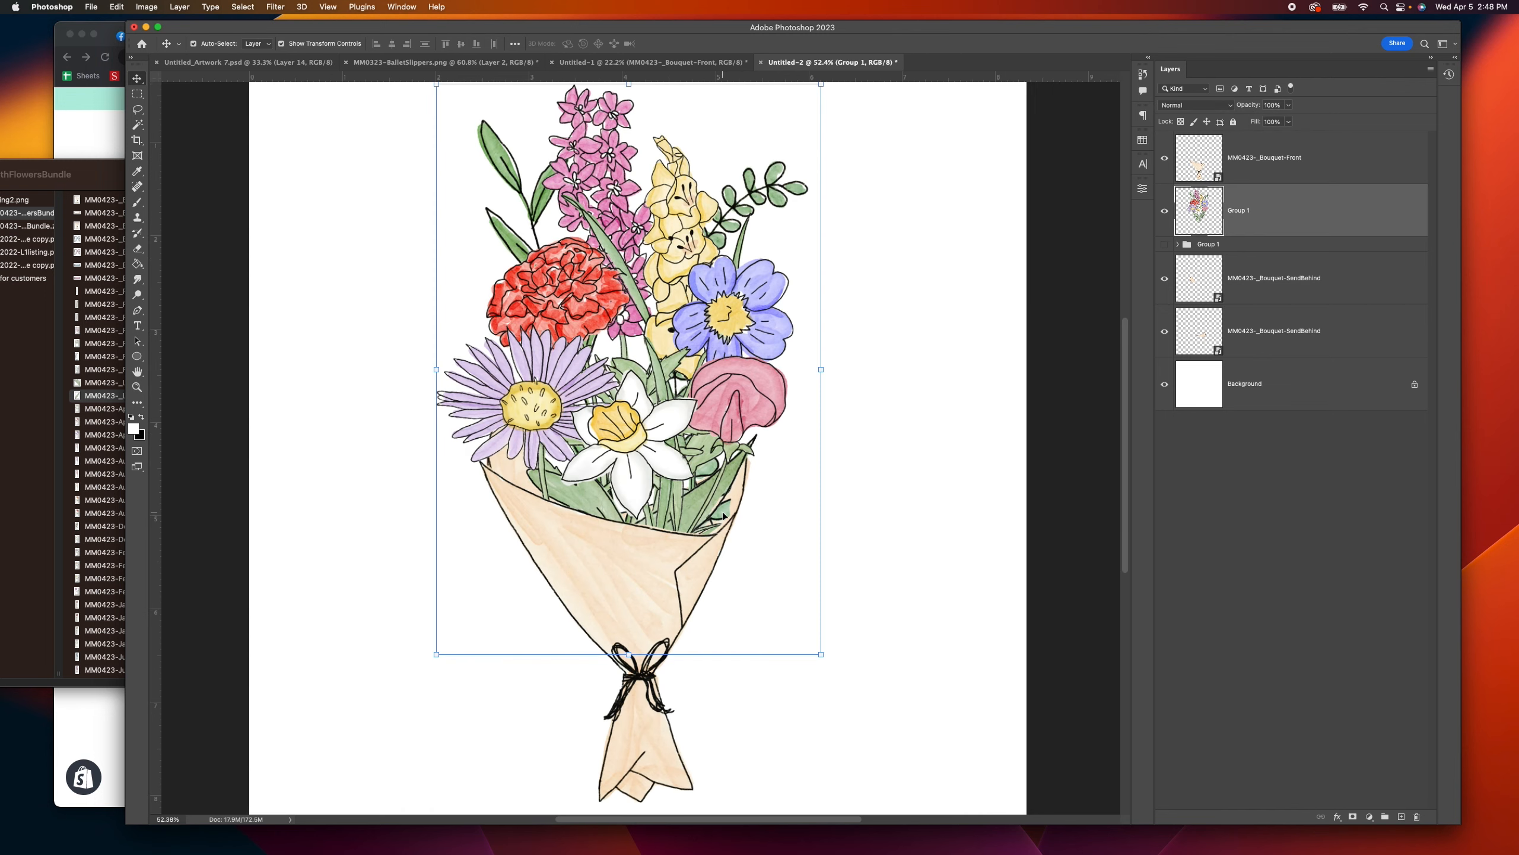
left_click(98, 176)
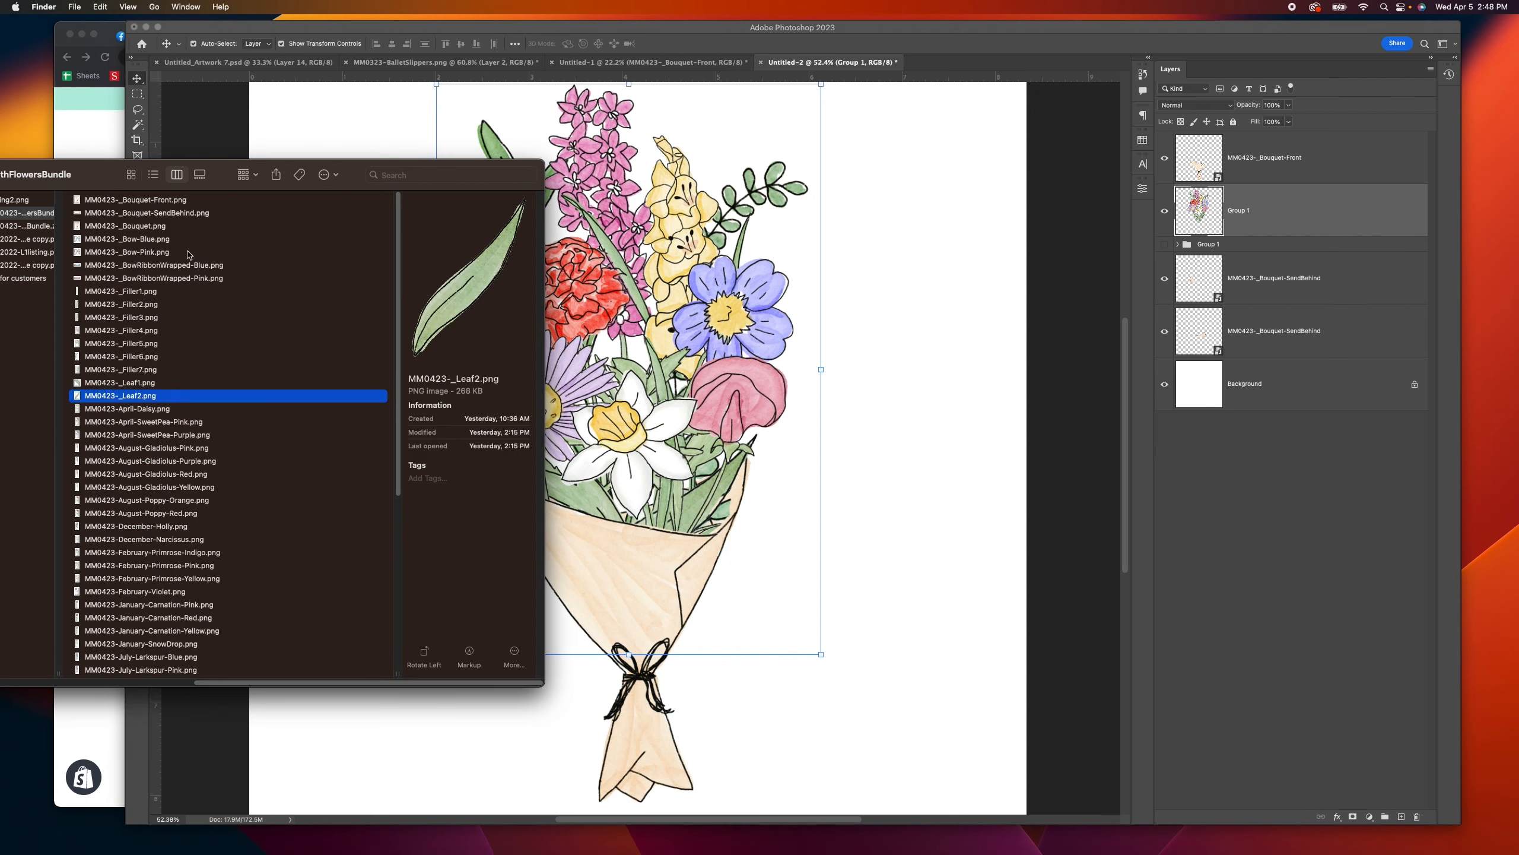
left_click(730, 433)
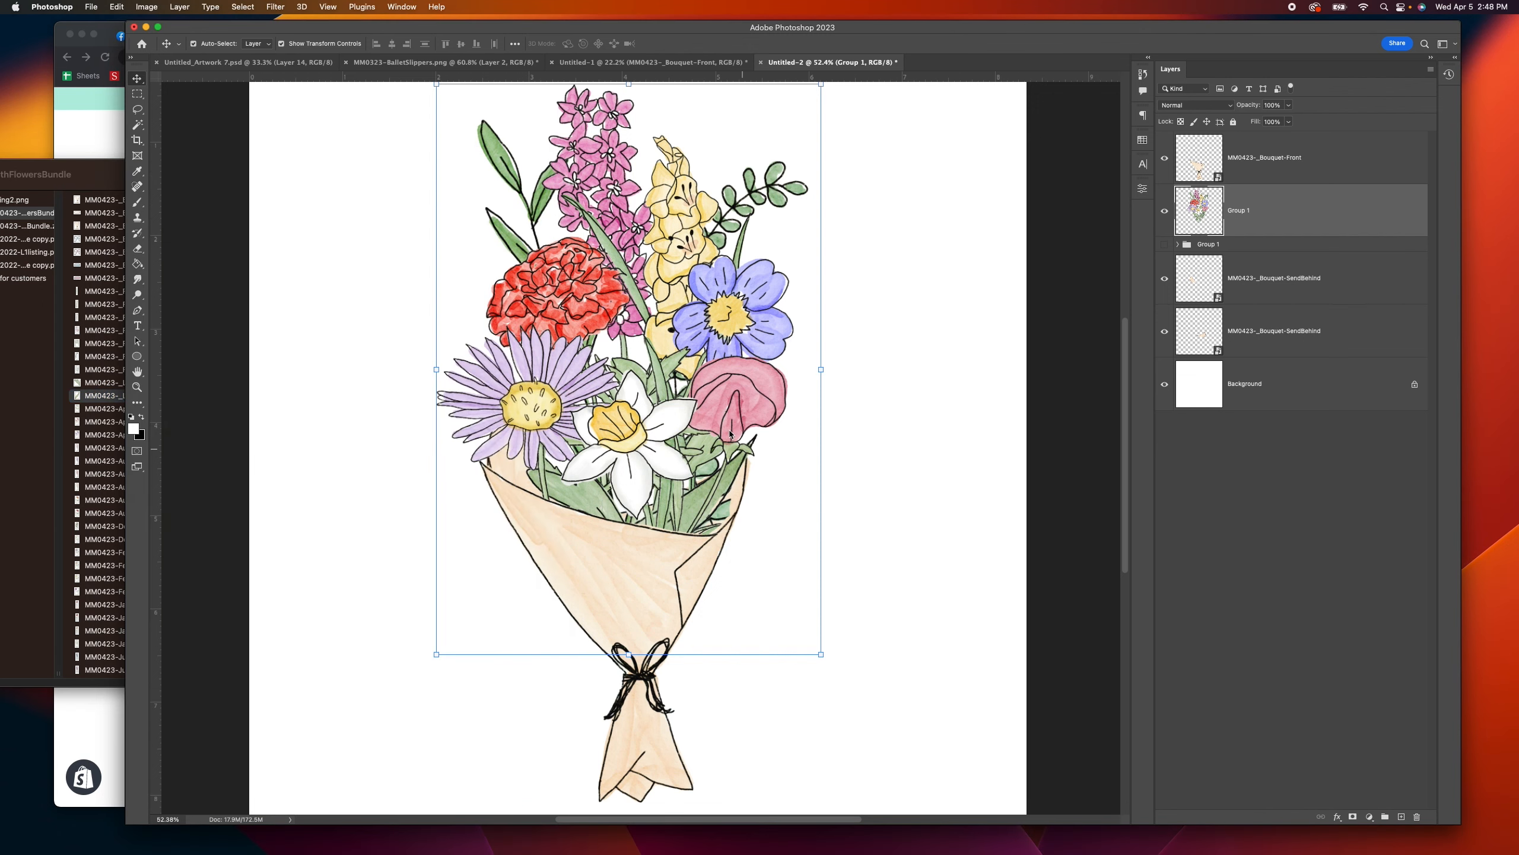
key("super+v")
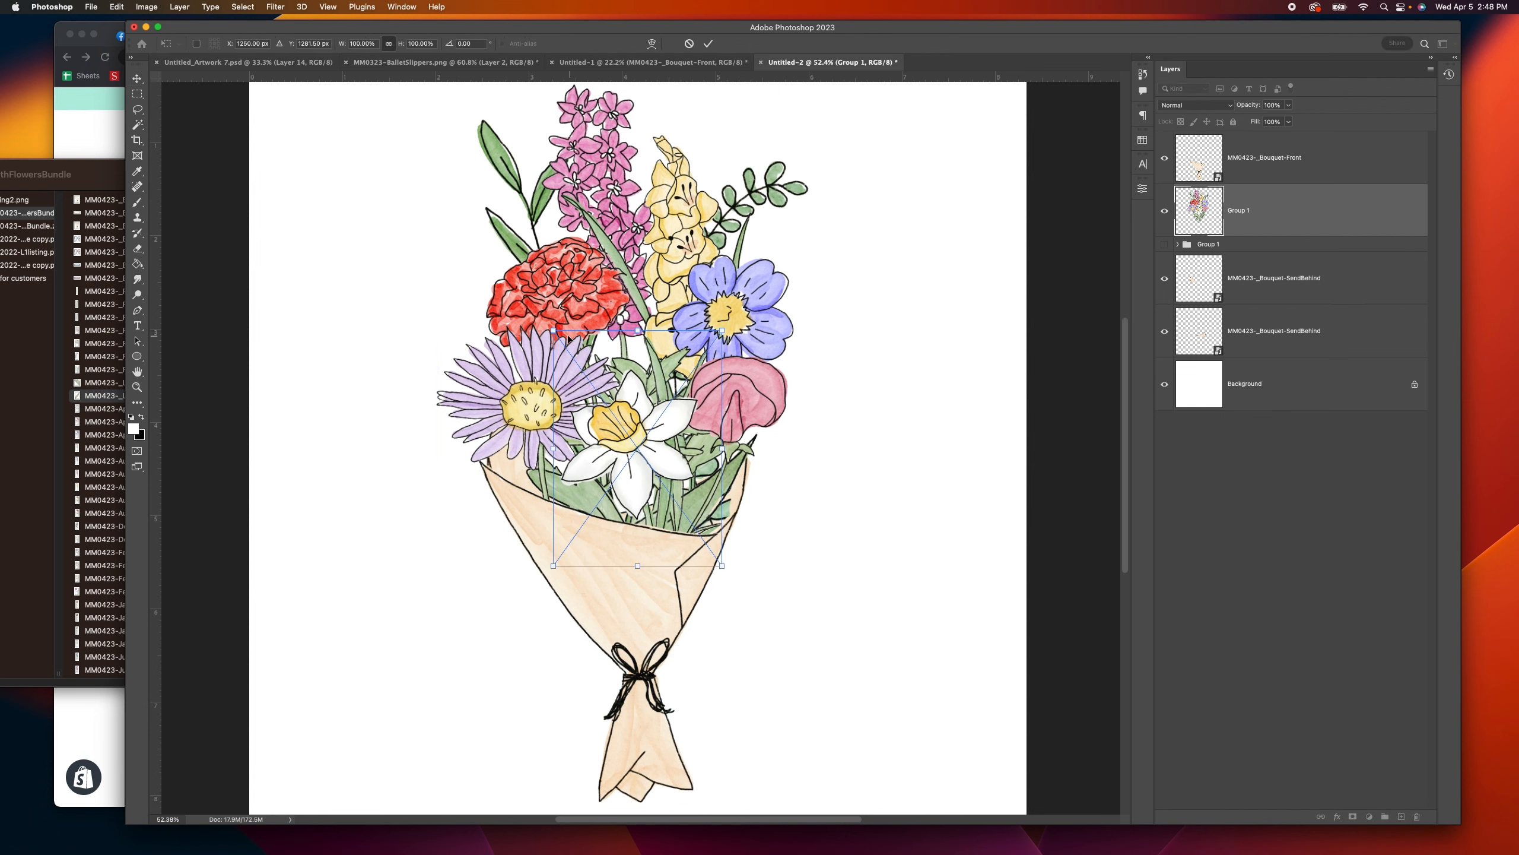
left_click_drag(553, 330, 758, 458)
key("super+=")
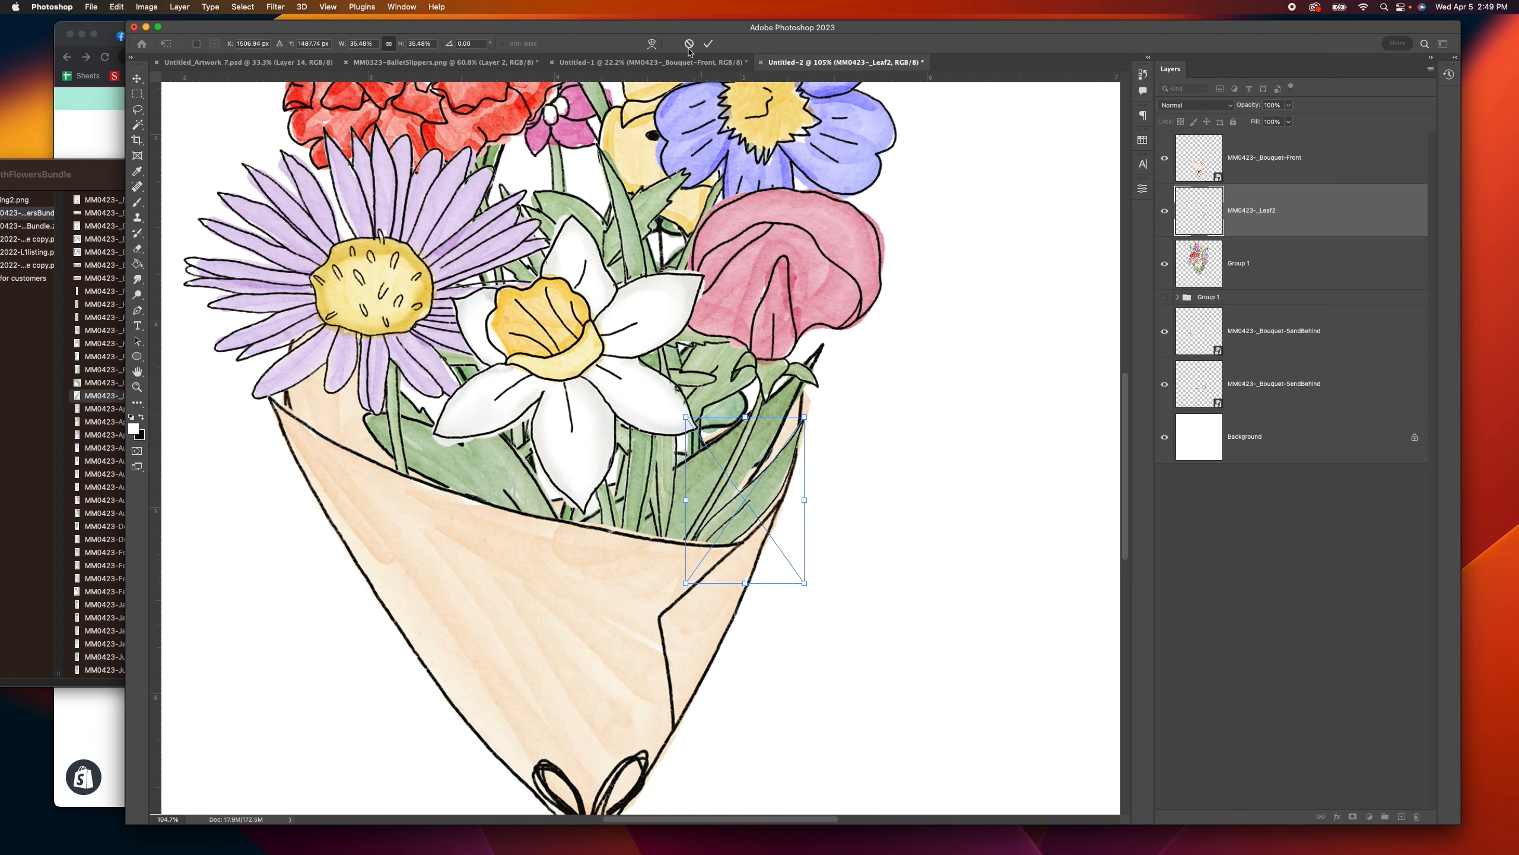
left_click(708, 43)
left_click(871, 451)
scroll(742, 530, "down", 5)
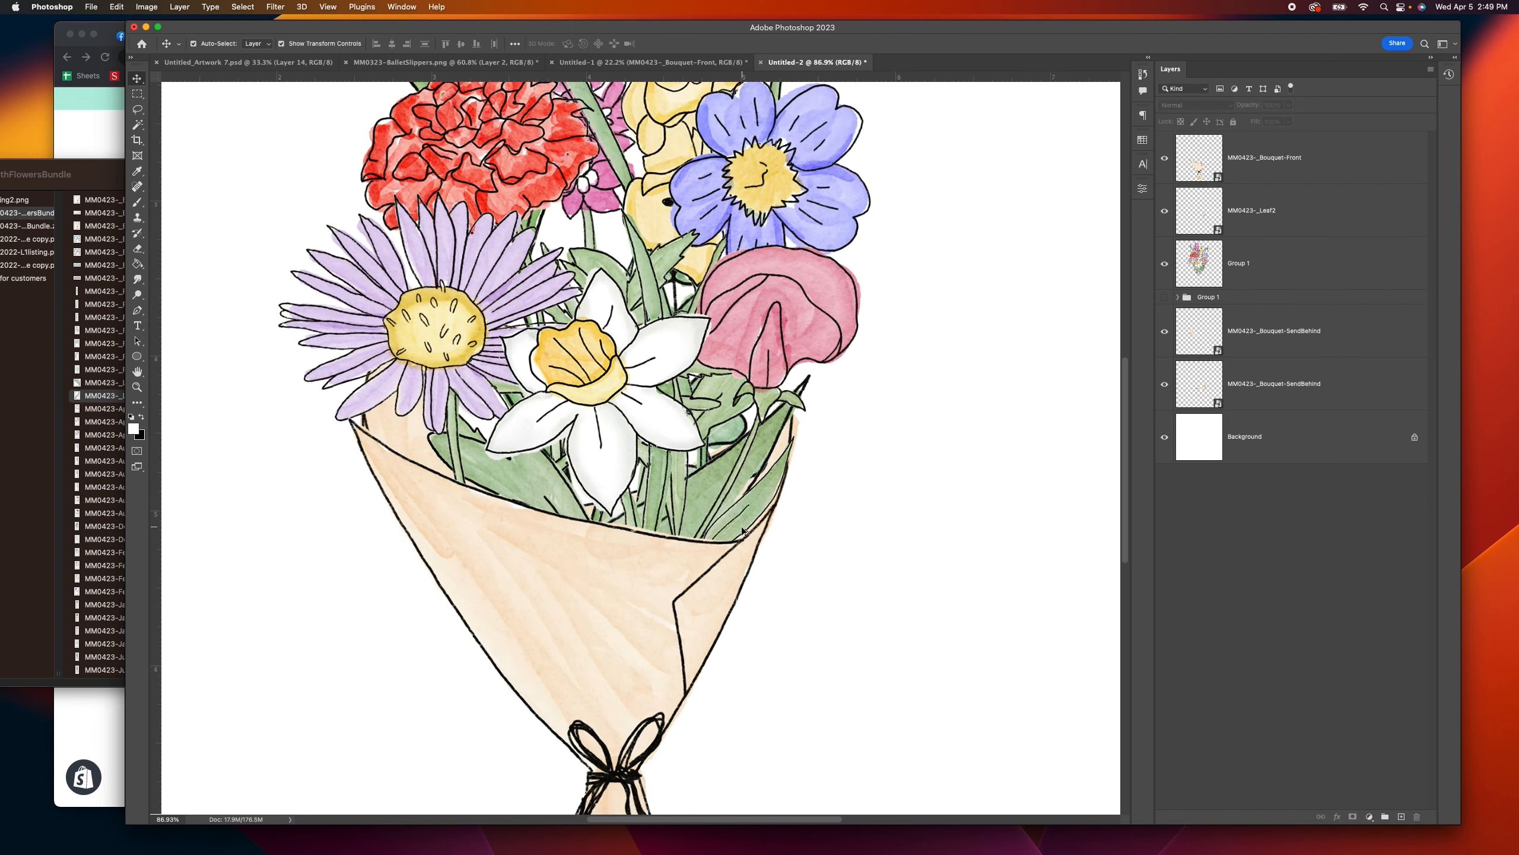
scroll(718, 513, "down", 3)
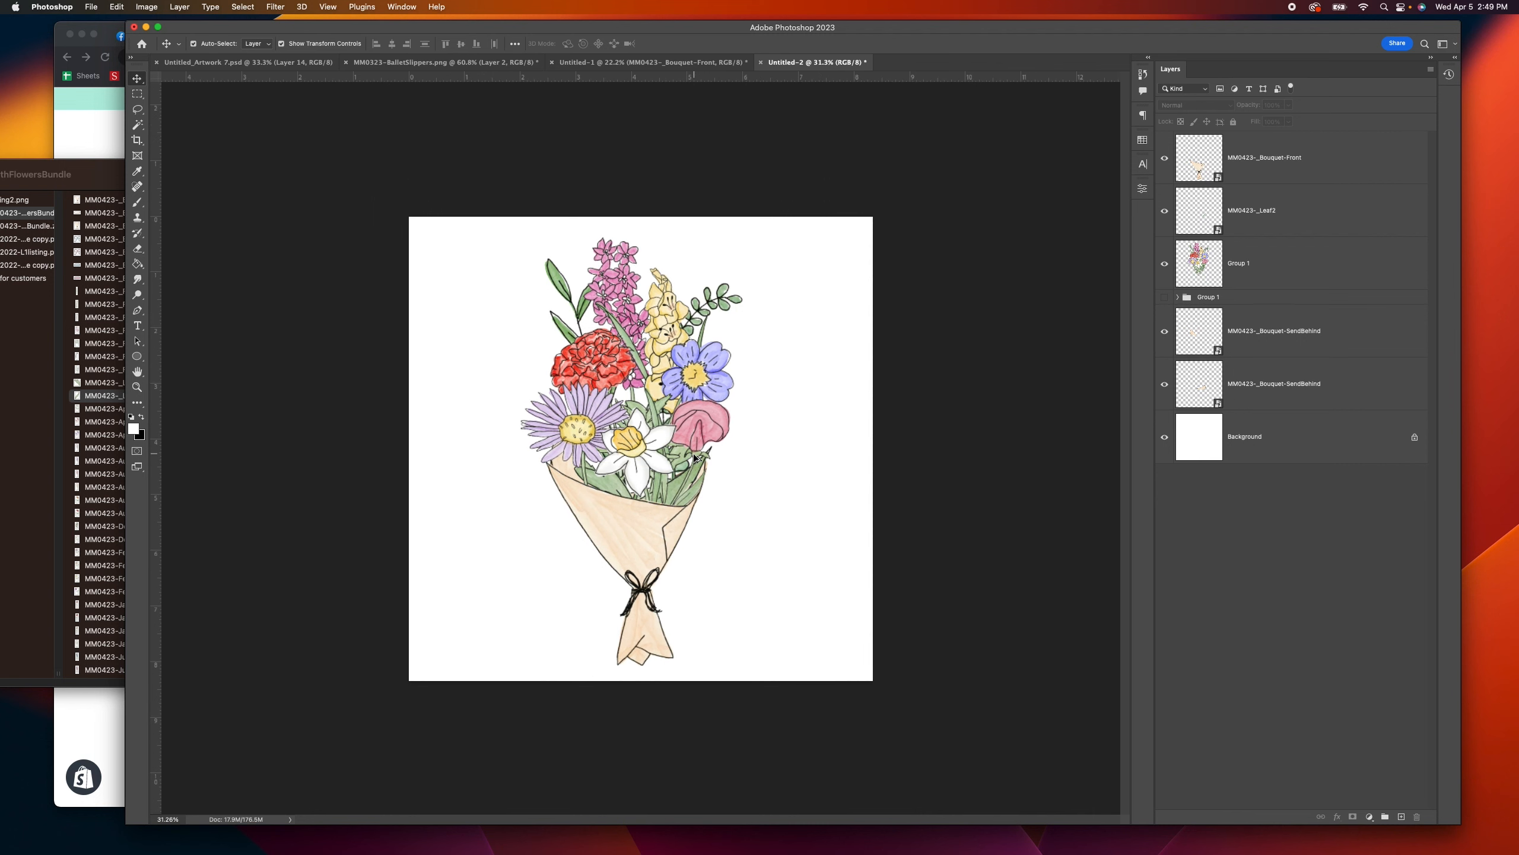
Step: Move the Leaf2 layer and the merged flower layer together slightly to the left within the wrapper
left_click(571, 475)
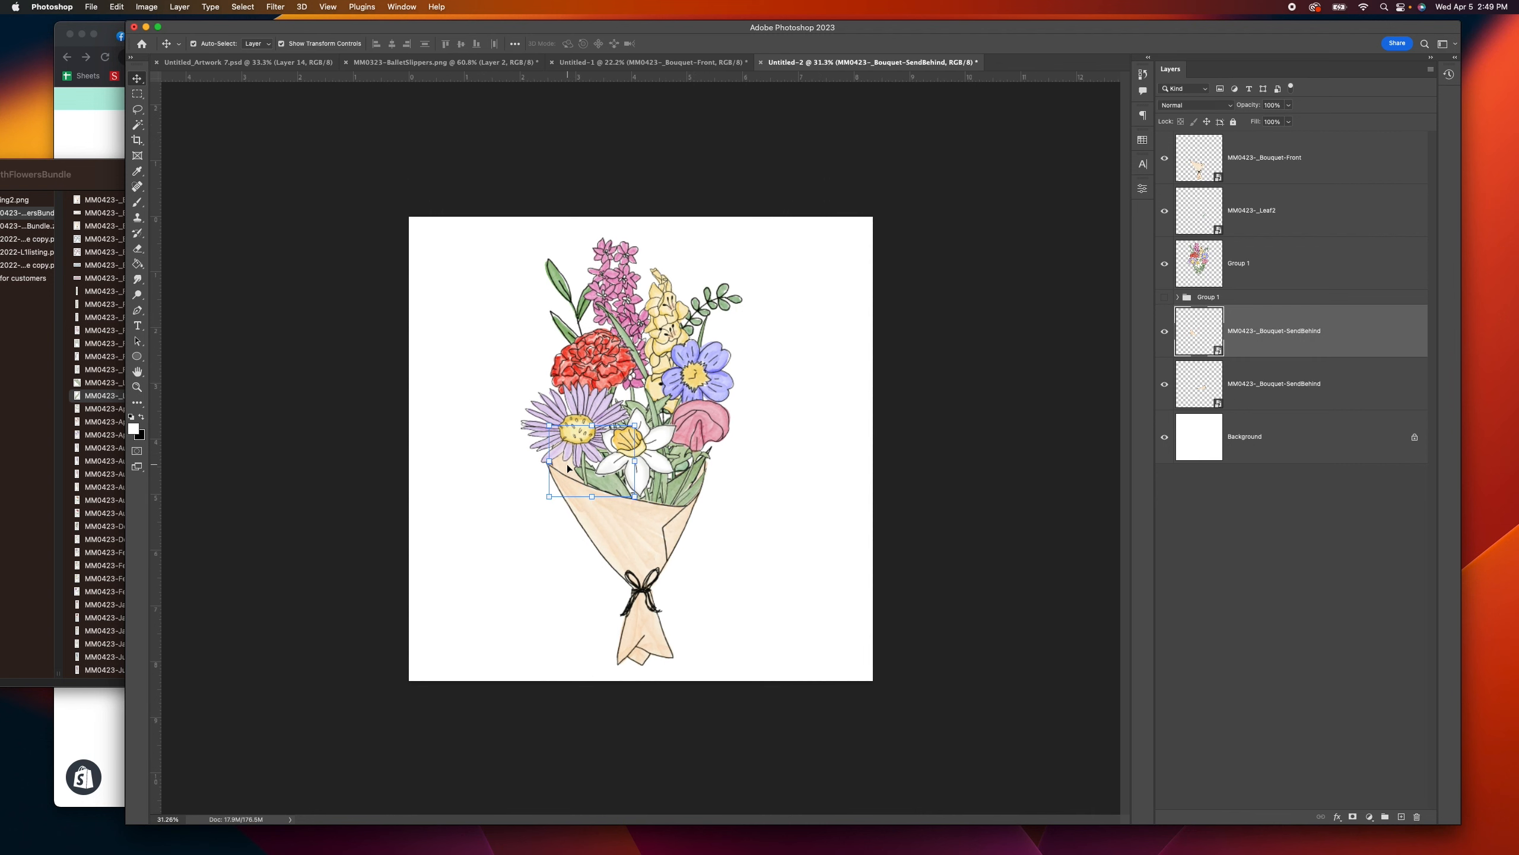
left_click(738, 409)
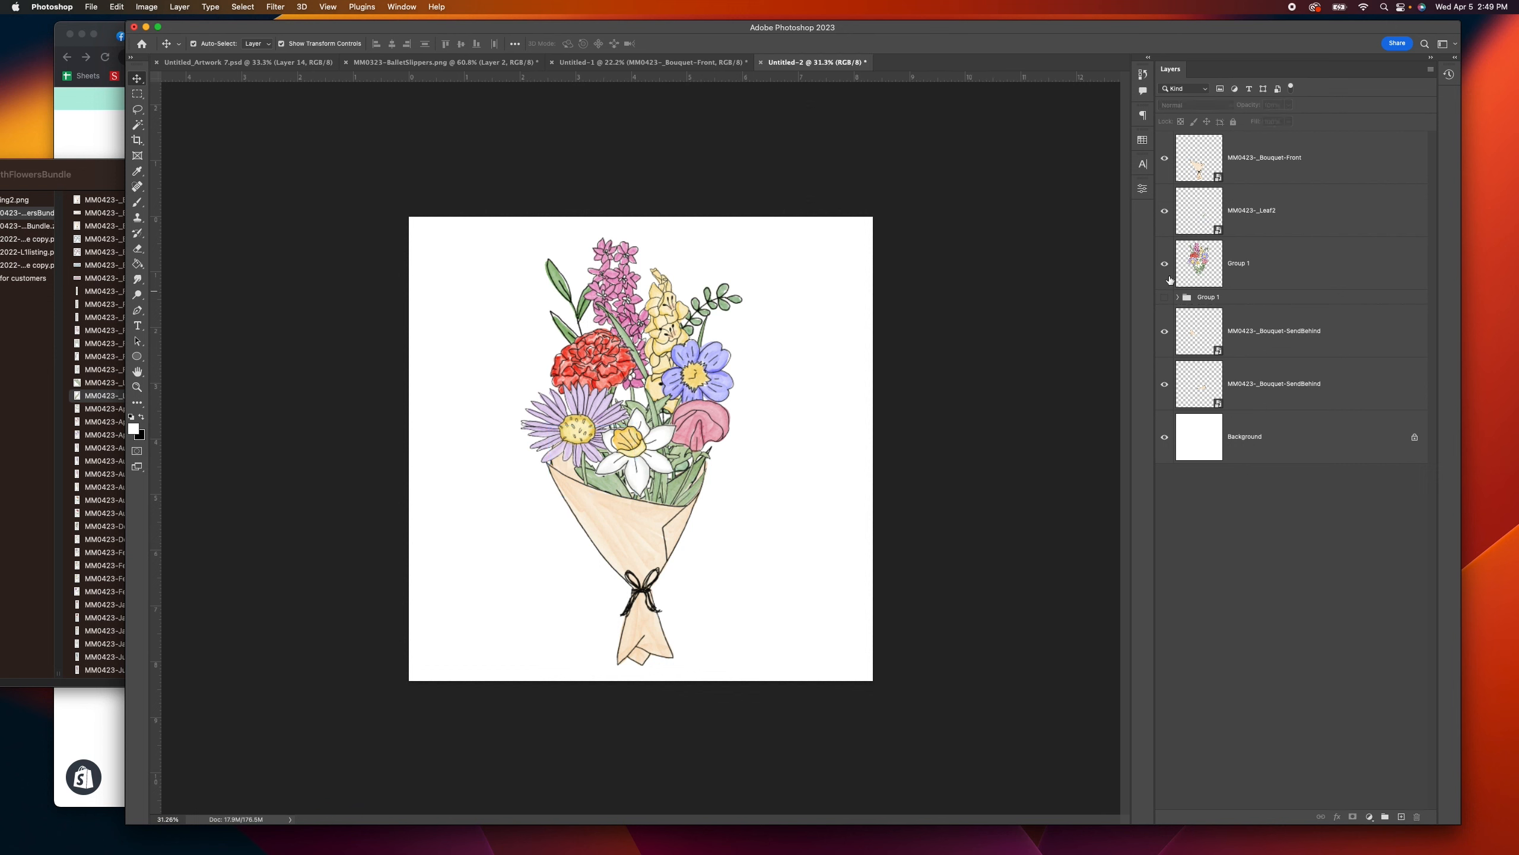
left_click(1269, 208)
left_click(1217, 281, "shift")
left_click_drag(672, 409, 672, 413)
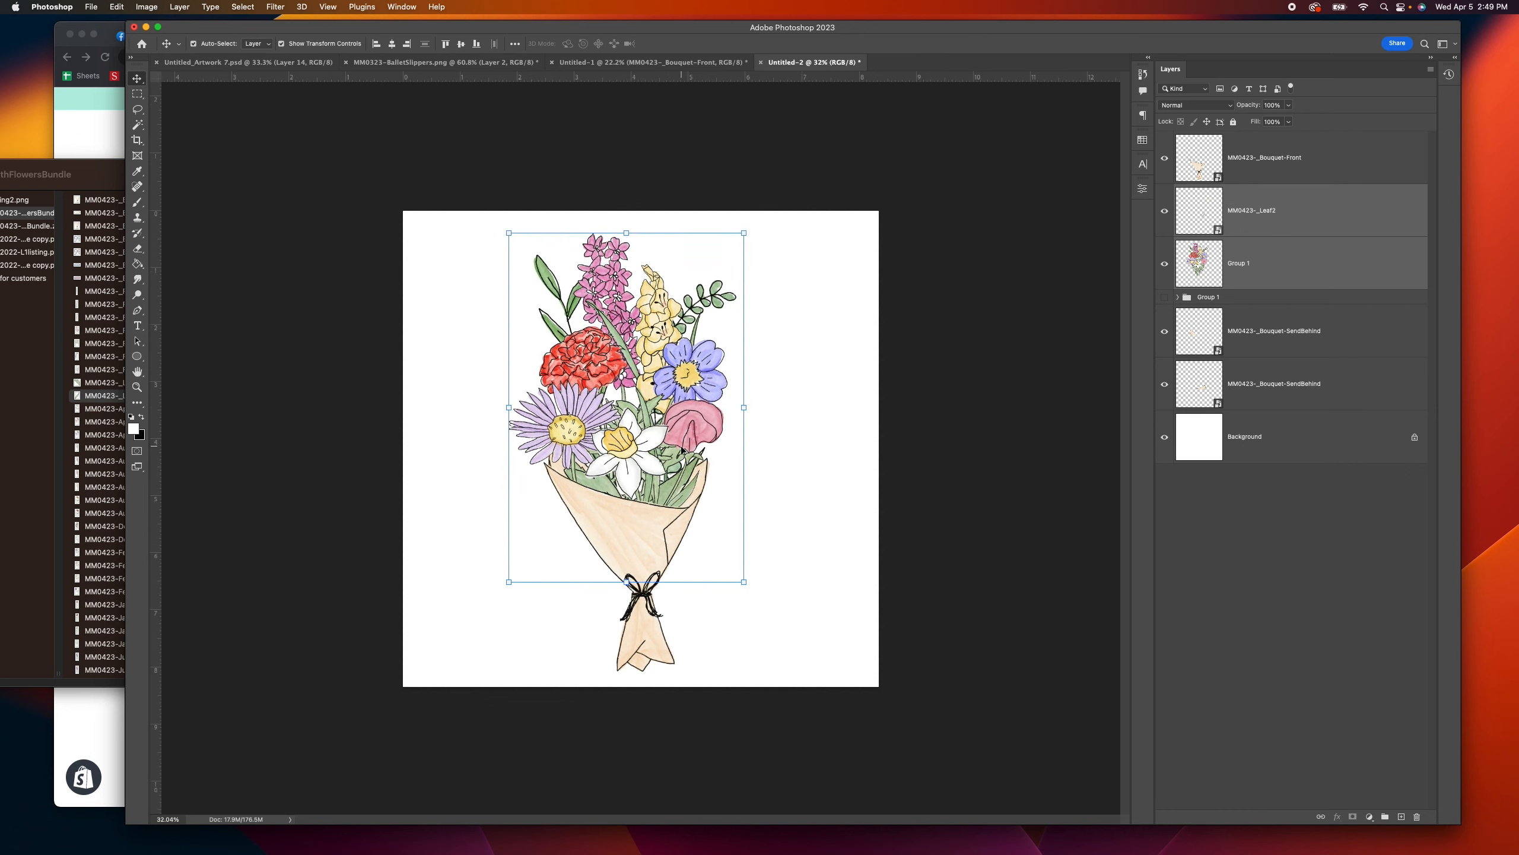
Step: Enlarge the Leaf2 layer and the merged flower layer together slightly so the flowers fill more of the wrapper
scroll(671, 413, "up", 3)
scroll(656, 454, "down", 3)
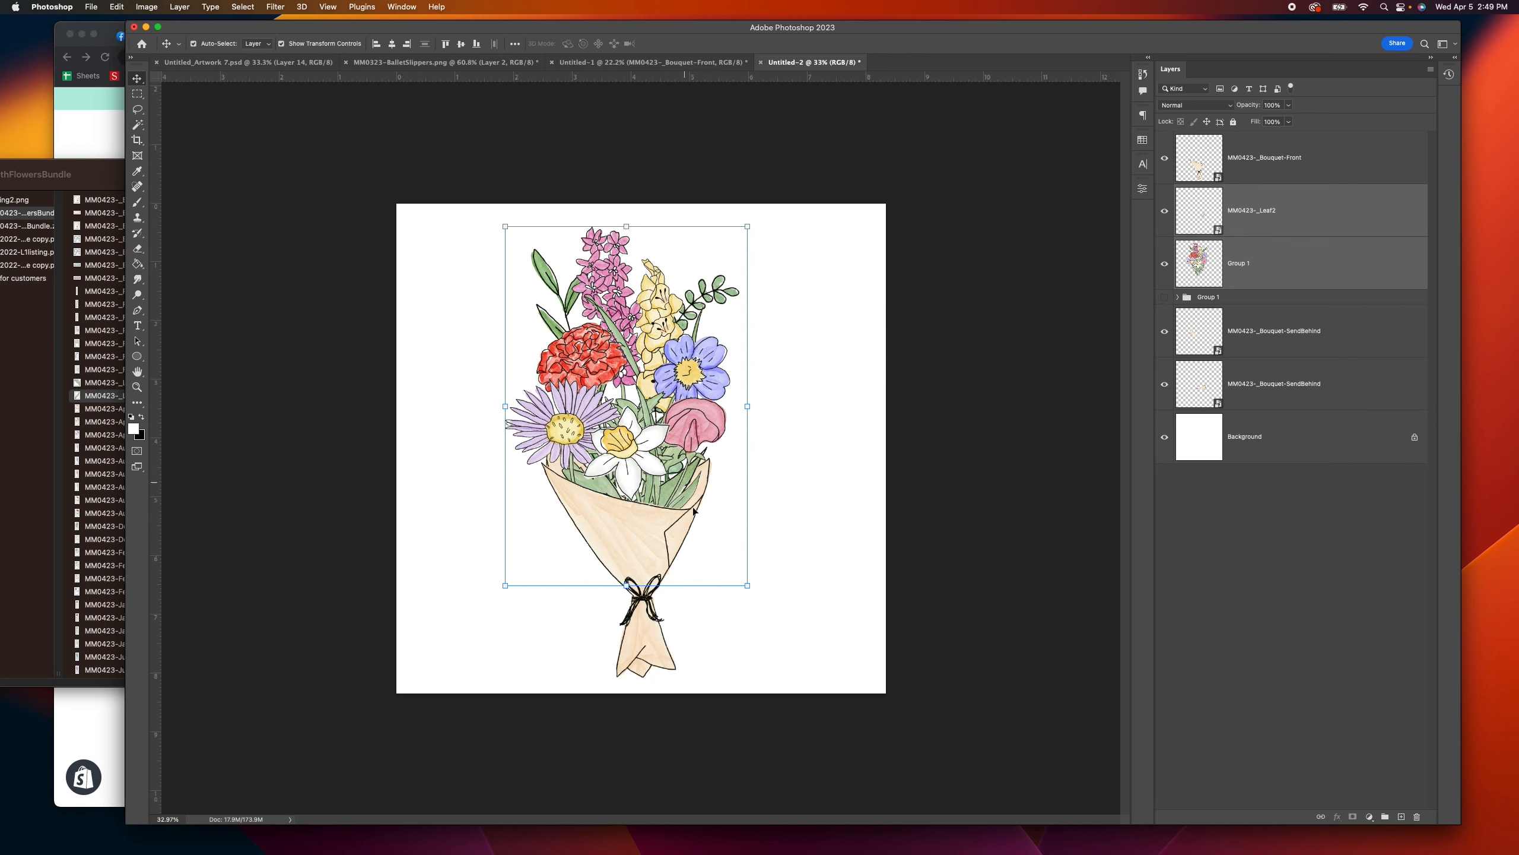
left_click_drag(745, 583, 750, 589)
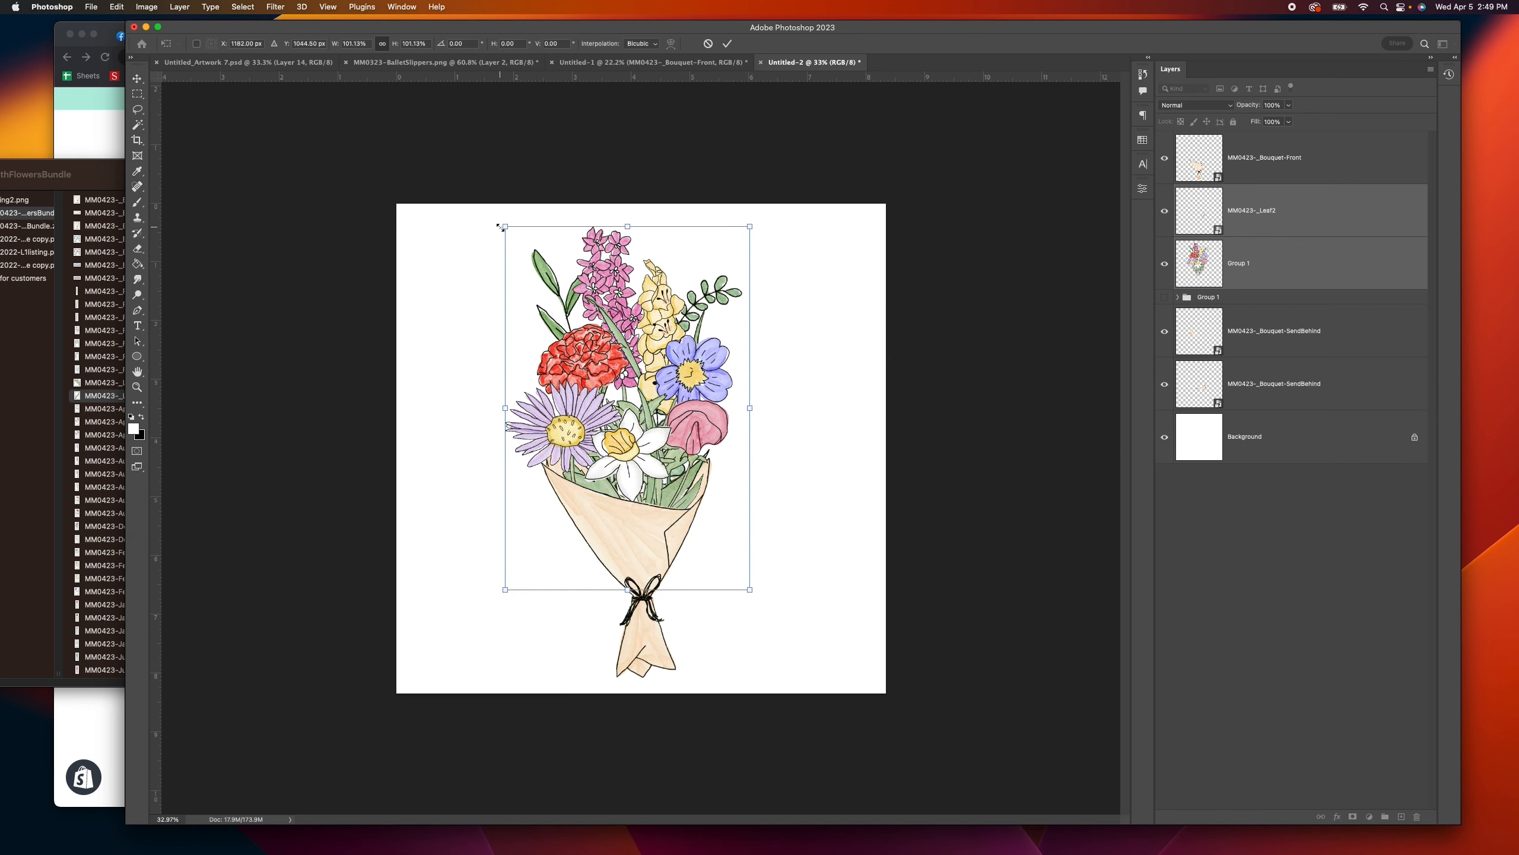
left_click_drag(502, 226, 497, 219)
left_click_drag(749, 219, 756, 215)
left_click(727, 43)
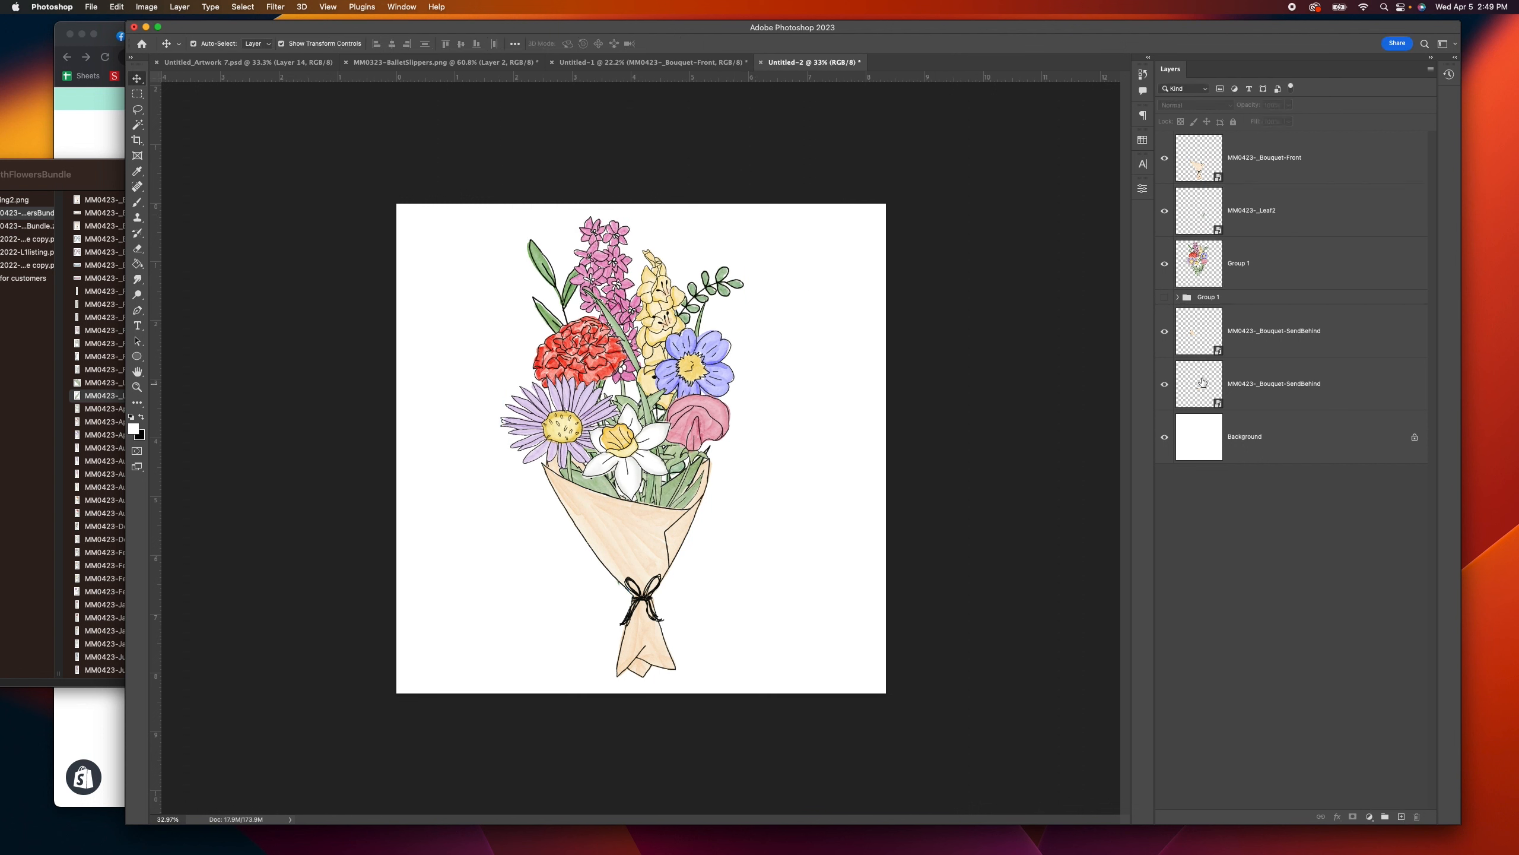
Step: Scale the front wrapper and both back wrapper pieces down slightly together and shift them slightly to the right
left_click(1237, 183)
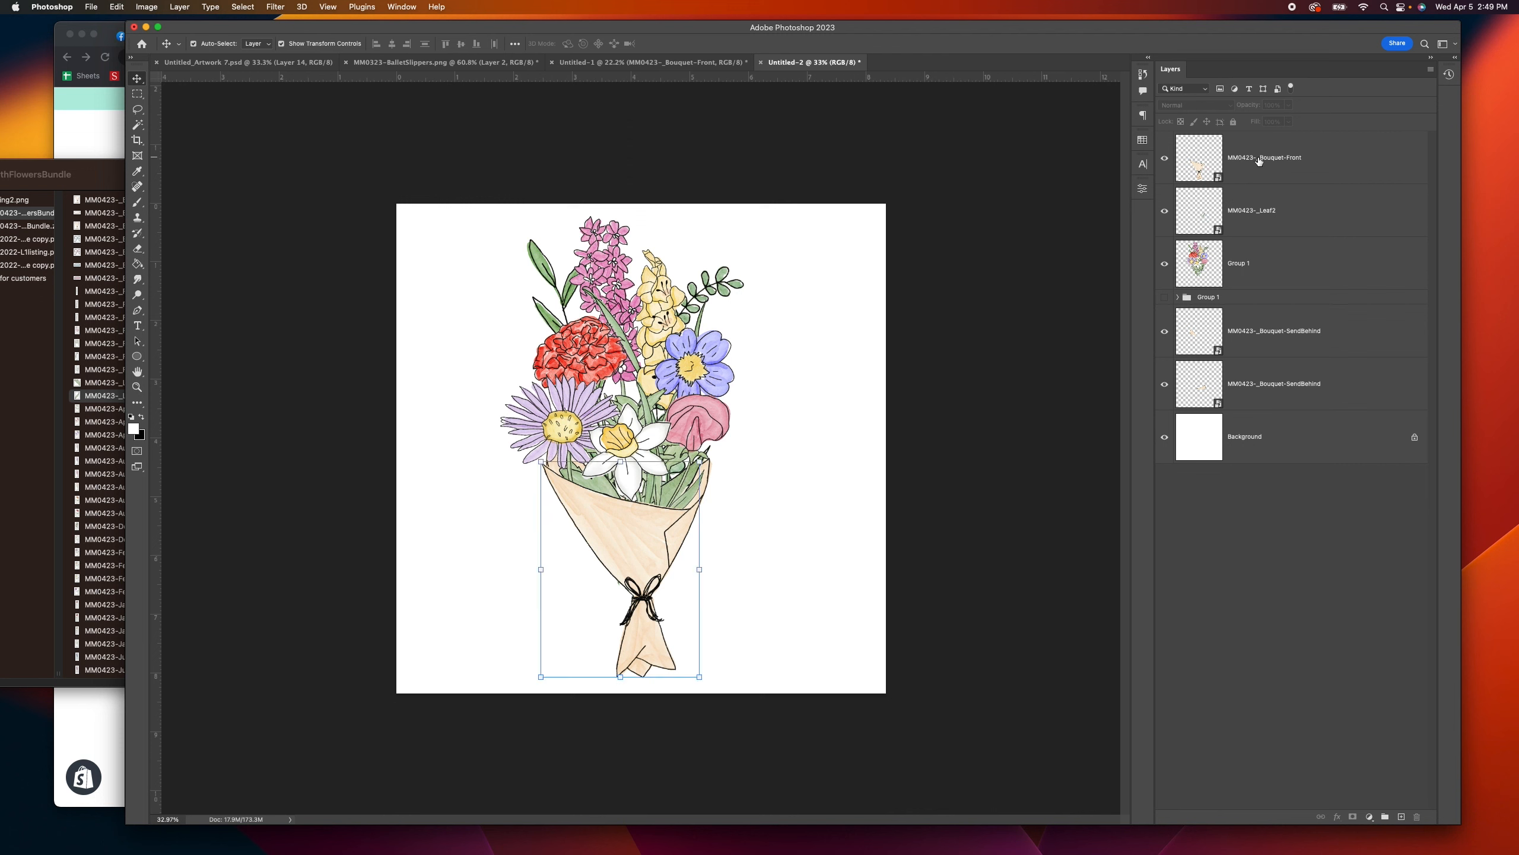
left_click(1260, 346, "shift")
left_click(1258, 388, "shift")
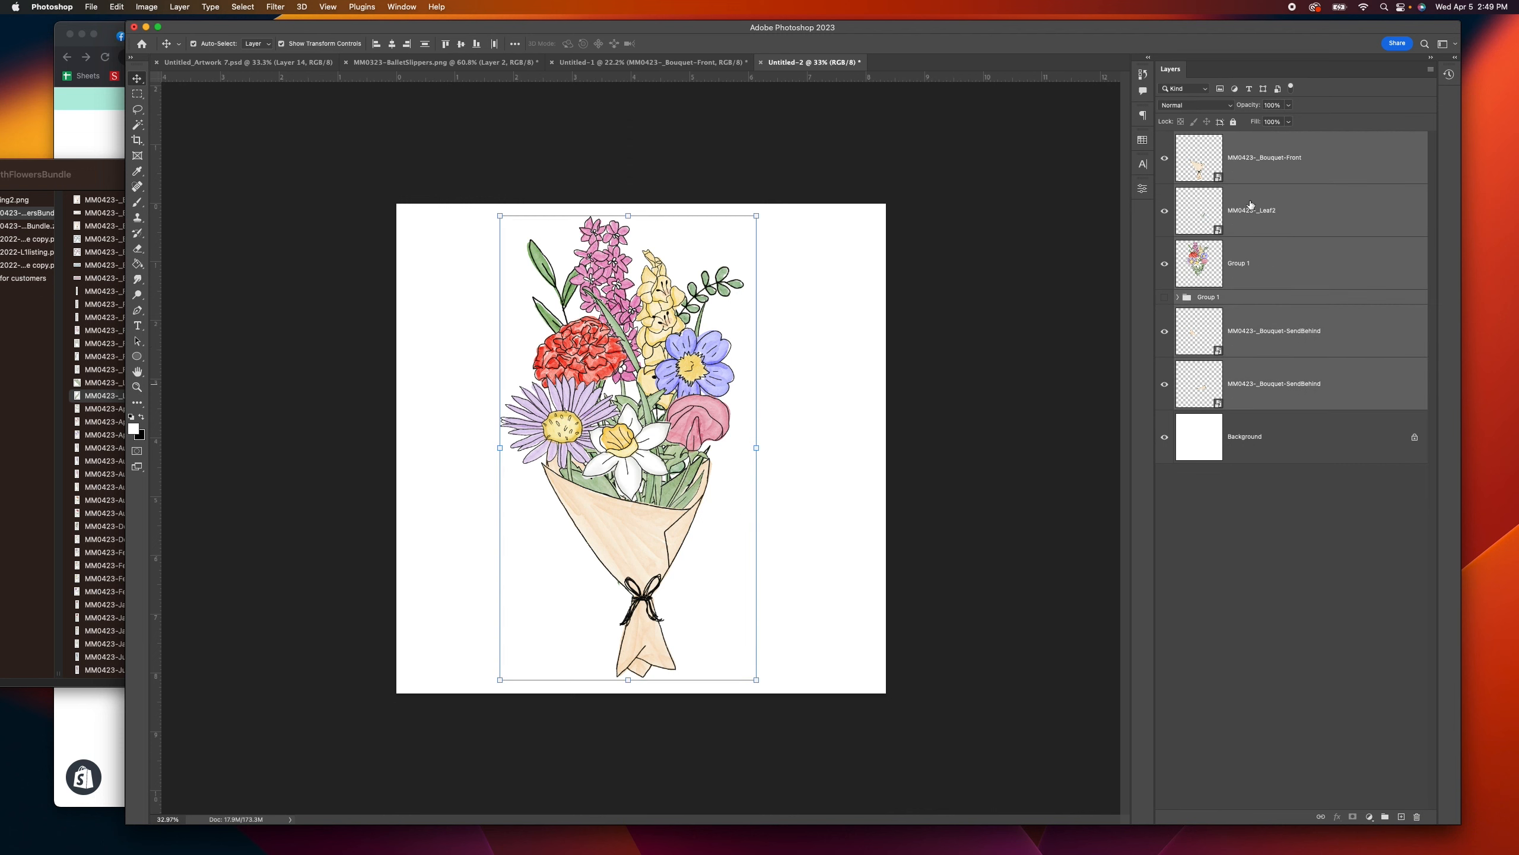
left_click(1260, 167)
left_click(1263, 337, "super")
left_click(1260, 386, "super")
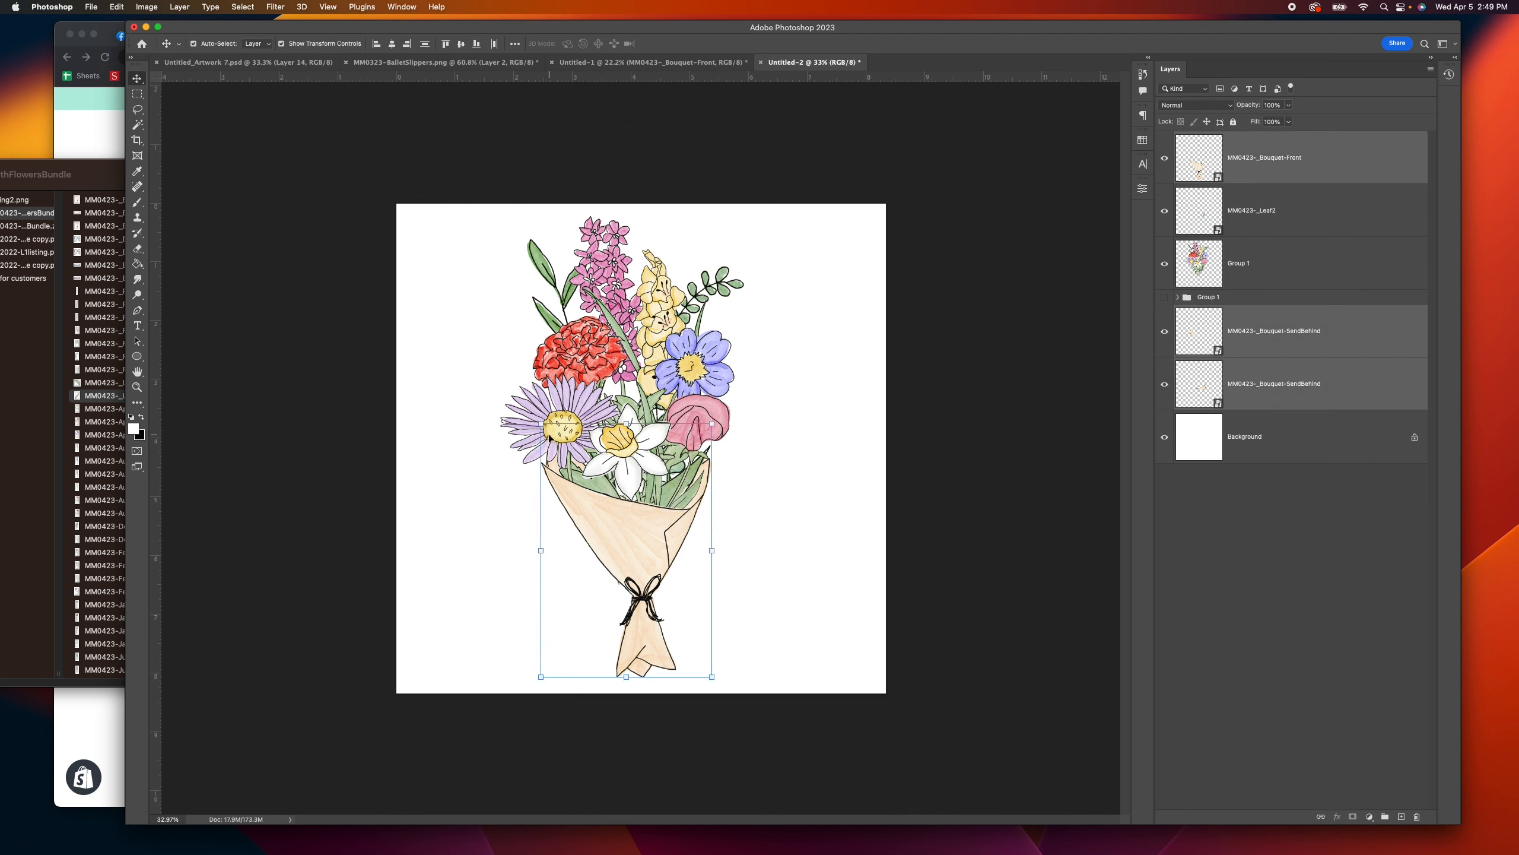
left_click_drag(542, 423, 548, 429)
left_click_drag(617, 539, 622, 539)
left_click(726, 44)
left_click(361, 390)
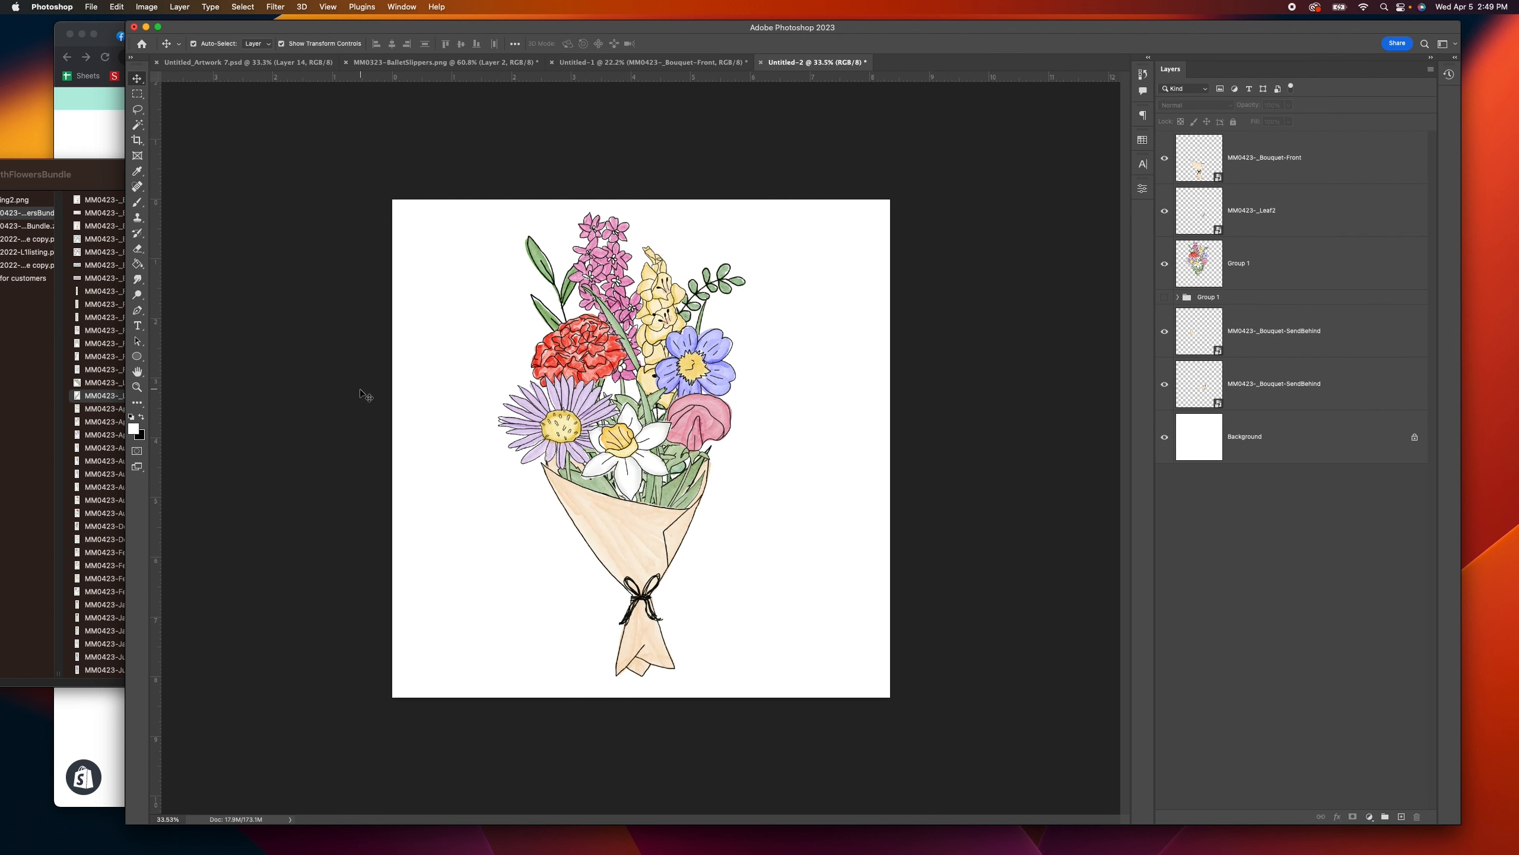
Step: Hide the merged flower layer and the Leaf2 layer, leaving only the wrapper pieces on the canvas
key("super+minus")
key("super+minus")
key("super+0")
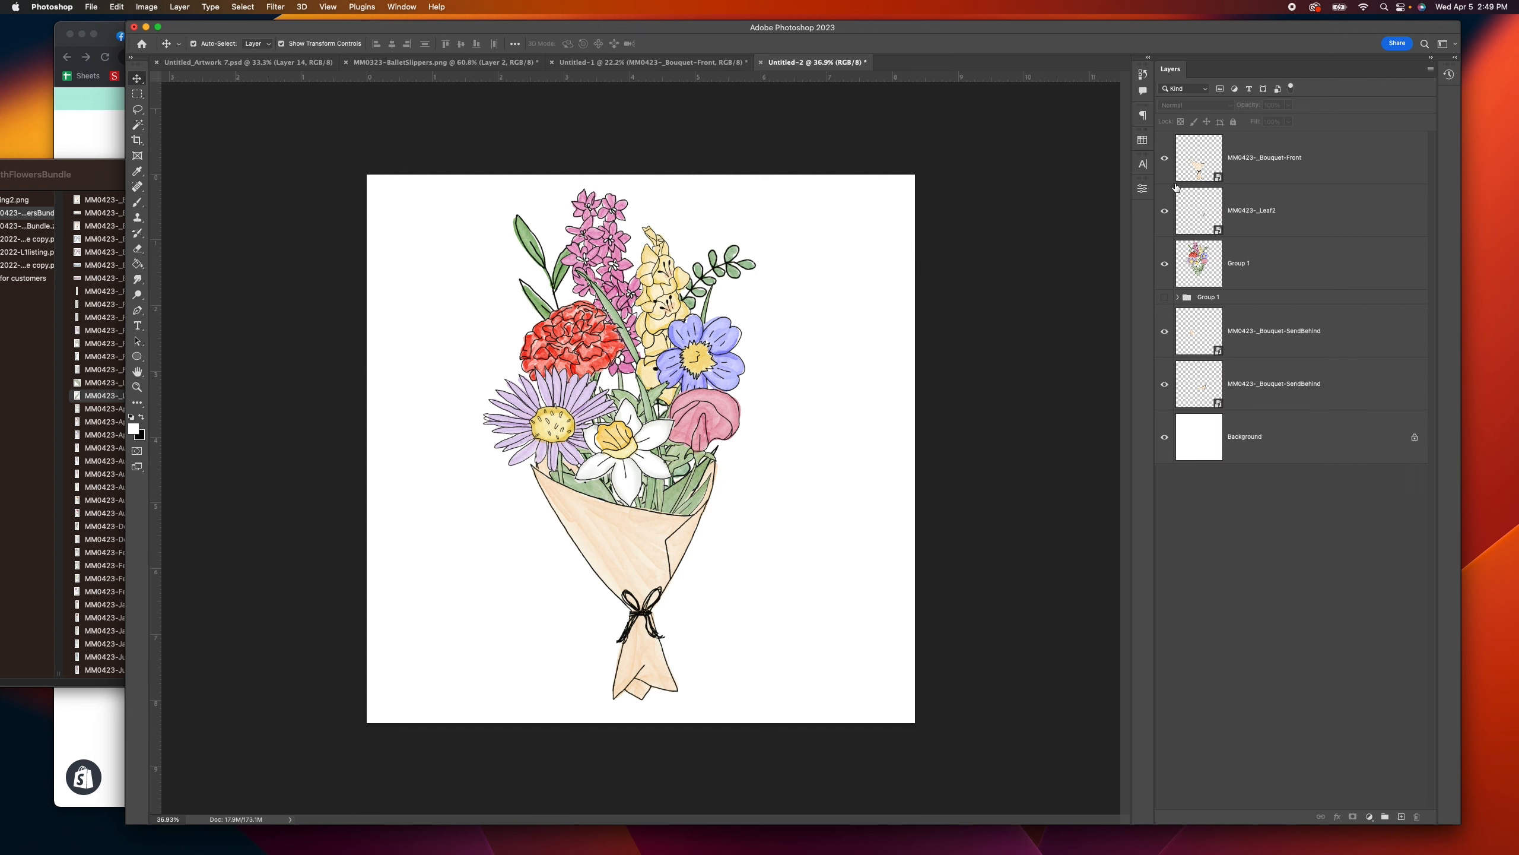
left_click(1165, 158)
left_click(1165, 159)
left_click(1165, 264)
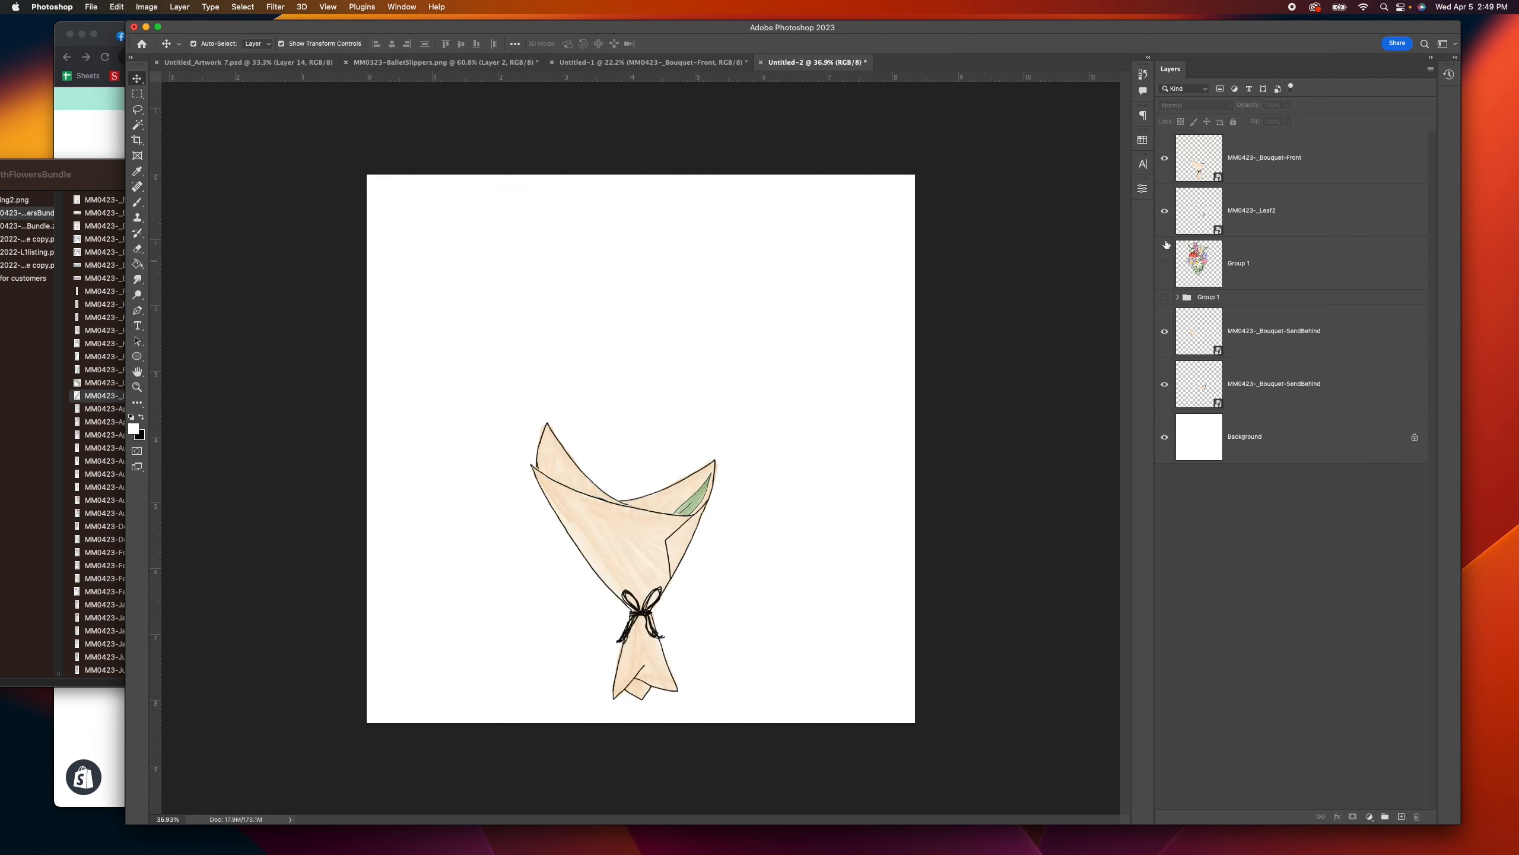
left_click(1166, 221)
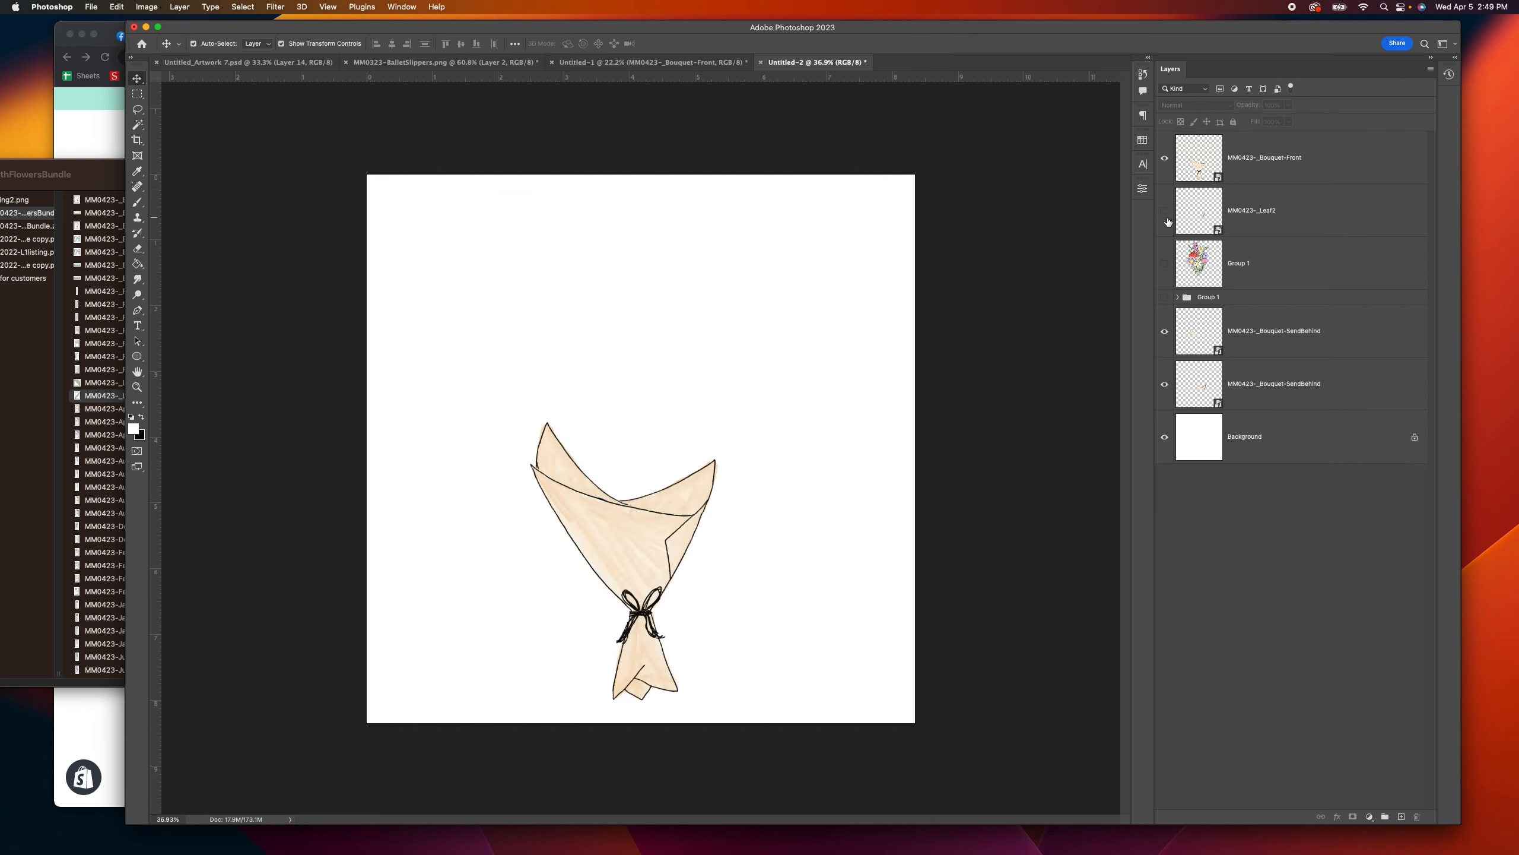
Step: Duplicate the group of original flower layers and make the copy visible
left_click(1178, 297)
left_click(1185, 301)
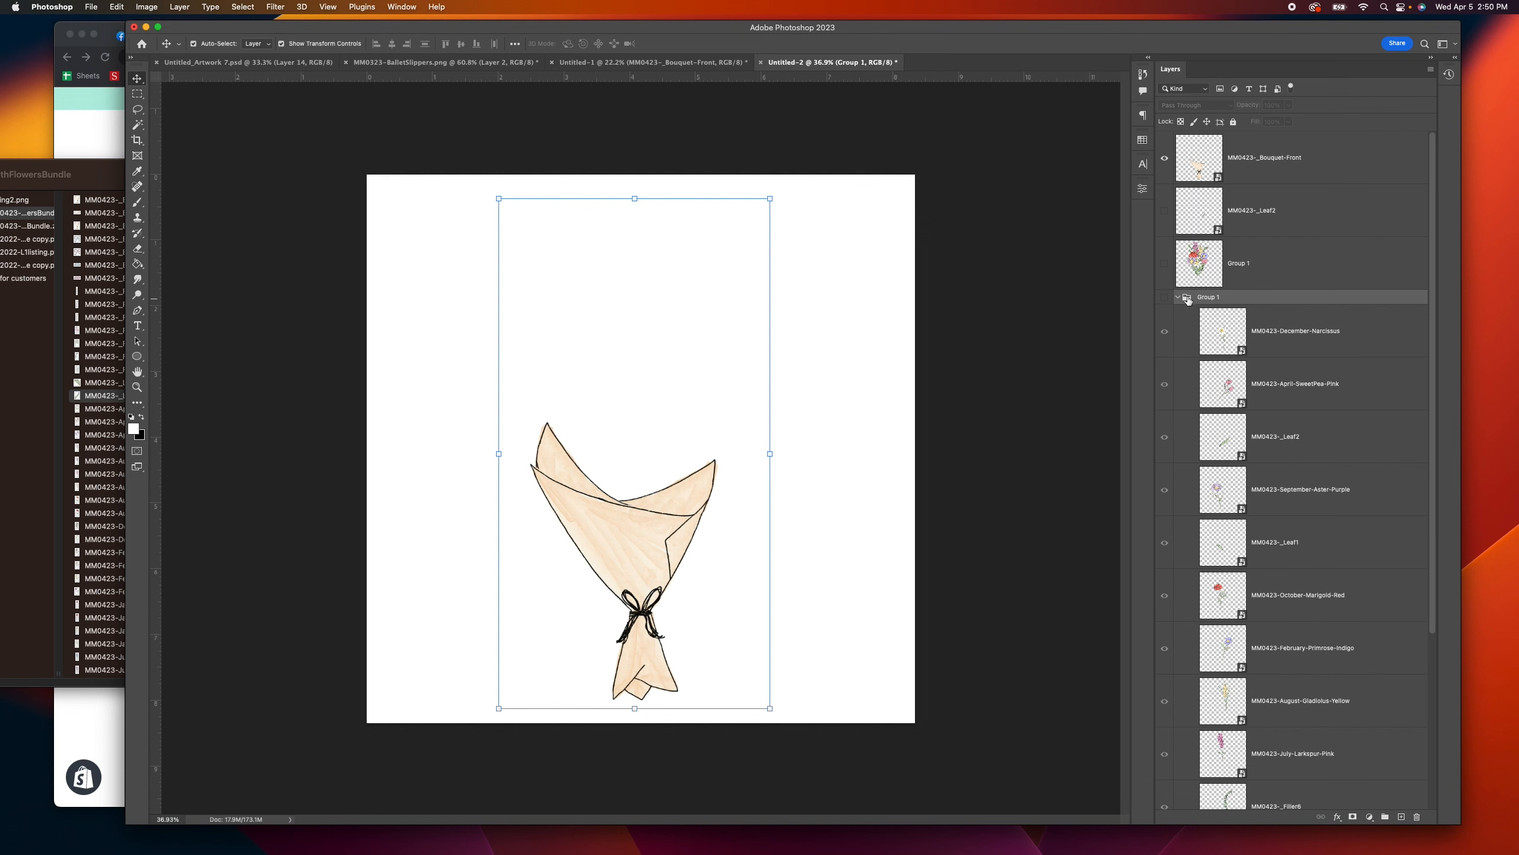
left_click(1178, 297)
key("super+c")
key("super+v")
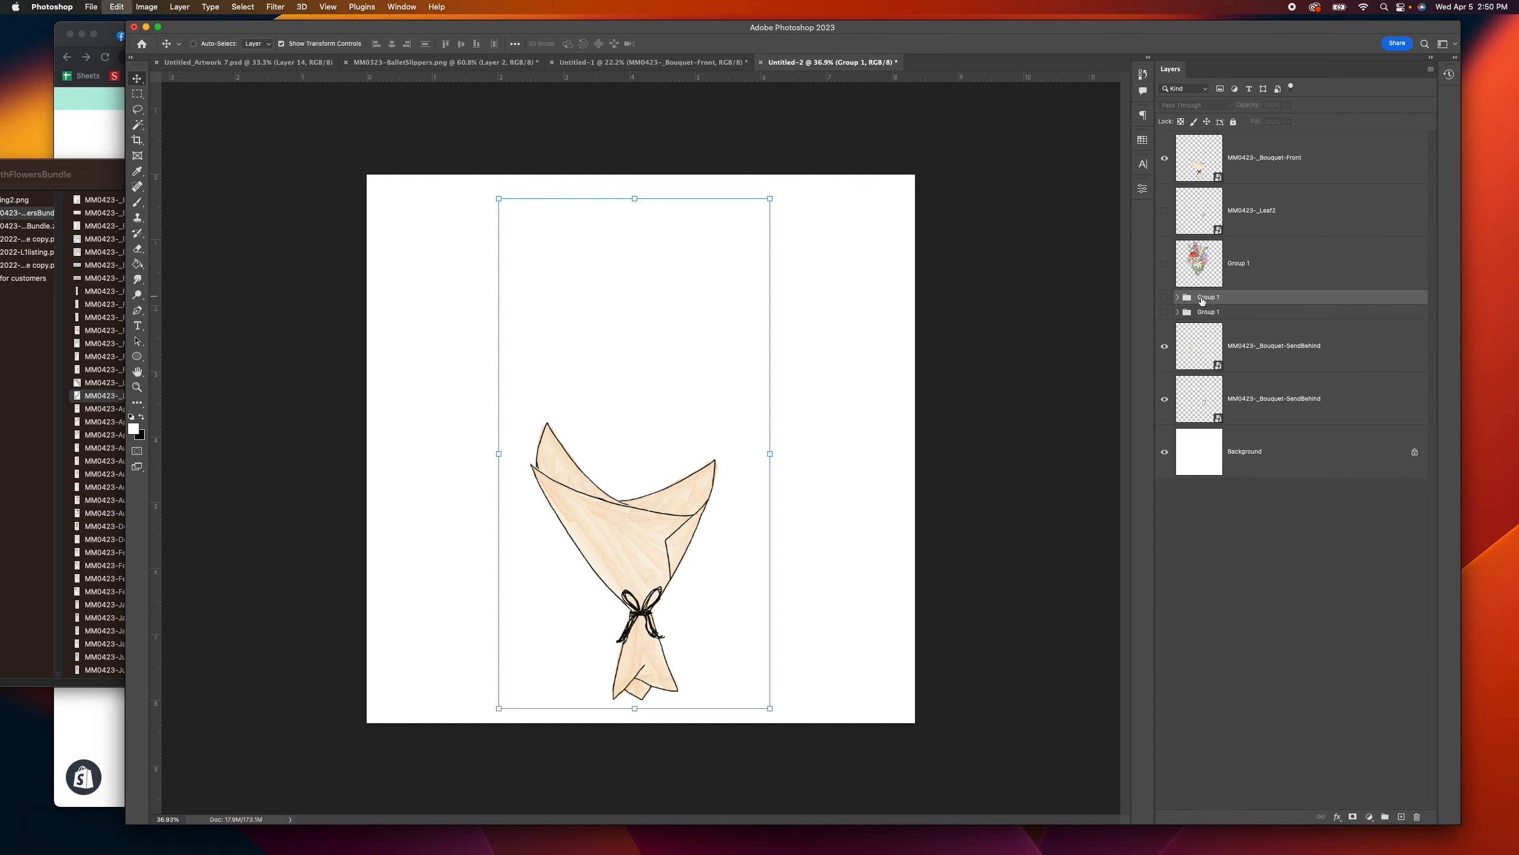
left_click(1165, 297)
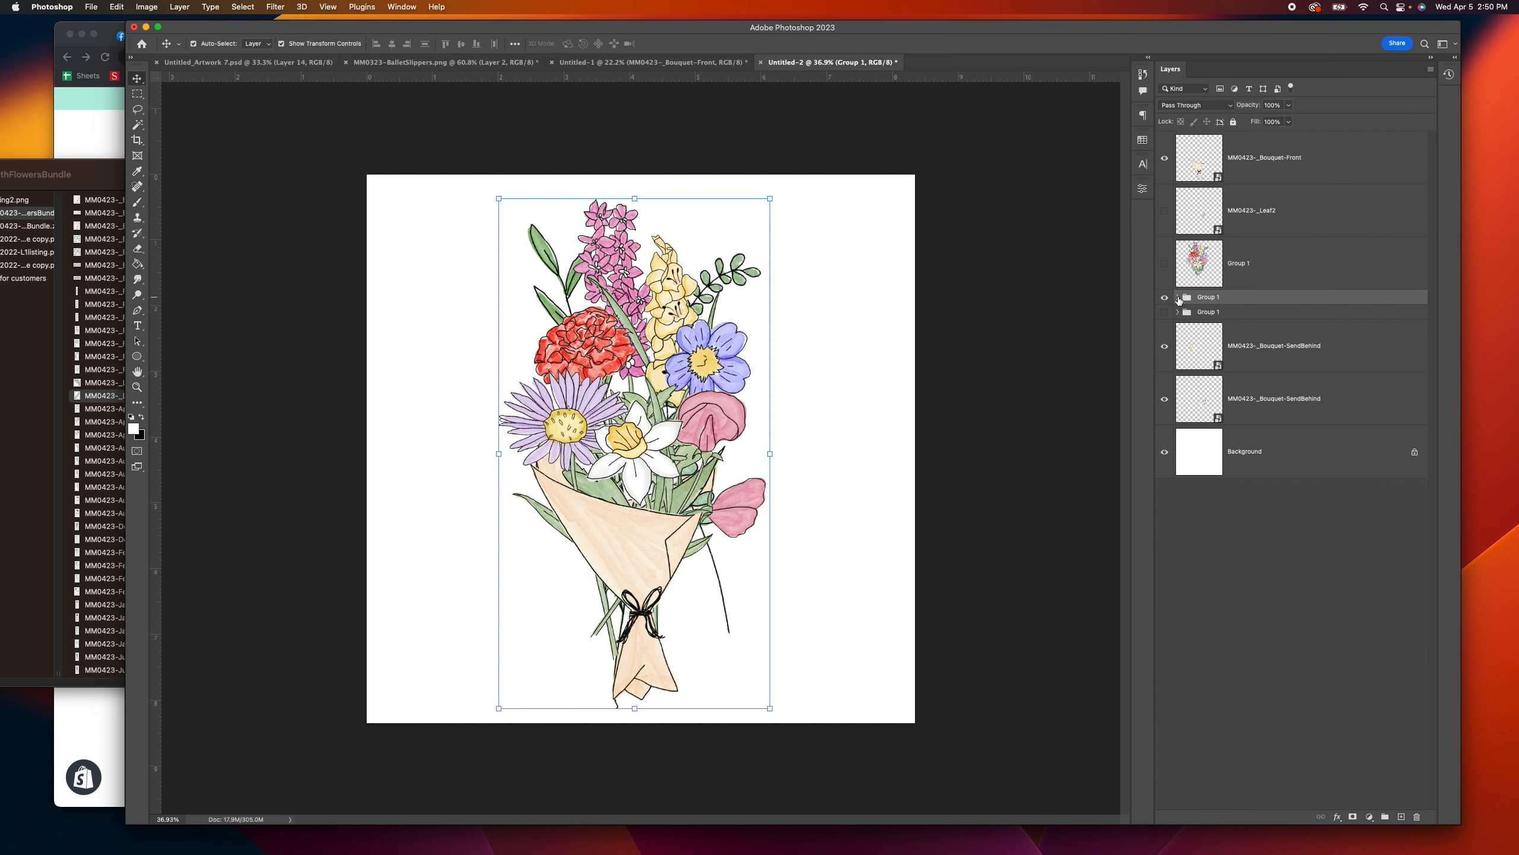
Step: Delete the layers from April-SweetPea-Pink through July-Larkspur-Pink in the duplicated group, keeping the narcissus, Filler6 and Filler3
left_click(1178, 297)
left_click(1263, 344)
left_click(1277, 385)
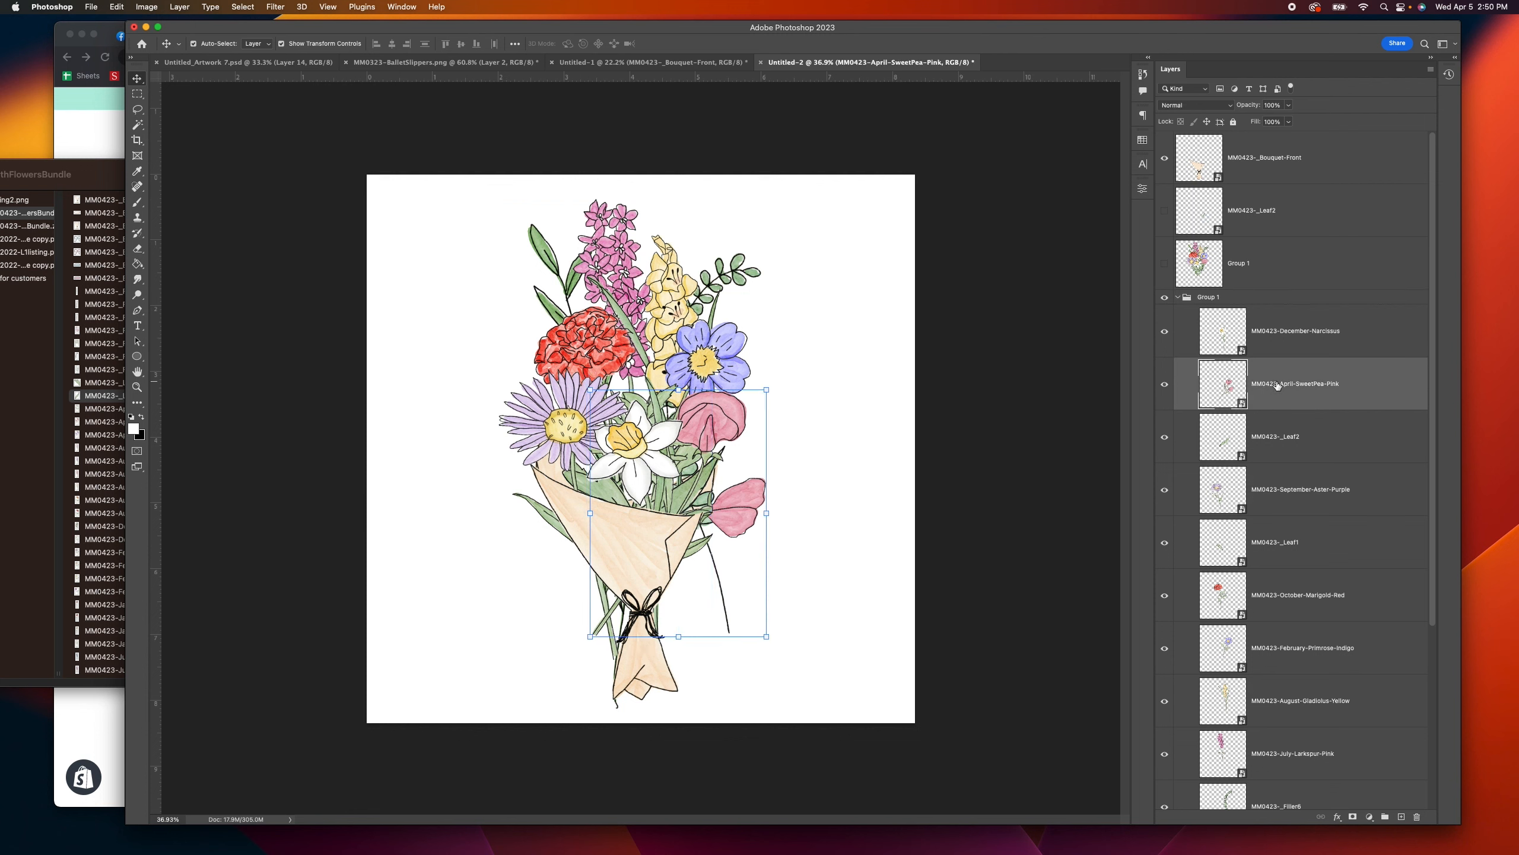
scroll(1277, 372, "down", 5)
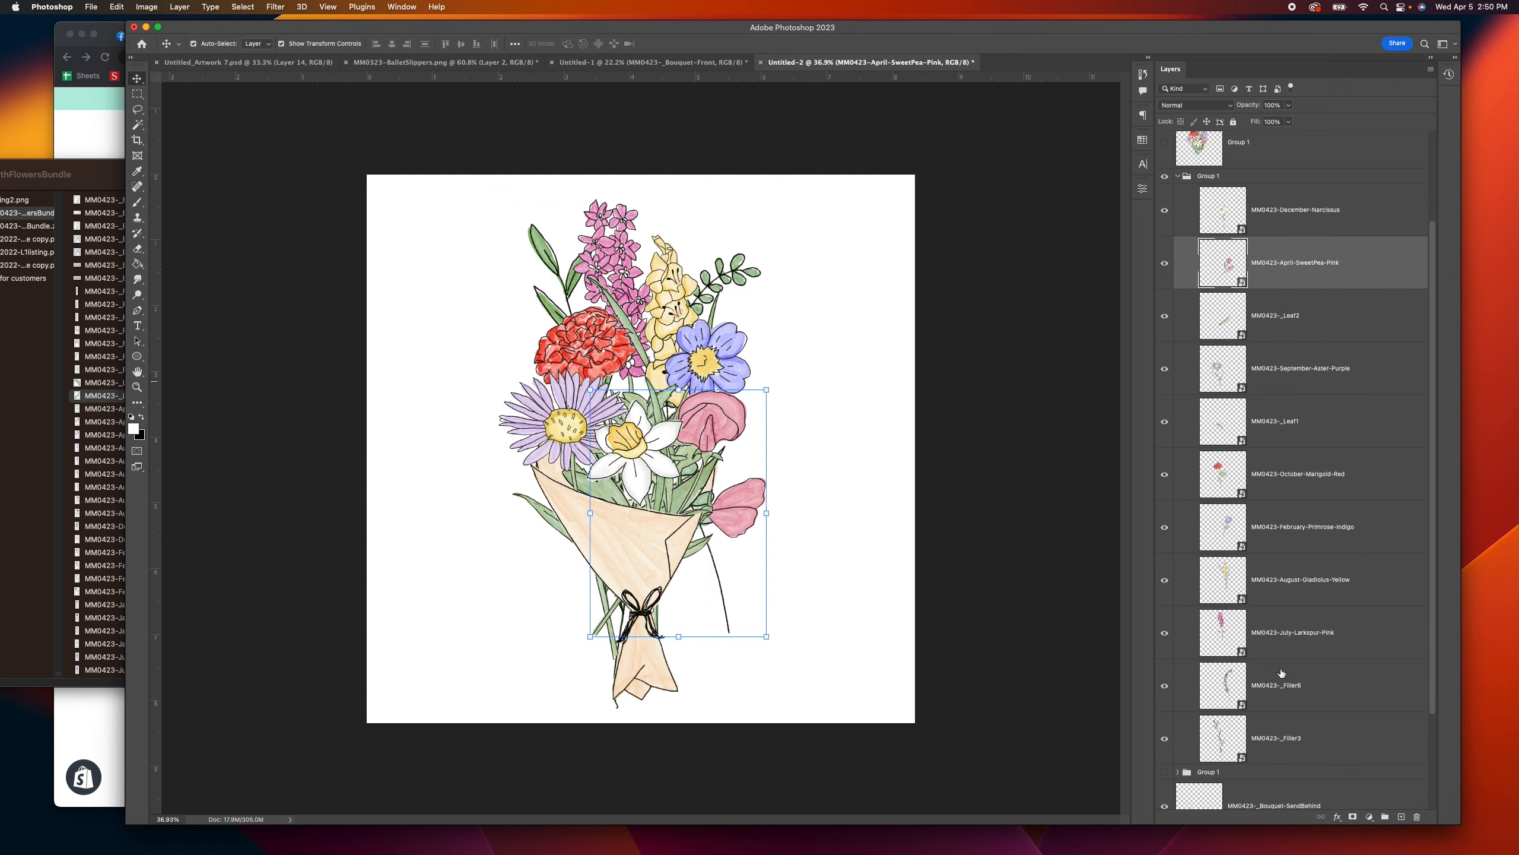
left_click(1284, 635, "shift")
key("Delete")
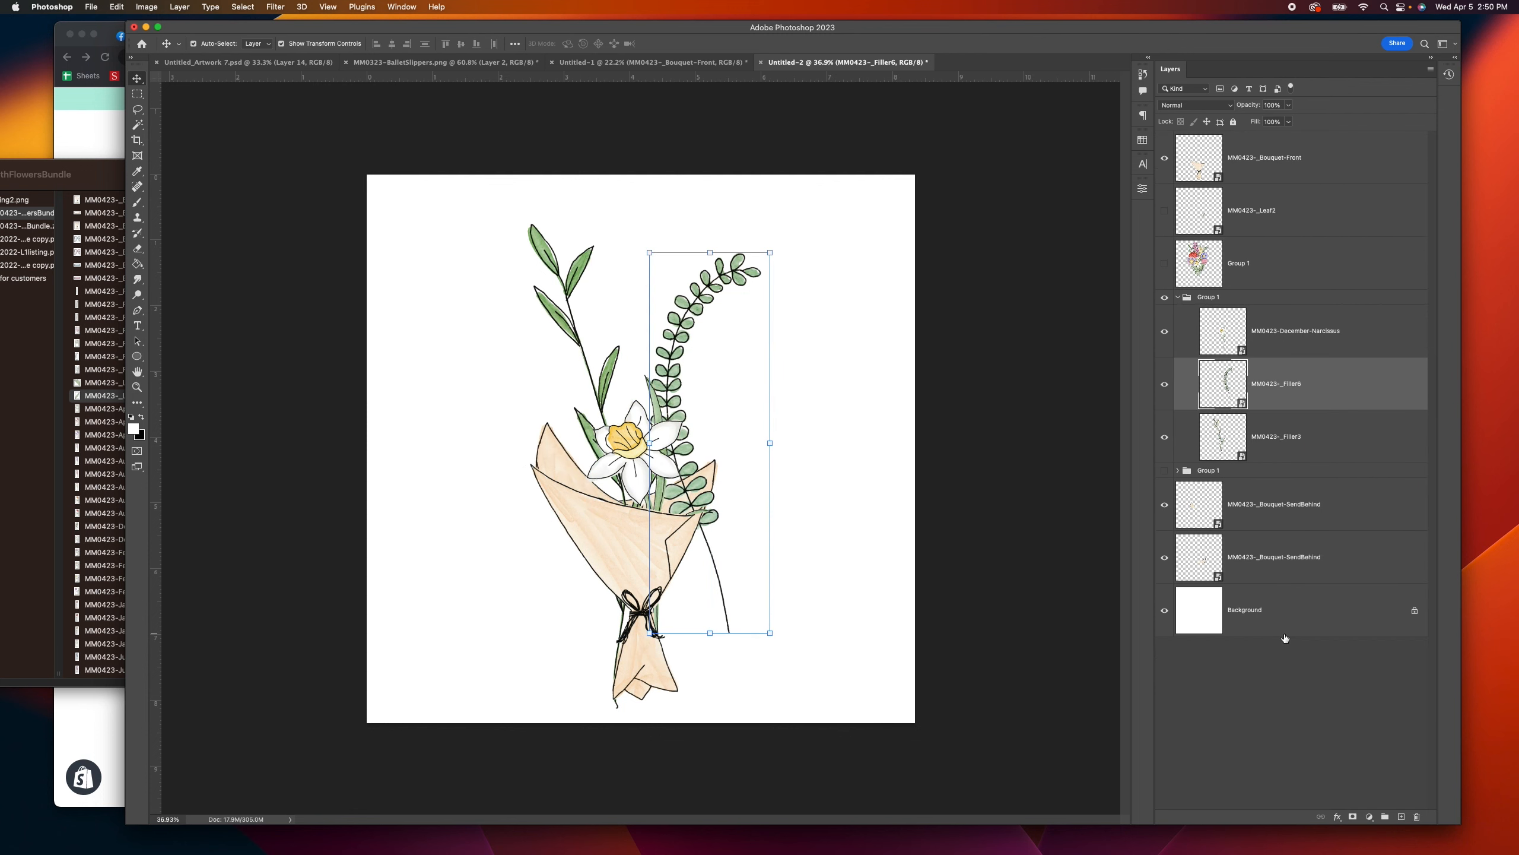
Step: Move the December narcissus higher above the wrapper and enlarge it, and tilt the Filler6 sprig outward to the right
left_click_drag(654, 425, 638, 311)
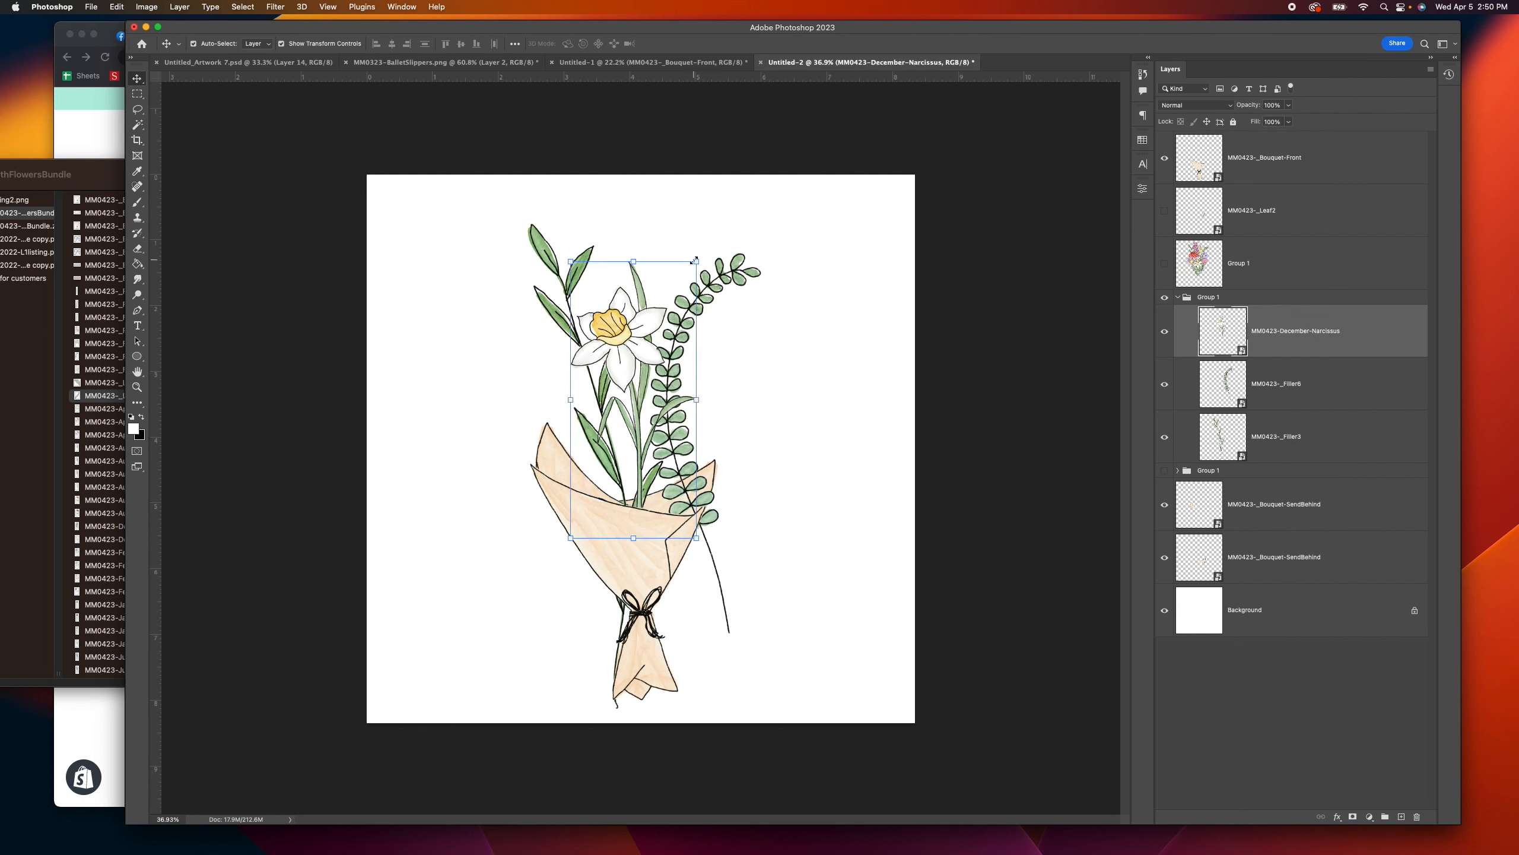
left_click_drag(694, 261, 696, 86)
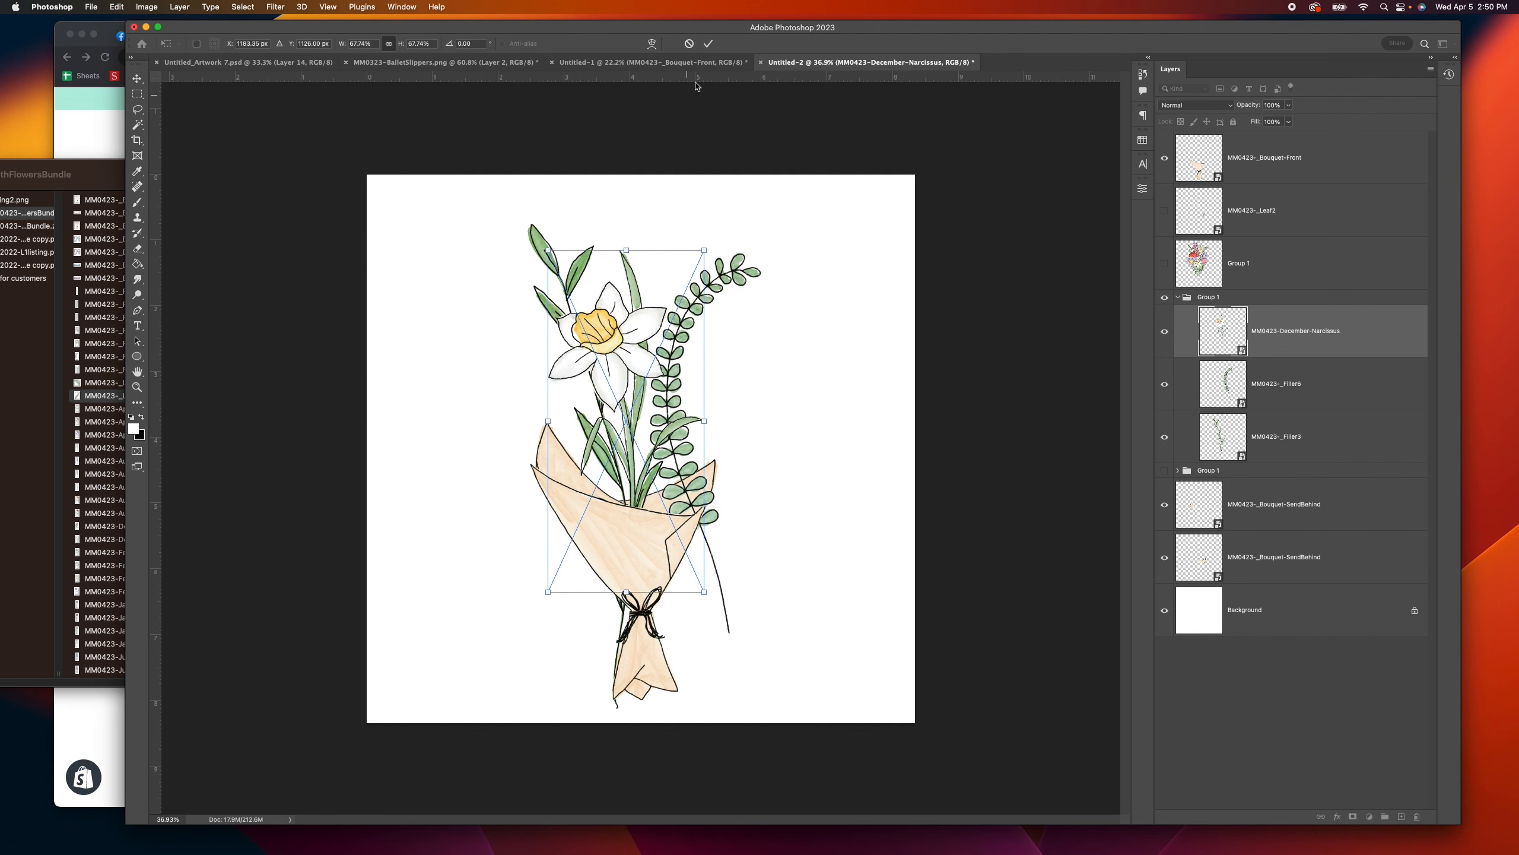
left_click(708, 43)
left_click(746, 280)
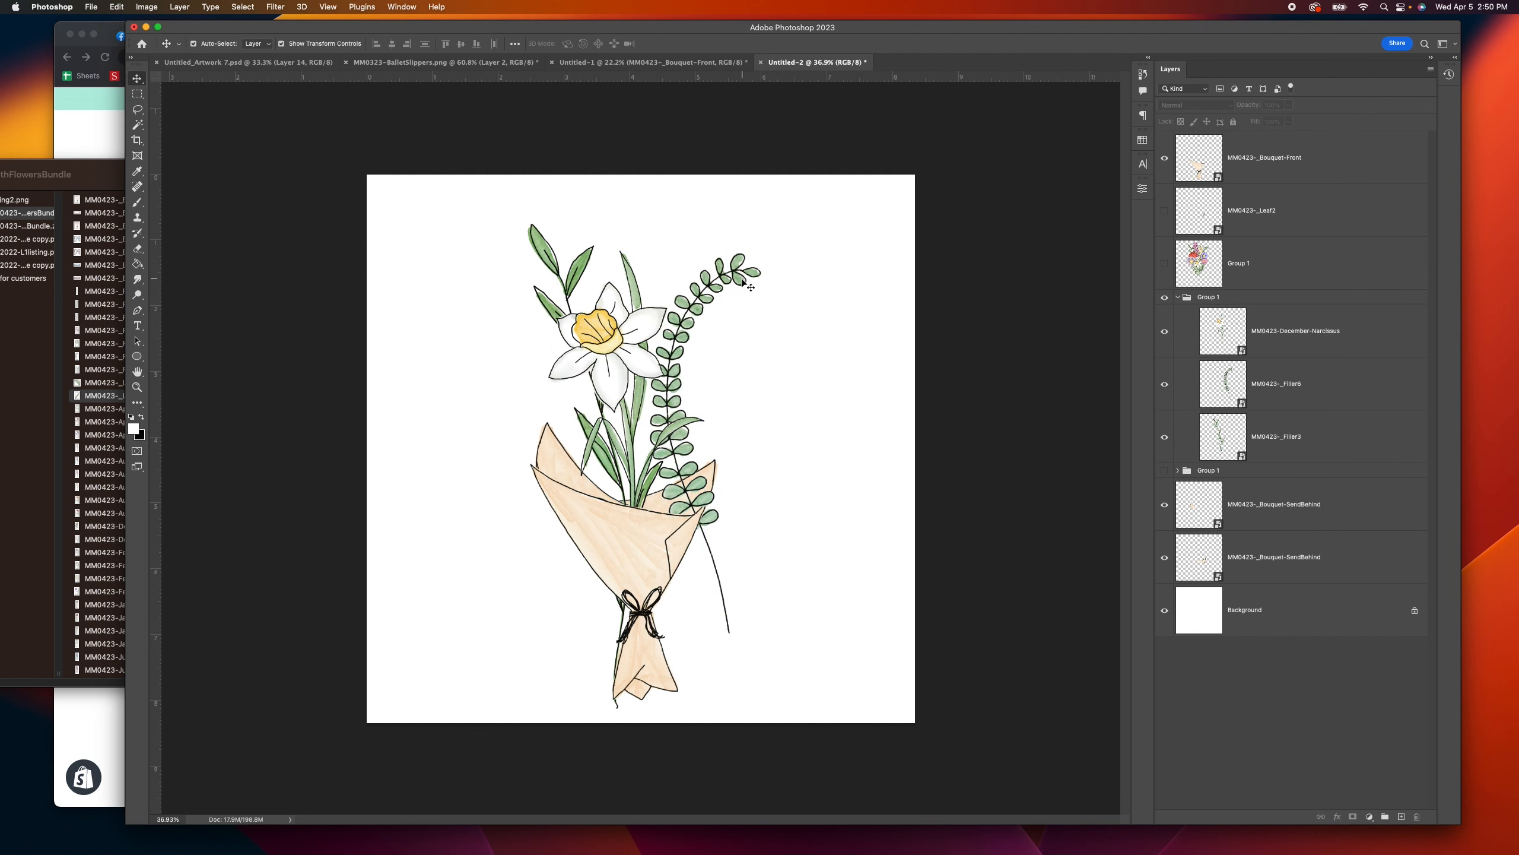
left_click(743, 280)
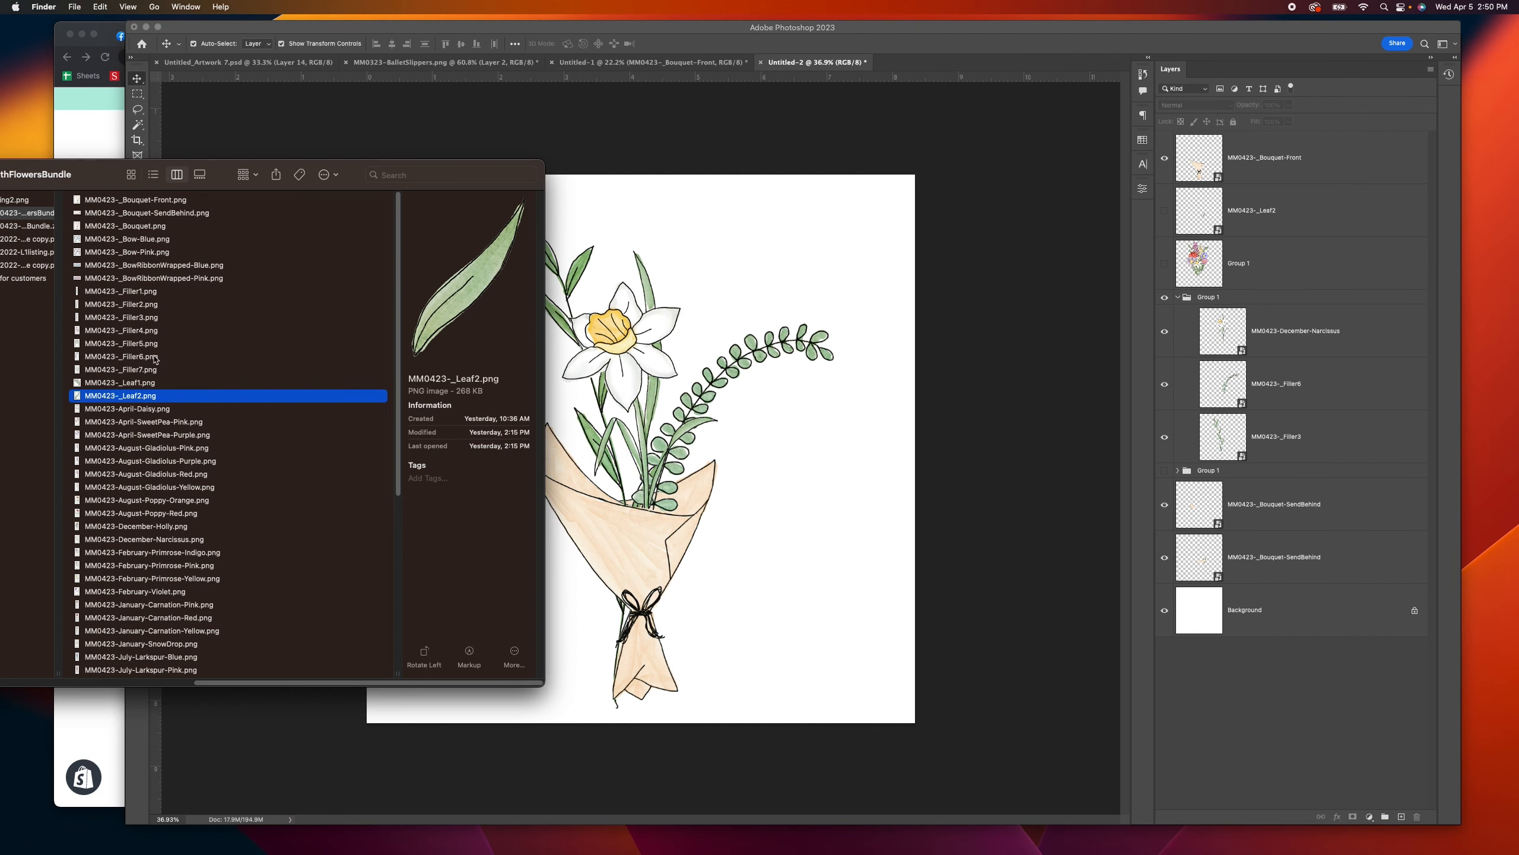
Step: Place MM0423-_Filler7.png from the bundle folder in the bouquet, resized so its leaves fan out on the left side
left_click(150, 356)
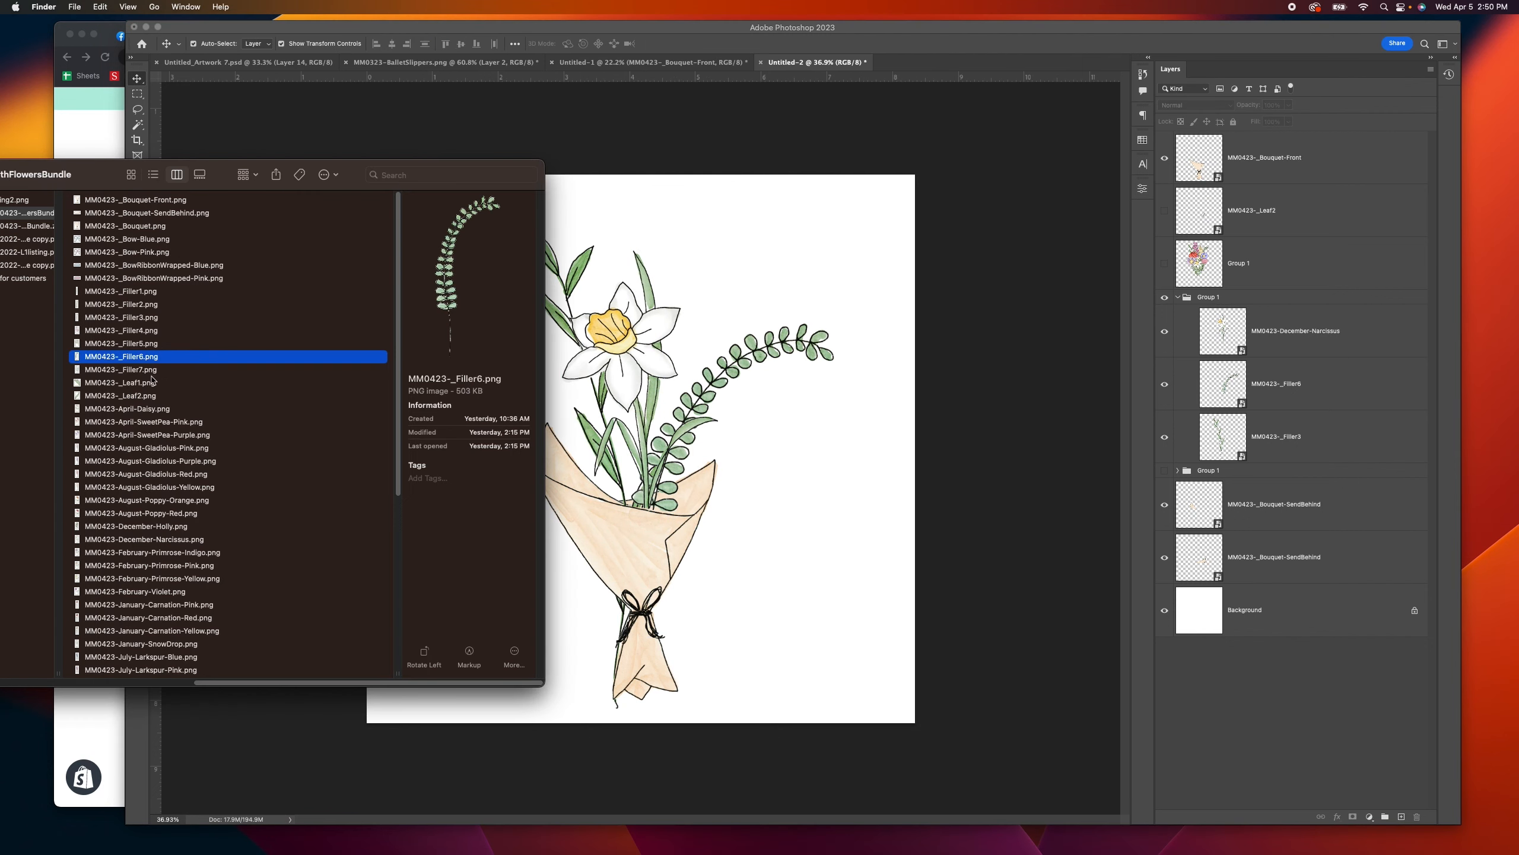
left_click(153, 369)
left_click_drag(153, 370, 778, 286)
left_click_drag(769, 720, 679, 528)
mouse_move(689, 255)
left_mouse_down()
mouse_move(657, 240)
mouse_move(705, 270)
left_mouse_up()
key("Return")
key("Return")
Step: Place MM0423-_Filler4.png from the bundle folder in the bouquet, resized so its pink blooms surround the narcissus
left_click(149, 304)
left_click_drag(149, 330, 658, 359)
left_click_drag(775, 194, 842, 244)
left_click_drag(734, 233, 701, 277)
key("Return")
Step: Restack the Filler6 and Filler3 layers directly below the narcissus layer and reposition both sprigs in the bouquet
left_click_drag(1276, 489, 1276, 365)
left_click(796, 347)
left_click_drag(828, 323, 771, 359)
key("Return")
left_click_drag(559, 257, 581, 221)
left_click_drag(1276, 541, 1276, 365)
Step: Move the front wrapper and both back wrapper pieces together slightly up and to the right
left_click(616, 539)
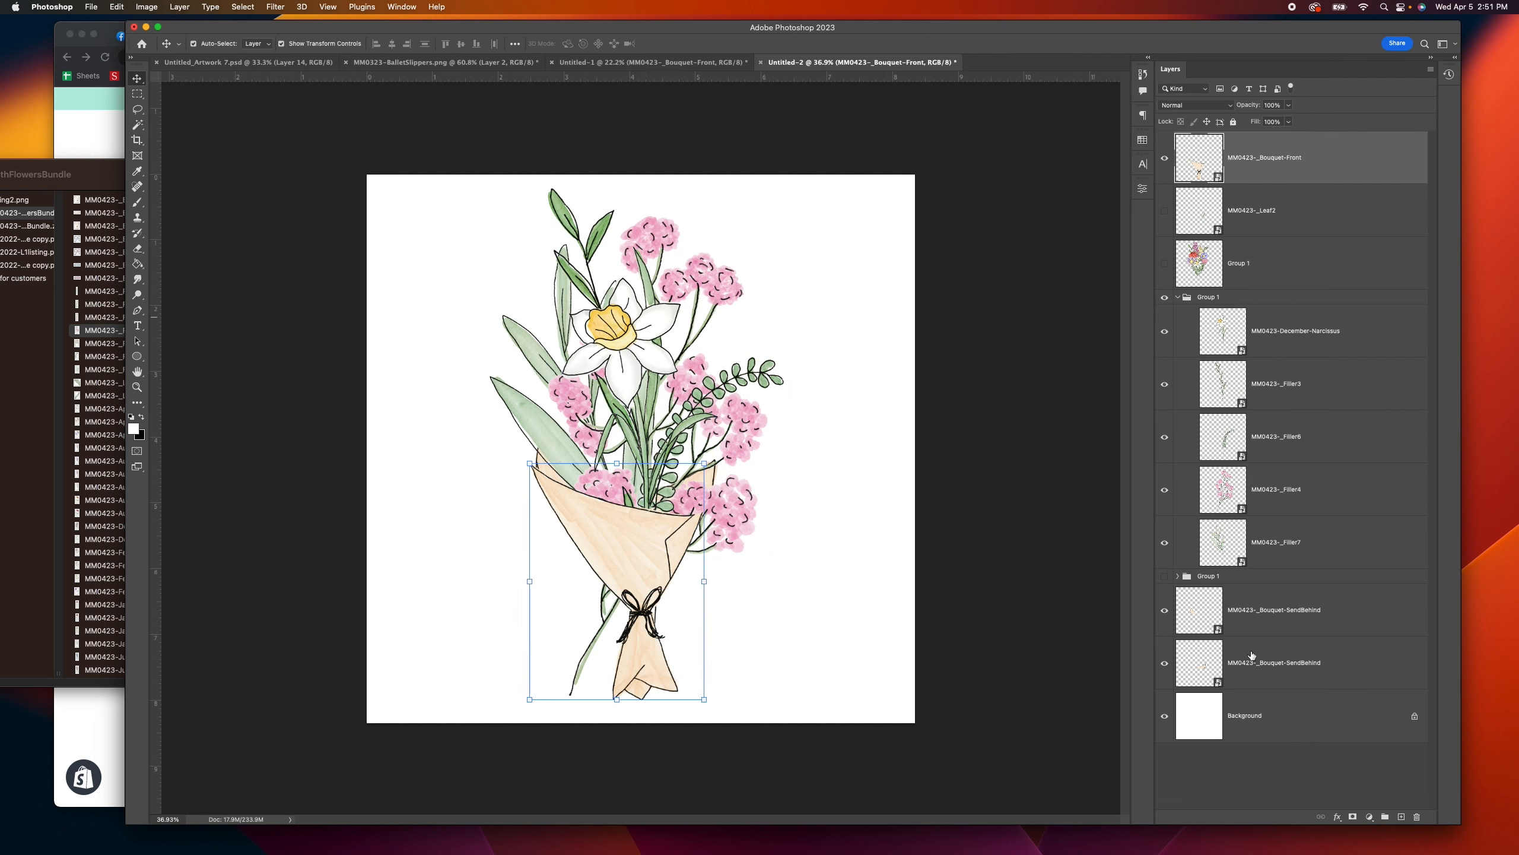
left_click(1252, 658, "super")
left_click(1257, 610, "super")
left_click_drag(628, 551, 636, 523)
Step: Place MM0423-_Leaf2.png at the wrapper's opening and stack it directly below the narcissus layer in the group
left_click(108, 396)
left_click_drag(153, 396, 640, 503)
key("Return")
left_click_drag(1262, 158, 1275, 358)
Step: Place another MM0423-_Leaf2.png flipped horizontally at the wrapper's opening and stack it inside the group below the narcissus
left_click(107, 422)
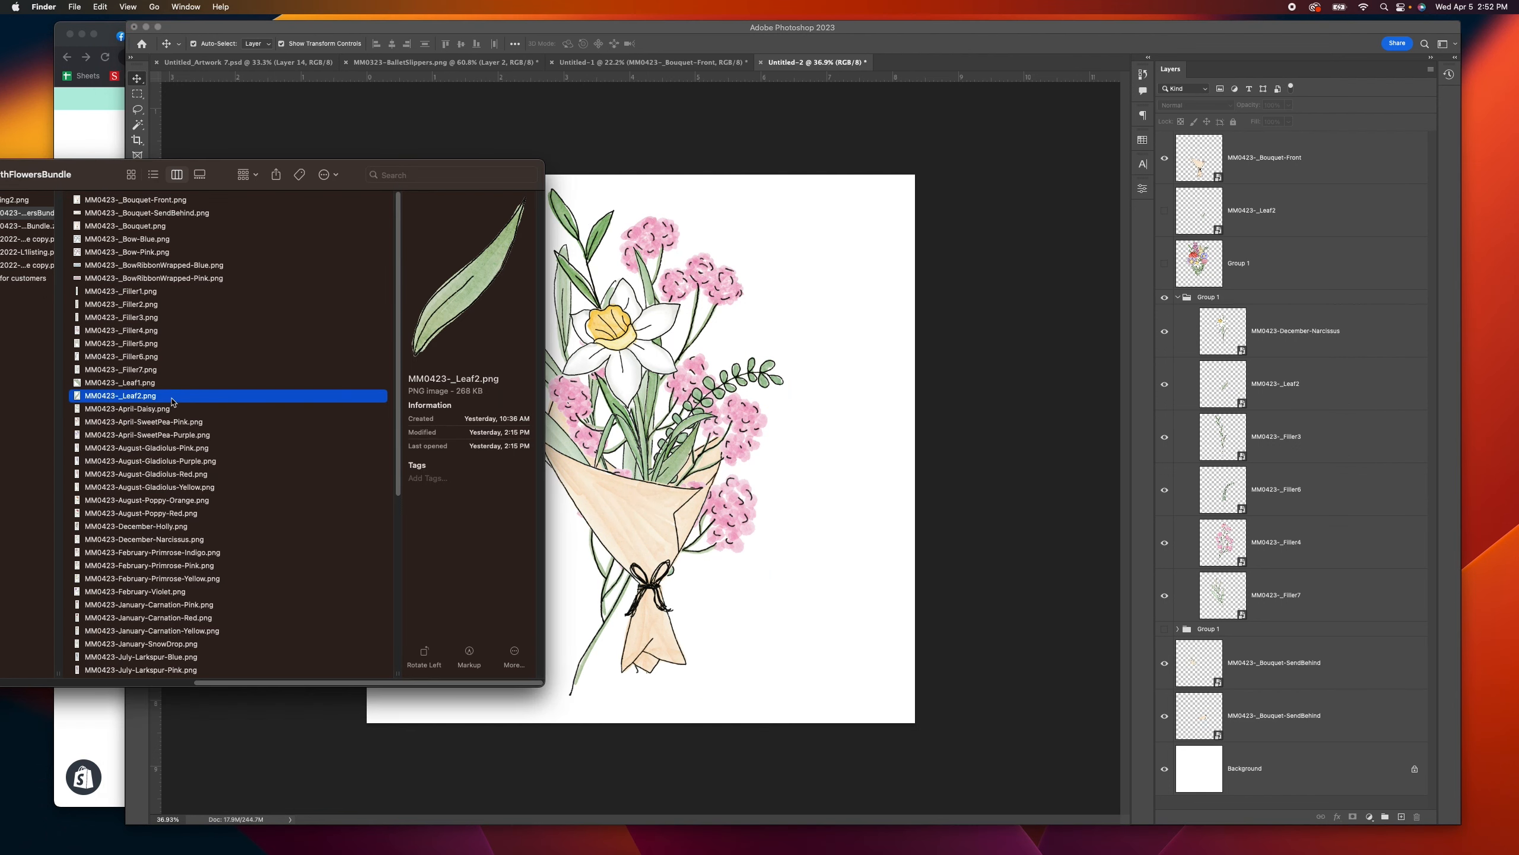
left_click_drag(173, 402, 787, 492)
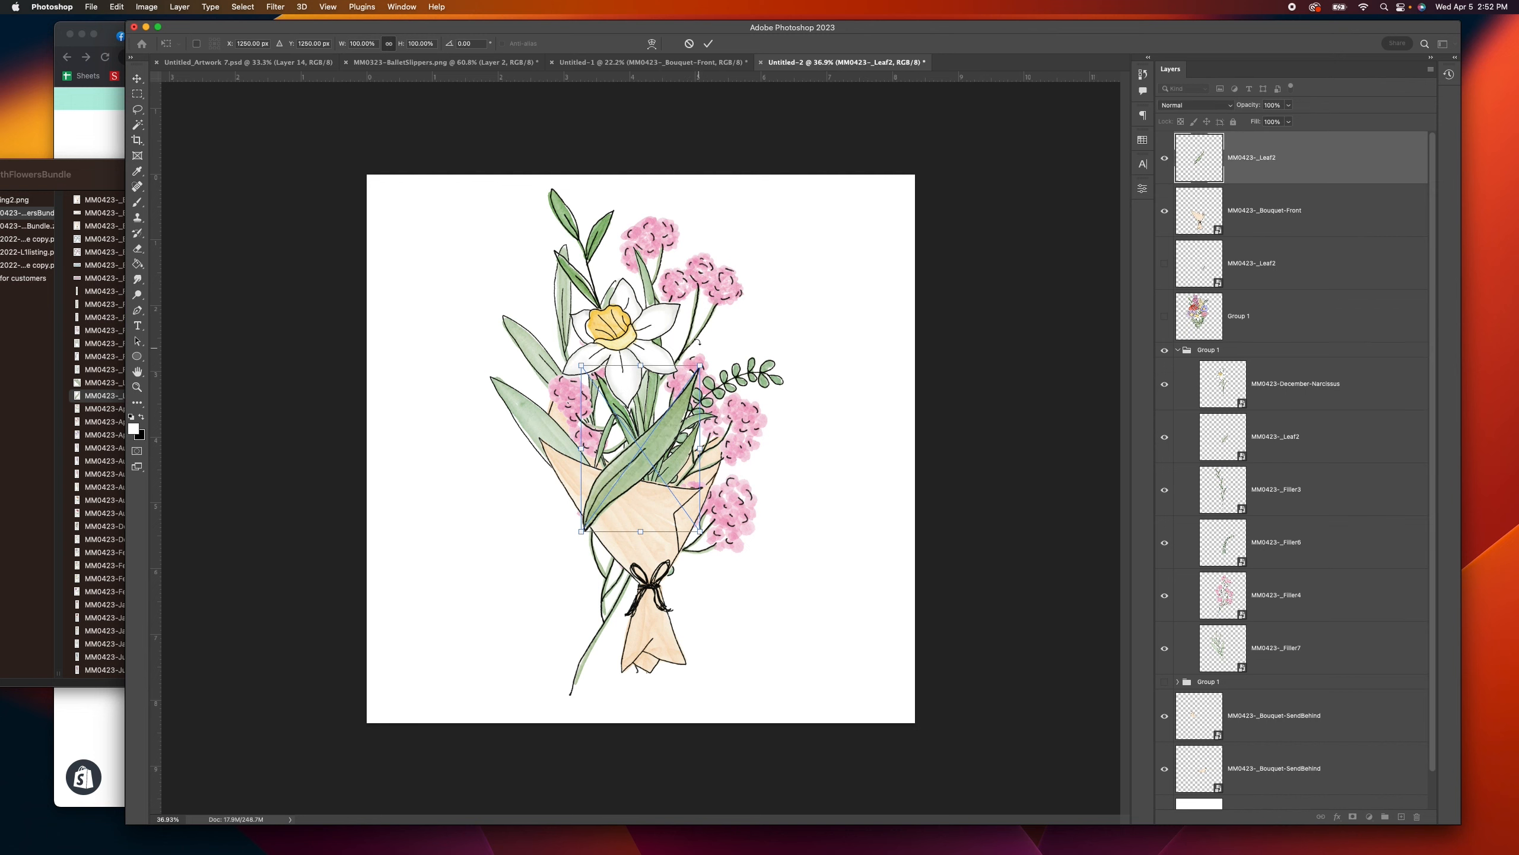
left_click(117, 7)
mouse_move(198, 270)
left_click(374, 484)
left_click_drag(648, 447, 623, 446)
key("Return")
left_click_drag(1268, 158, 1268, 460)
Step: Adjust the Filler7 leaves slightly inward behind the wrapper's left side
left_click(600, 566)
left_click_drag(602, 593, 601, 579)
left_click(653, 568)
Step: Duplicate the new flower group and merge the copy into a single layer
left_click(1180, 298)
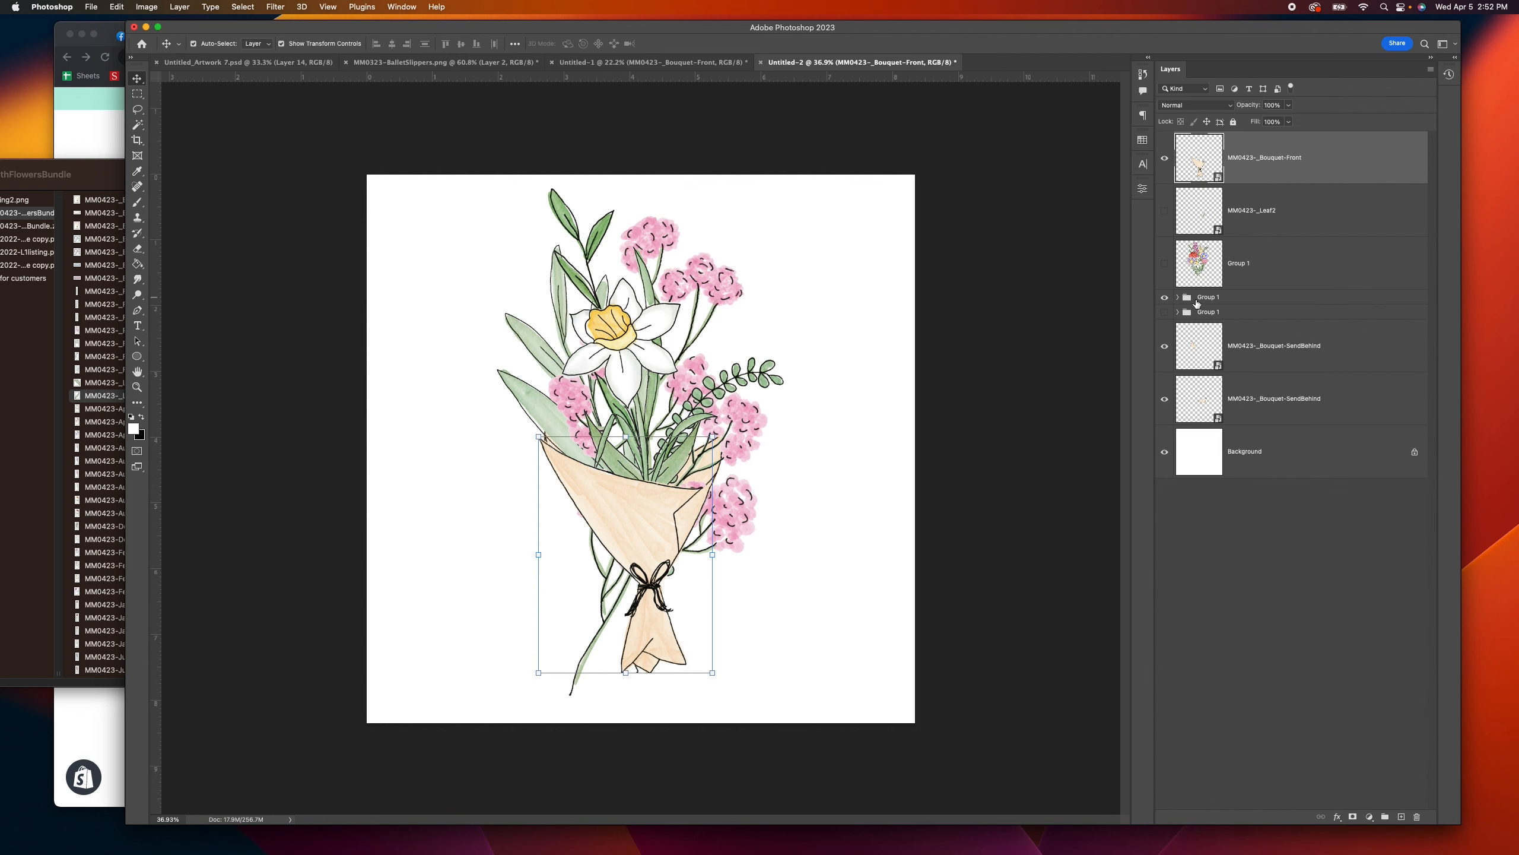
left_click(1201, 302)
key("super+j")
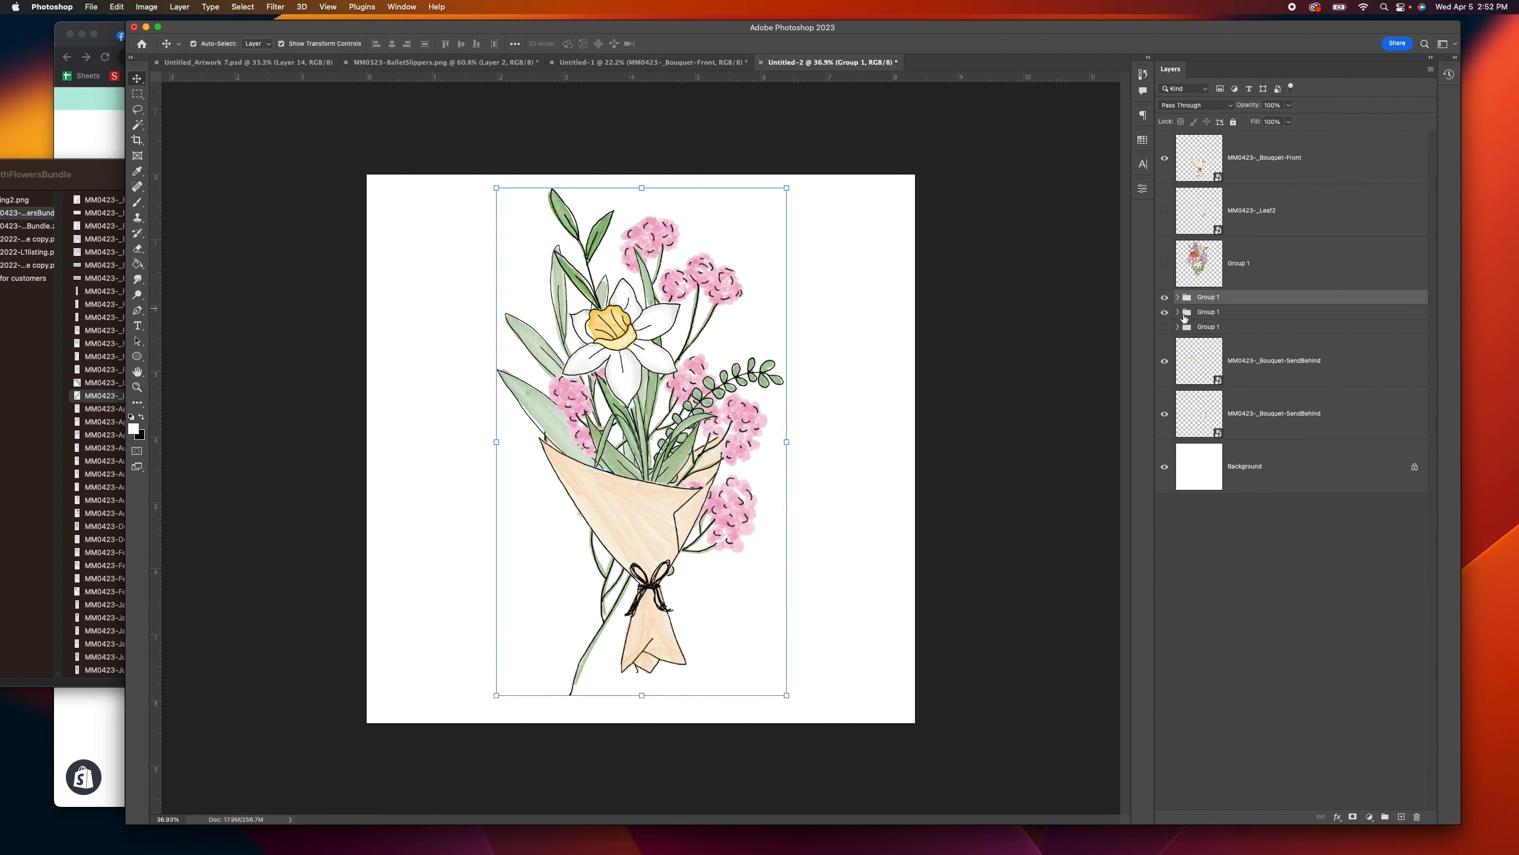
right_click(1209, 300)
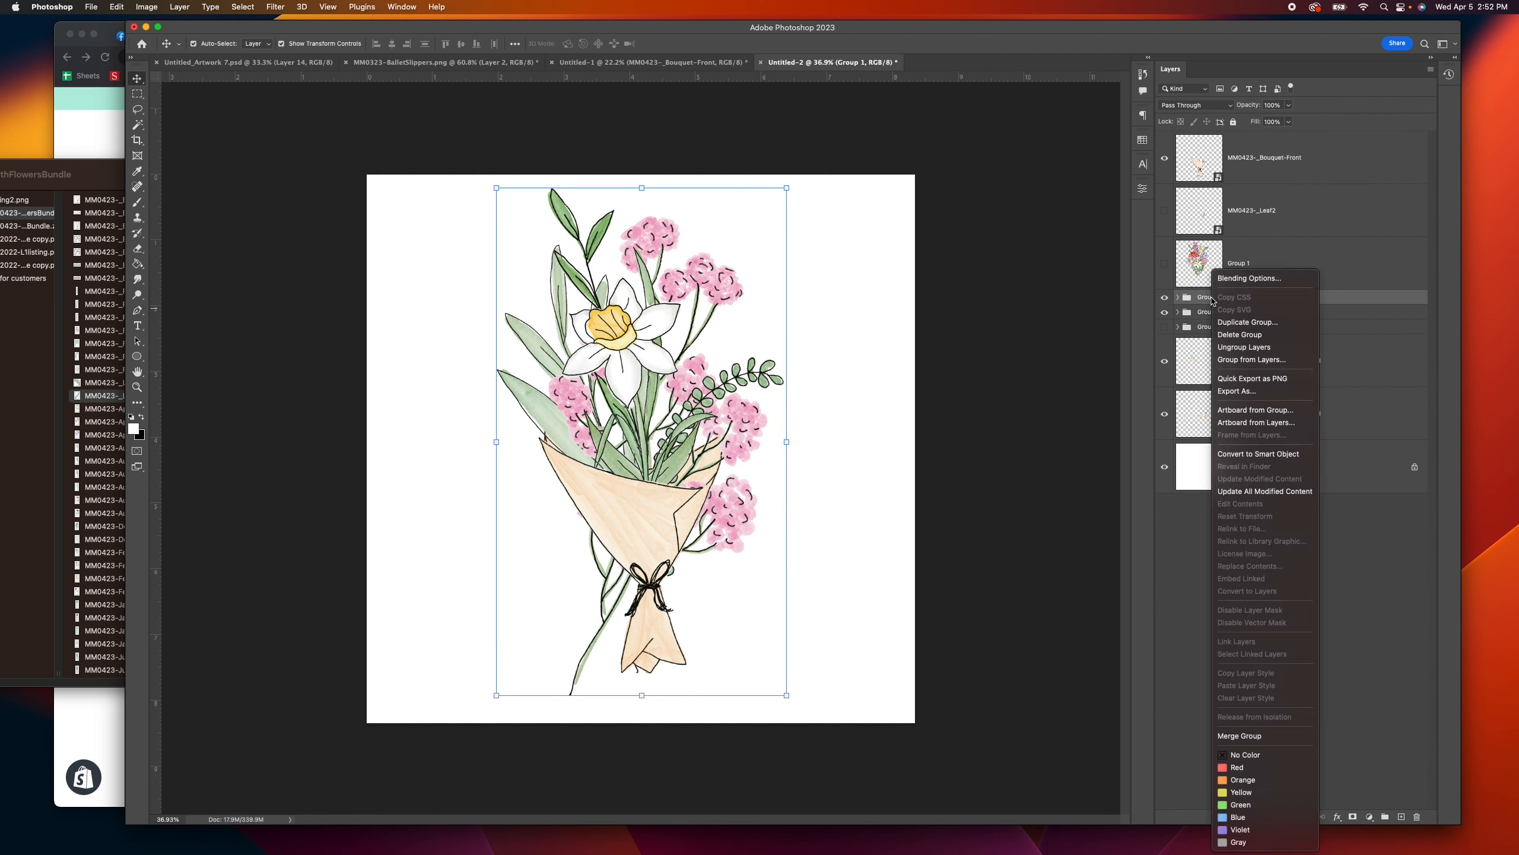
left_click(1247, 734)
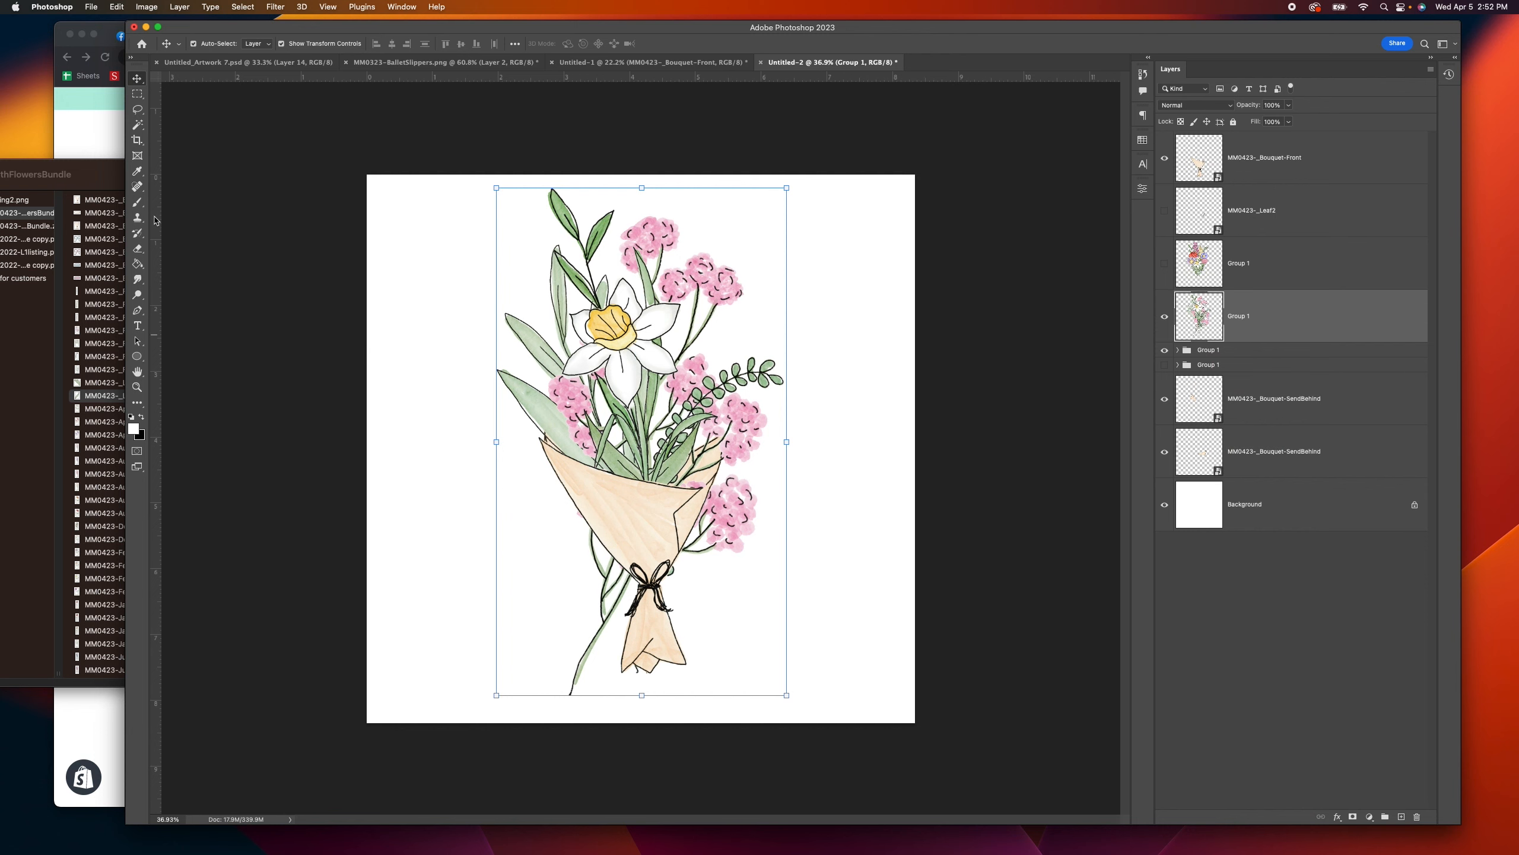
Step: Erase the stems and pink blooms sticking out below and beside the wrapper on the merged layer
key("e")
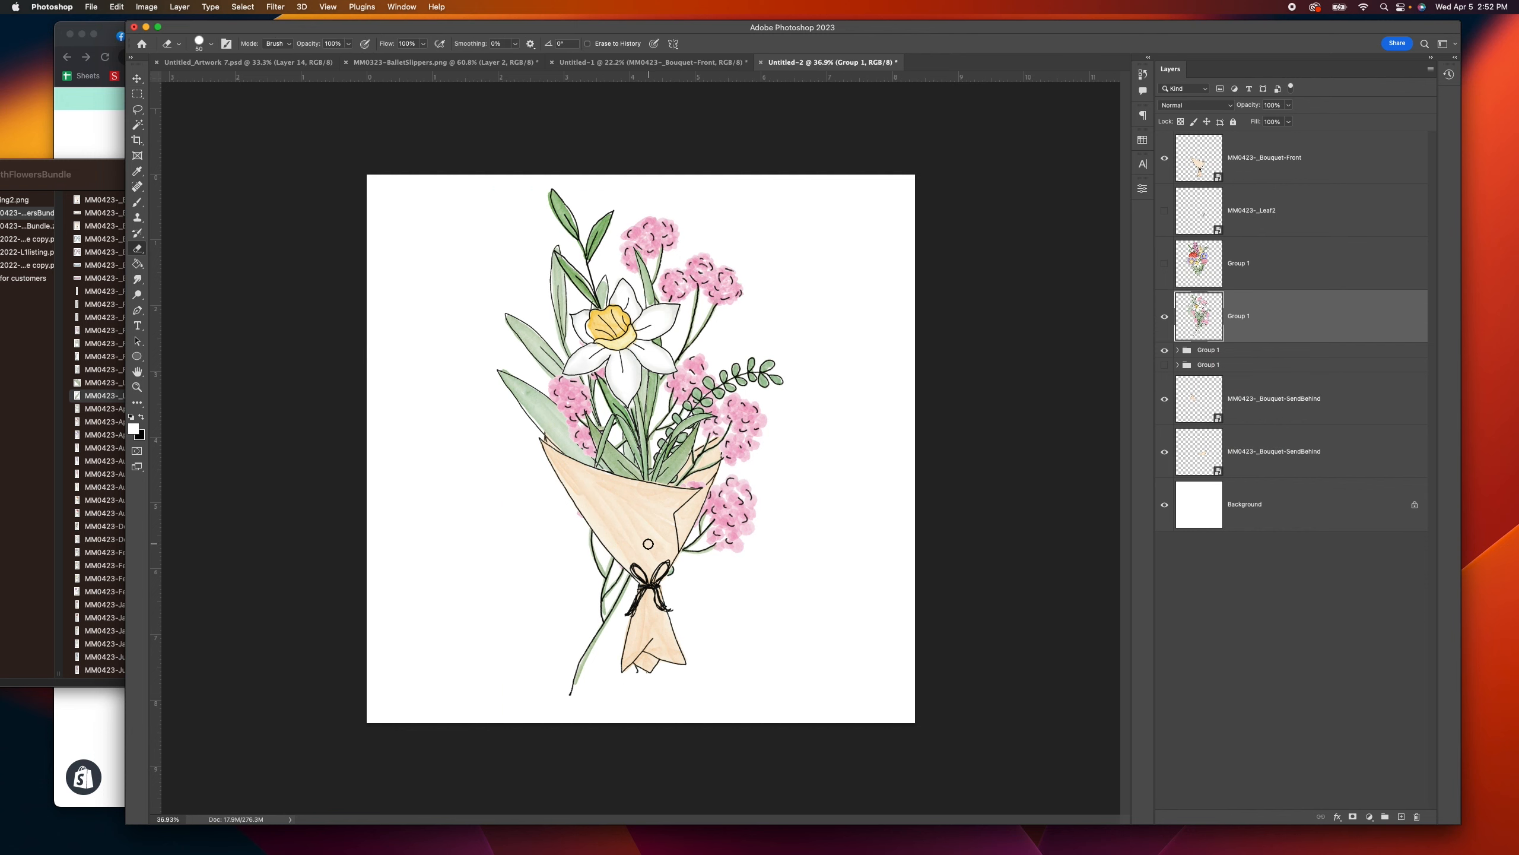
scroll(712, 516, "up", 5)
left_click_drag(758, 538, 741, 522)
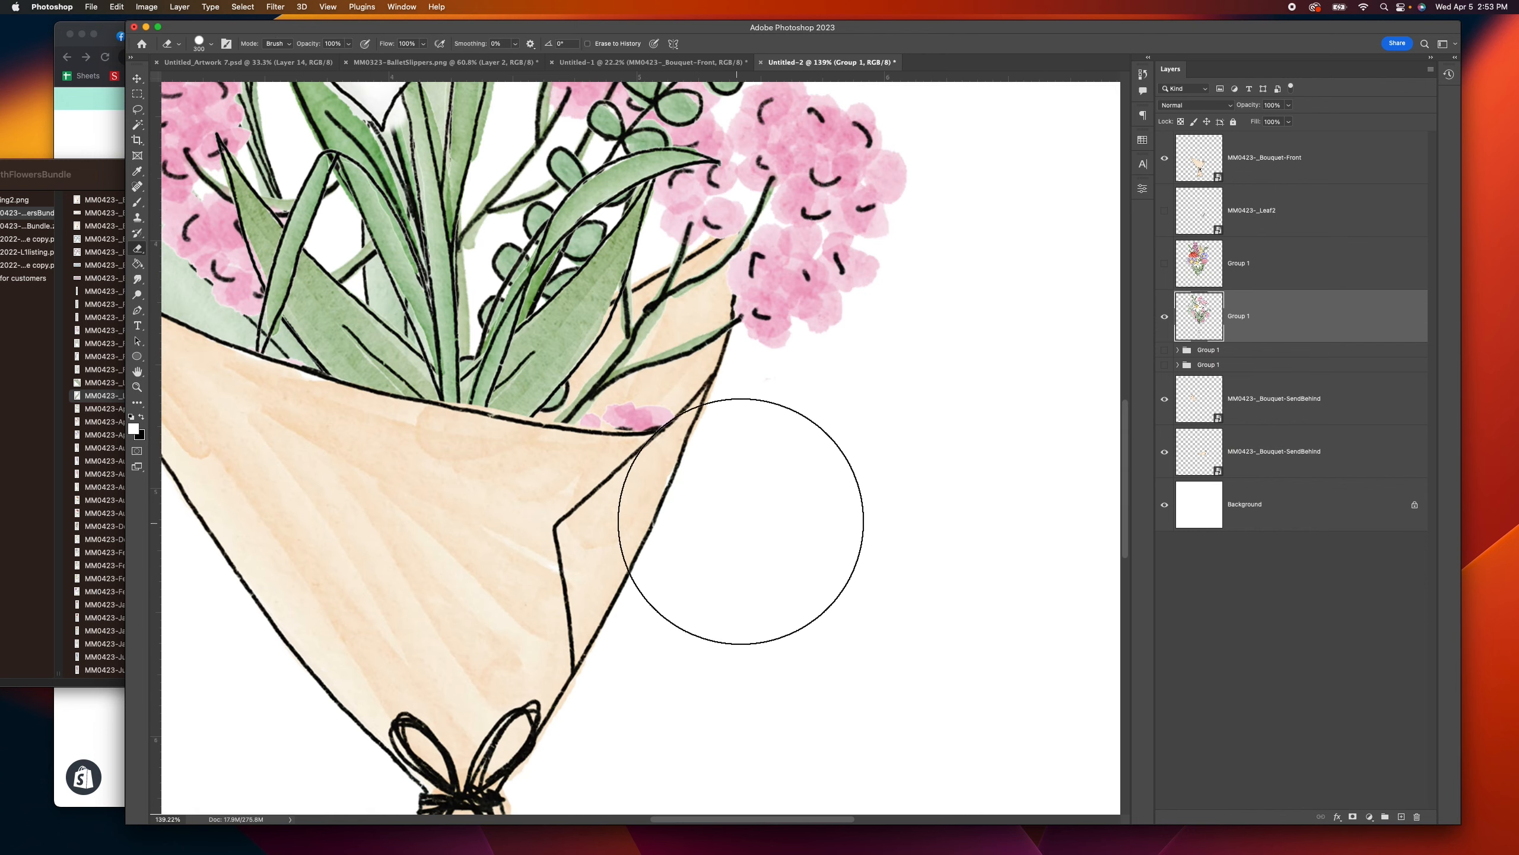
scroll(742, 522, "down", 5)
scroll(676, 477, "up", 2)
key("v")
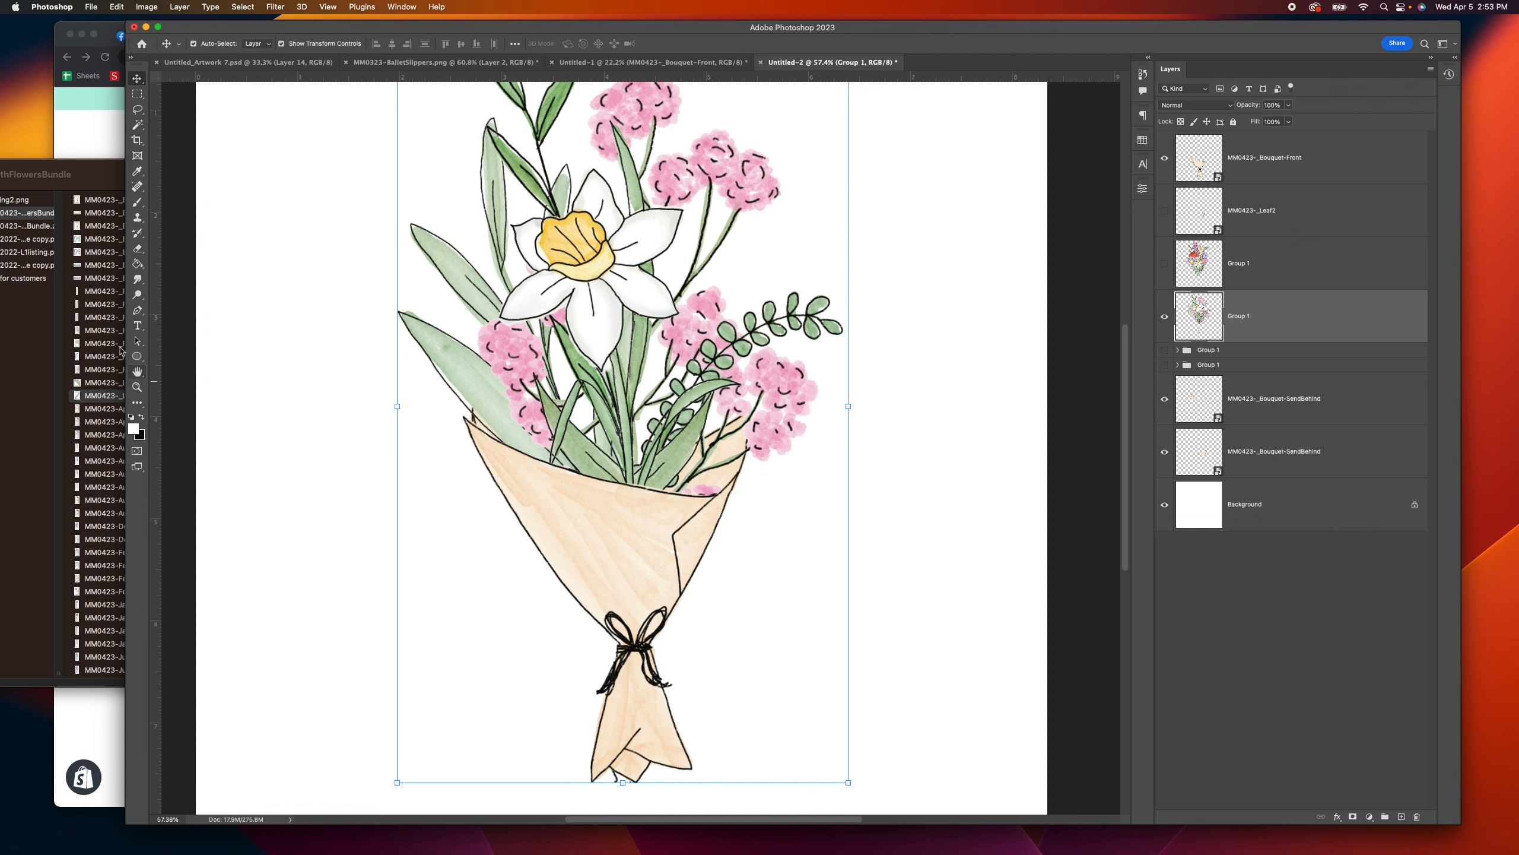
Step: Place MM0423-_Leaf1.png above the new merged flower layer and fit it over the gap at the wrapper's right corner
left_click(76, 175)
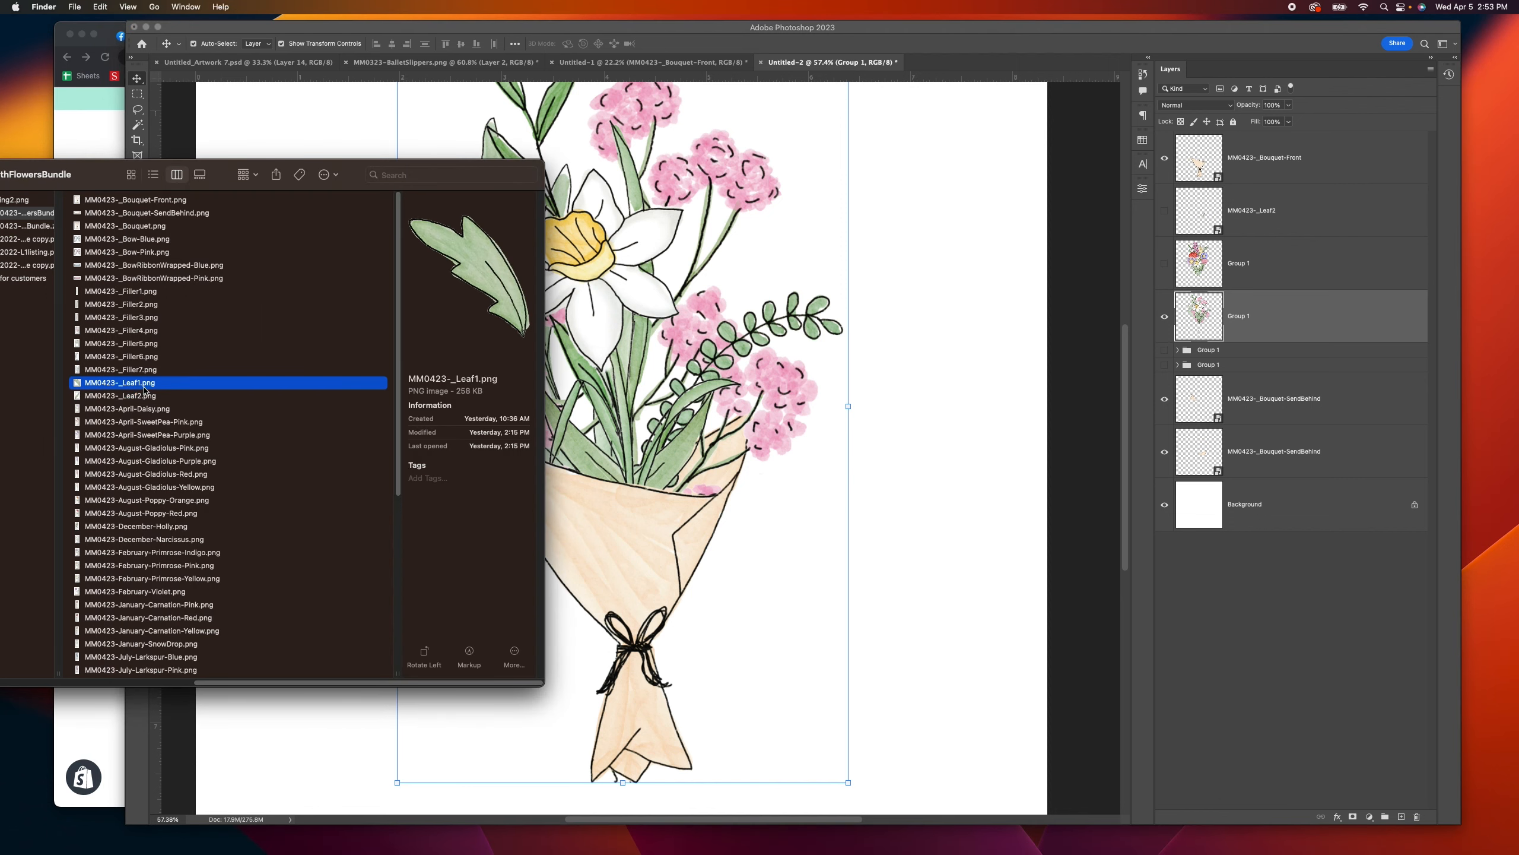
left_click(811, 502)
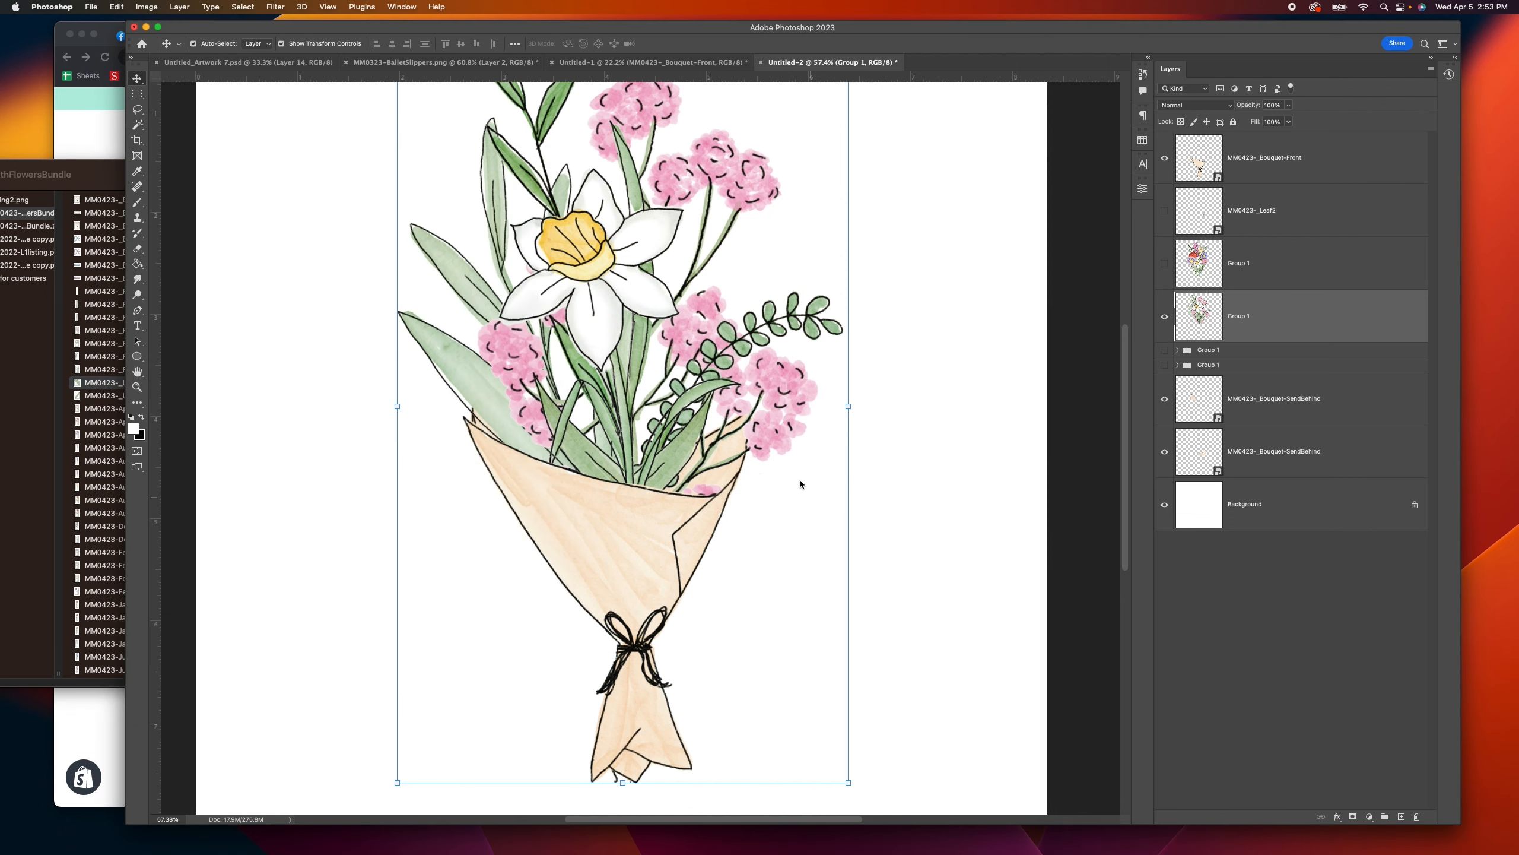
left_click_drag(718, 538, 693, 485)
left_click(707, 44)
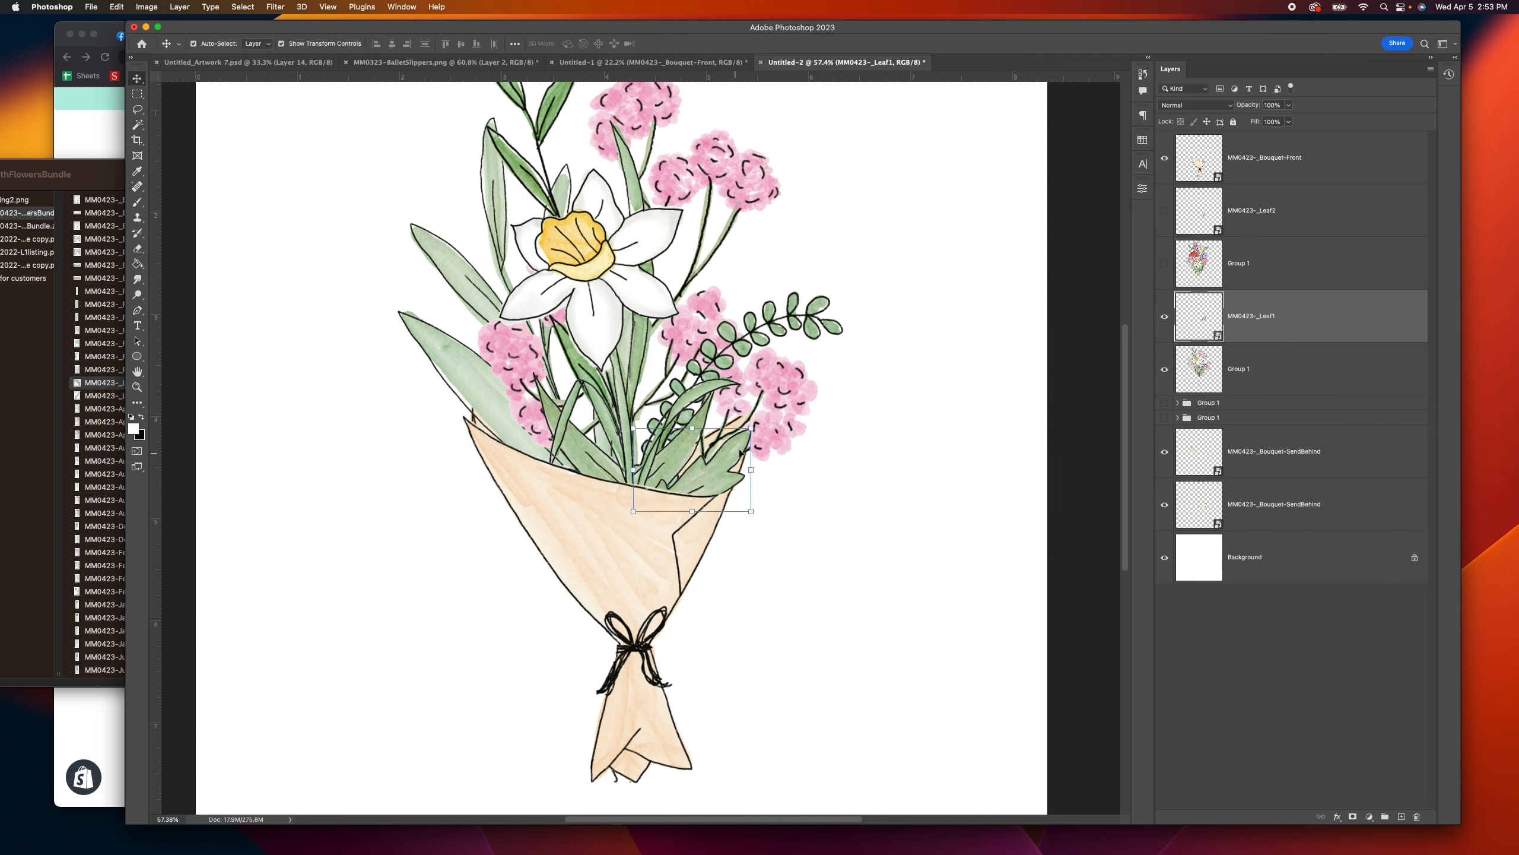
left_click_drag(751, 429, 716, 473)
left_click(708, 44)
left_click(807, 467)
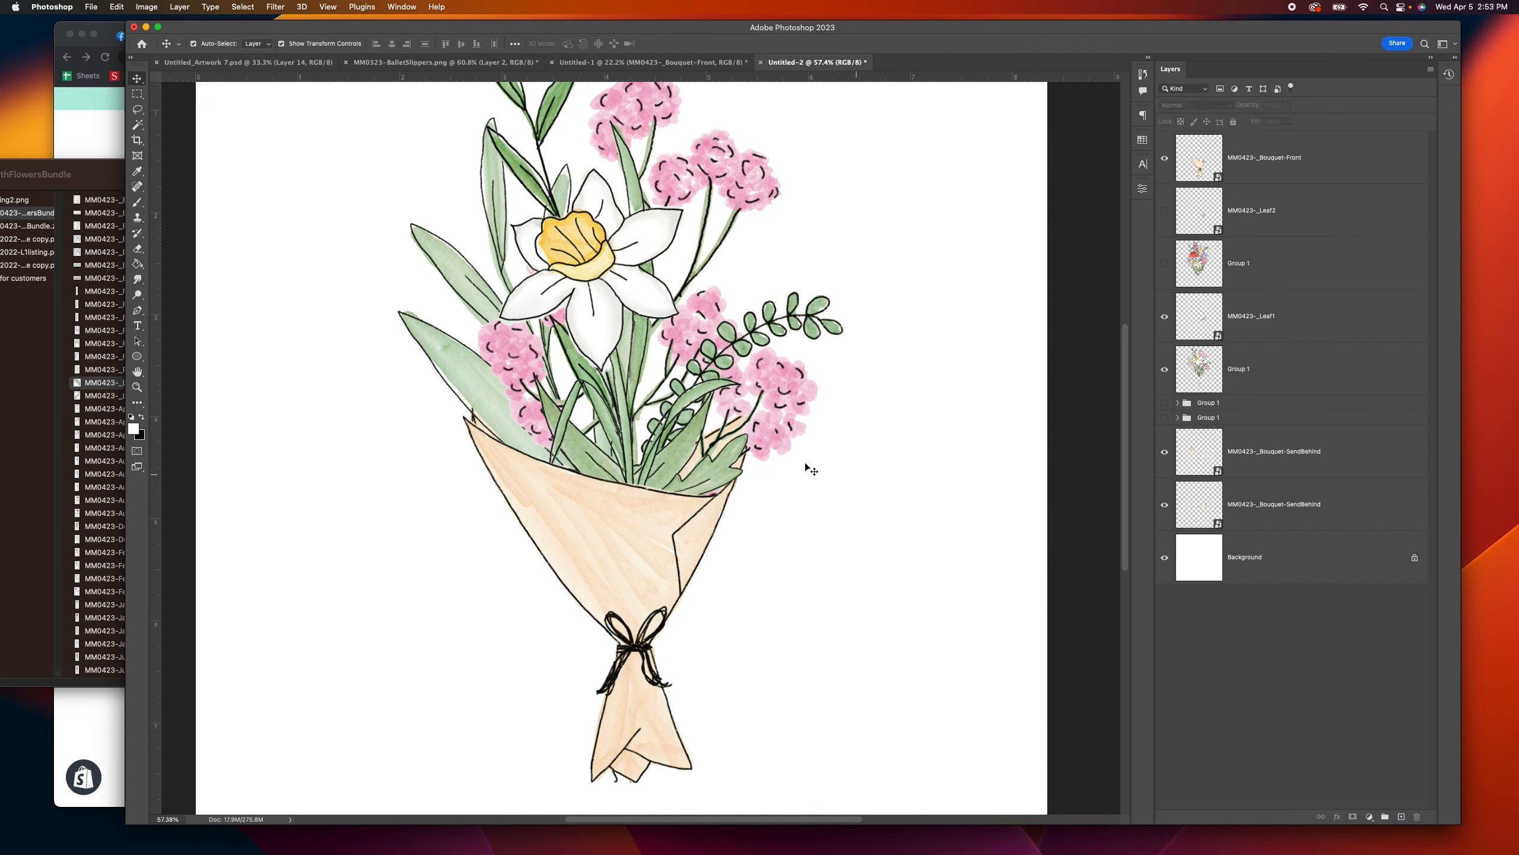
Step: Examine the narcissus bouquet up close and as a whole to check the wrapper edges and flower arrangement
scroll(666, 404, "down", 5)
scroll(650, 398, "up", 5)
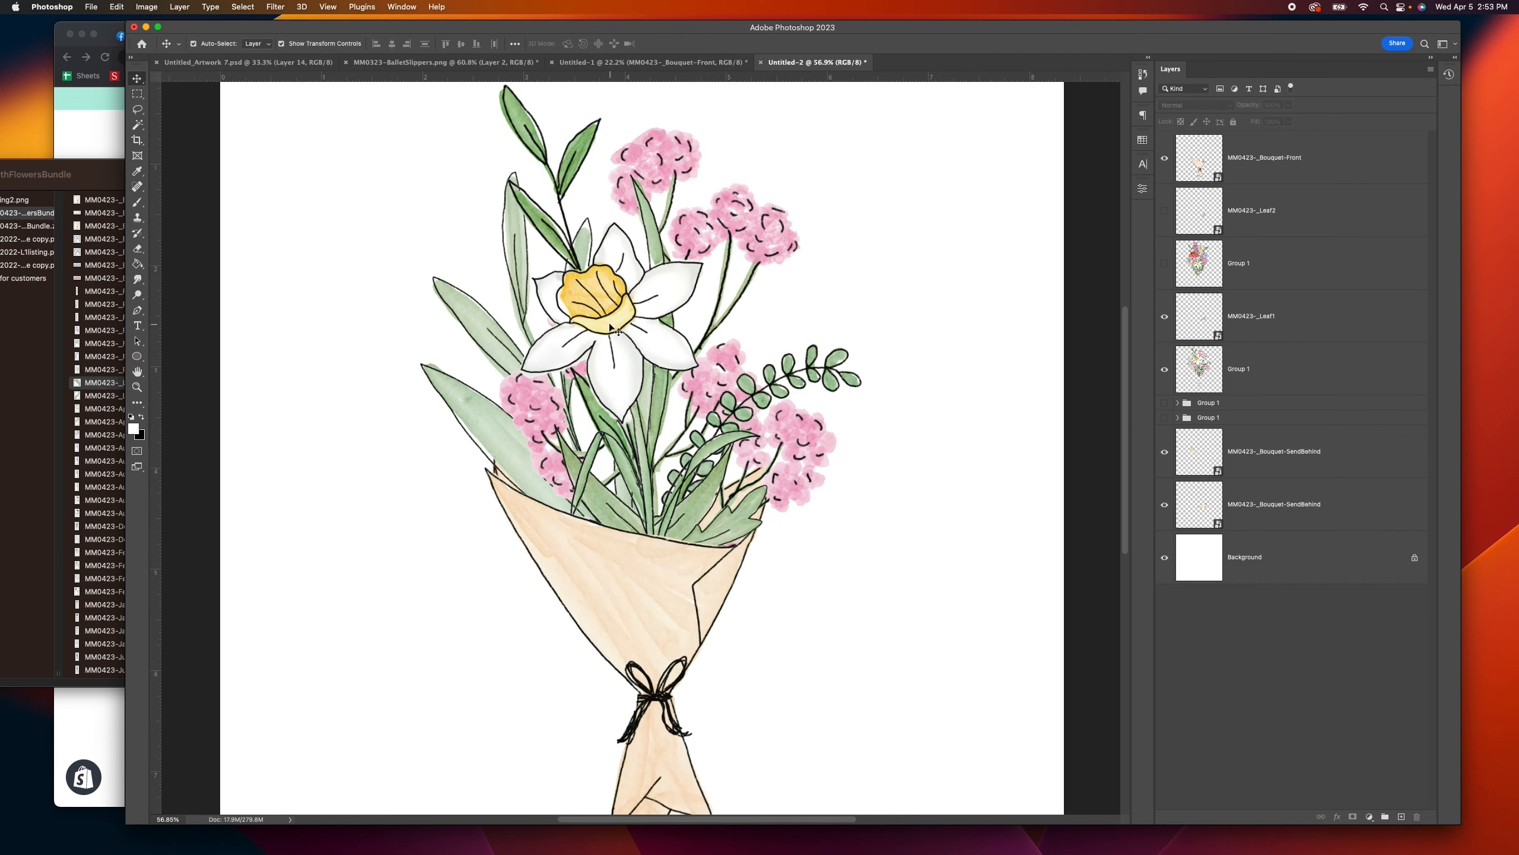
left_click(609, 327)
scroll(608, 327, "down", 3)
left_click(919, 475)
scroll(676, 431, "down", 3)
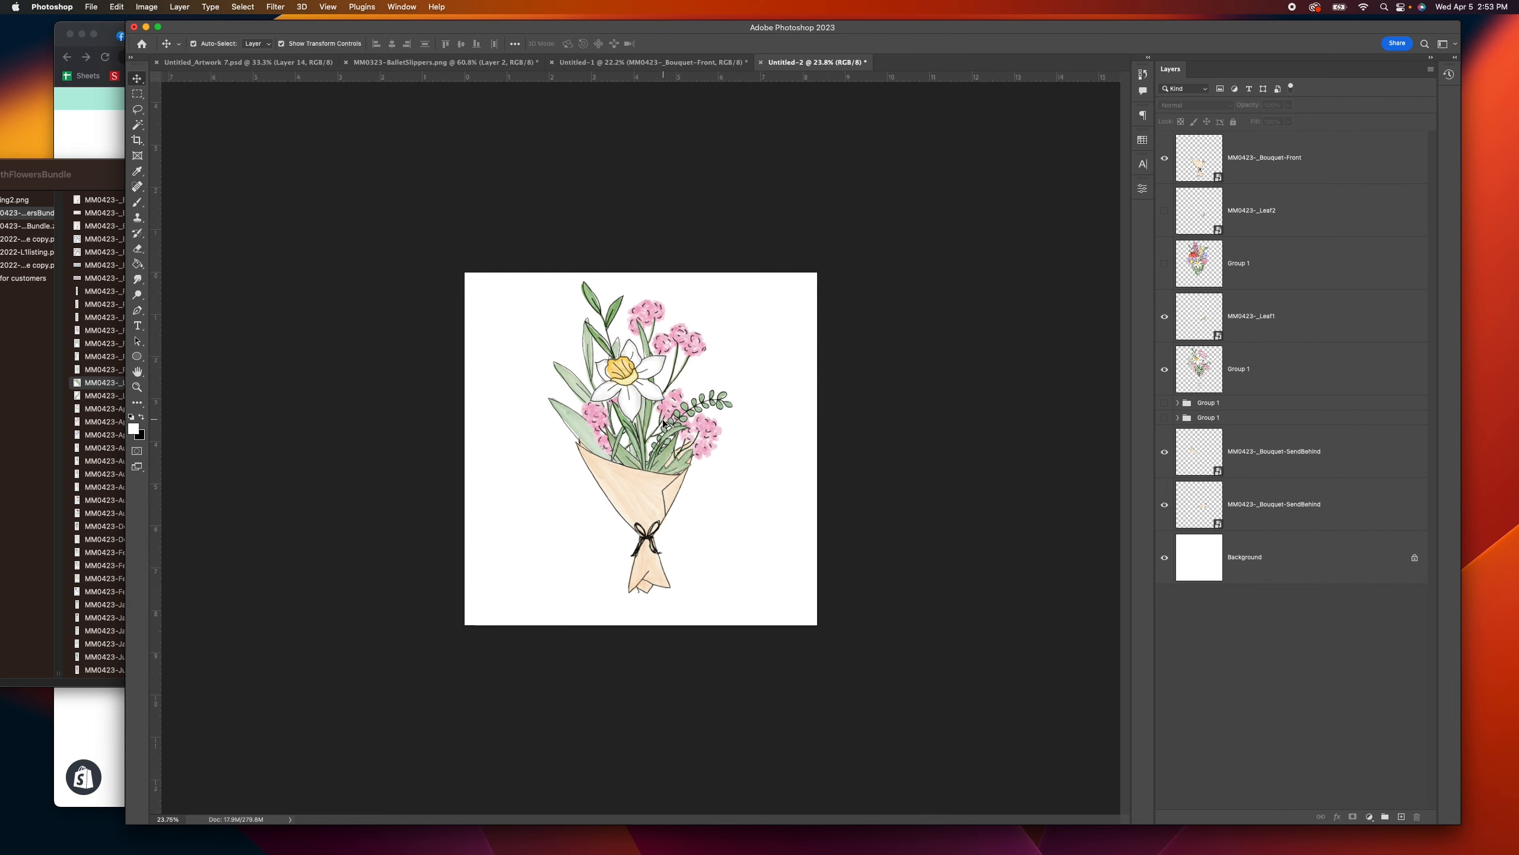
scroll(673, 429, "up", 5)
left_click(645, 346)
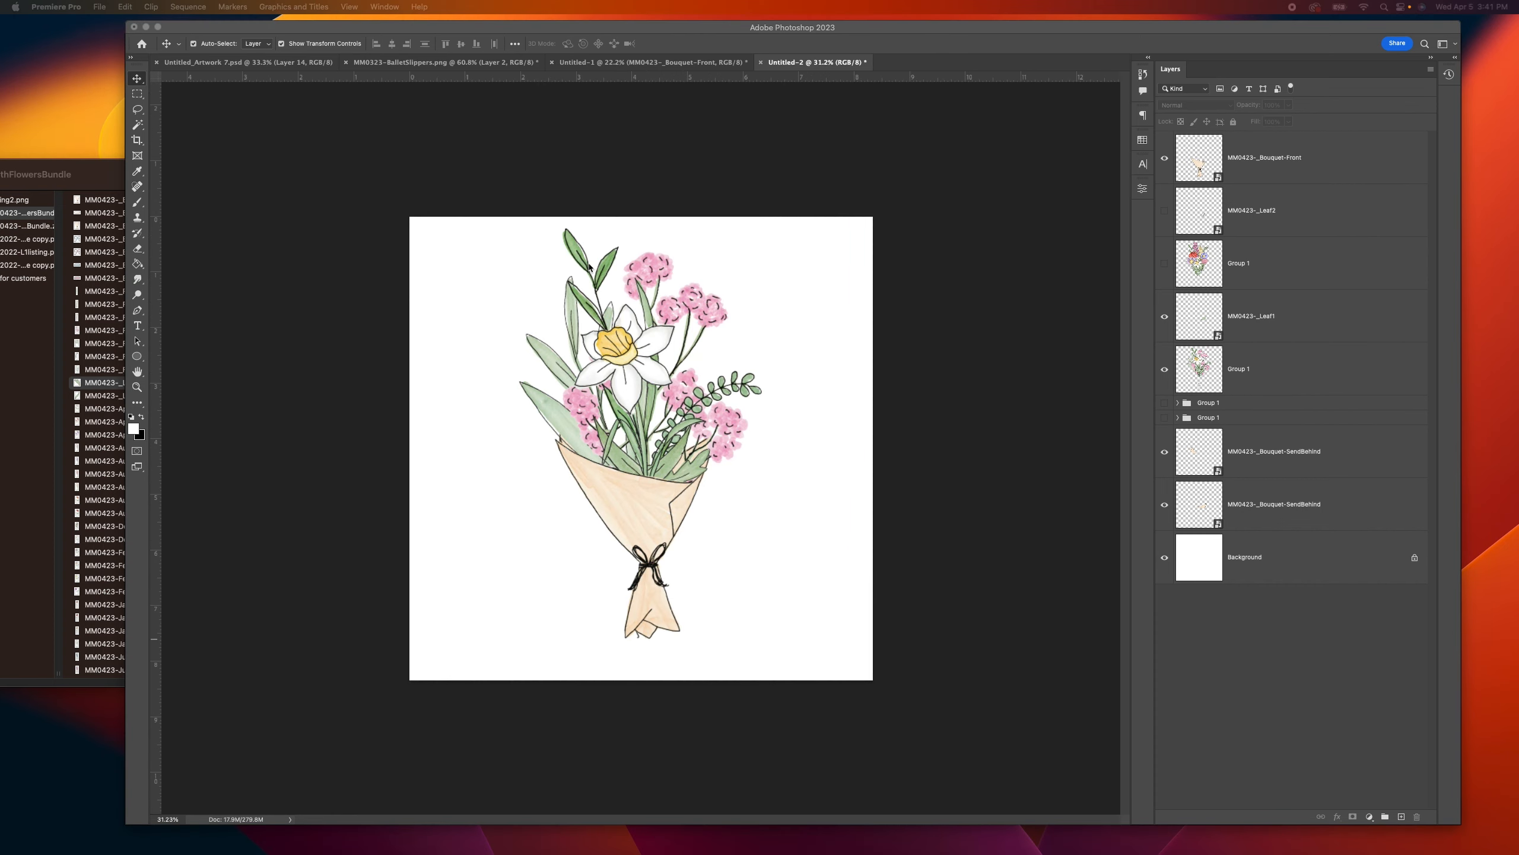
Step: Delete the merged narcissus flower layer and show the original editable flower group beneath it
left_click(629, 354)
left_click_drag(632, 359, 638, 354)
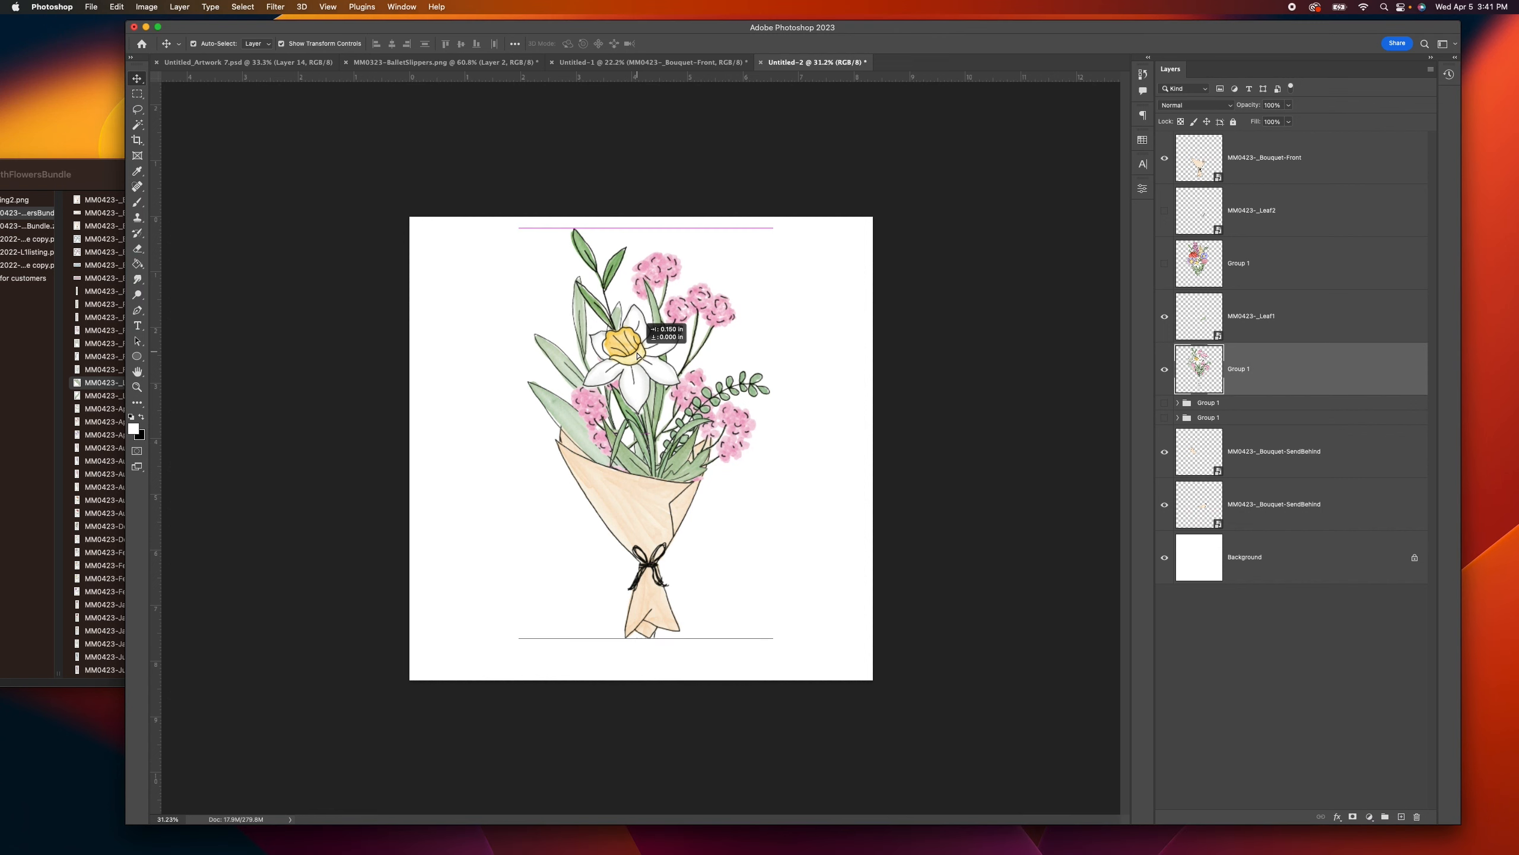
left_click(1164, 369)
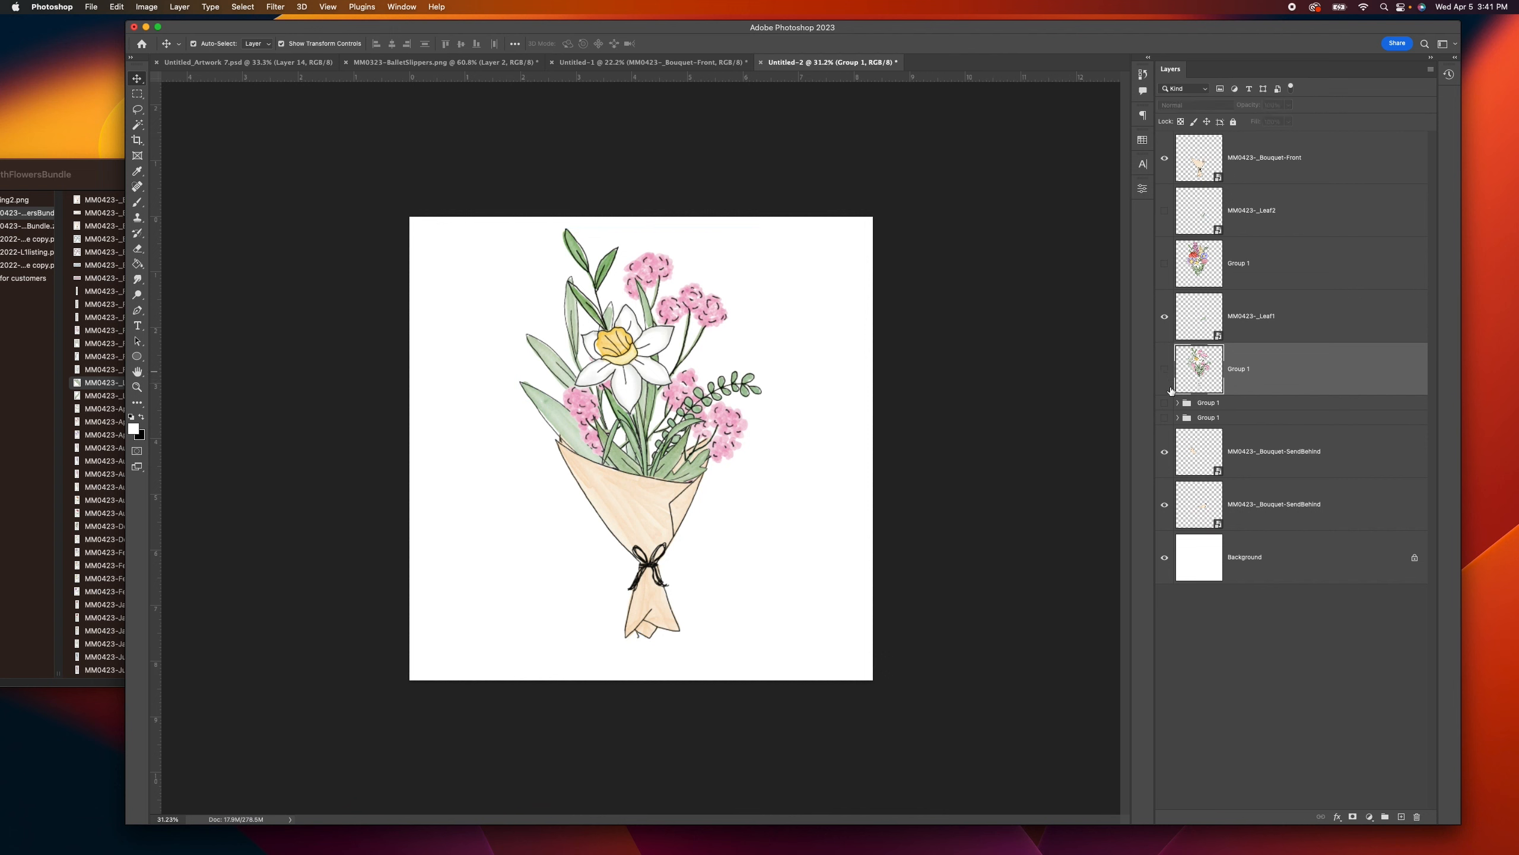
left_click(1164, 403)
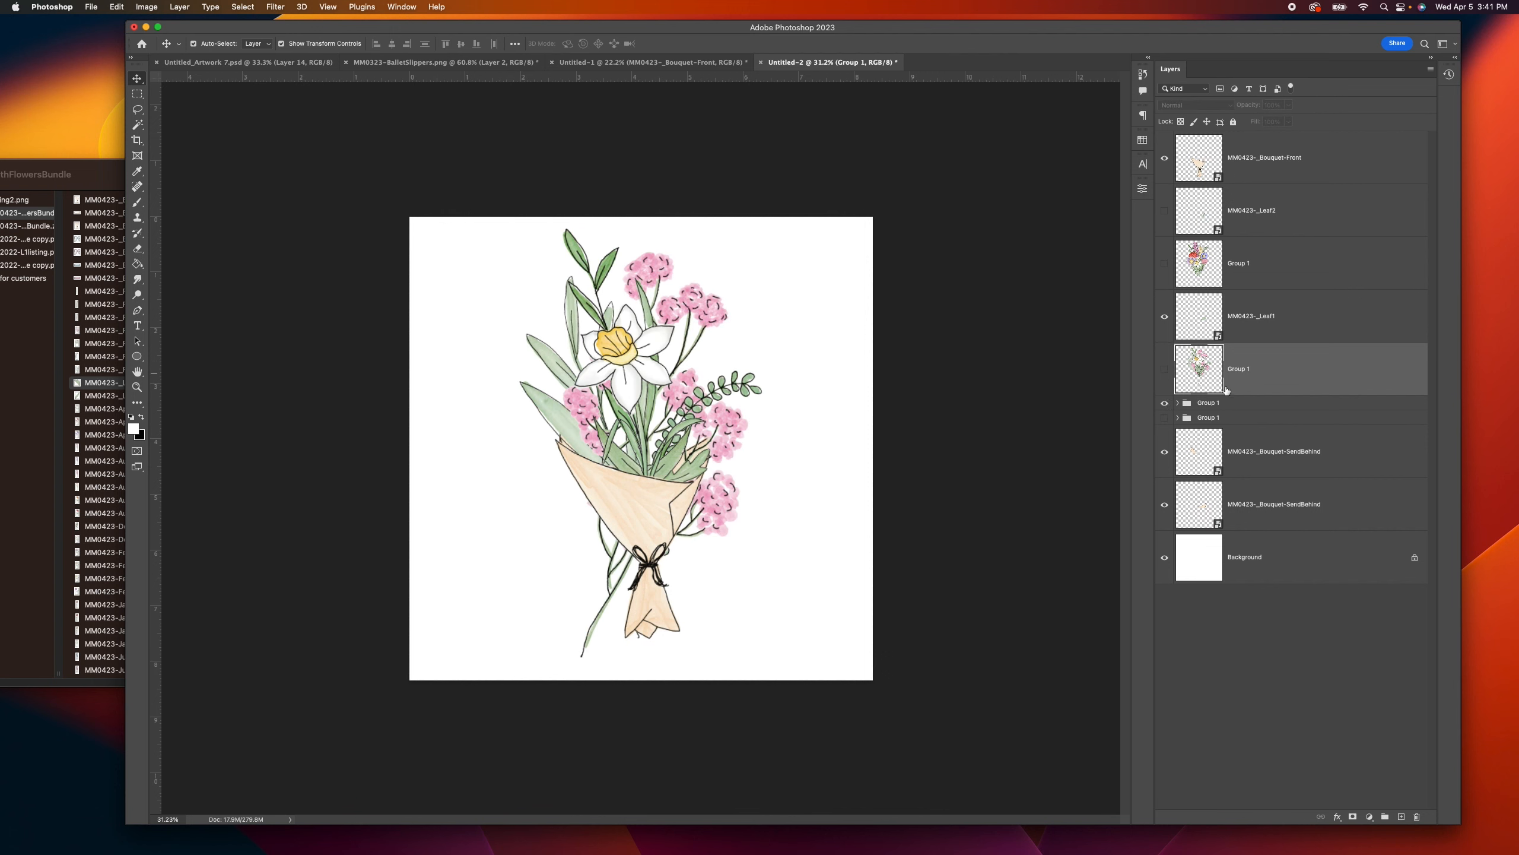
key("BackSpace")
left_click(887, 375)
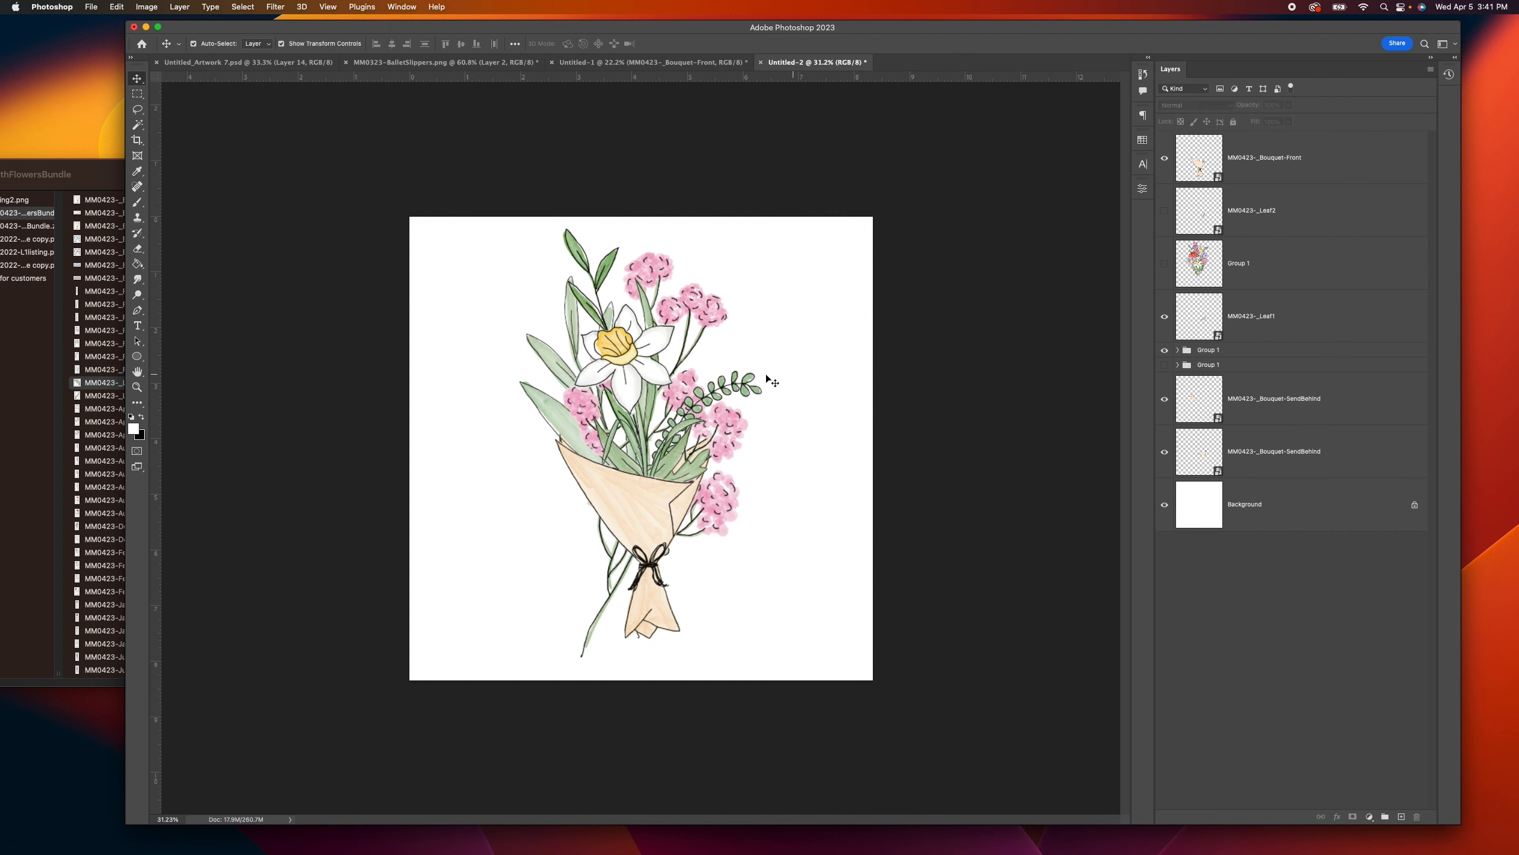
Step: Replace the narcissus in the bouquet with MM0423-August-Gladiolus-Purple.png, scaled to about 78%
left_click(634, 365)
key("BackSpace")
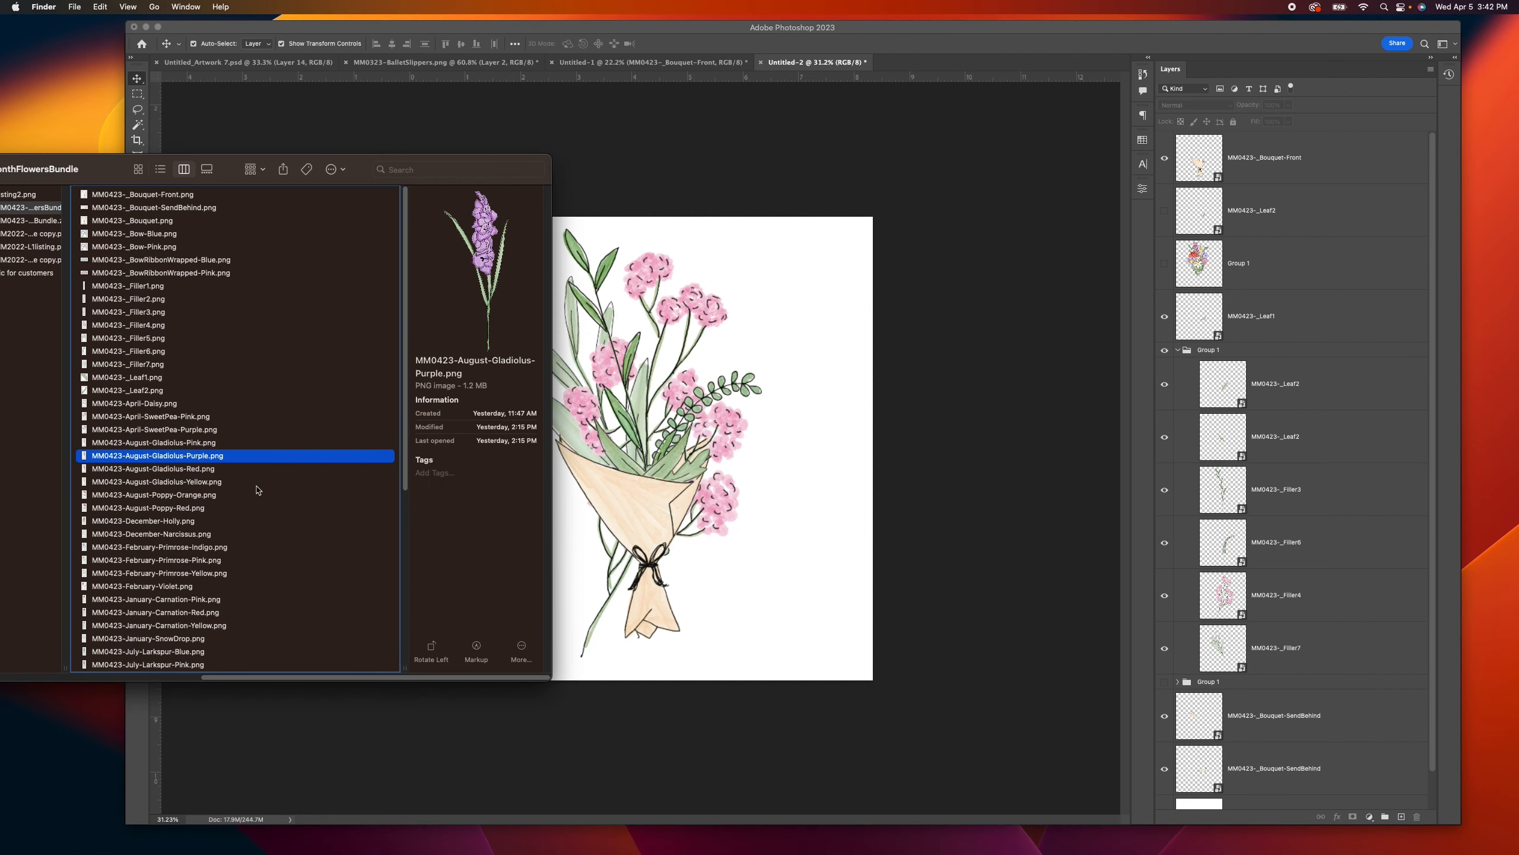
left_click_drag(196, 464, 729, 438)
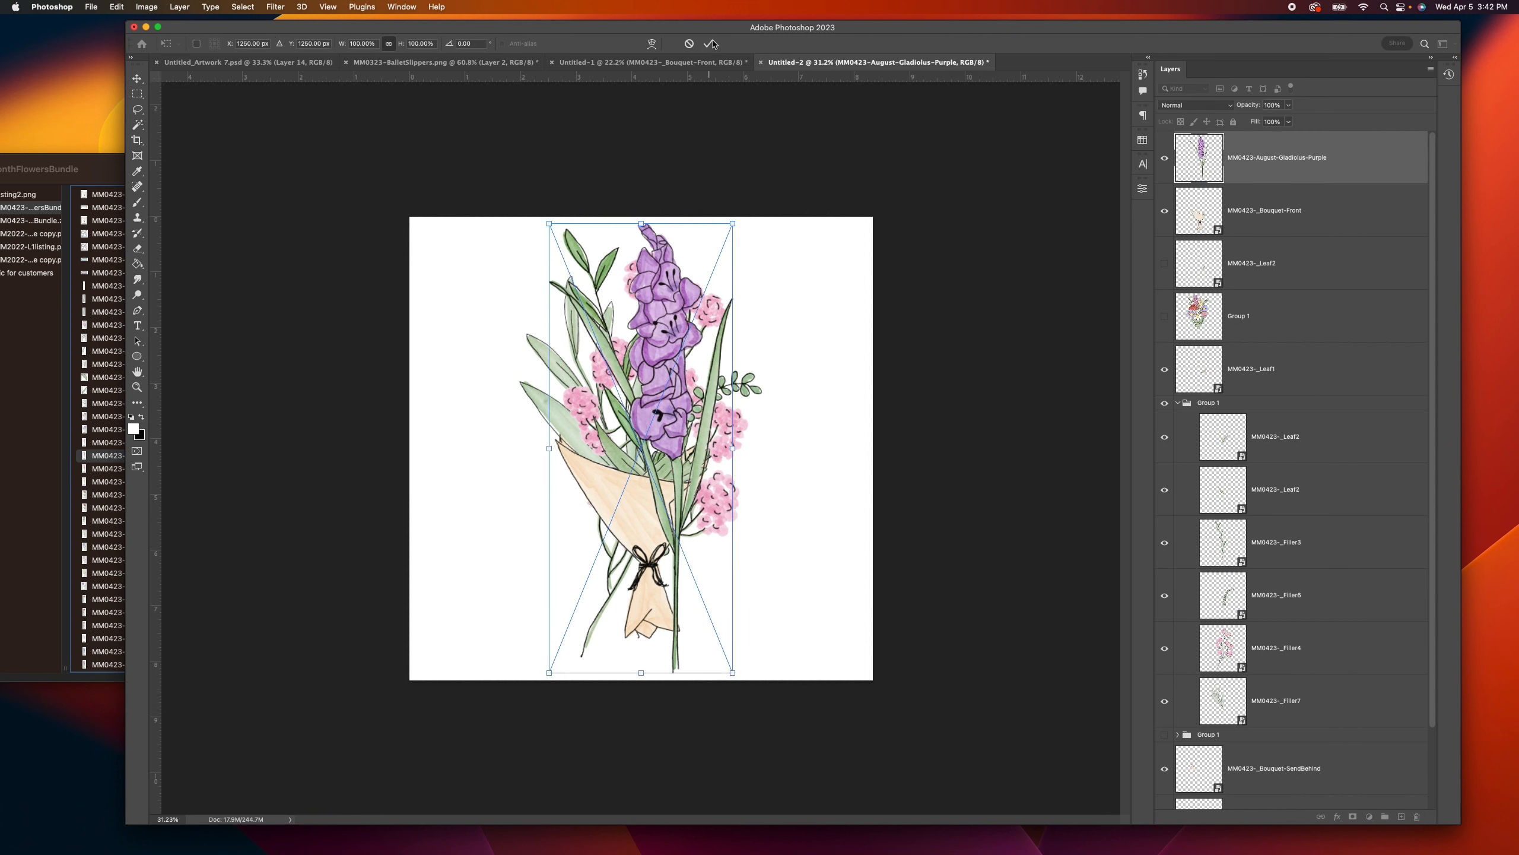
left_click_drag(733, 223, 692, 320)
left_click_drag(619, 438, 628, 400)
key("Return")
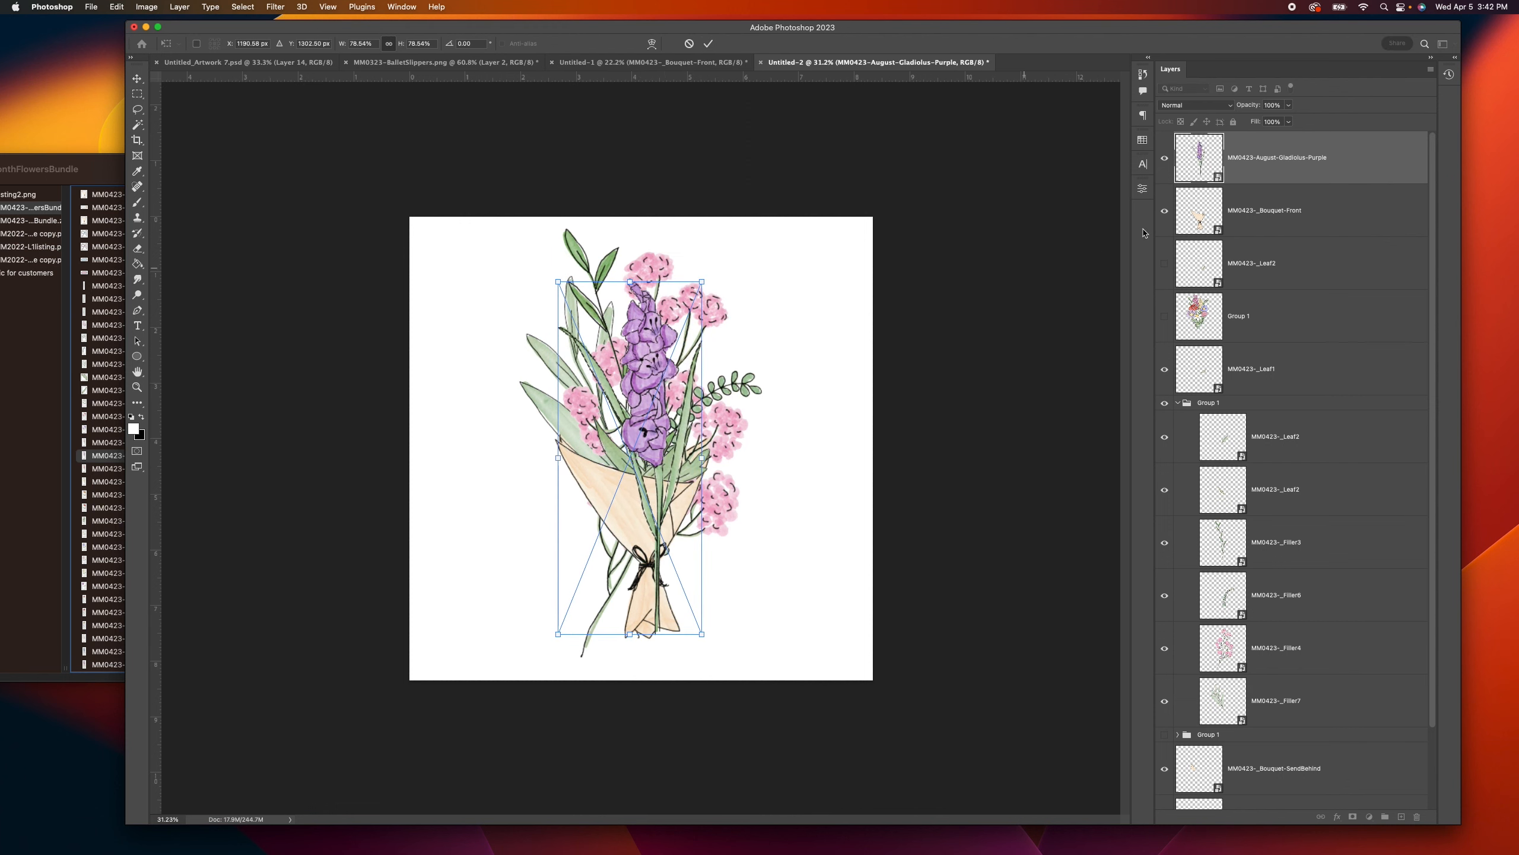
Step: Move the purple gladiolus layer into the flower group directly above Filler3 and center the bloom among the leaves
left_click_drag(1267, 175, 1262, 490)
left_click(912, 434)
left_click_drag(650, 390, 640, 390)
left_click(984, 432)
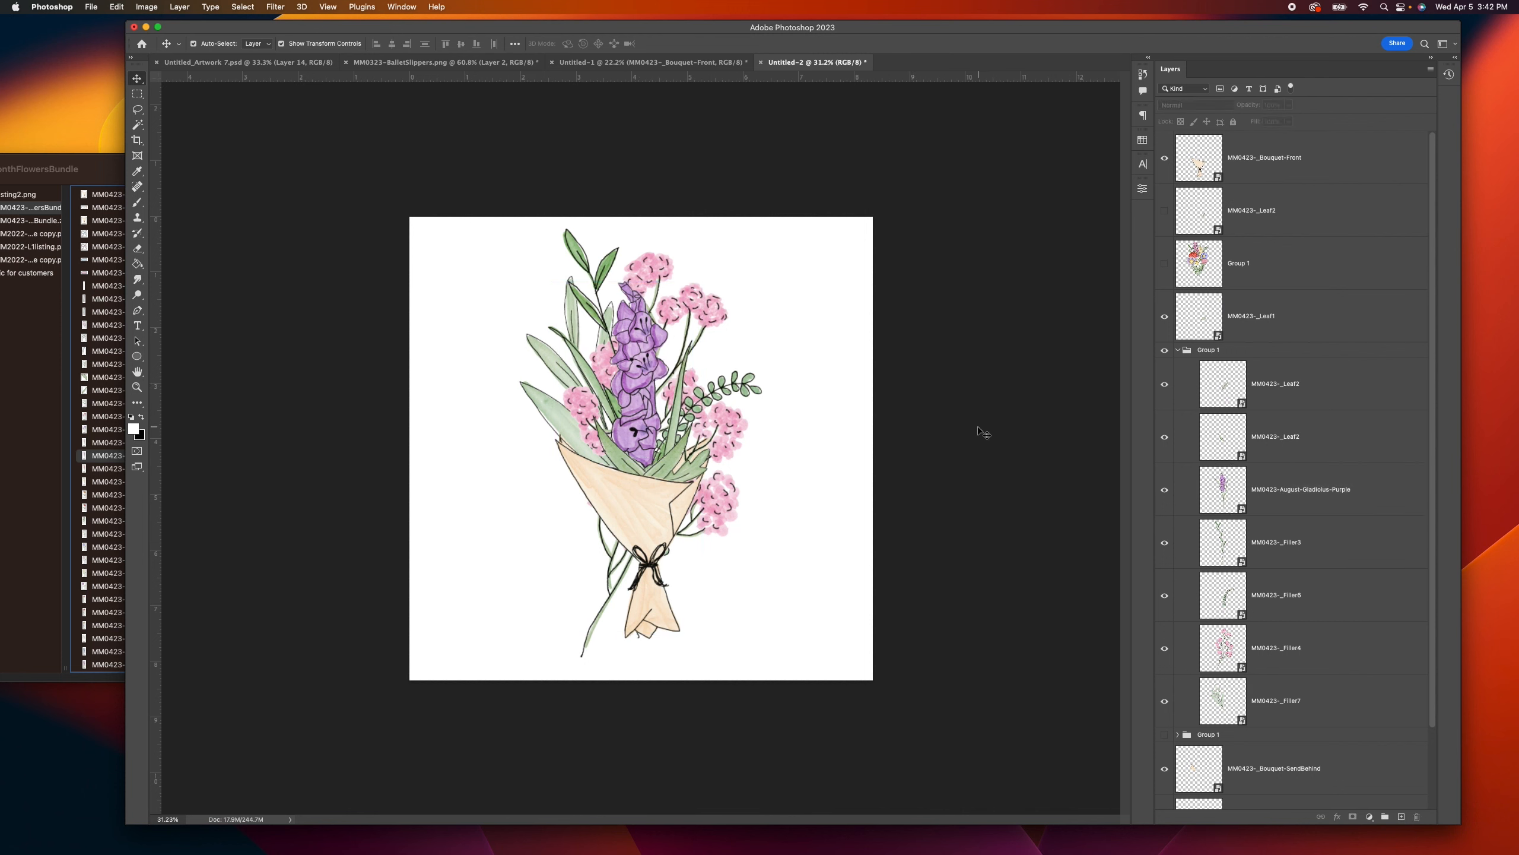
left_click_drag(646, 442, 650, 442)
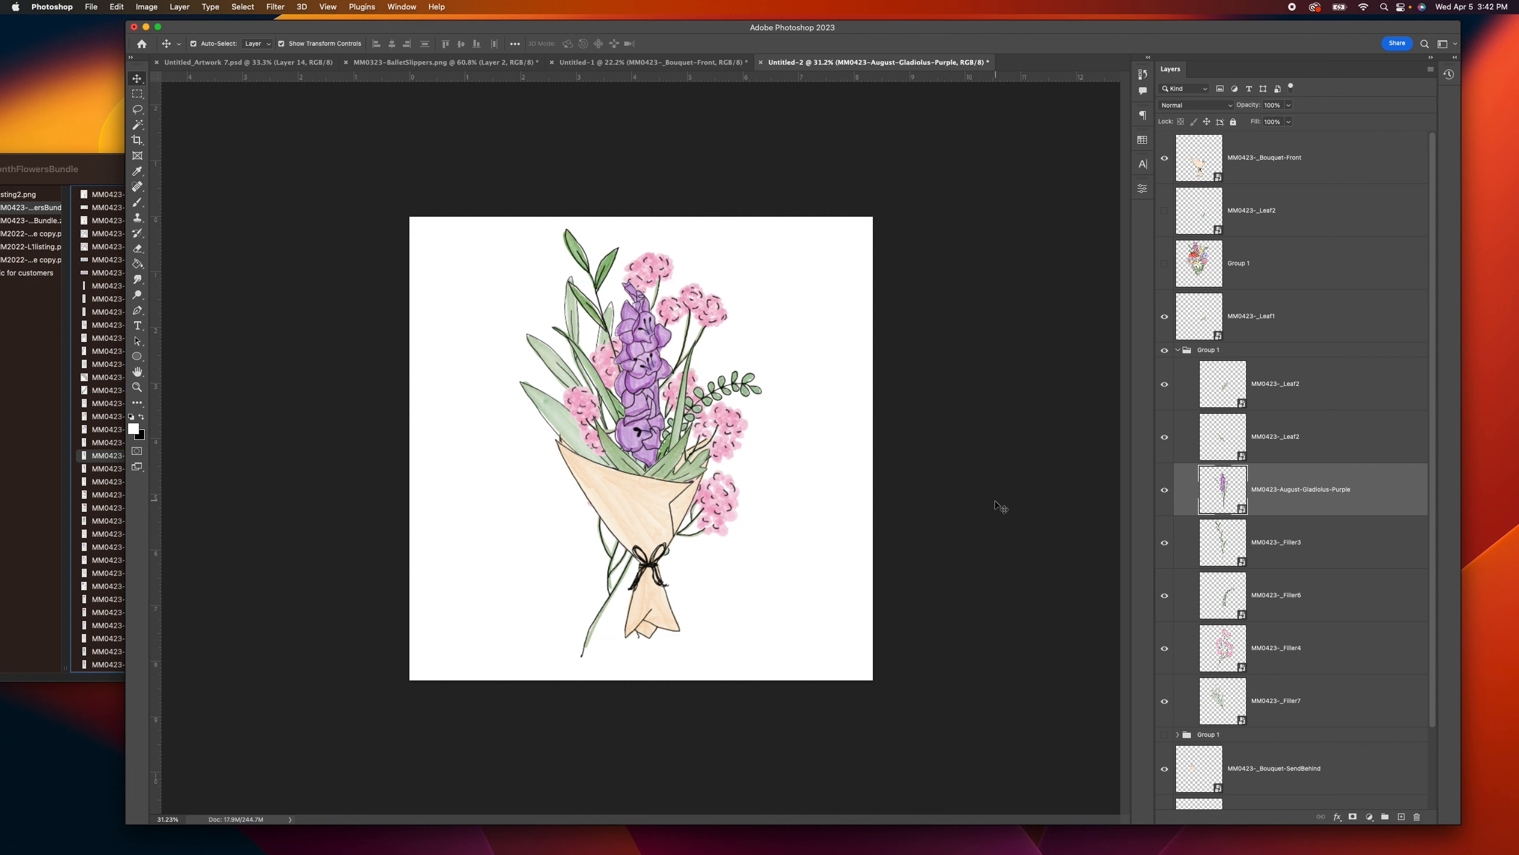
left_click(1000, 506)
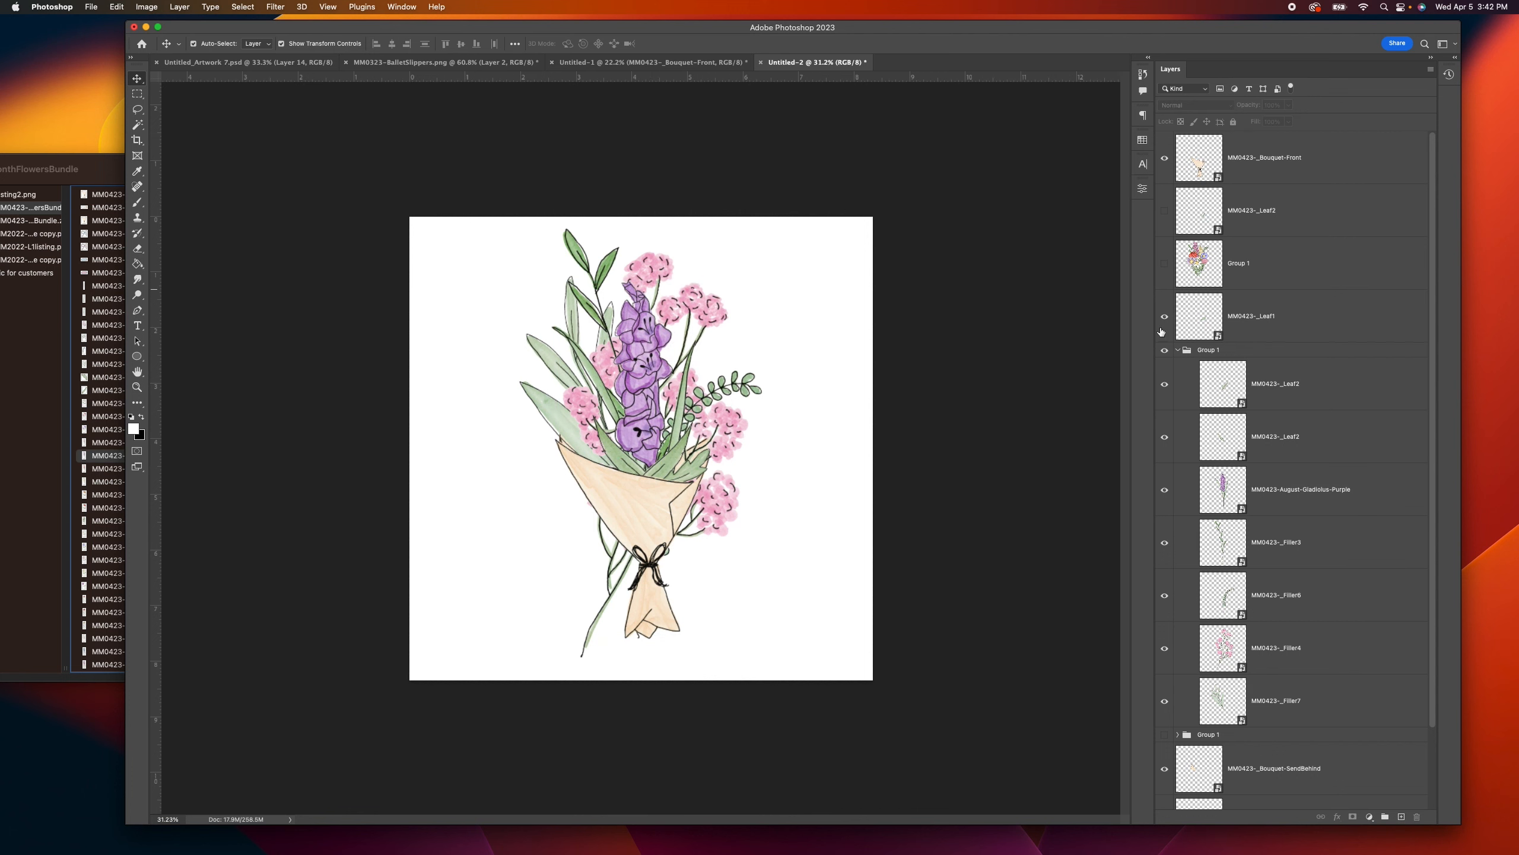
Step: Hide the gladiolus flower group, then show and expand the mixed flower group below it
left_click(1177, 350)
left_click(1165, 350)
left_click(1165, 365)
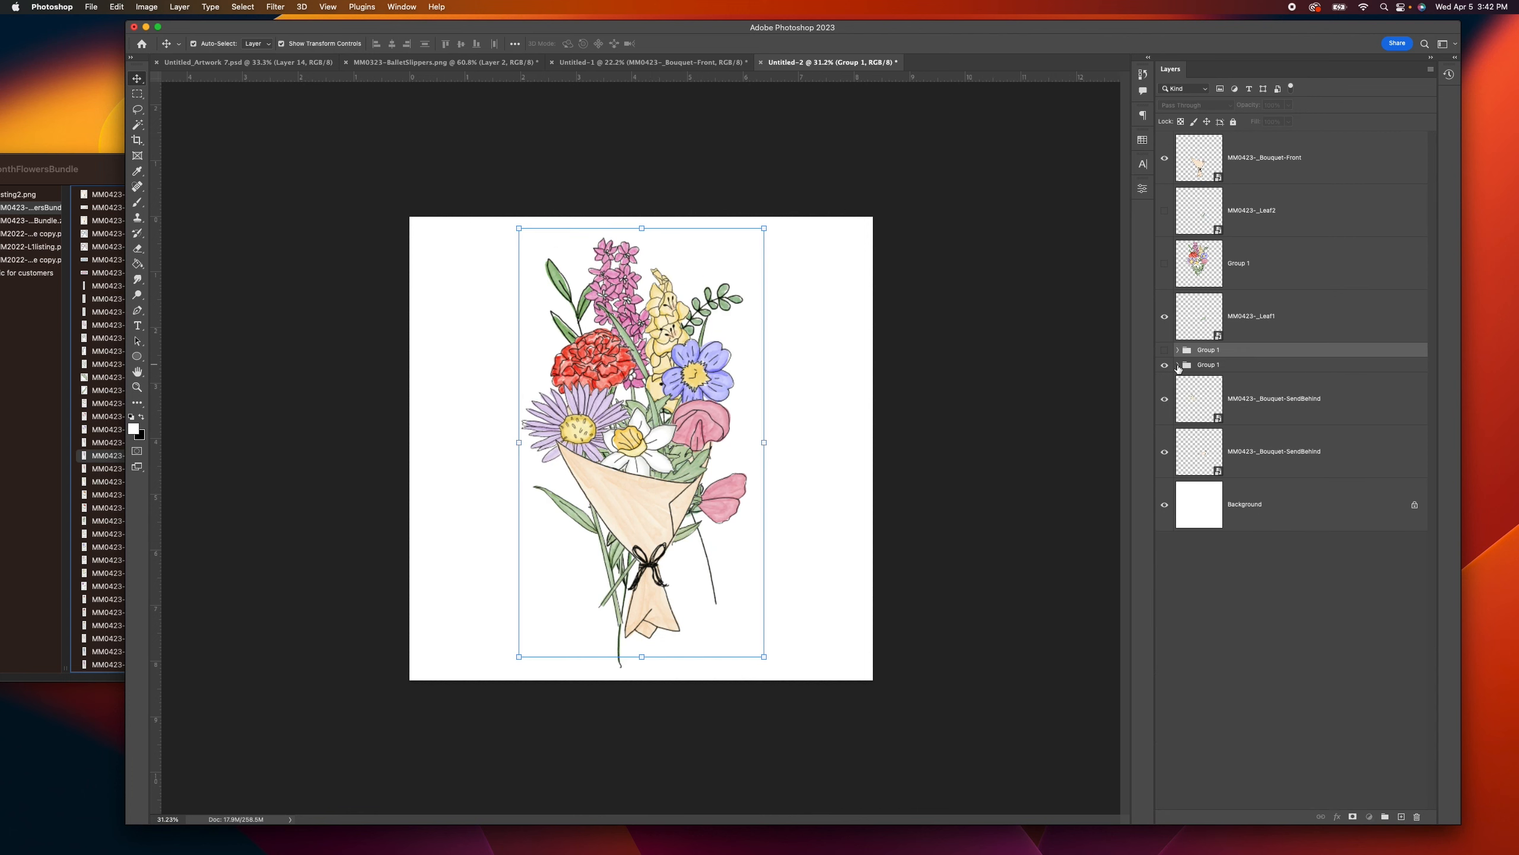
left_click(1178, 365)
left_click(963, 439)
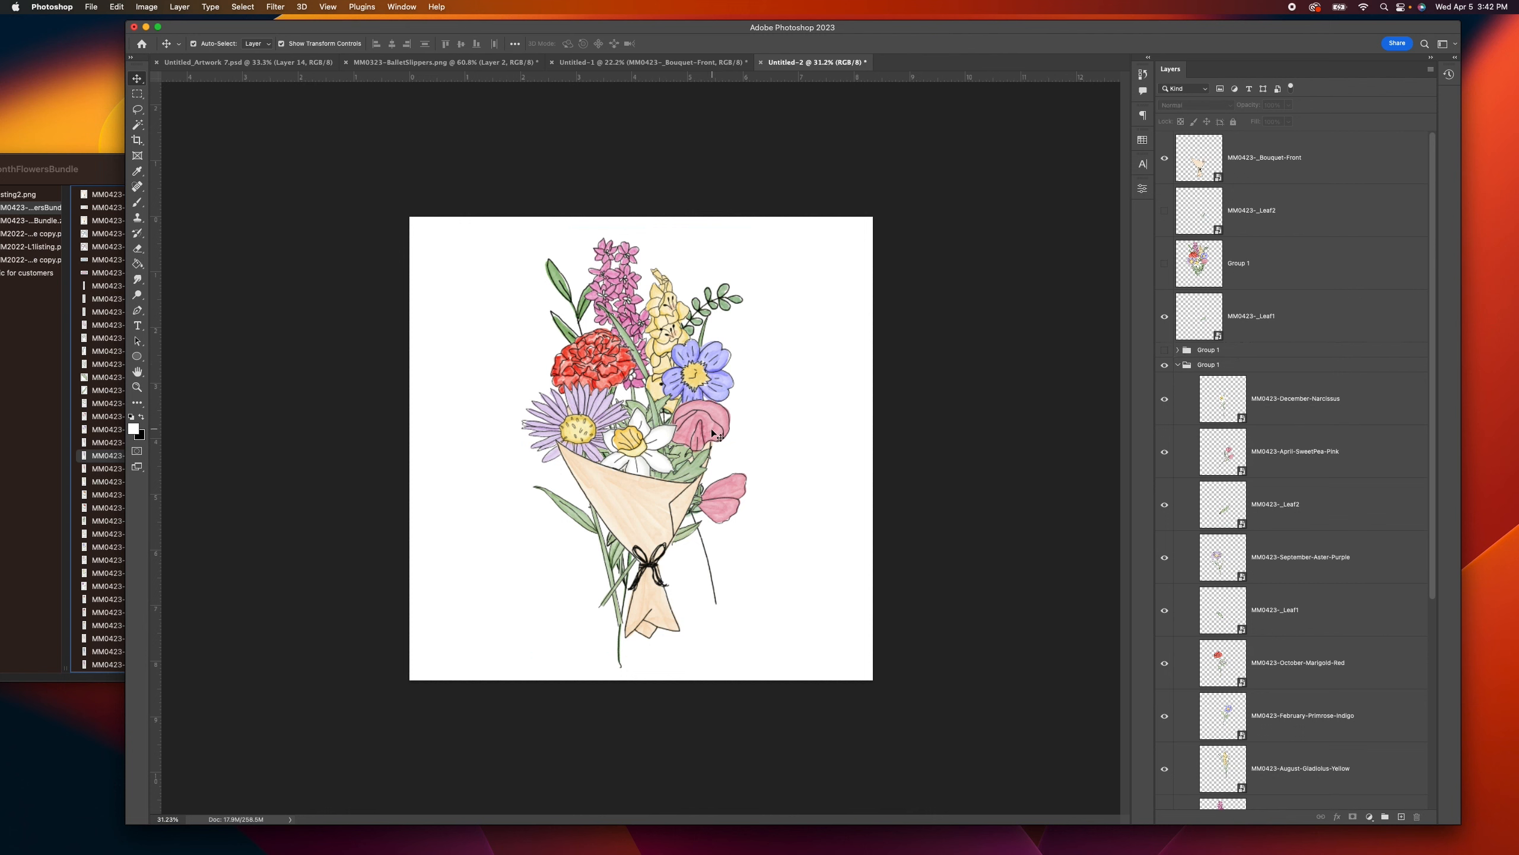
Step: Delete the red October marigold from the mixed flower group
left_click(596, 423)
left_click(592, 369)
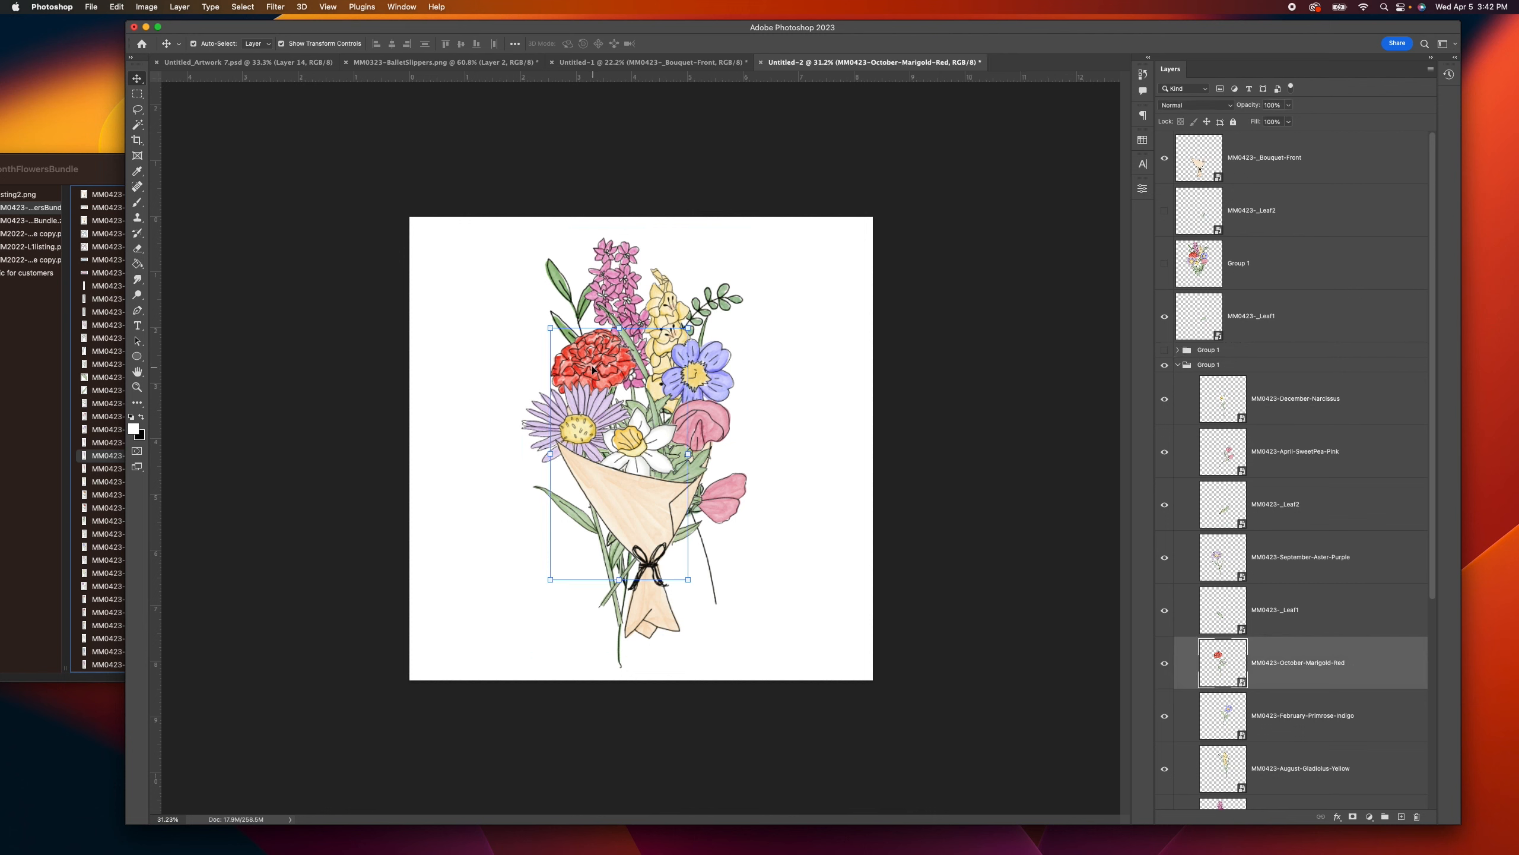
left_click_drag(593, 370, 513, 352)
key("BackSpace")
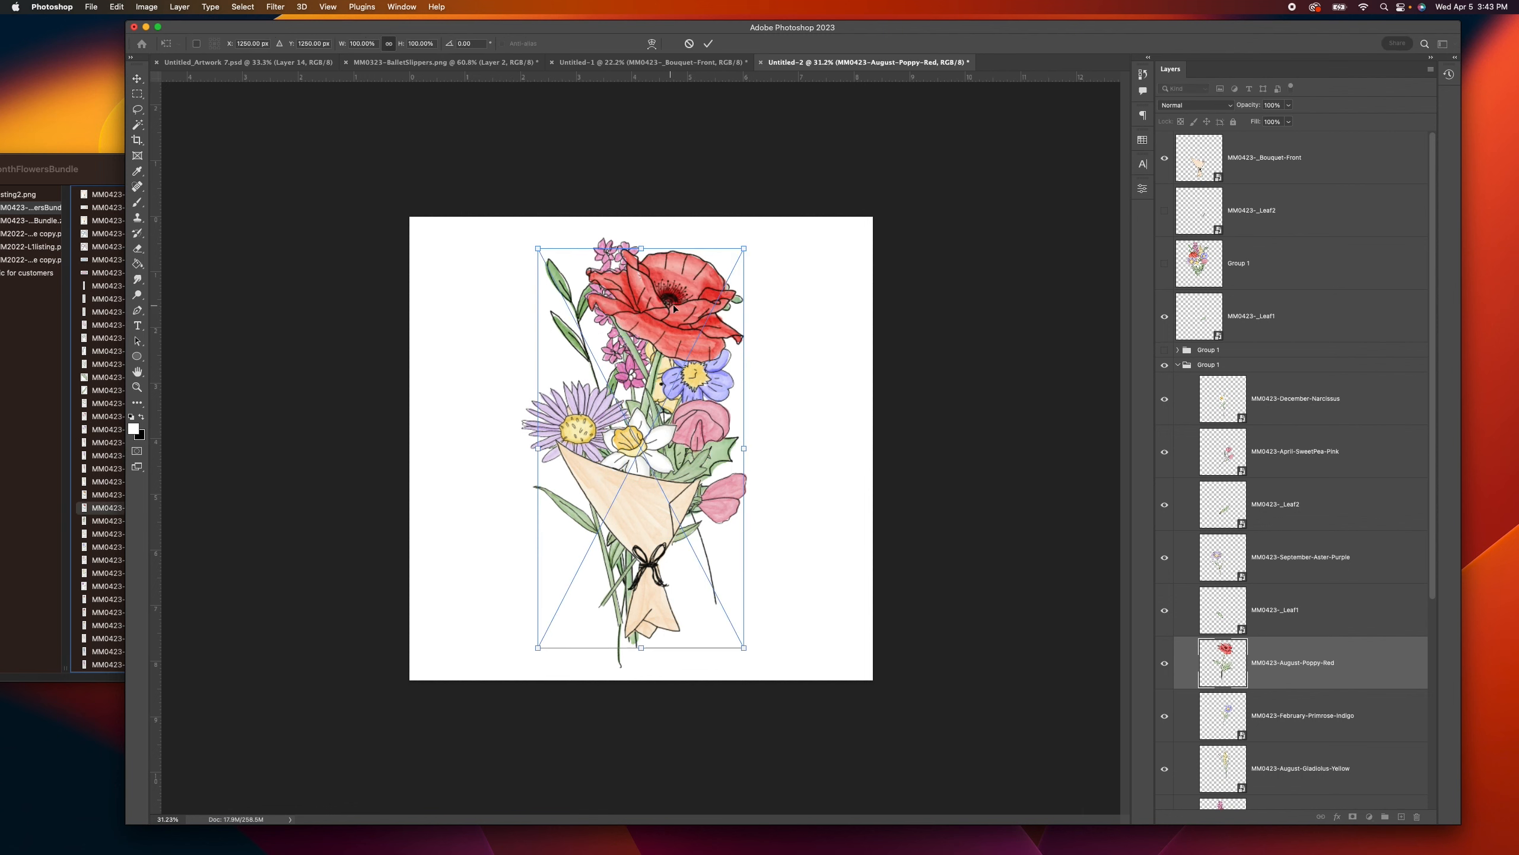
Step: Fit MM0423-August-Poppy-Red into the marigold's former spot, scaled to about 54% and flipped horizontally
left_click_drag(741, 255, 616, 365)
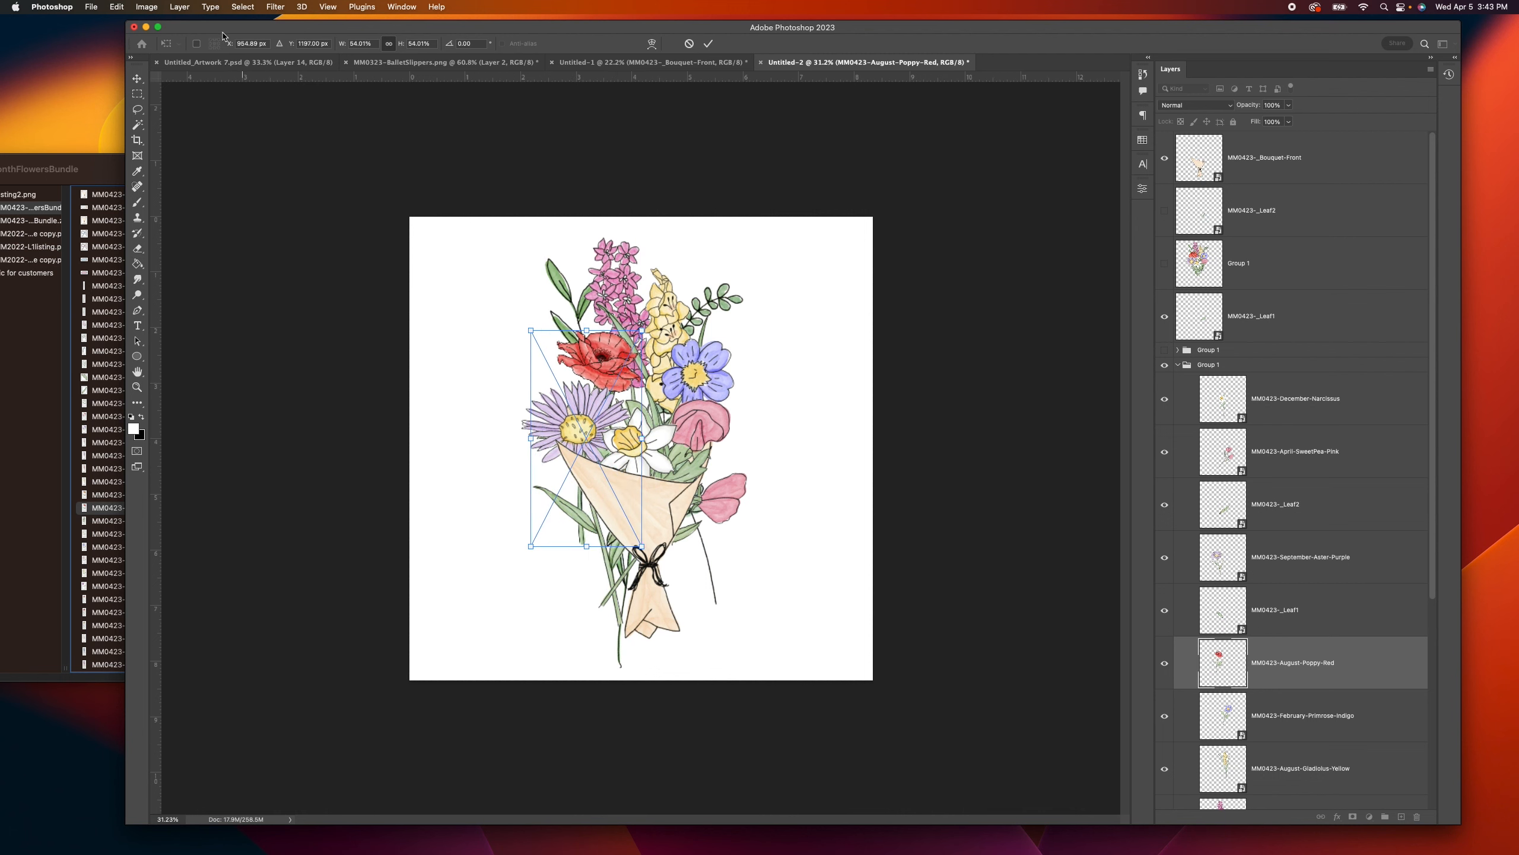
left_click(117, 7)
mouse_move(179, 269)
left_click(335, 462)
left_click(708, 44)
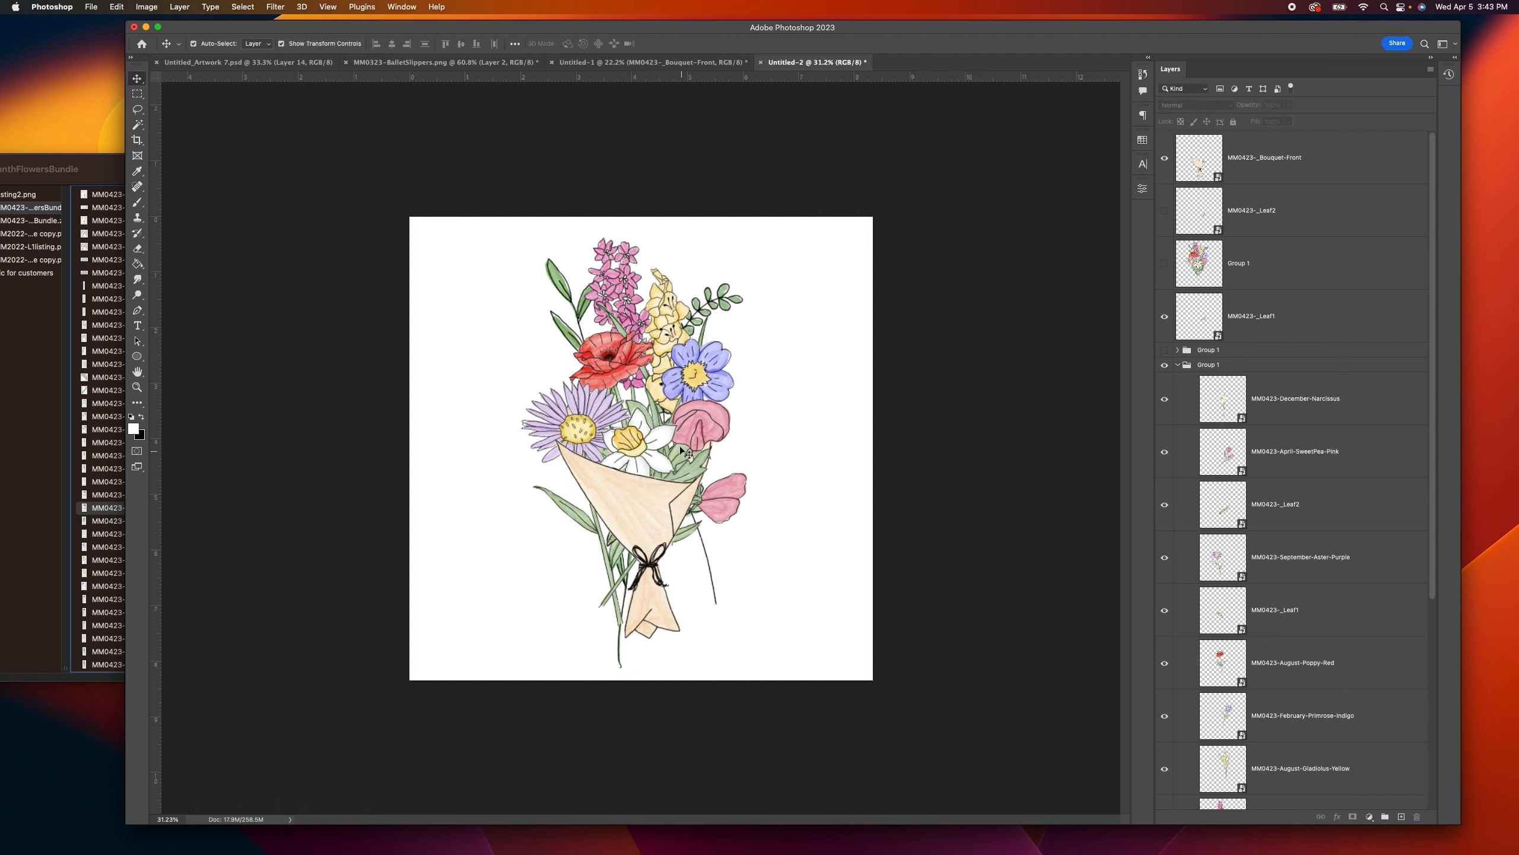
Step: Shift the red poppy and the purple aster slightly upward in the bouquet
left_click_drag(617, 371, 617, 362)
left_click_drag(583, 419, 588, 412)
left_click(797, 465)
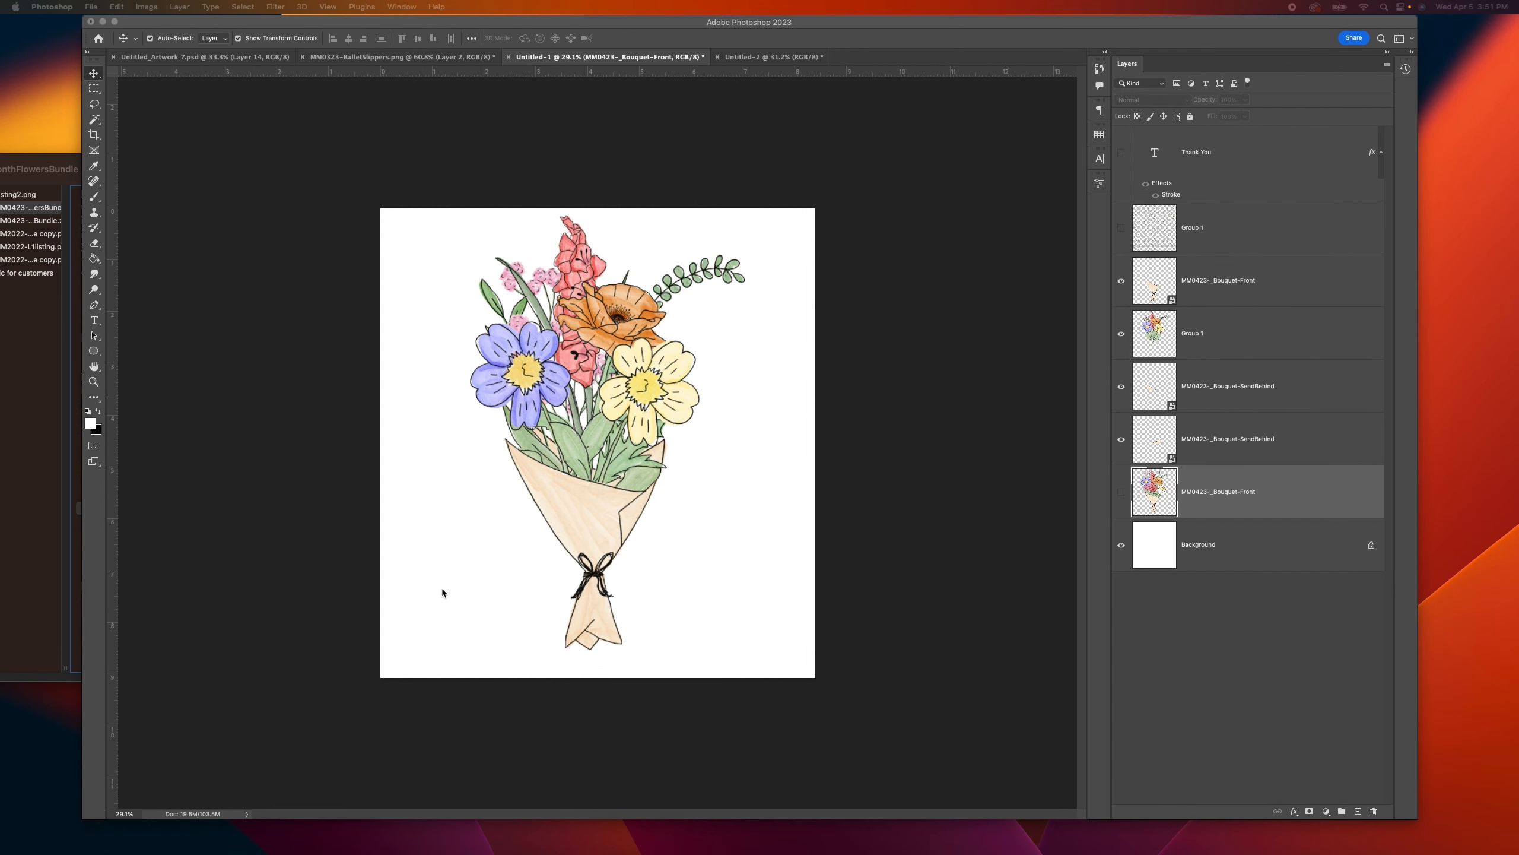